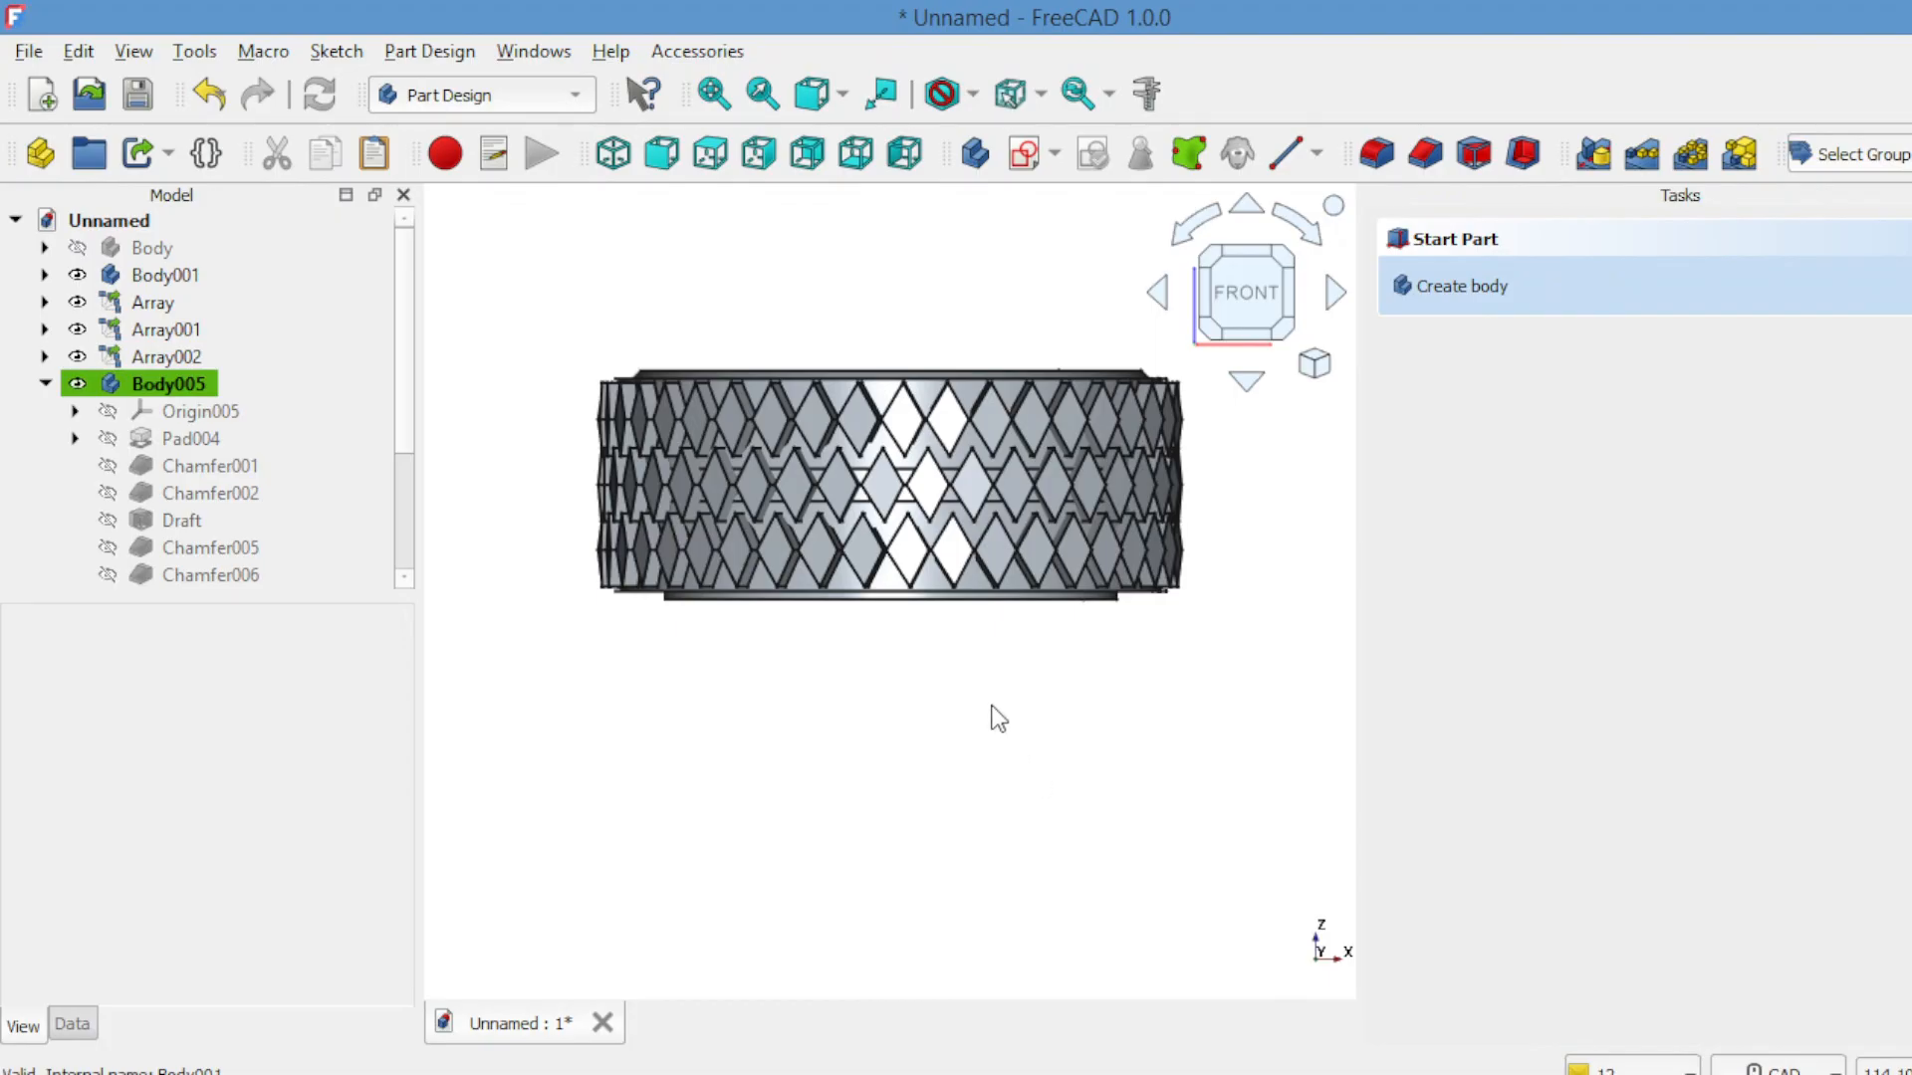
Create a new document with a body and start a sketch on the XY plane.
click(1259, 216)
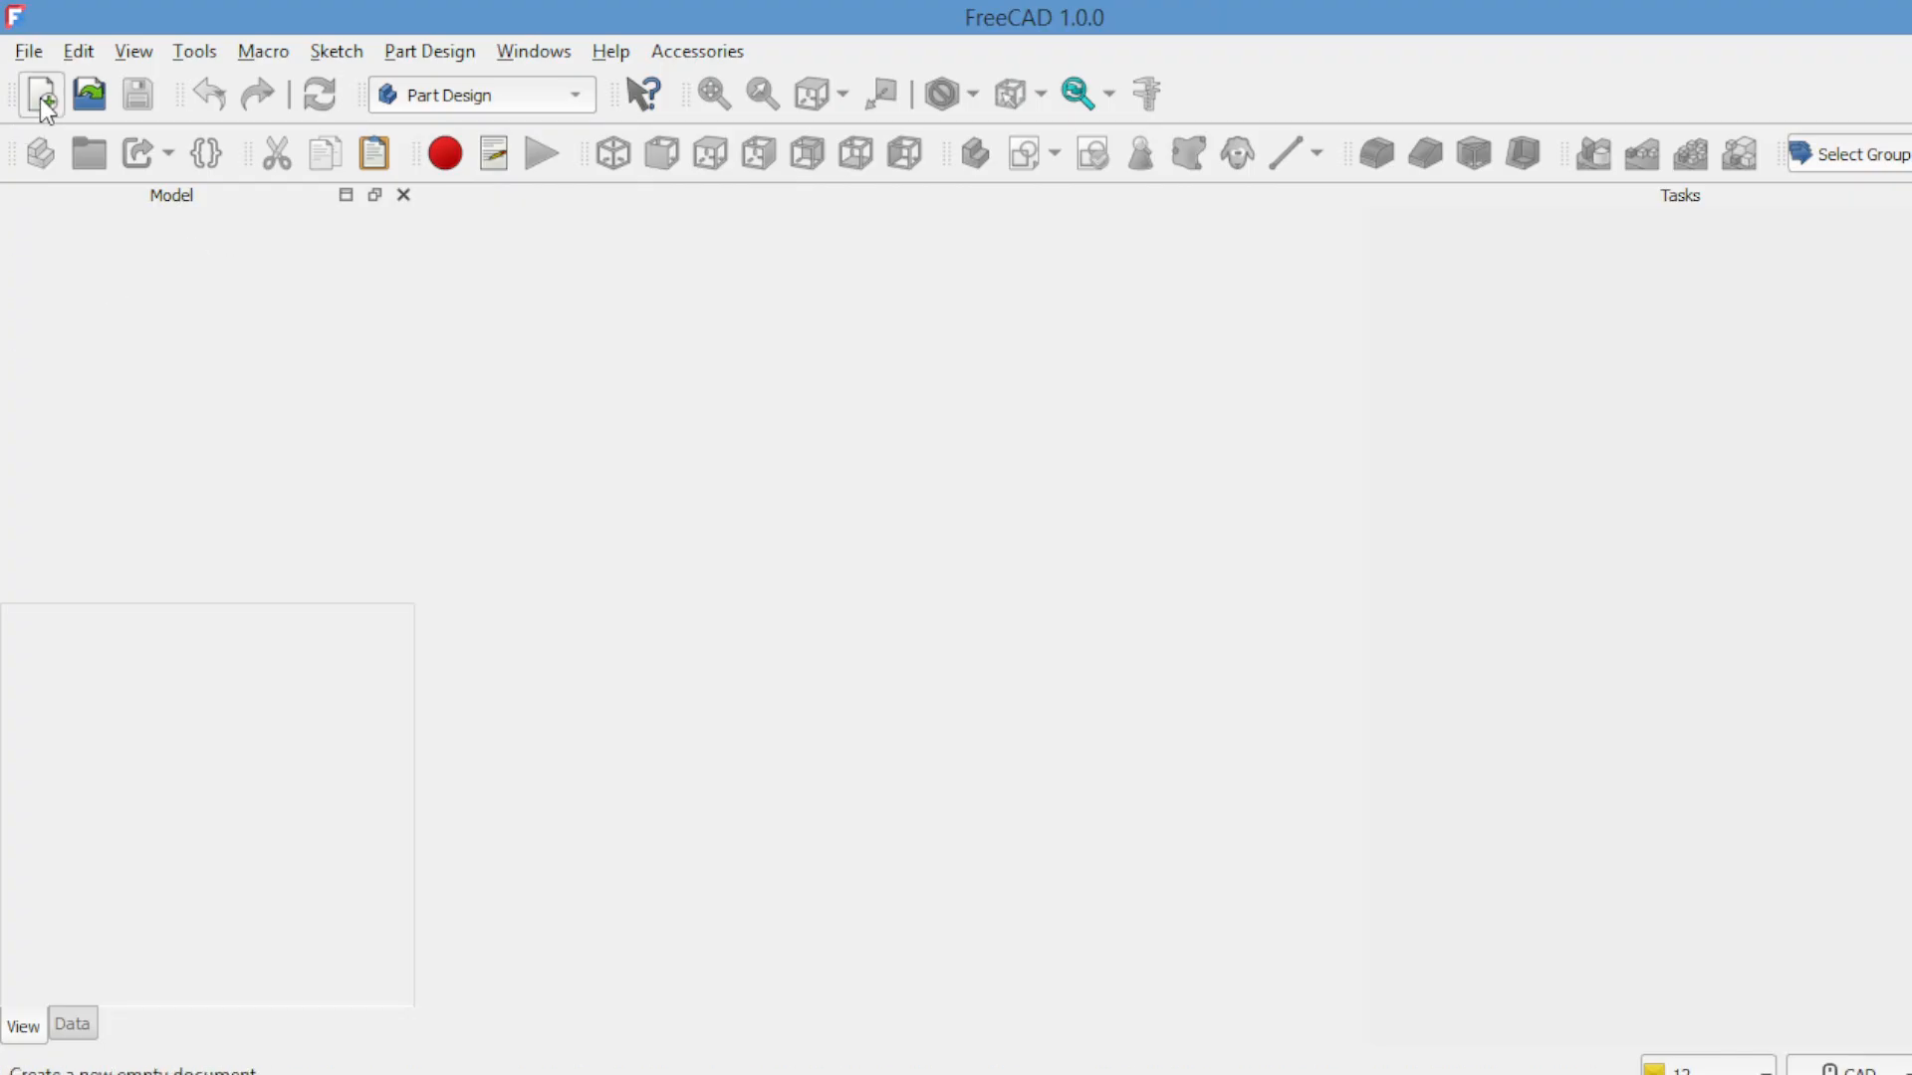
click(41, 95)
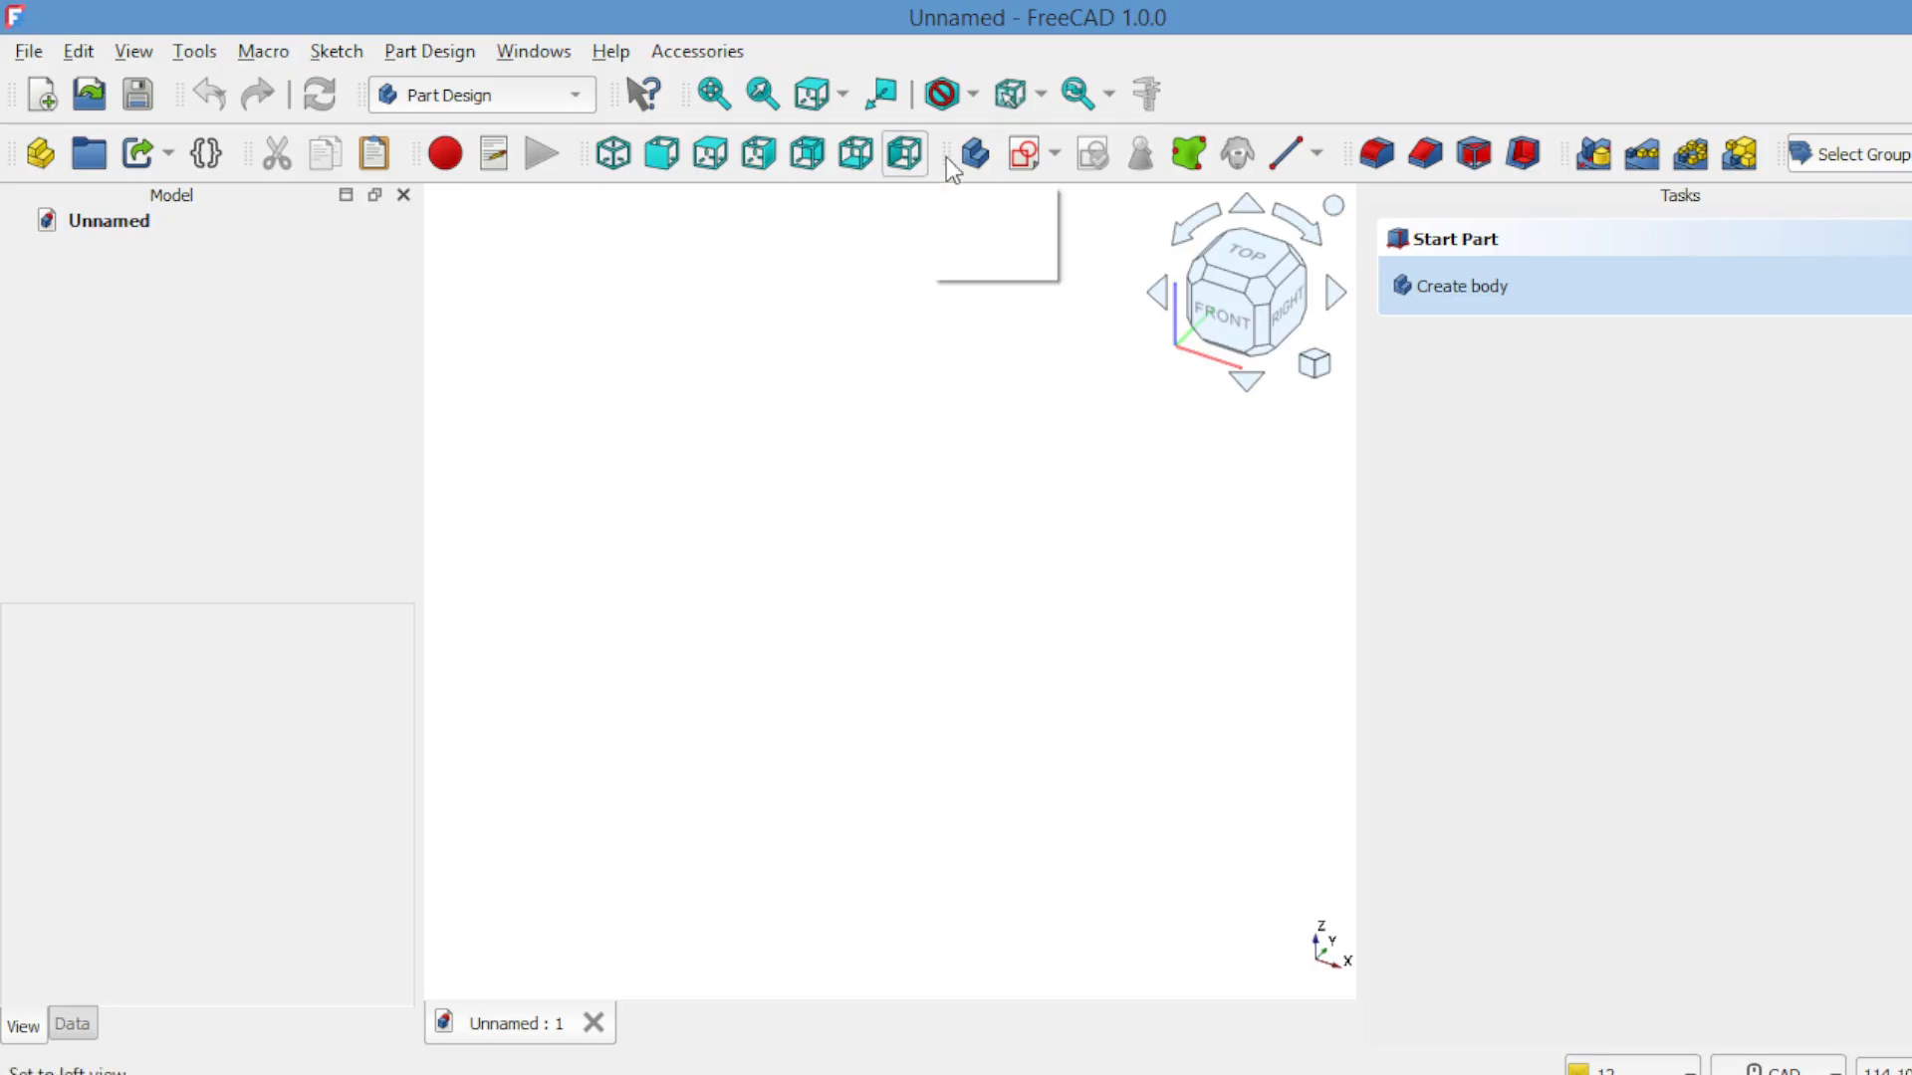
click(979, 160)
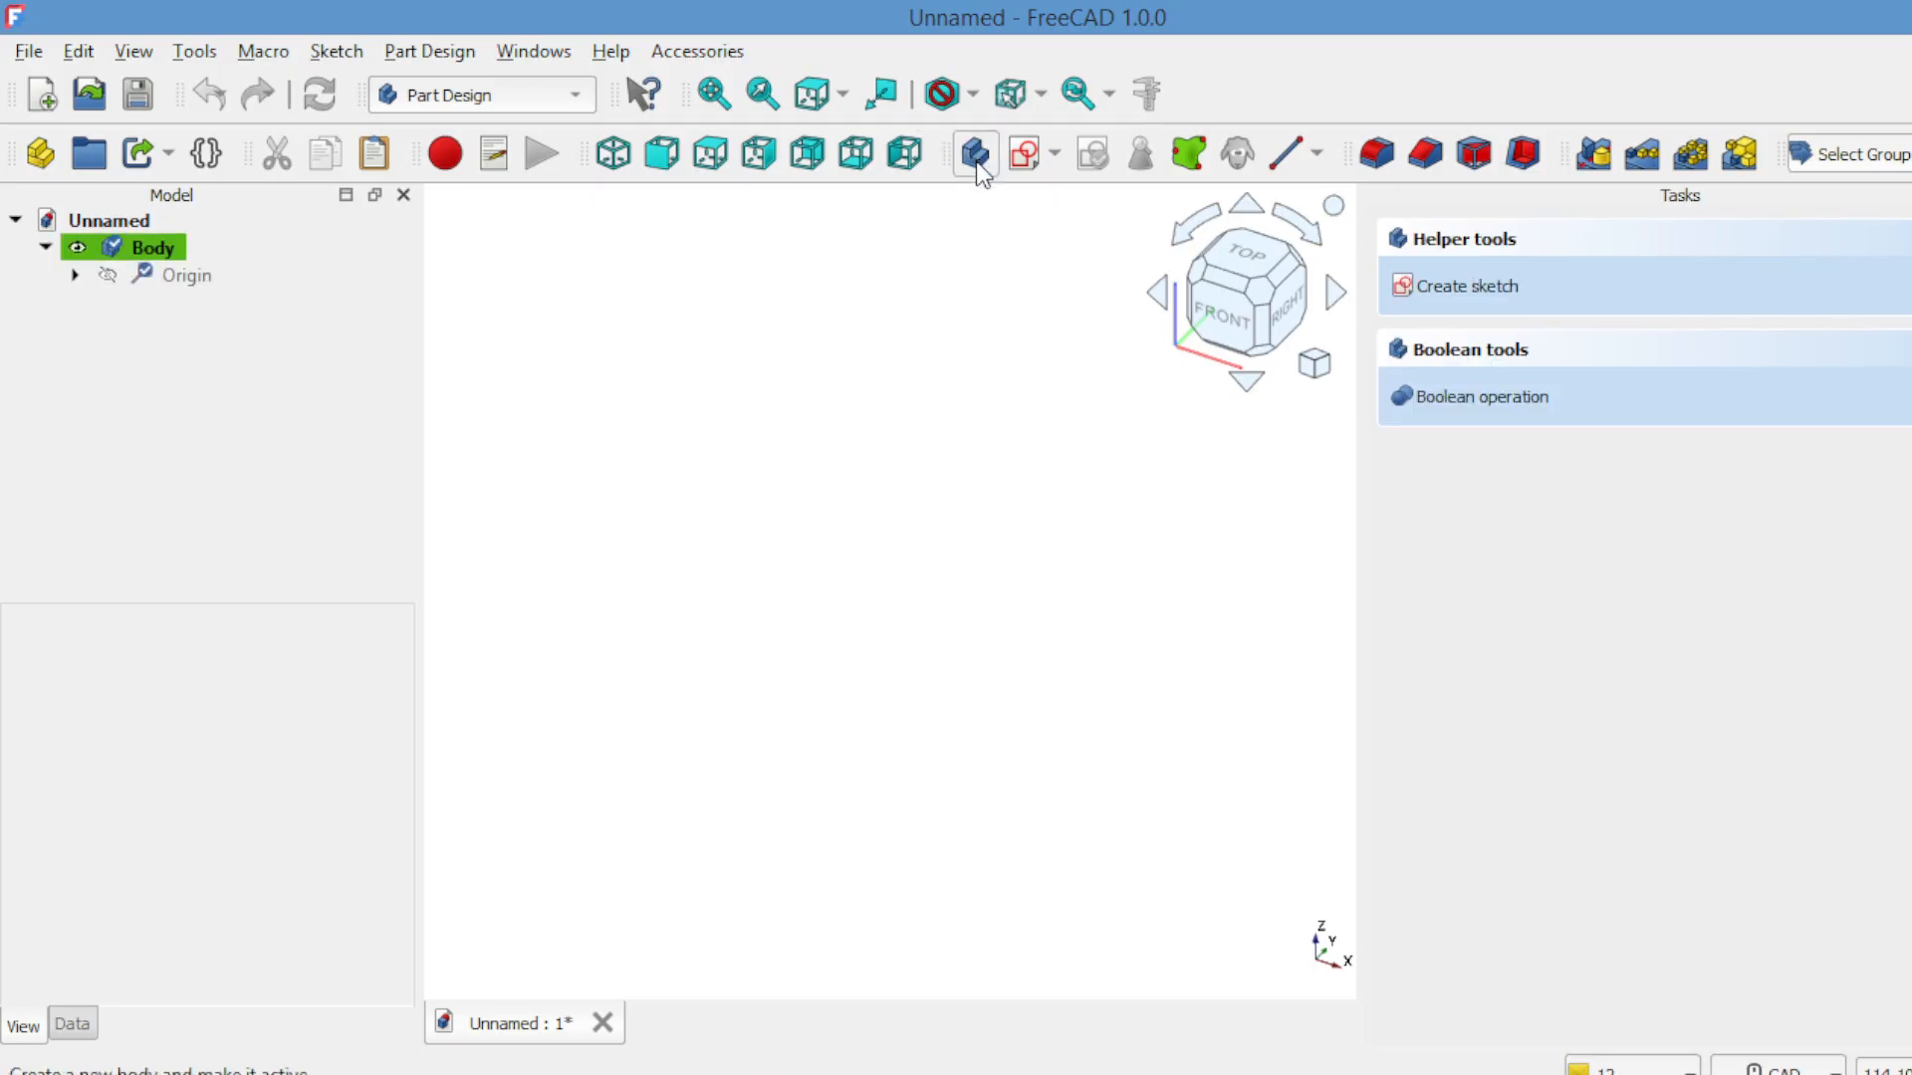
click(1025, 157)
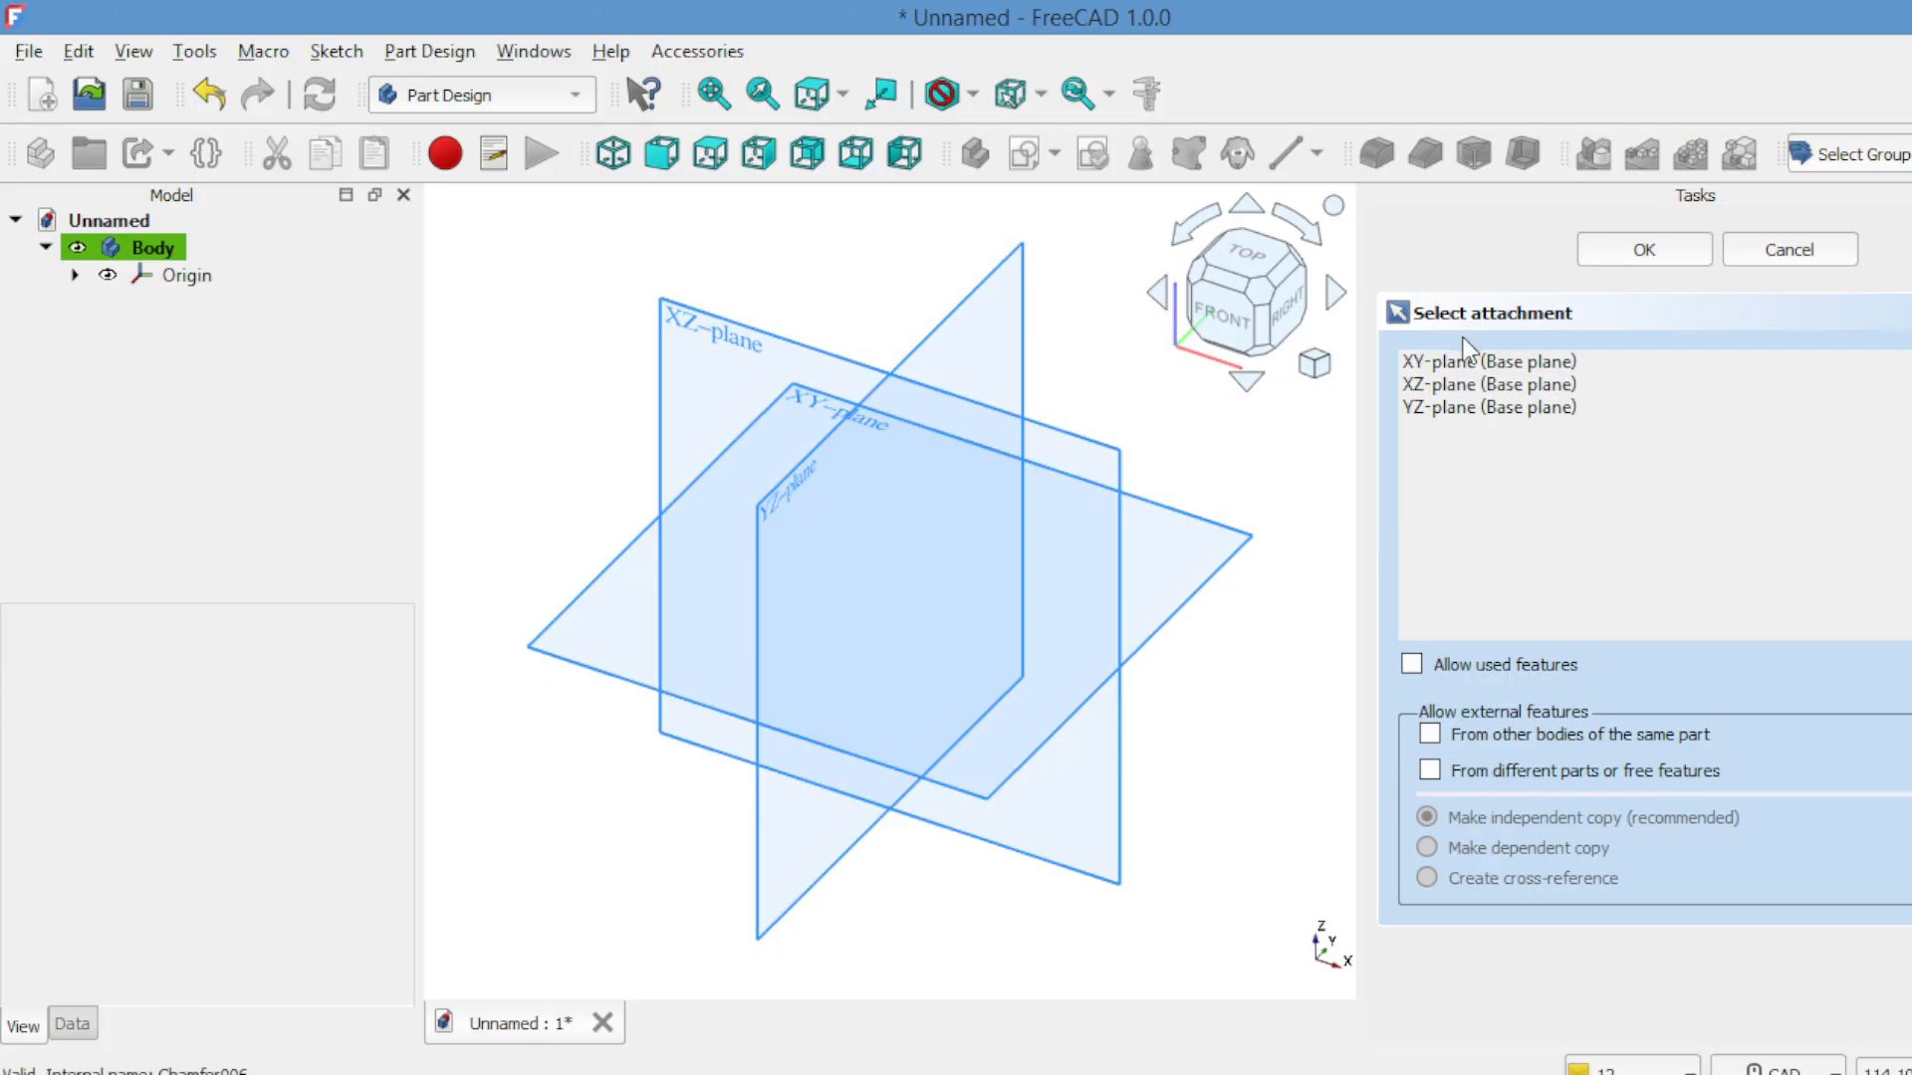
click(1470, 361)
click(1609, 253)
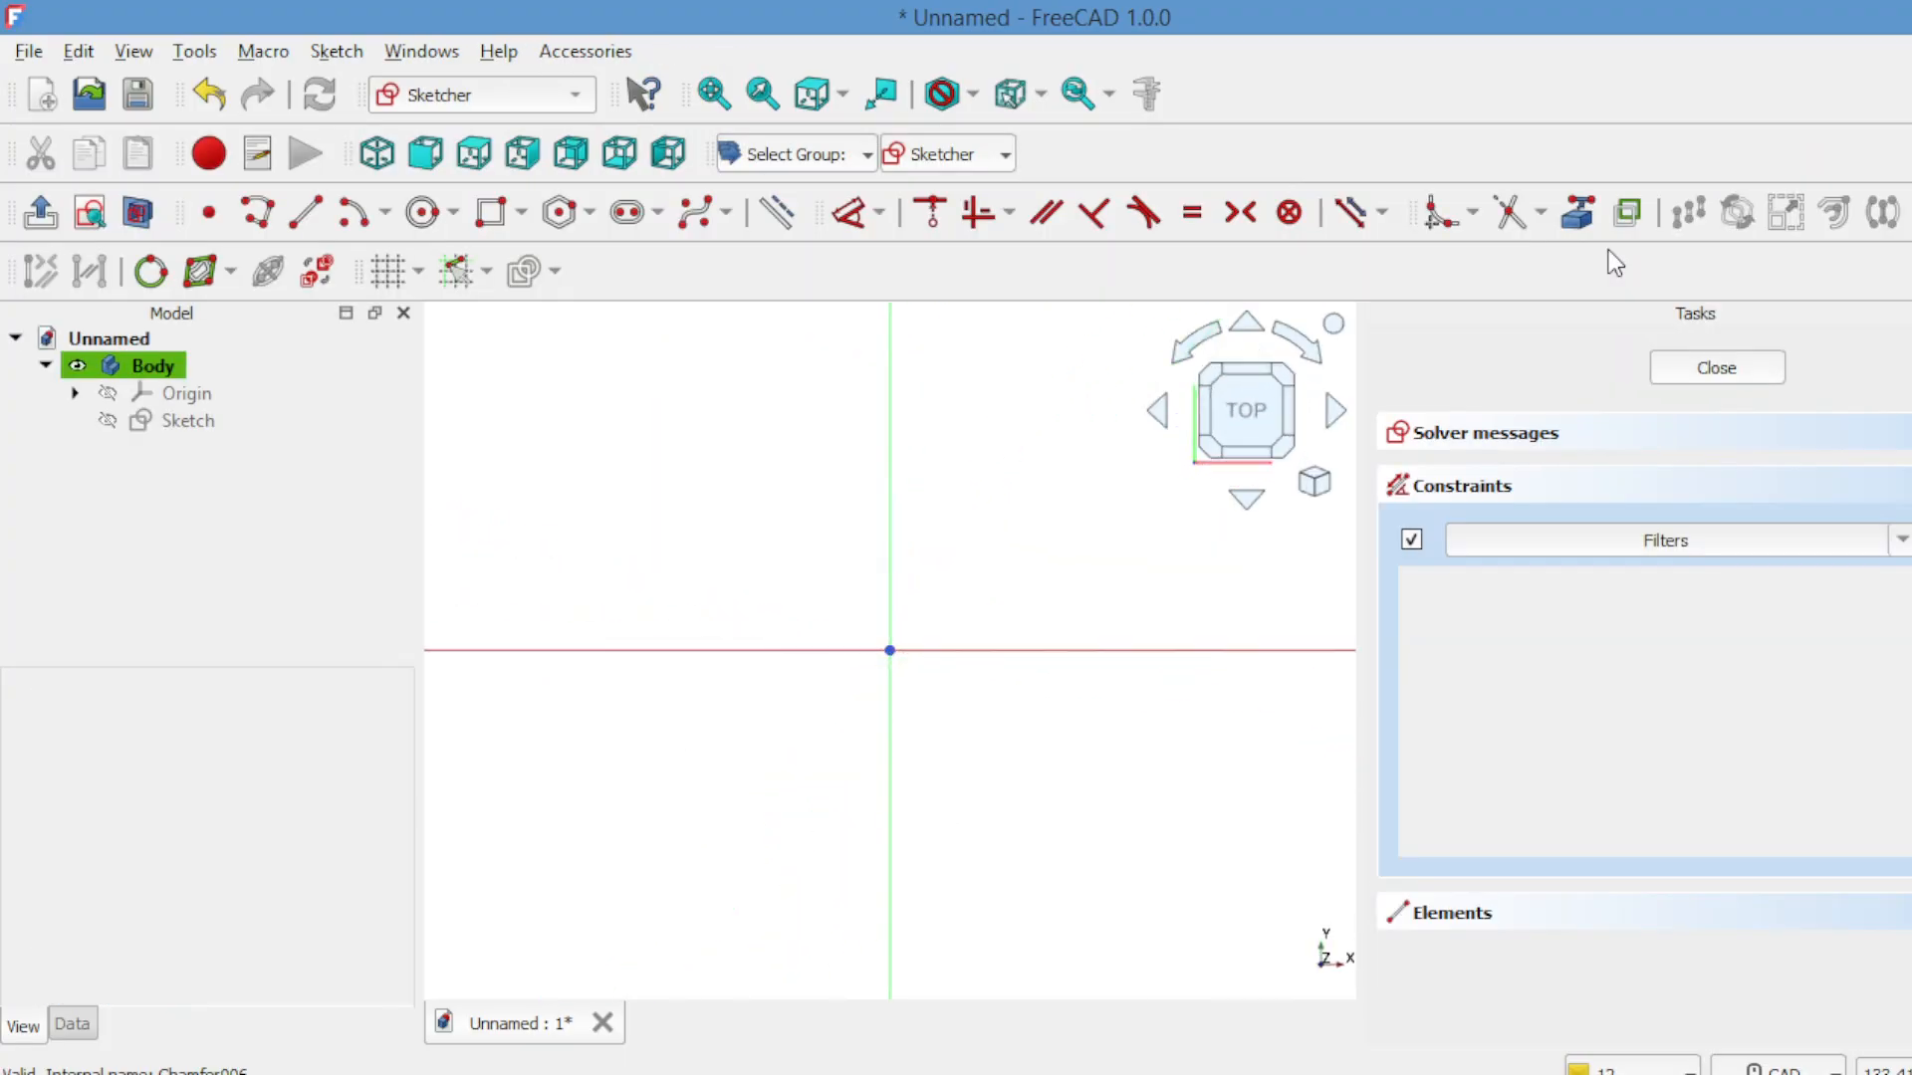
Sketch two concentric circles centred on the origin, about 70 mm and about 67 mm in diameter.
click(423, 212)
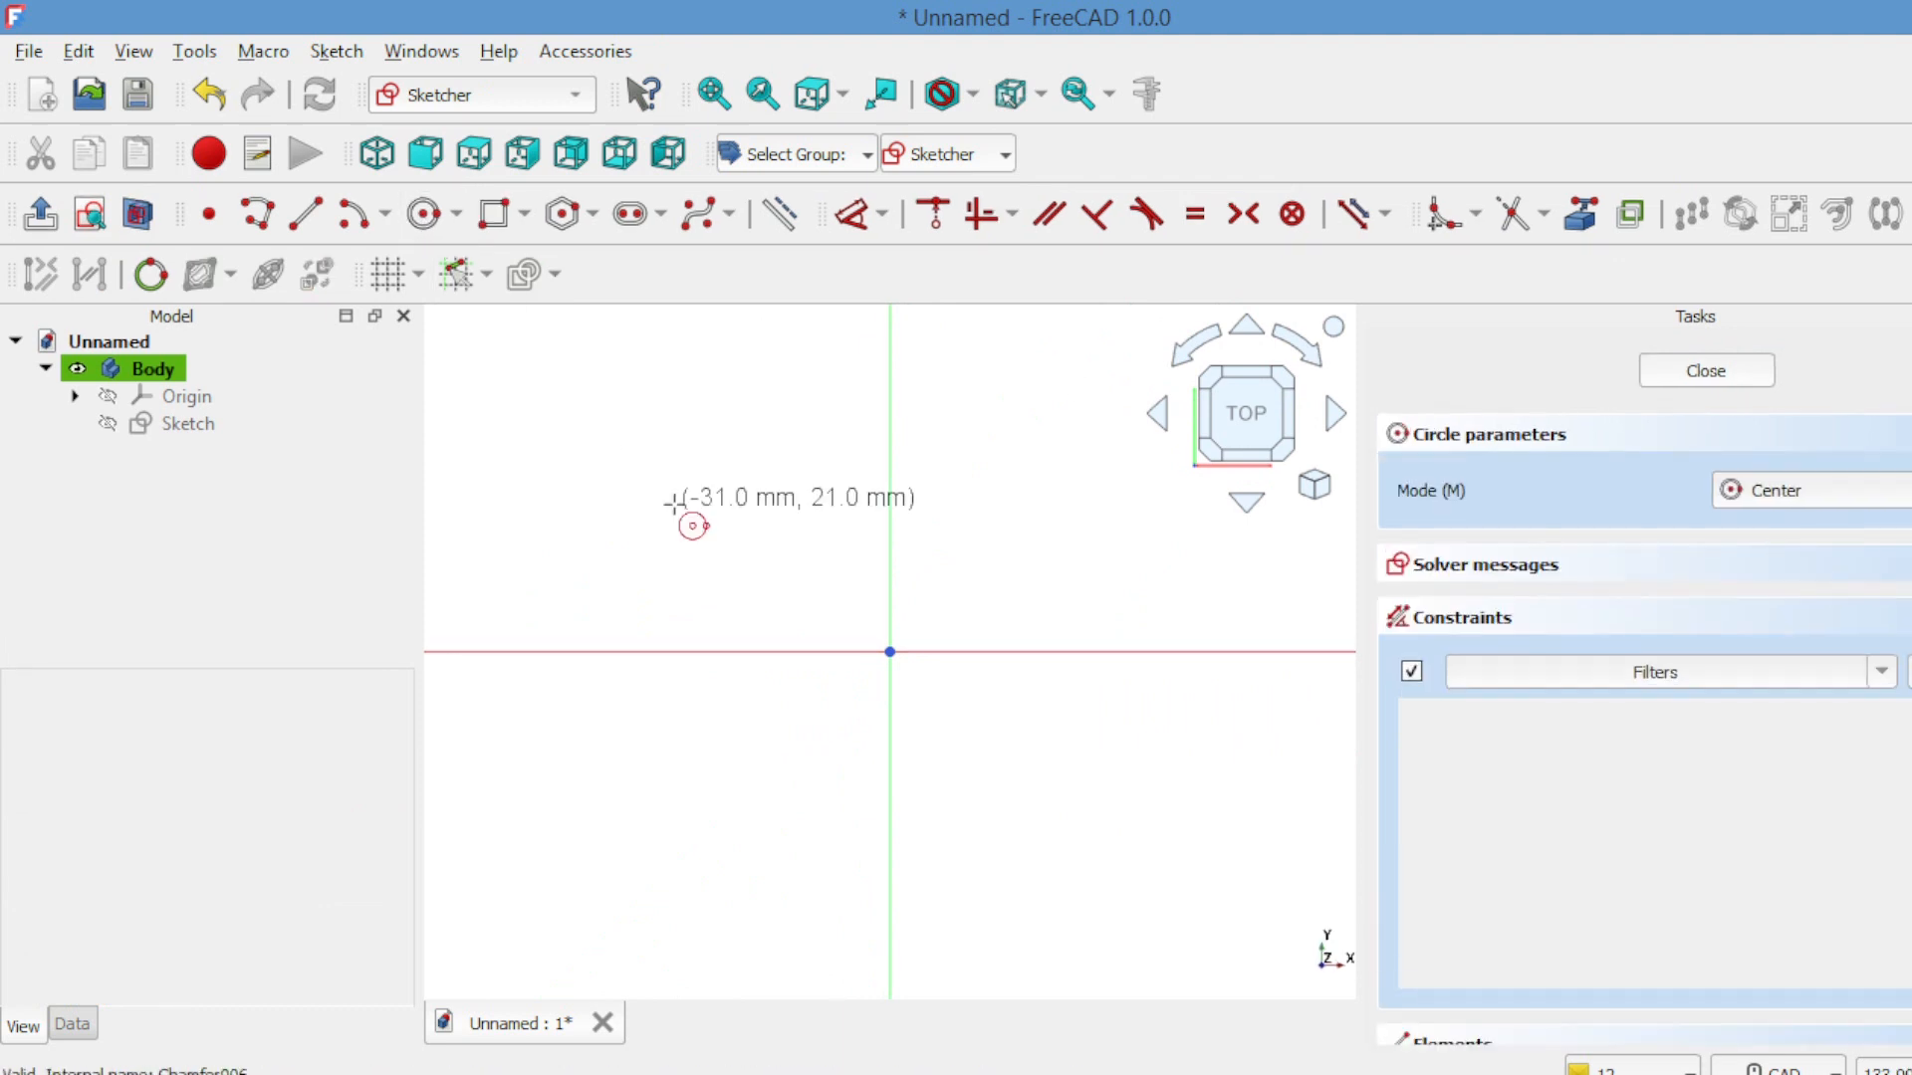
click(888, 652)
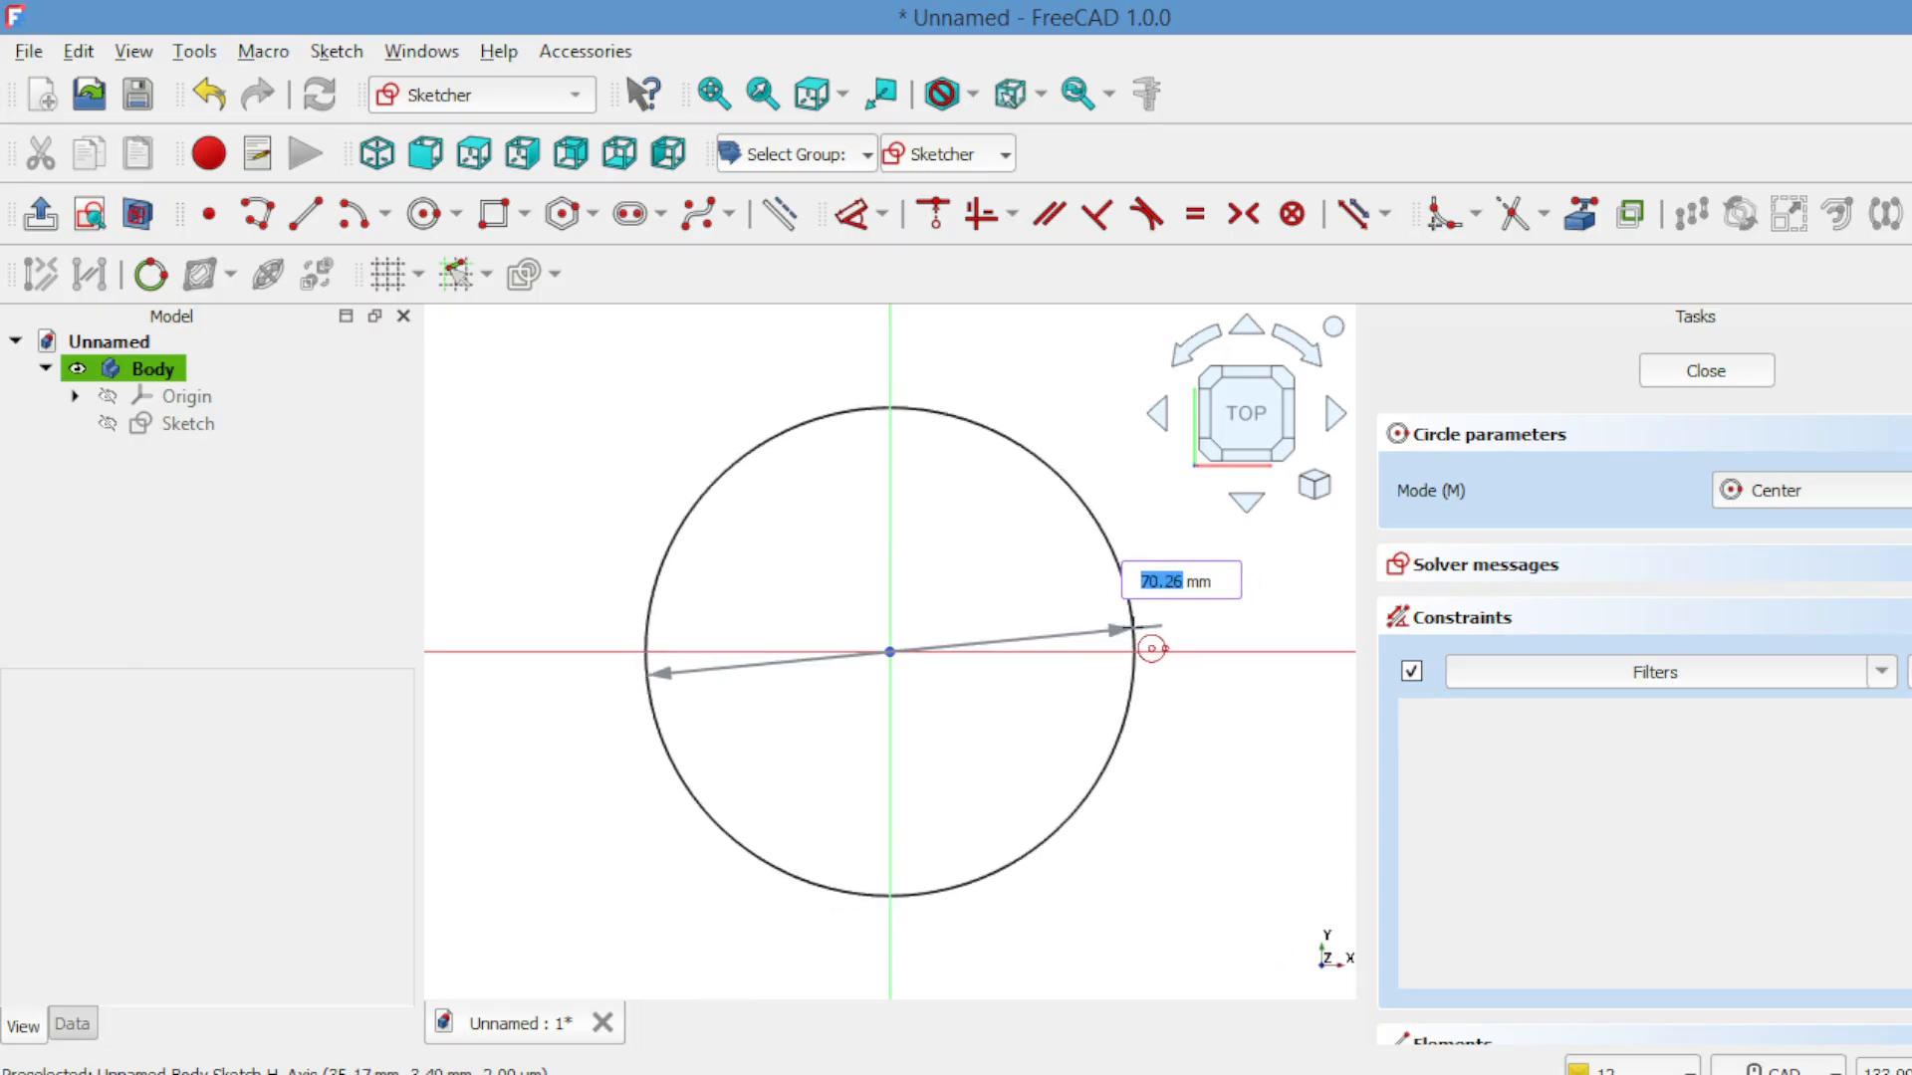
click(1152, 649)
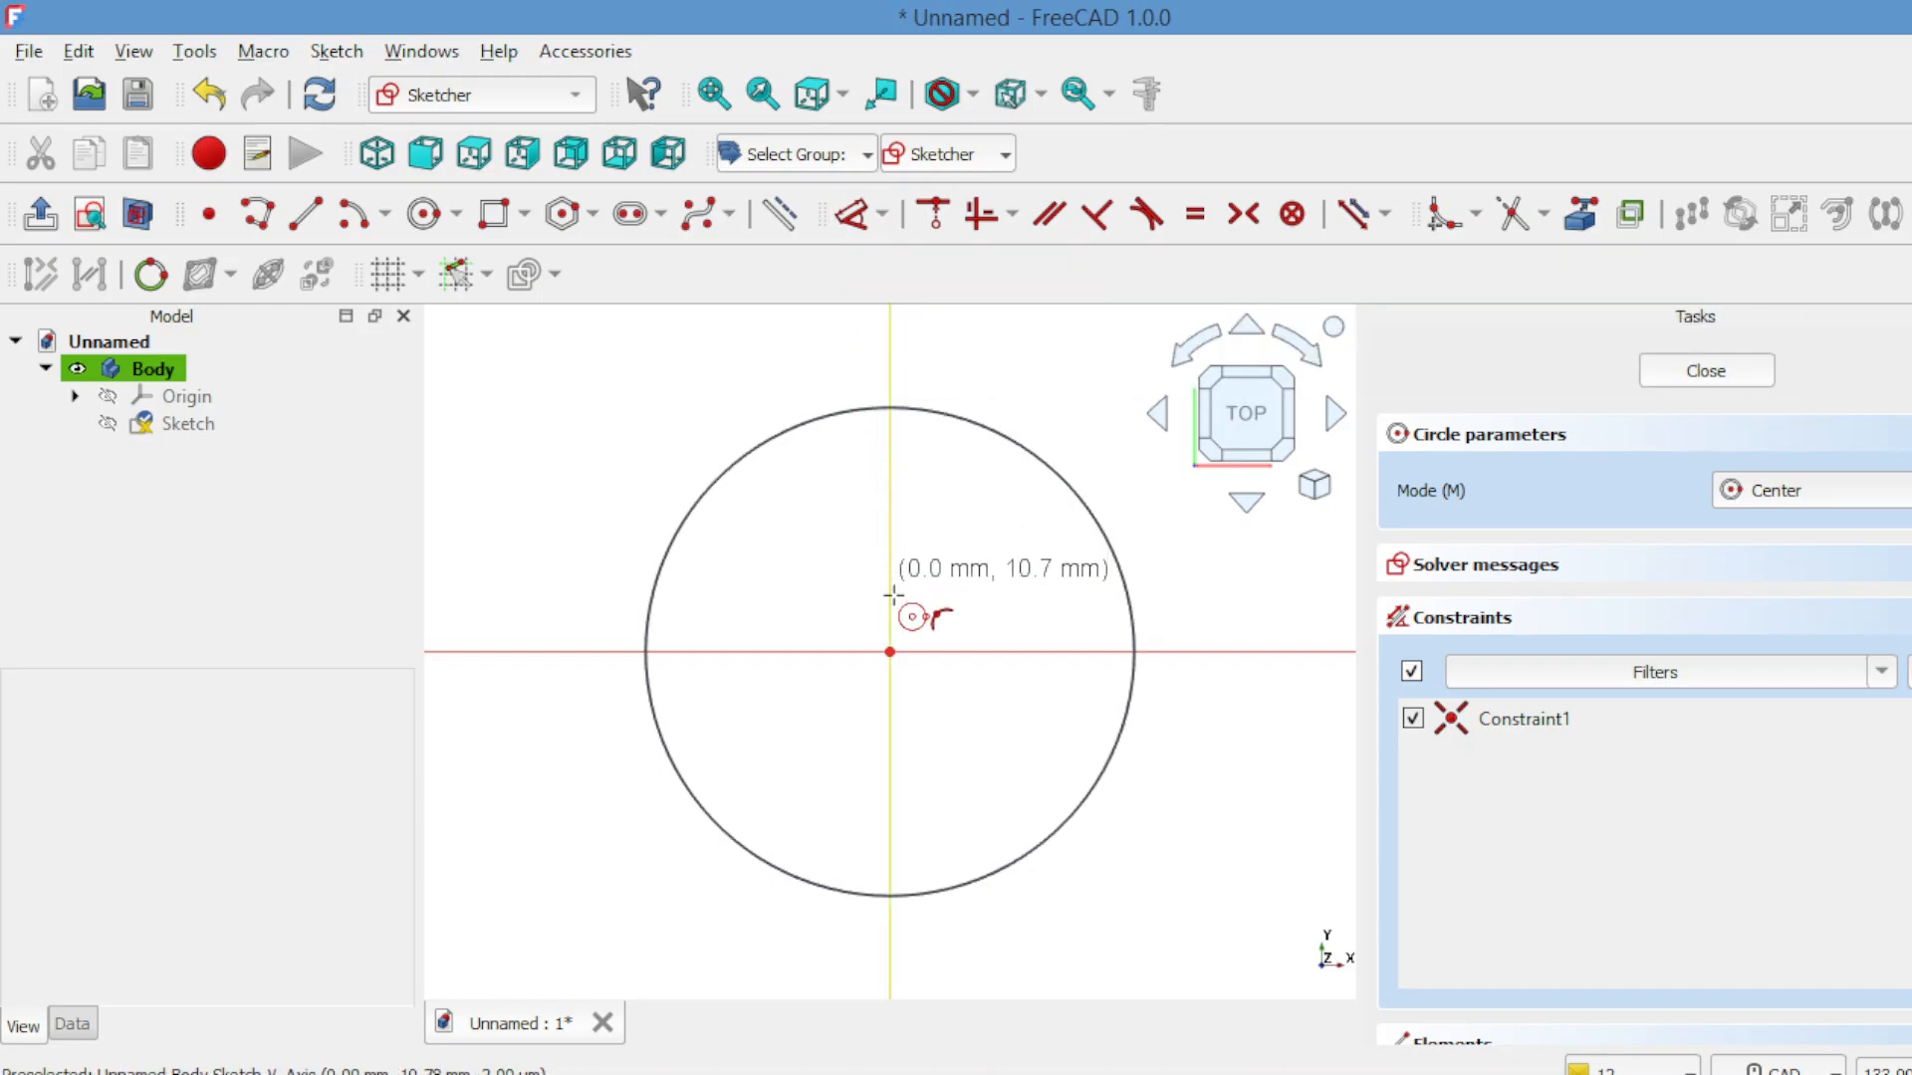
click(889, 652)
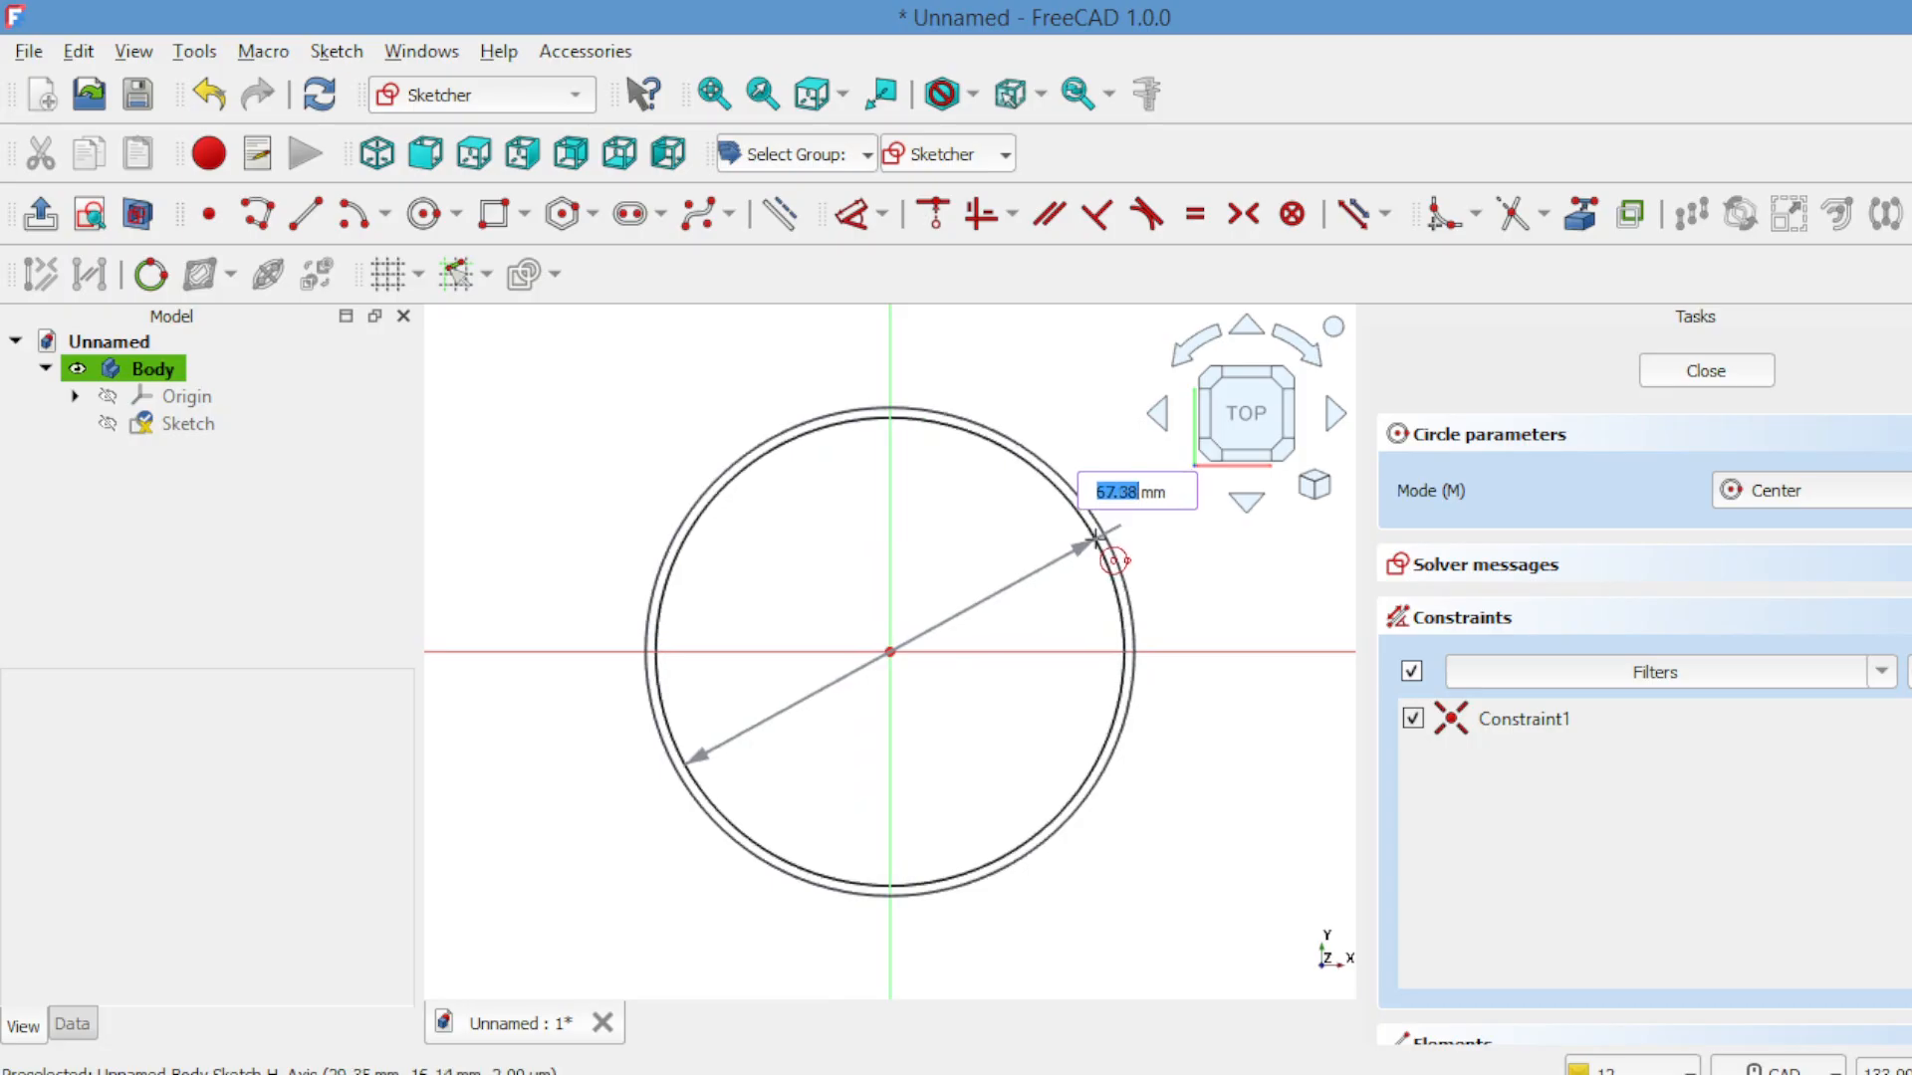
click(1095, 541)
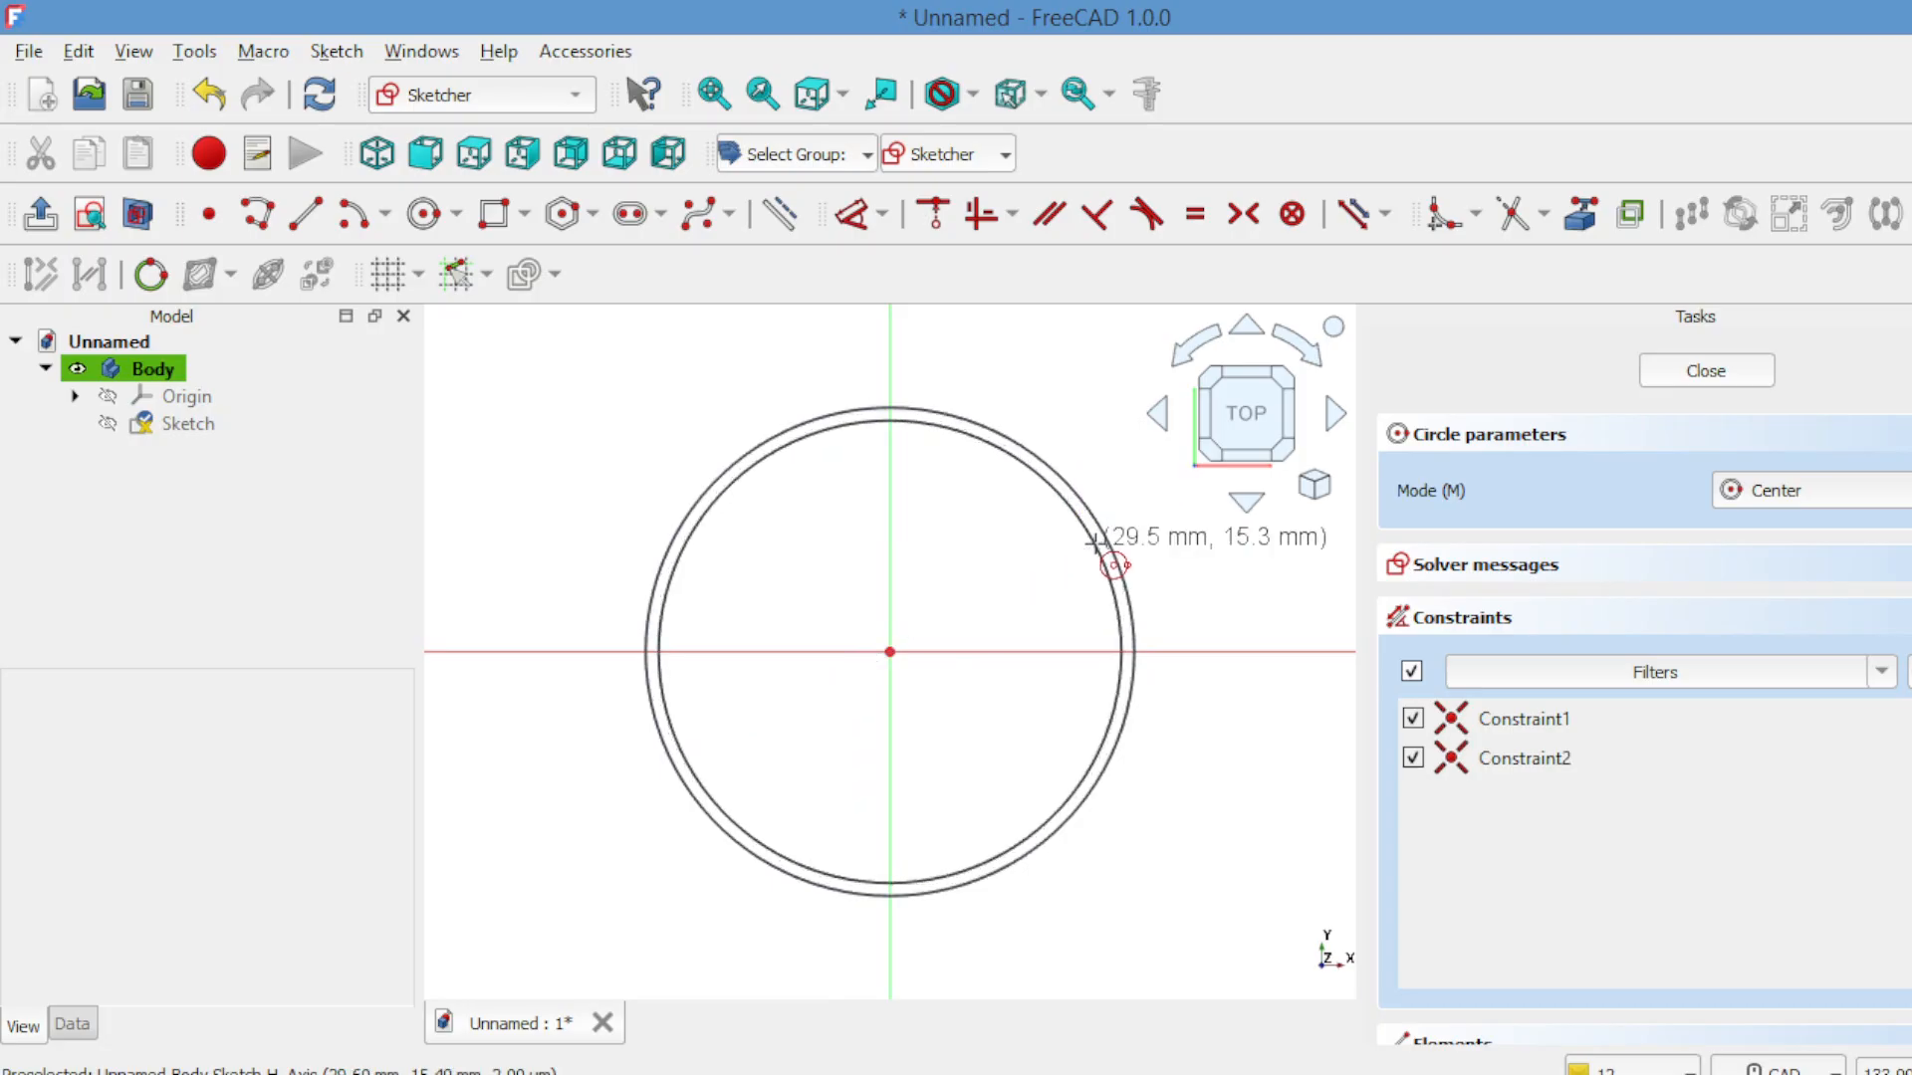
right_click(1101, 402)
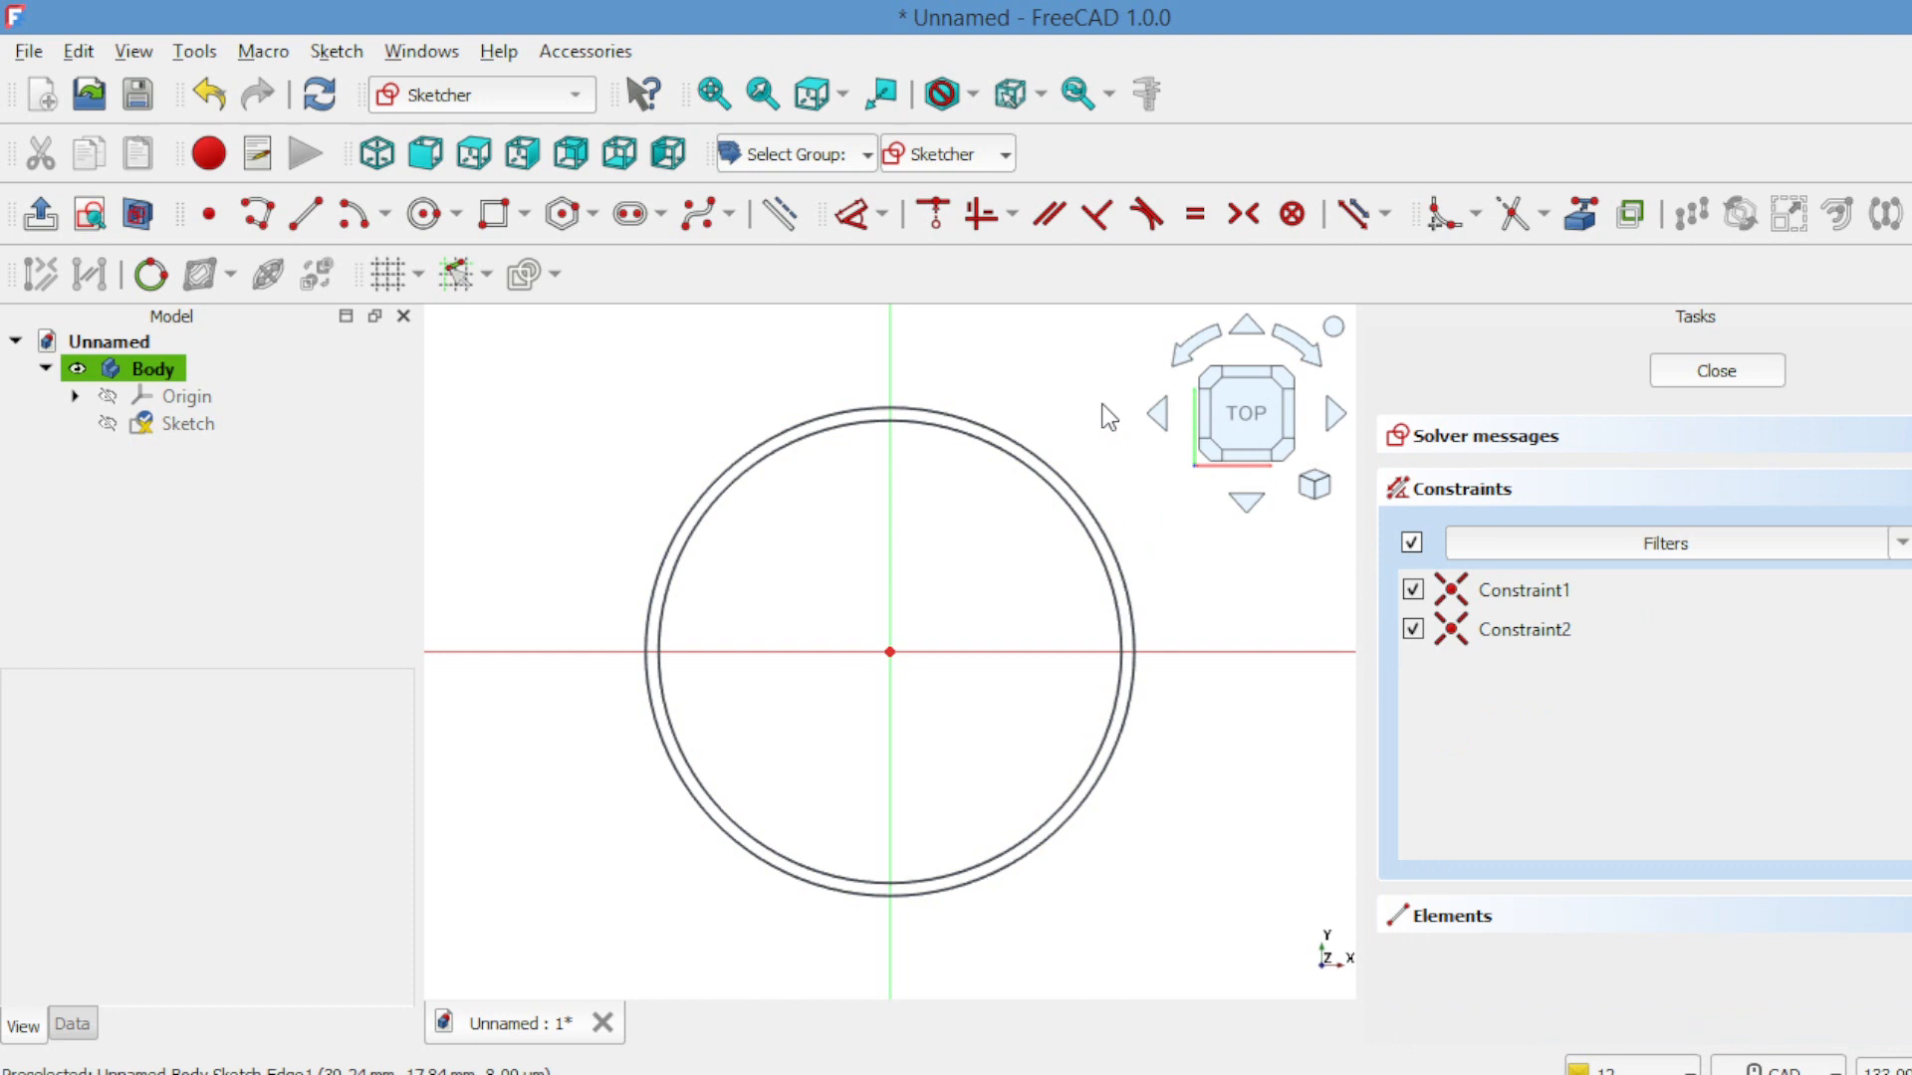
Dimension the outer circle's diameter as 70 mm and the inner circle's as 68 mm, and close the sketch.
click(863, 229)
click(989, 426)
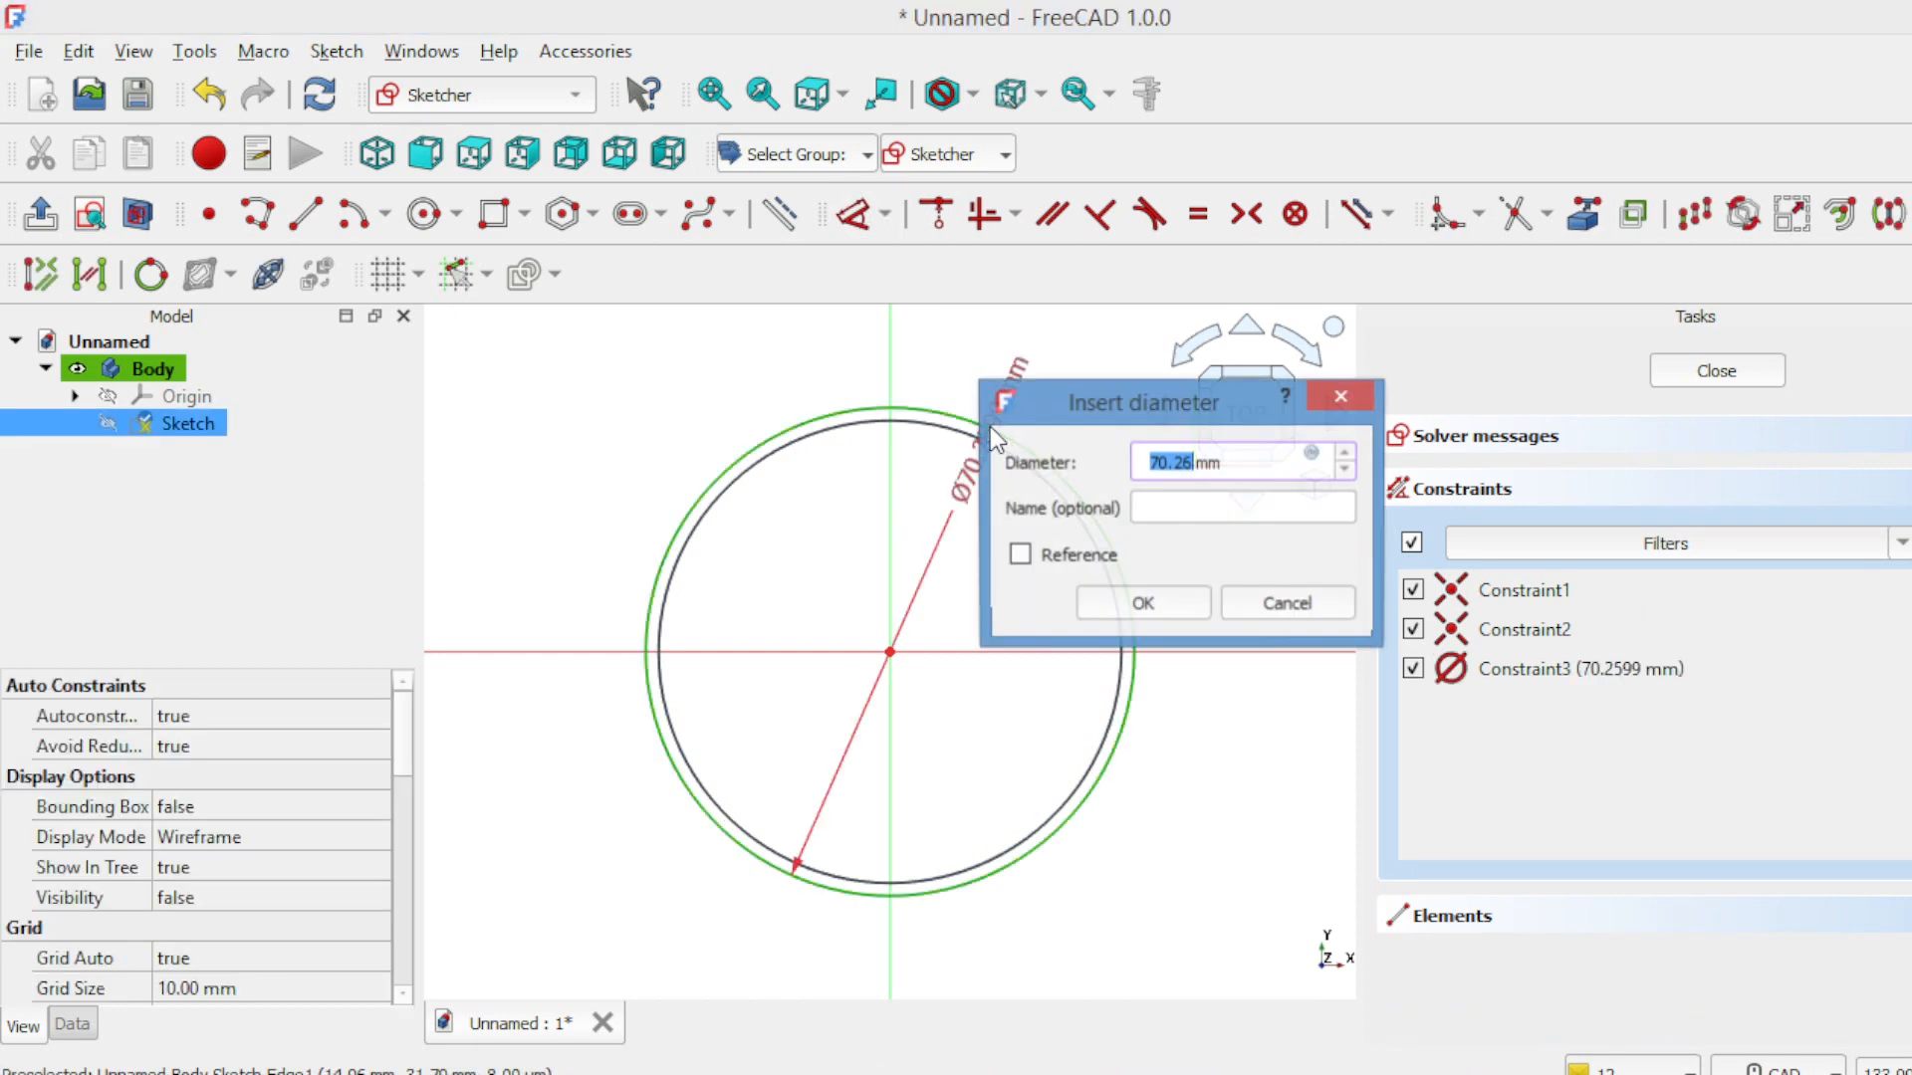
text(70)
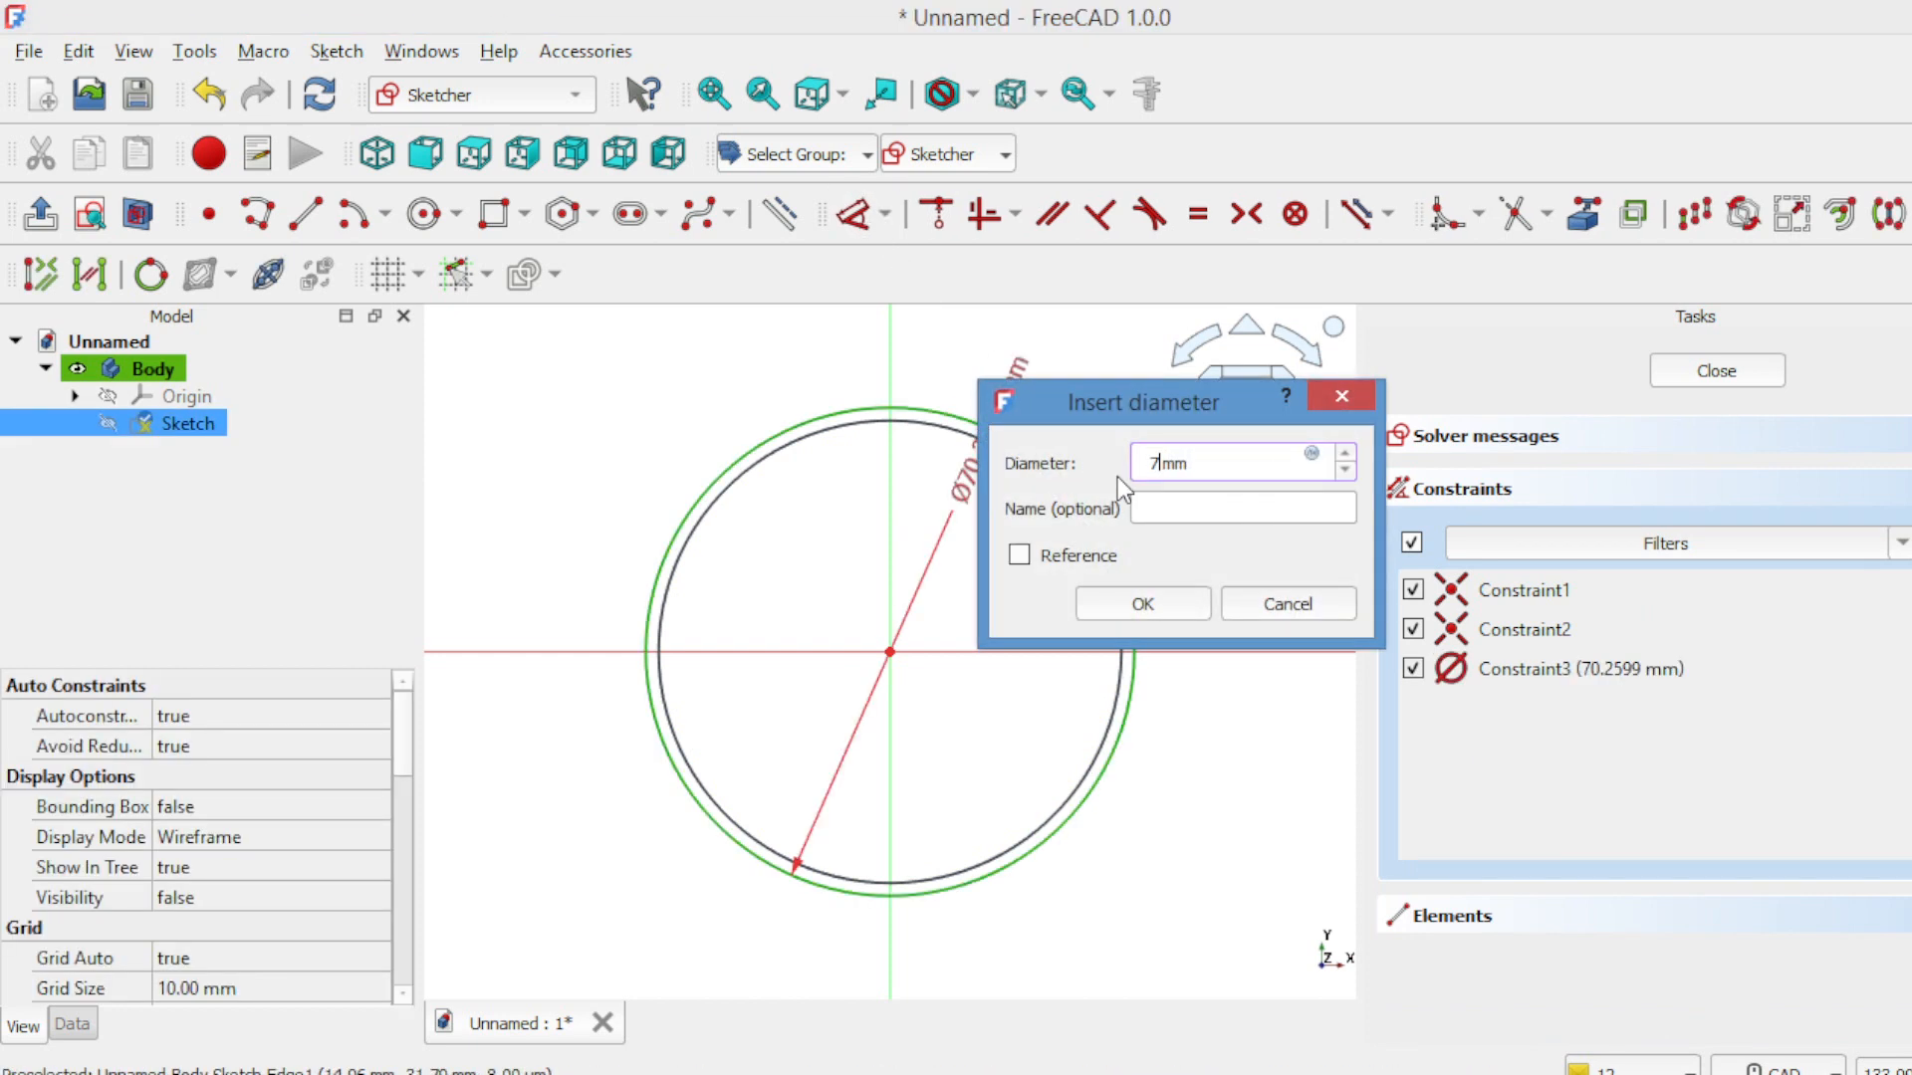
click(1145, 603)
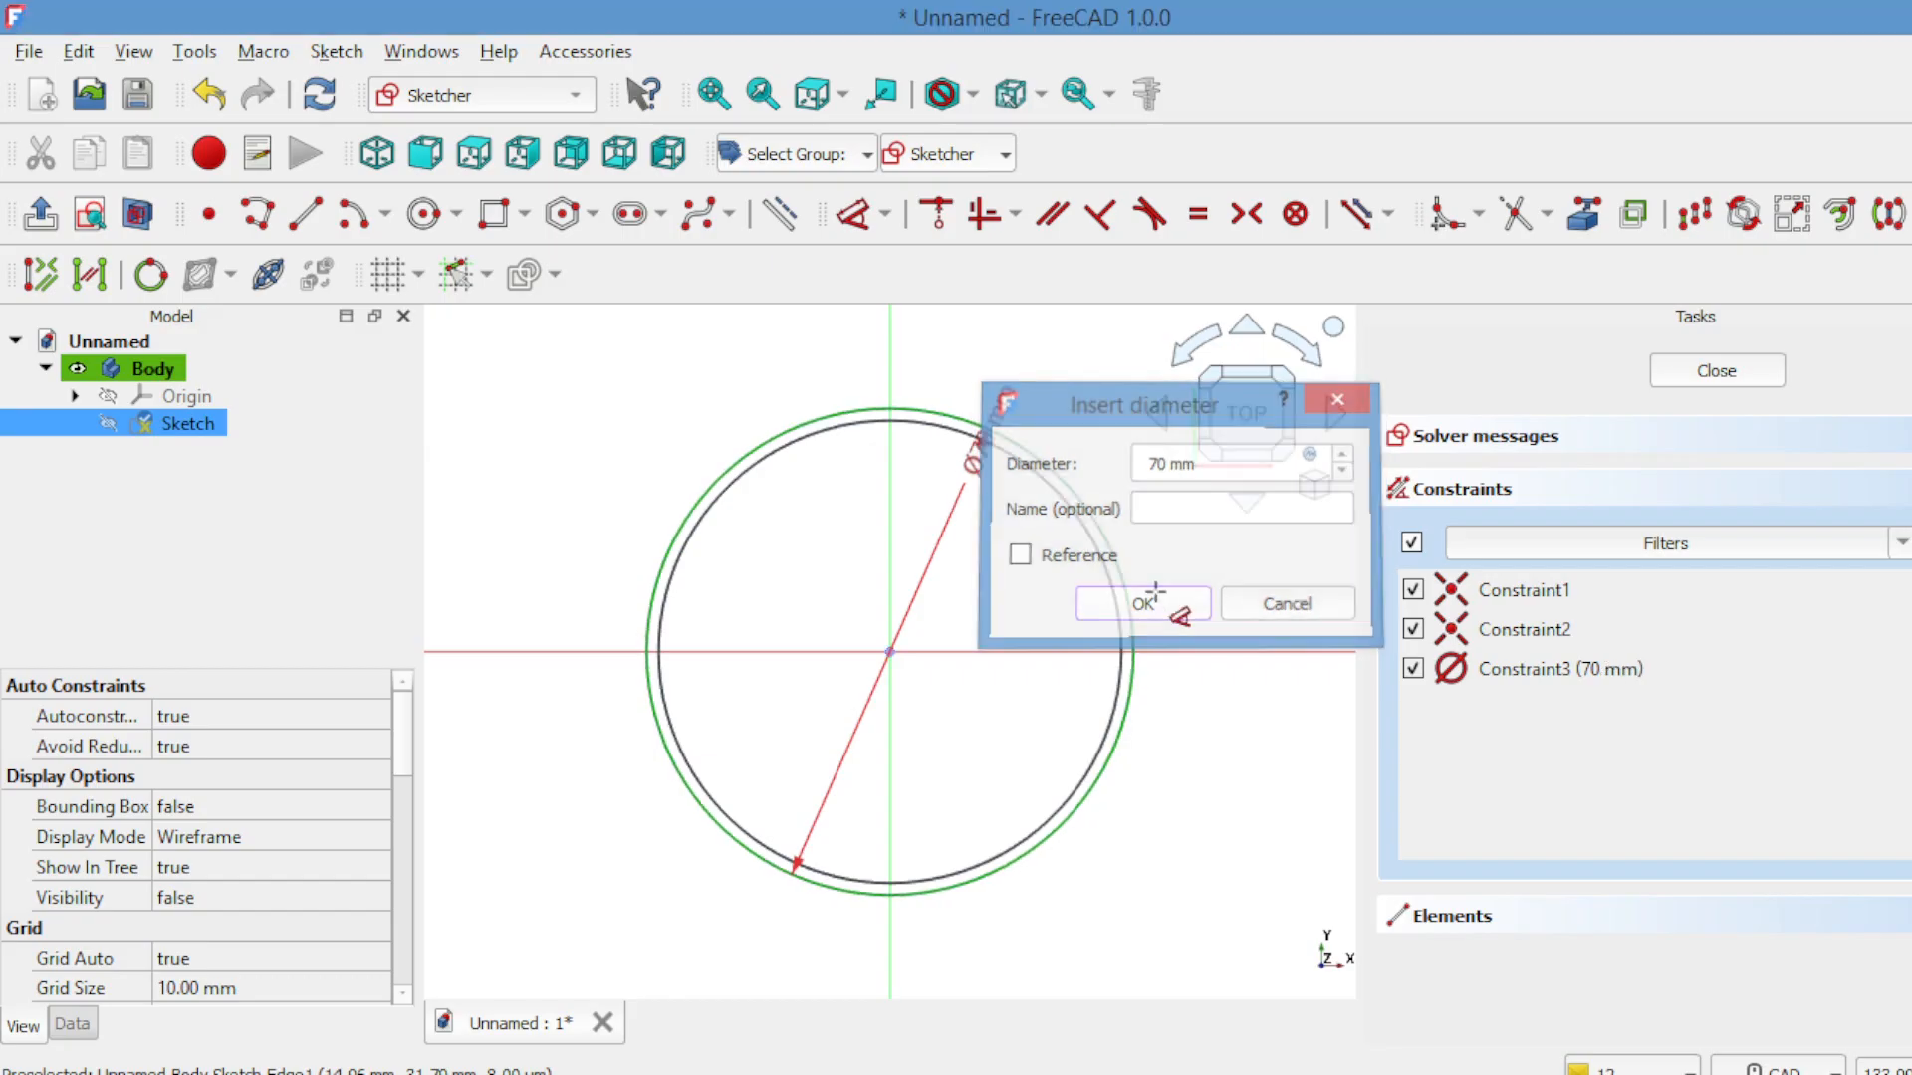
click(1078, 520)
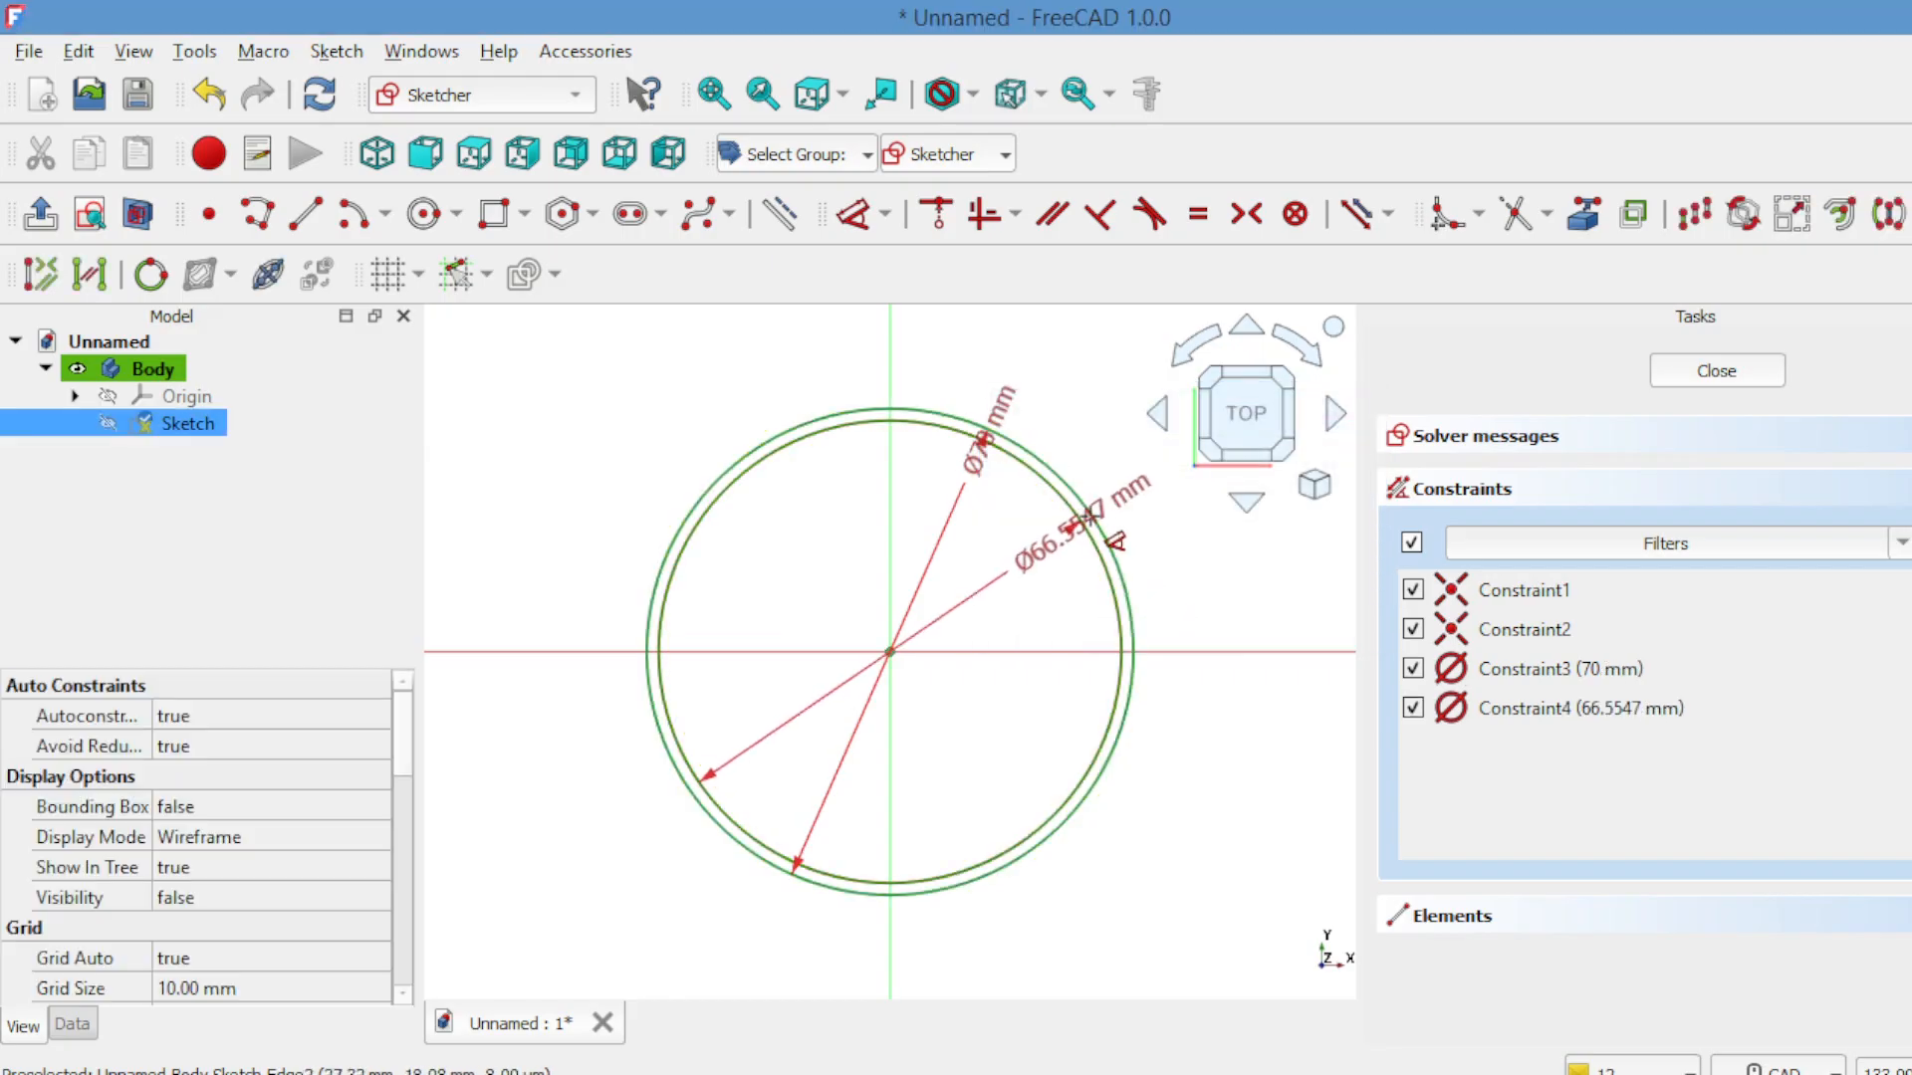
click(1184, 528)
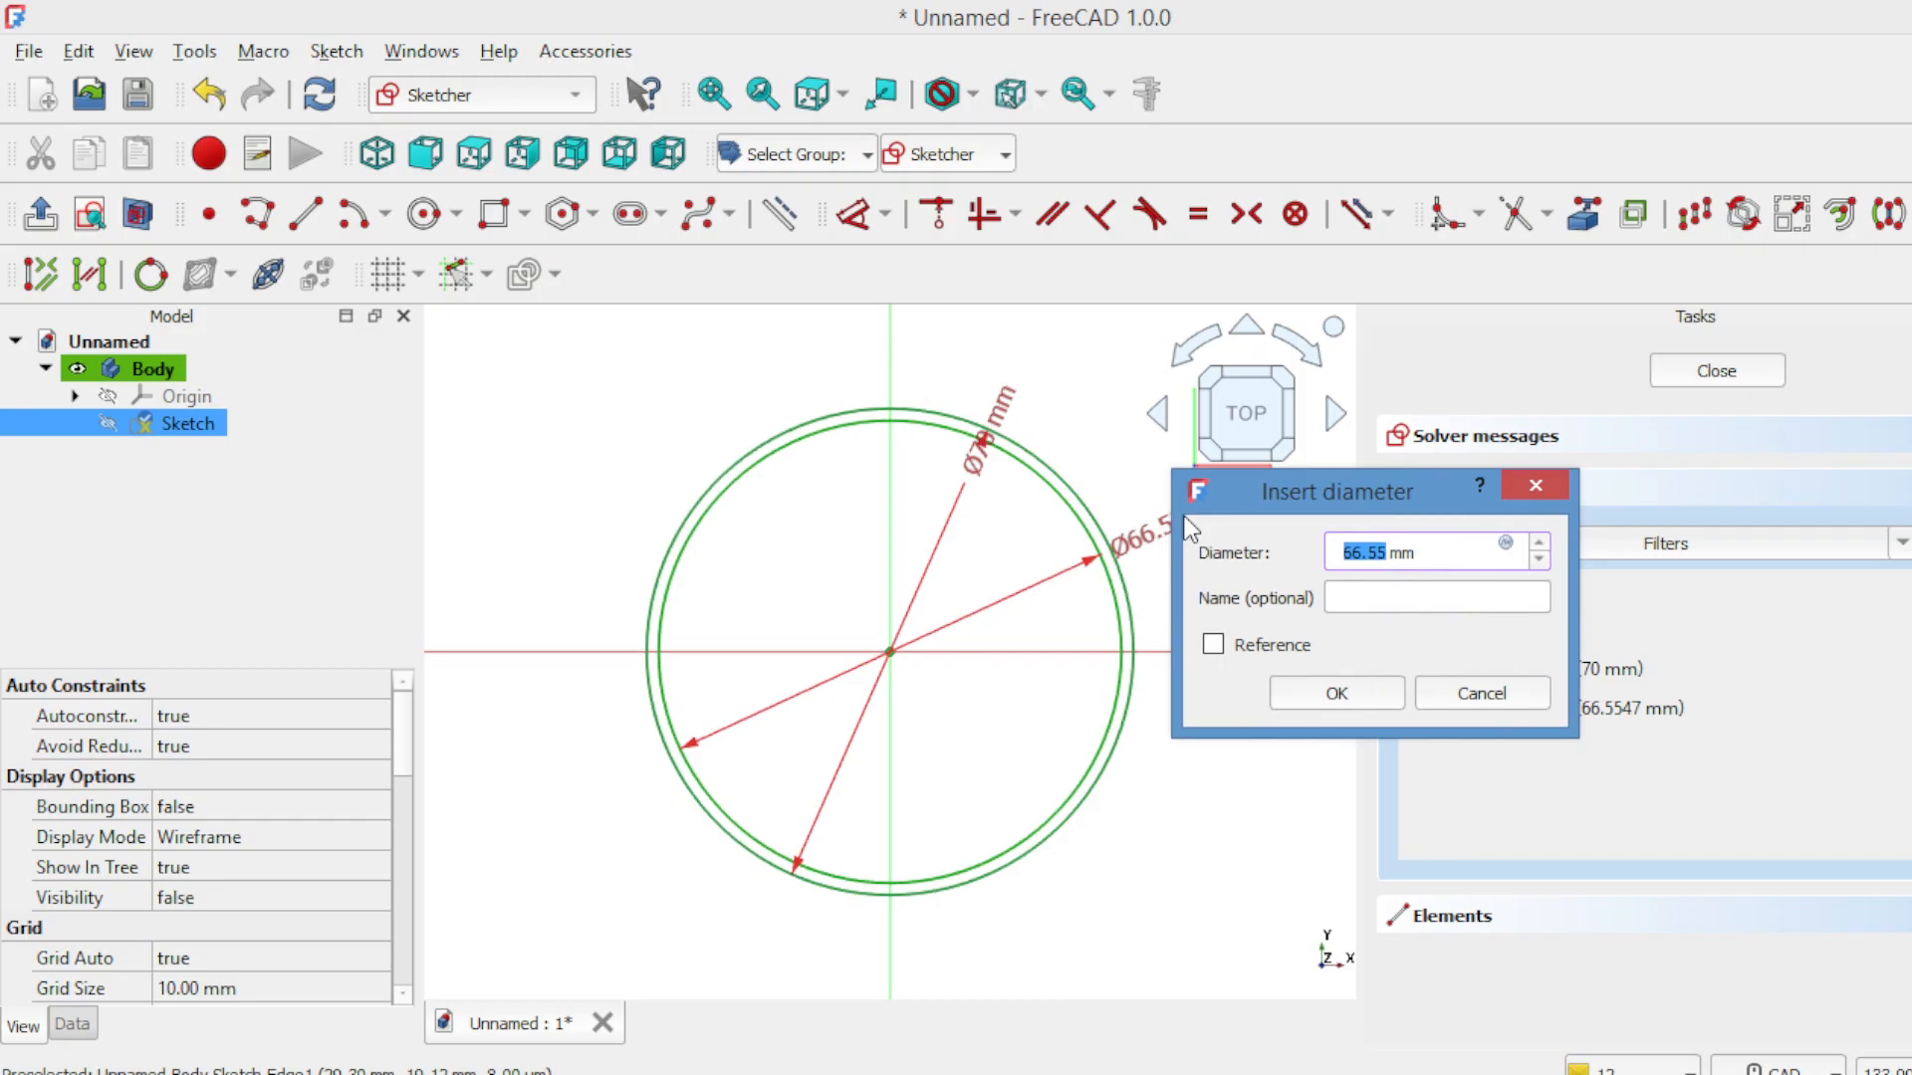
text(68)
click(1288, 683)
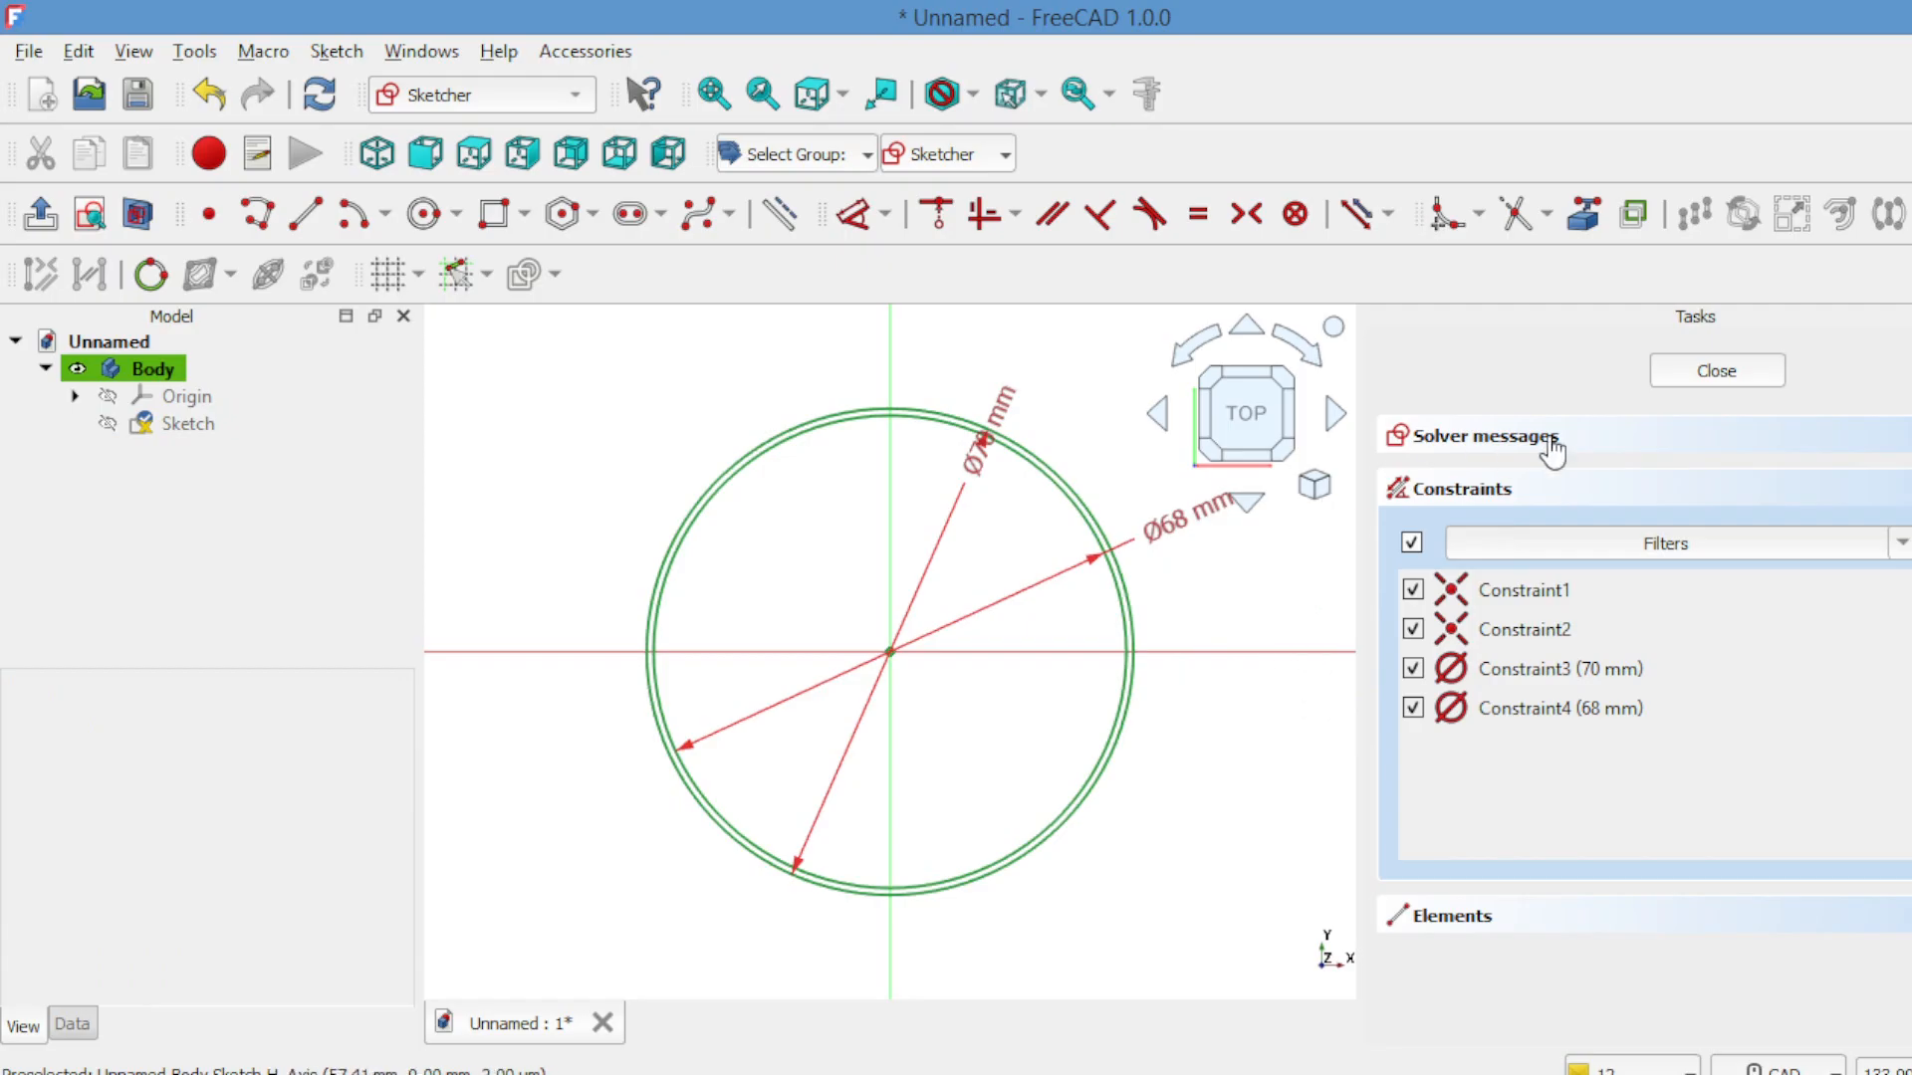
click(1674, 374)
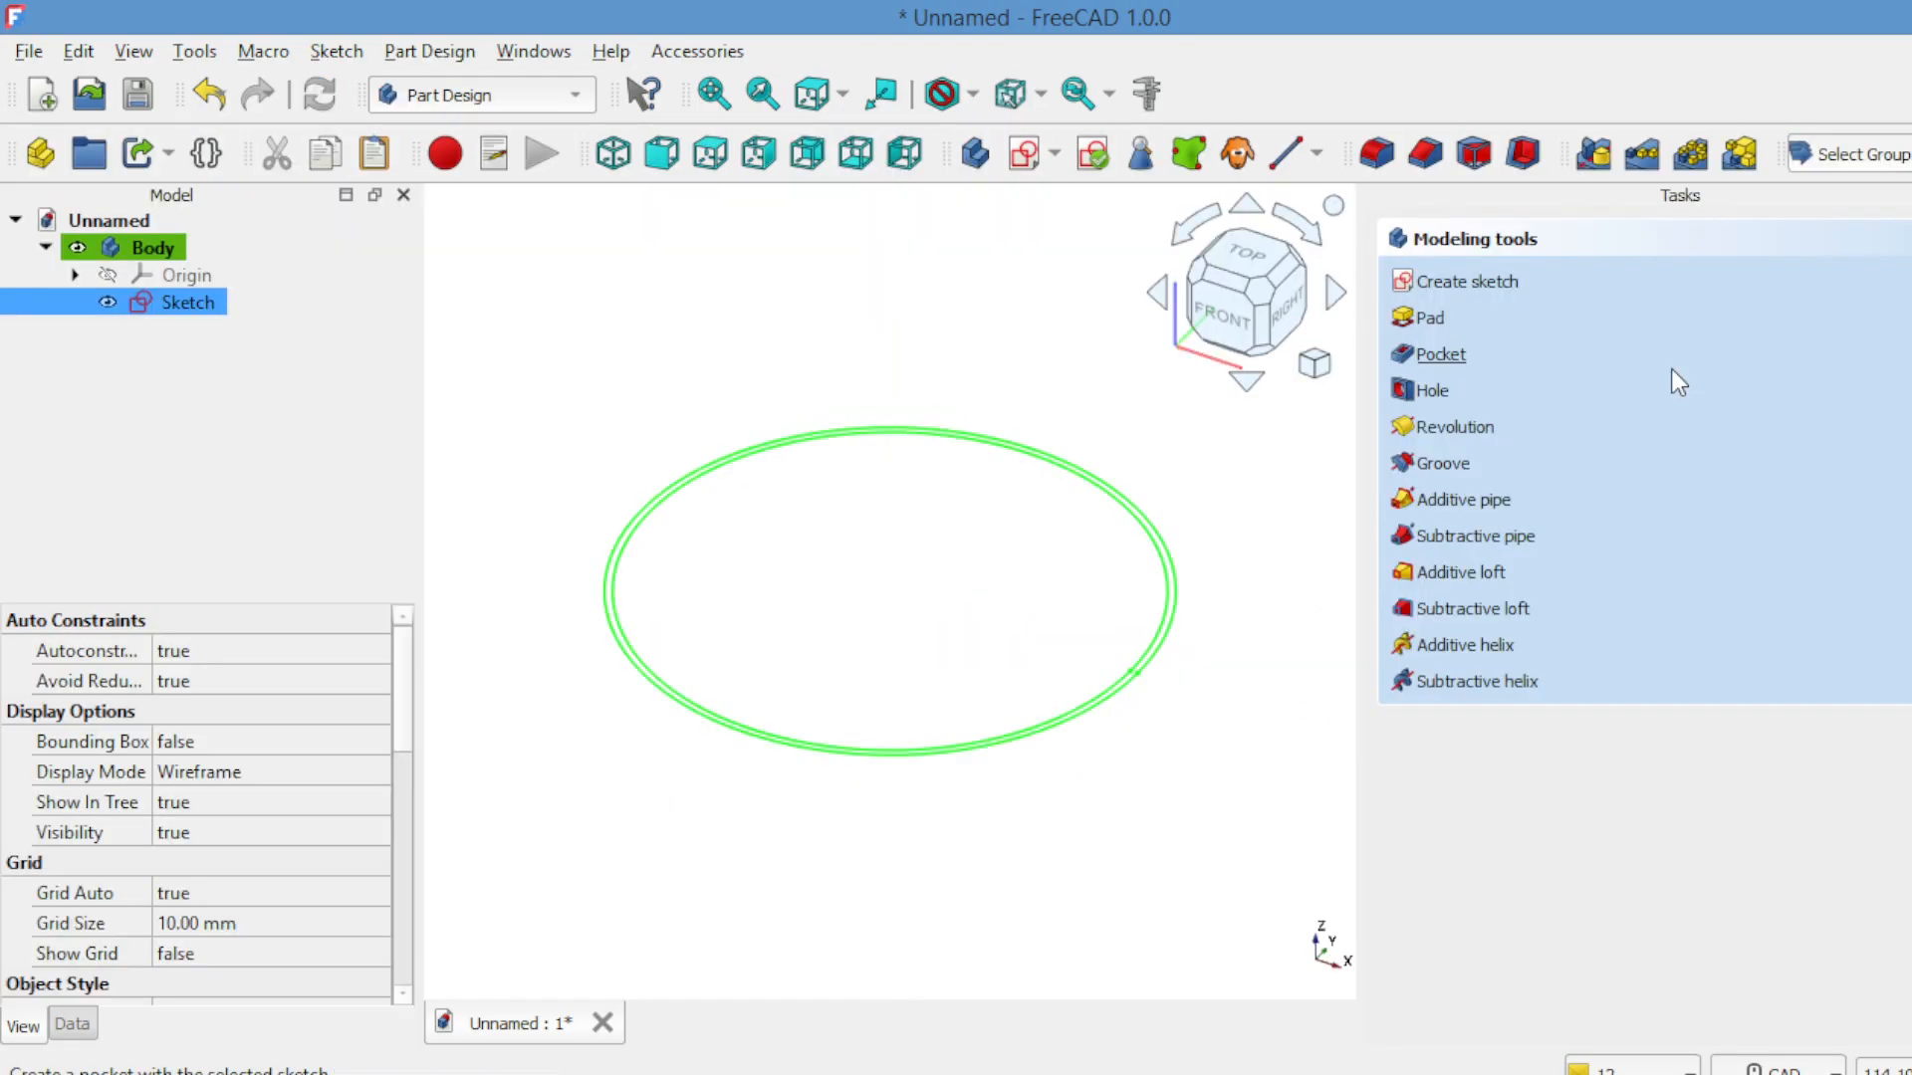
Pad the ring sketch to a length of 23 mm.
click(1418, 314)
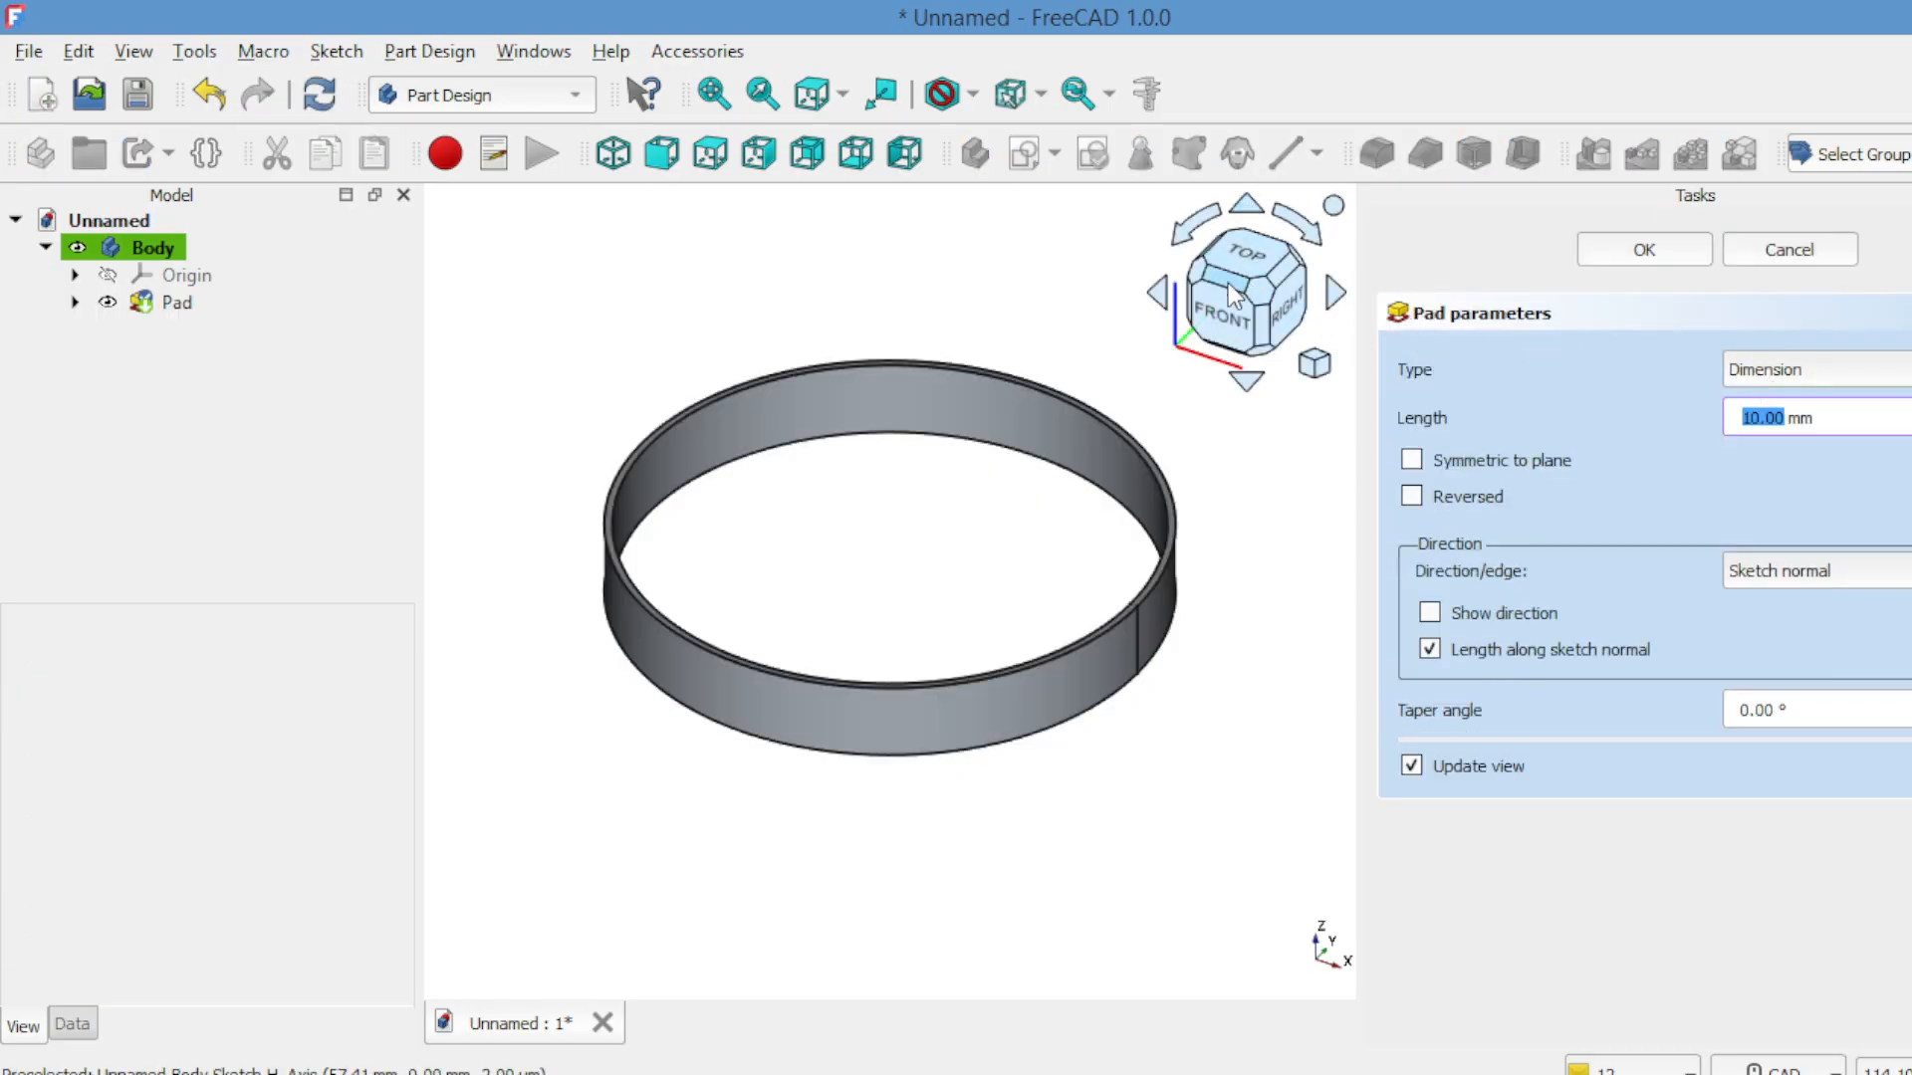
click(1221, 310)
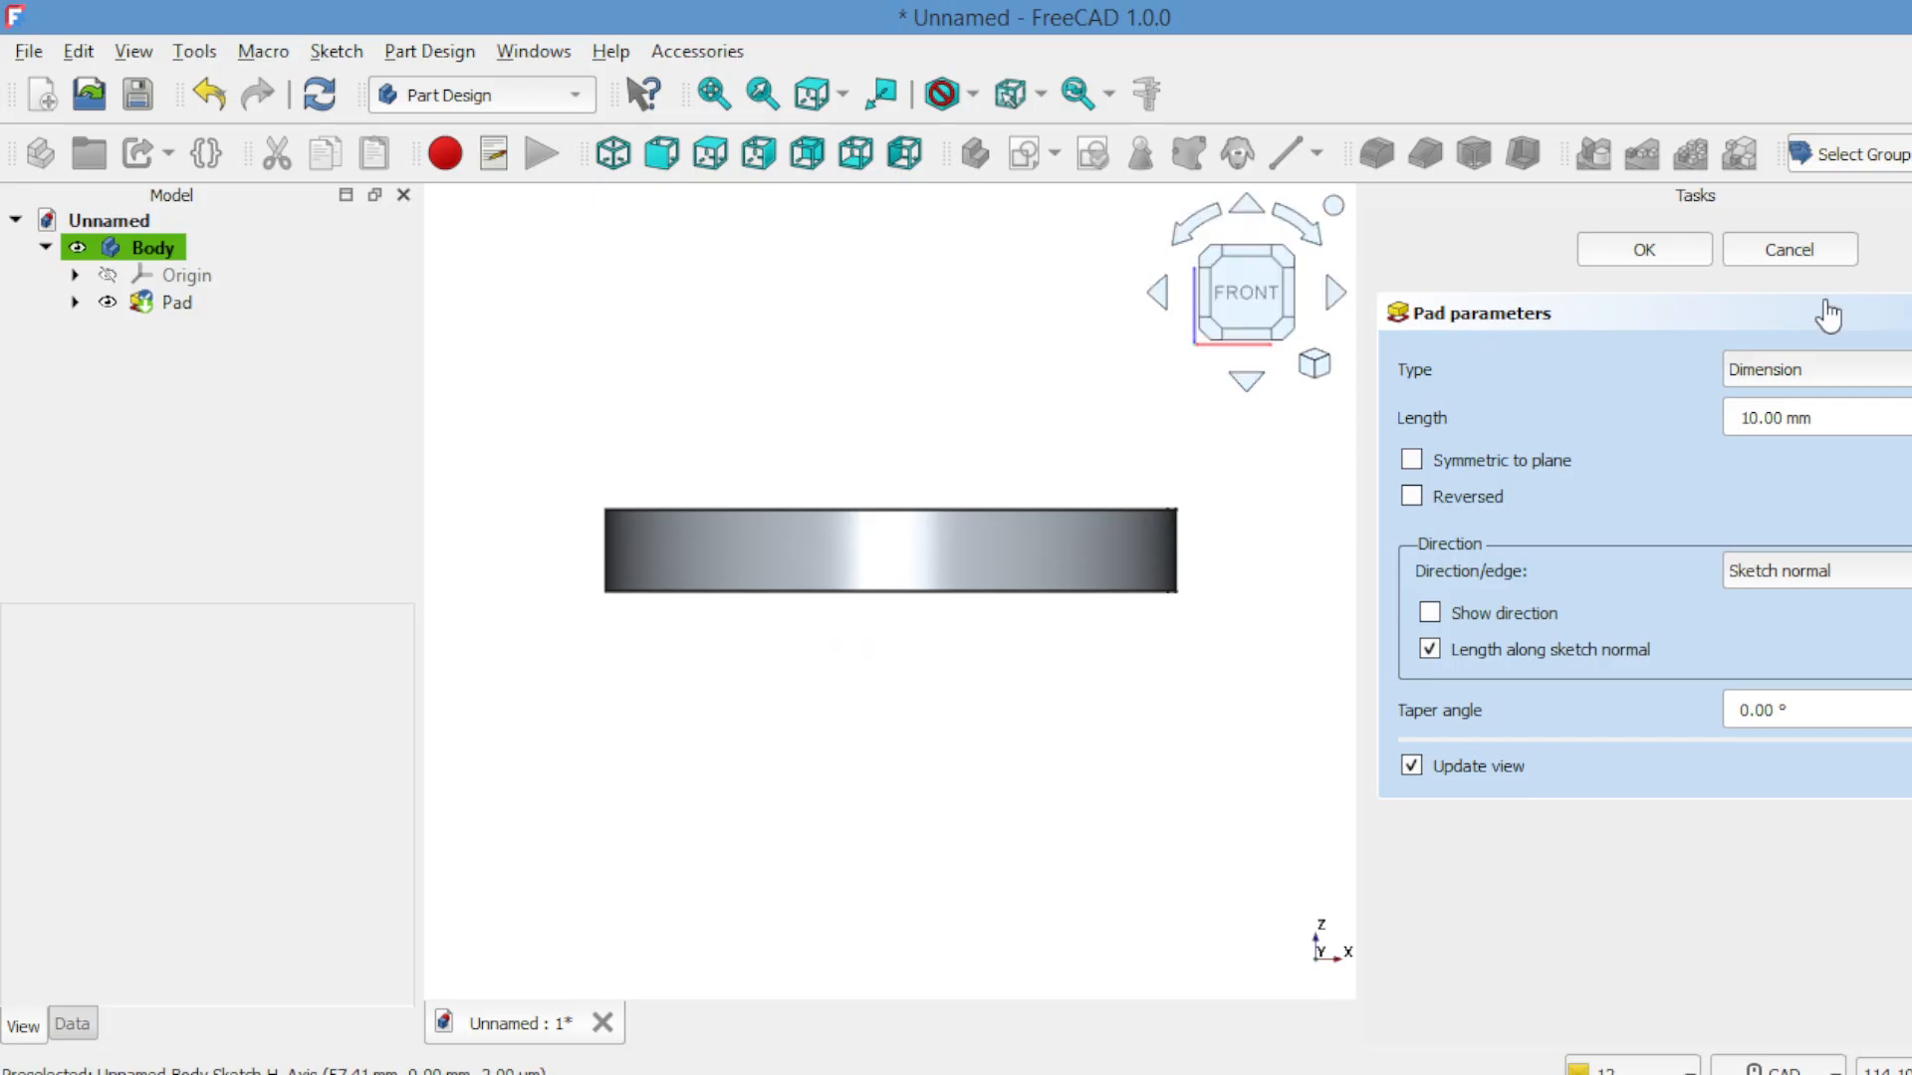
scroll(1772, 417, up, 11)
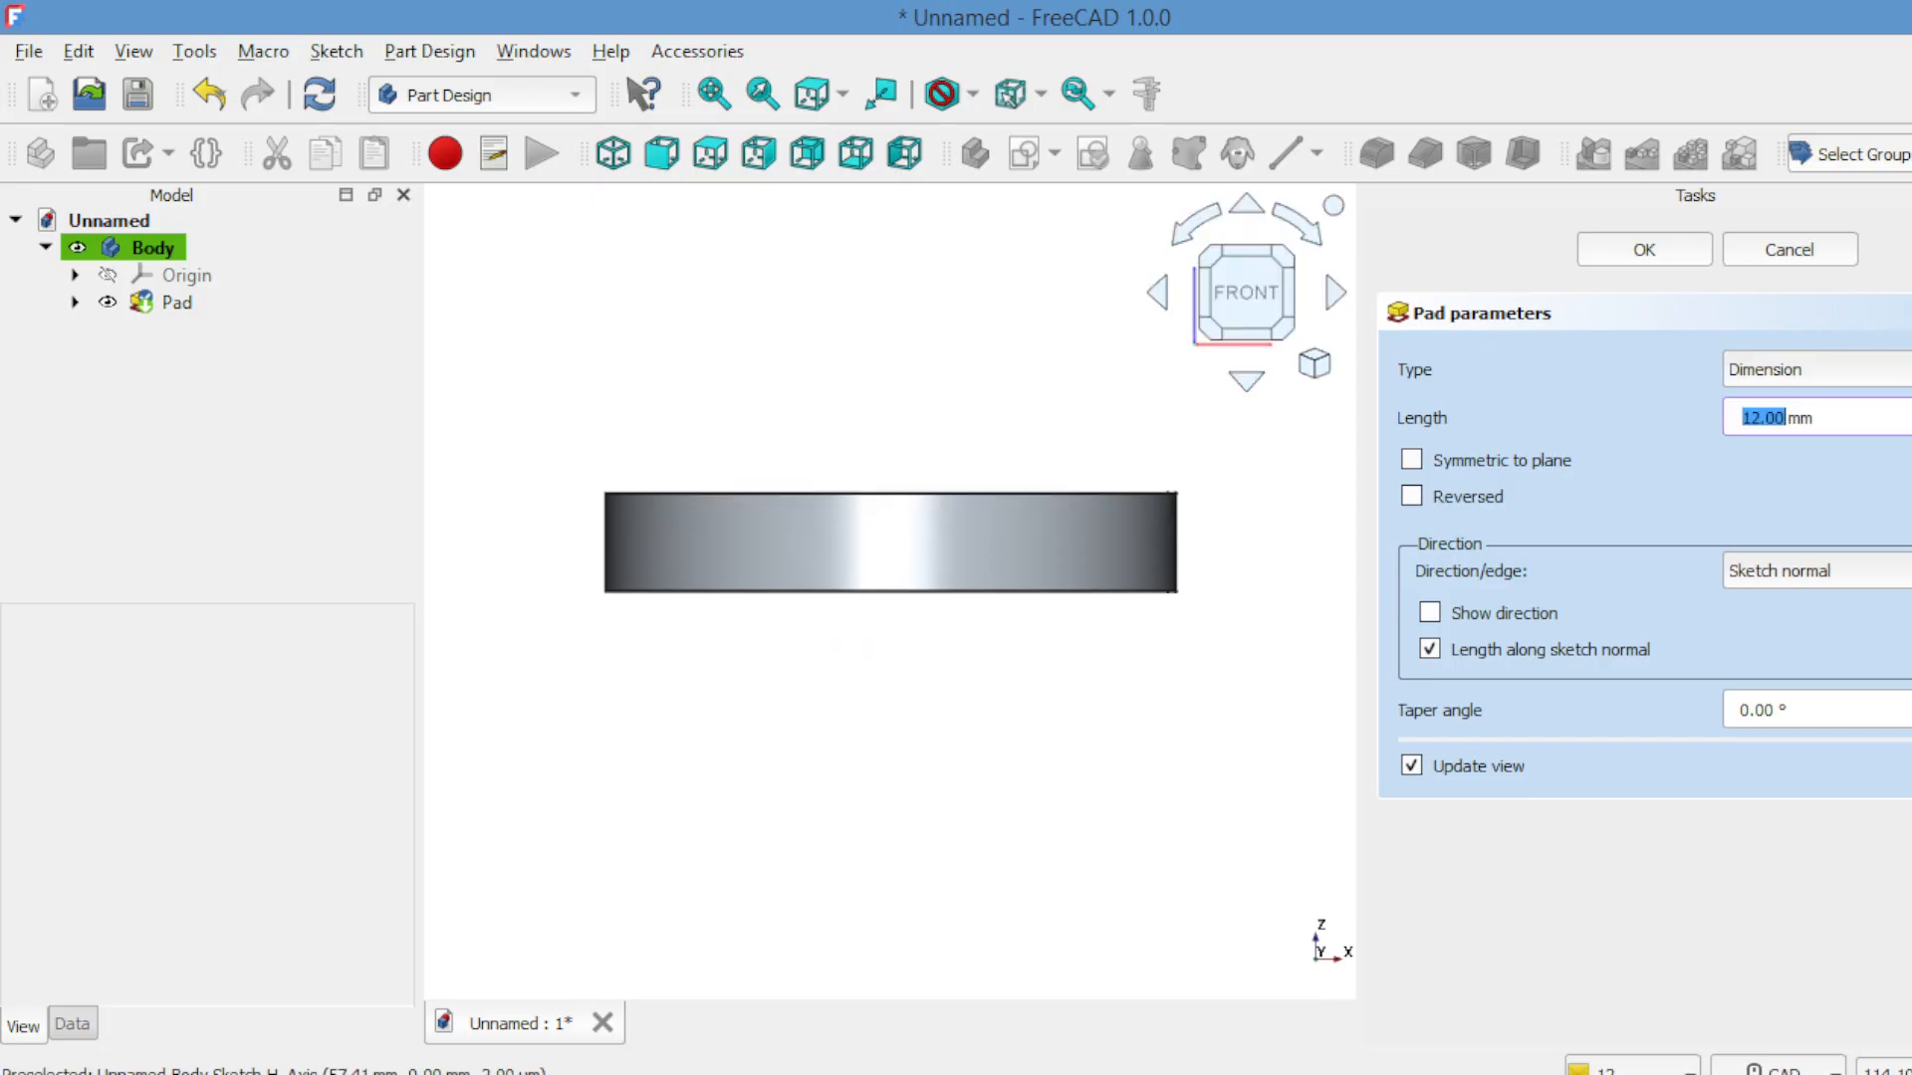
scroll(1773, 417, up, 2)
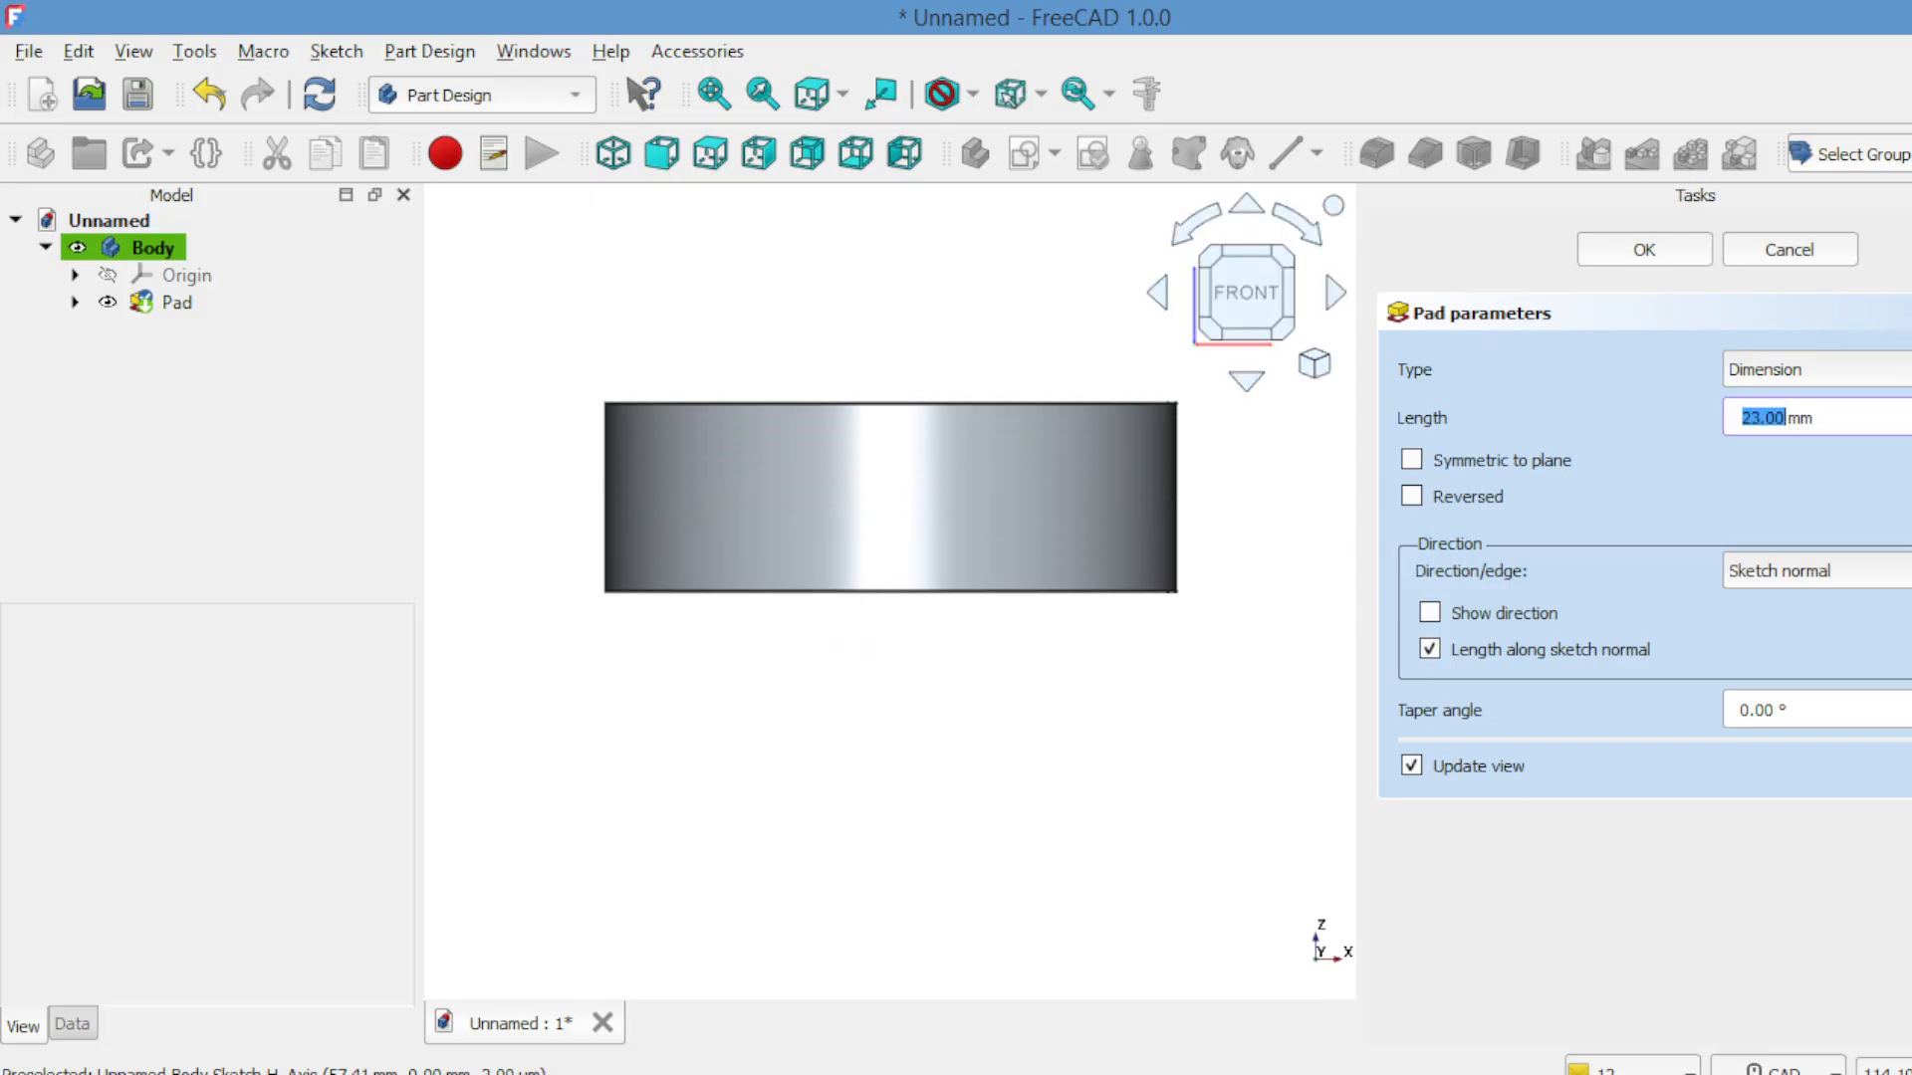
key(Return)
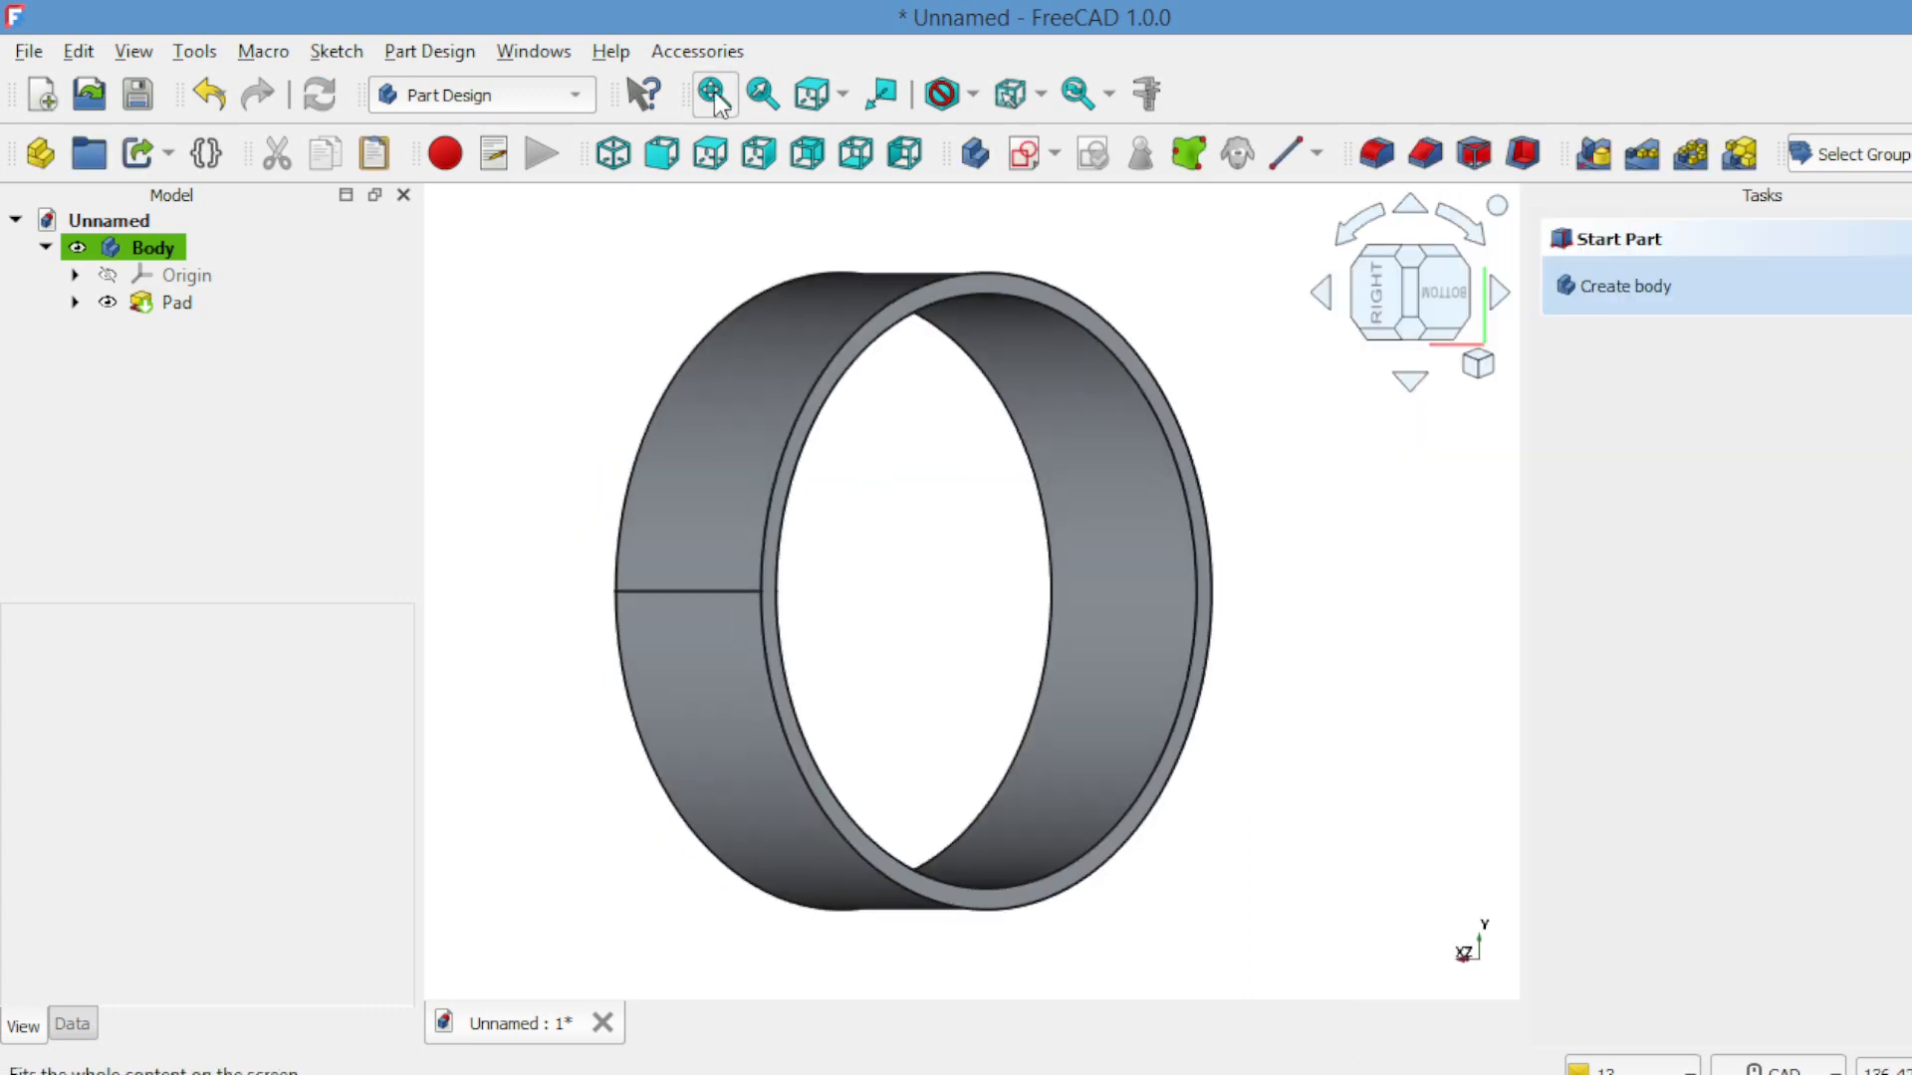
Start a two-distance chamfer from the ring's outer rim edge, apply it to all edges, and set the first size to 6 mm.
click(1375, 295)
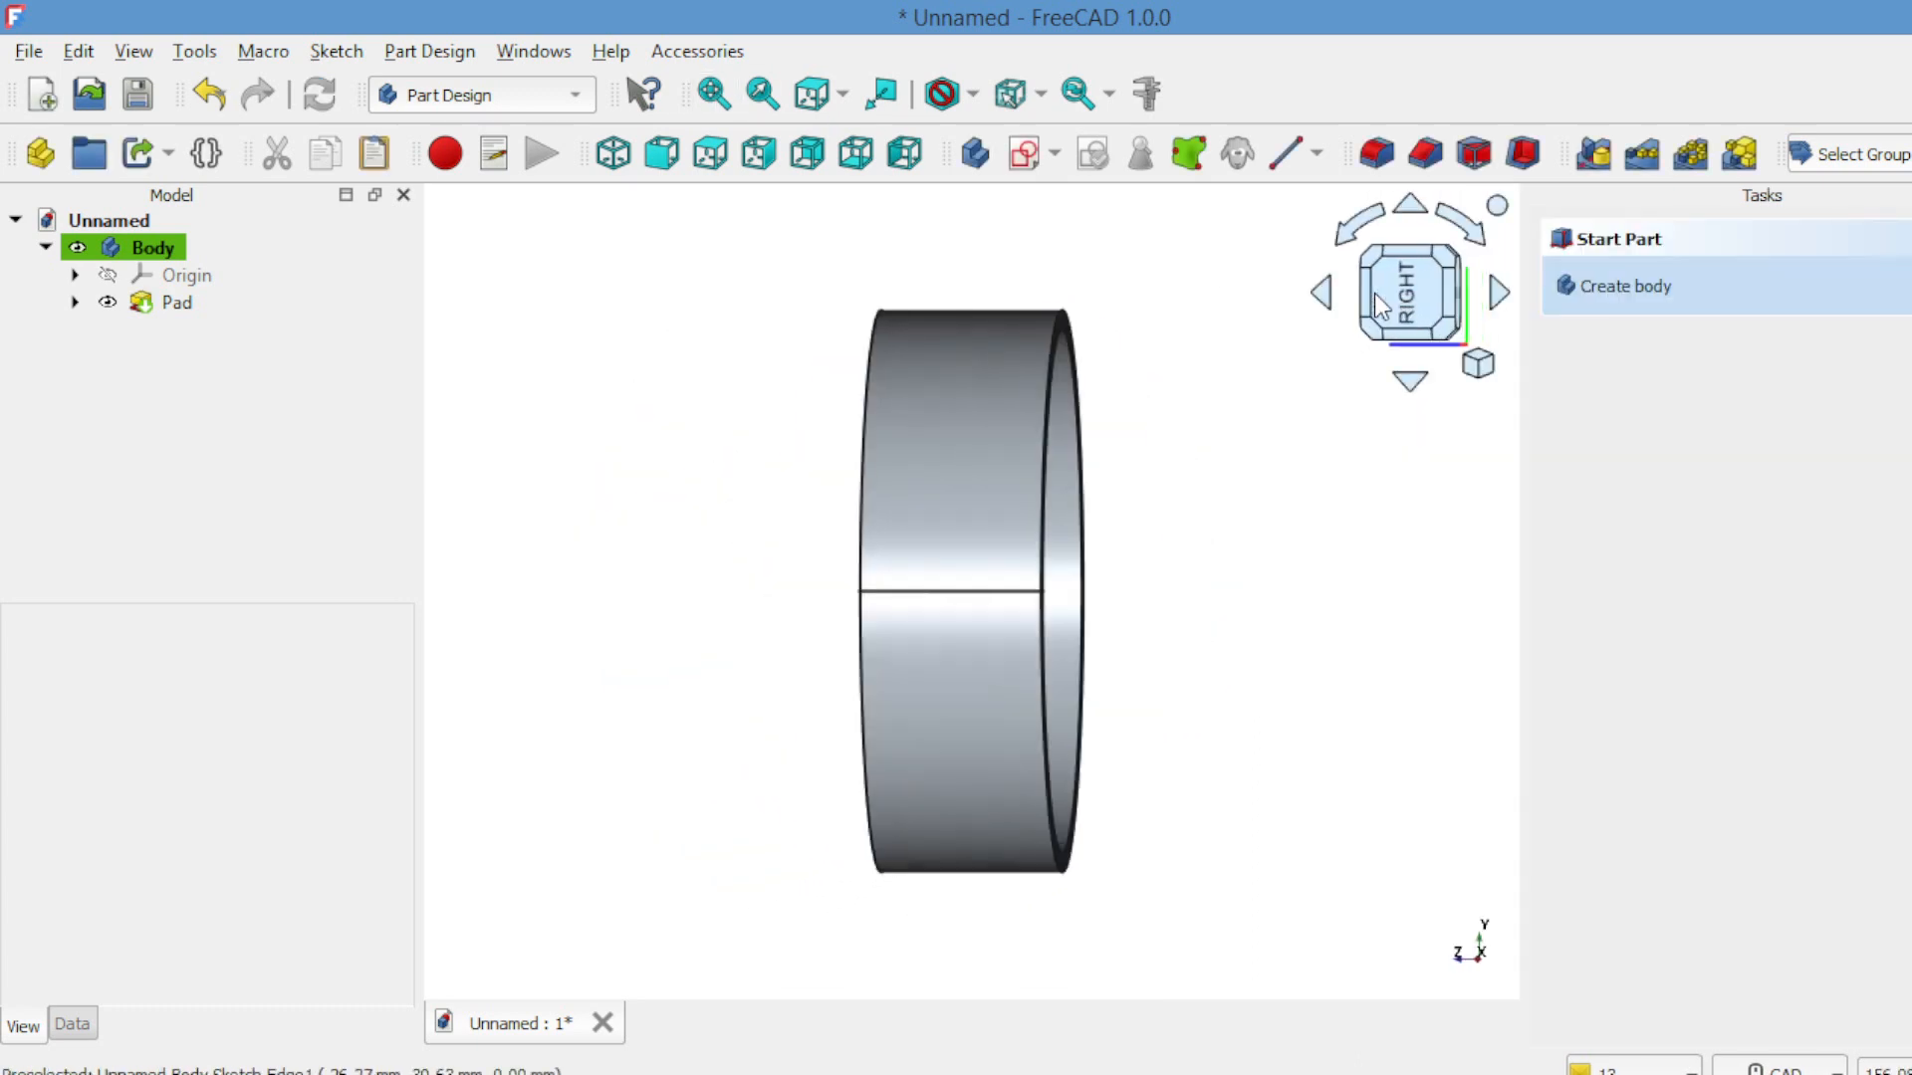
click(1319, 291)
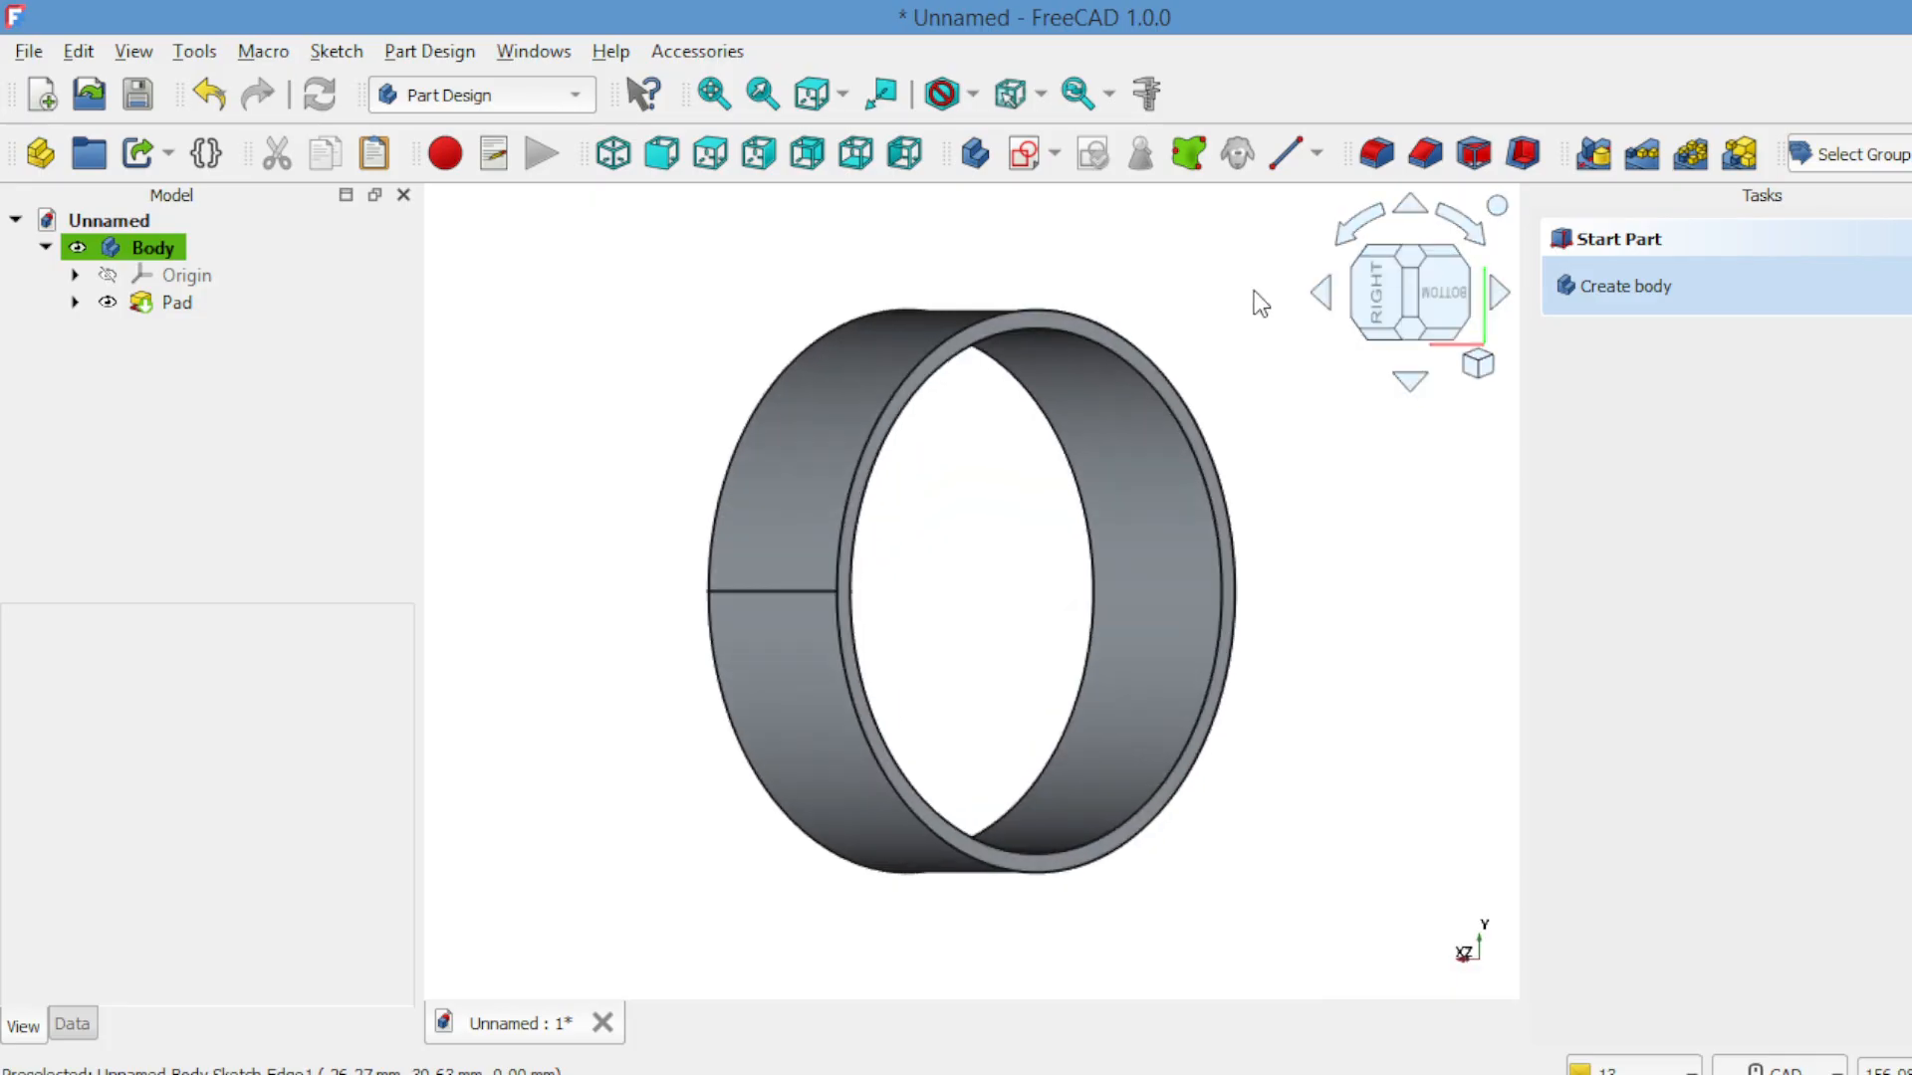
click(987, 313)
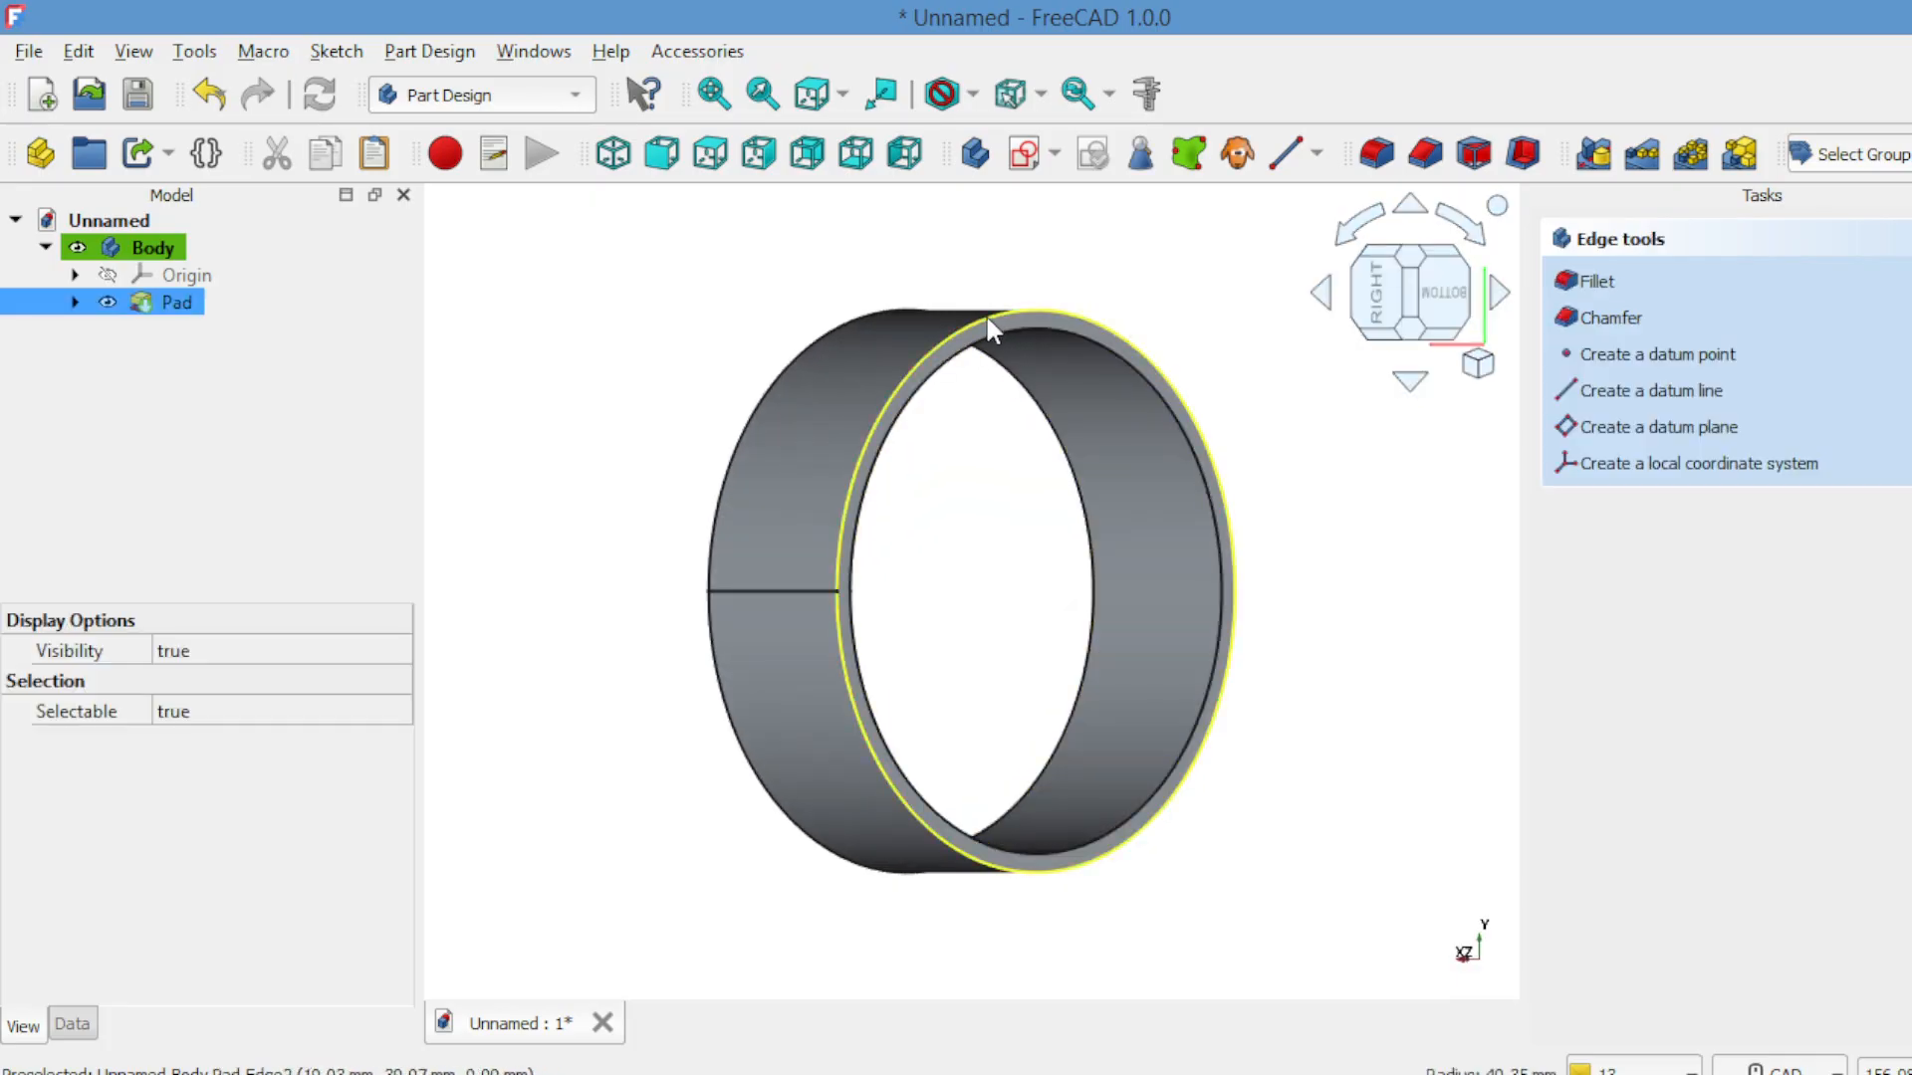
click(1596, 318)
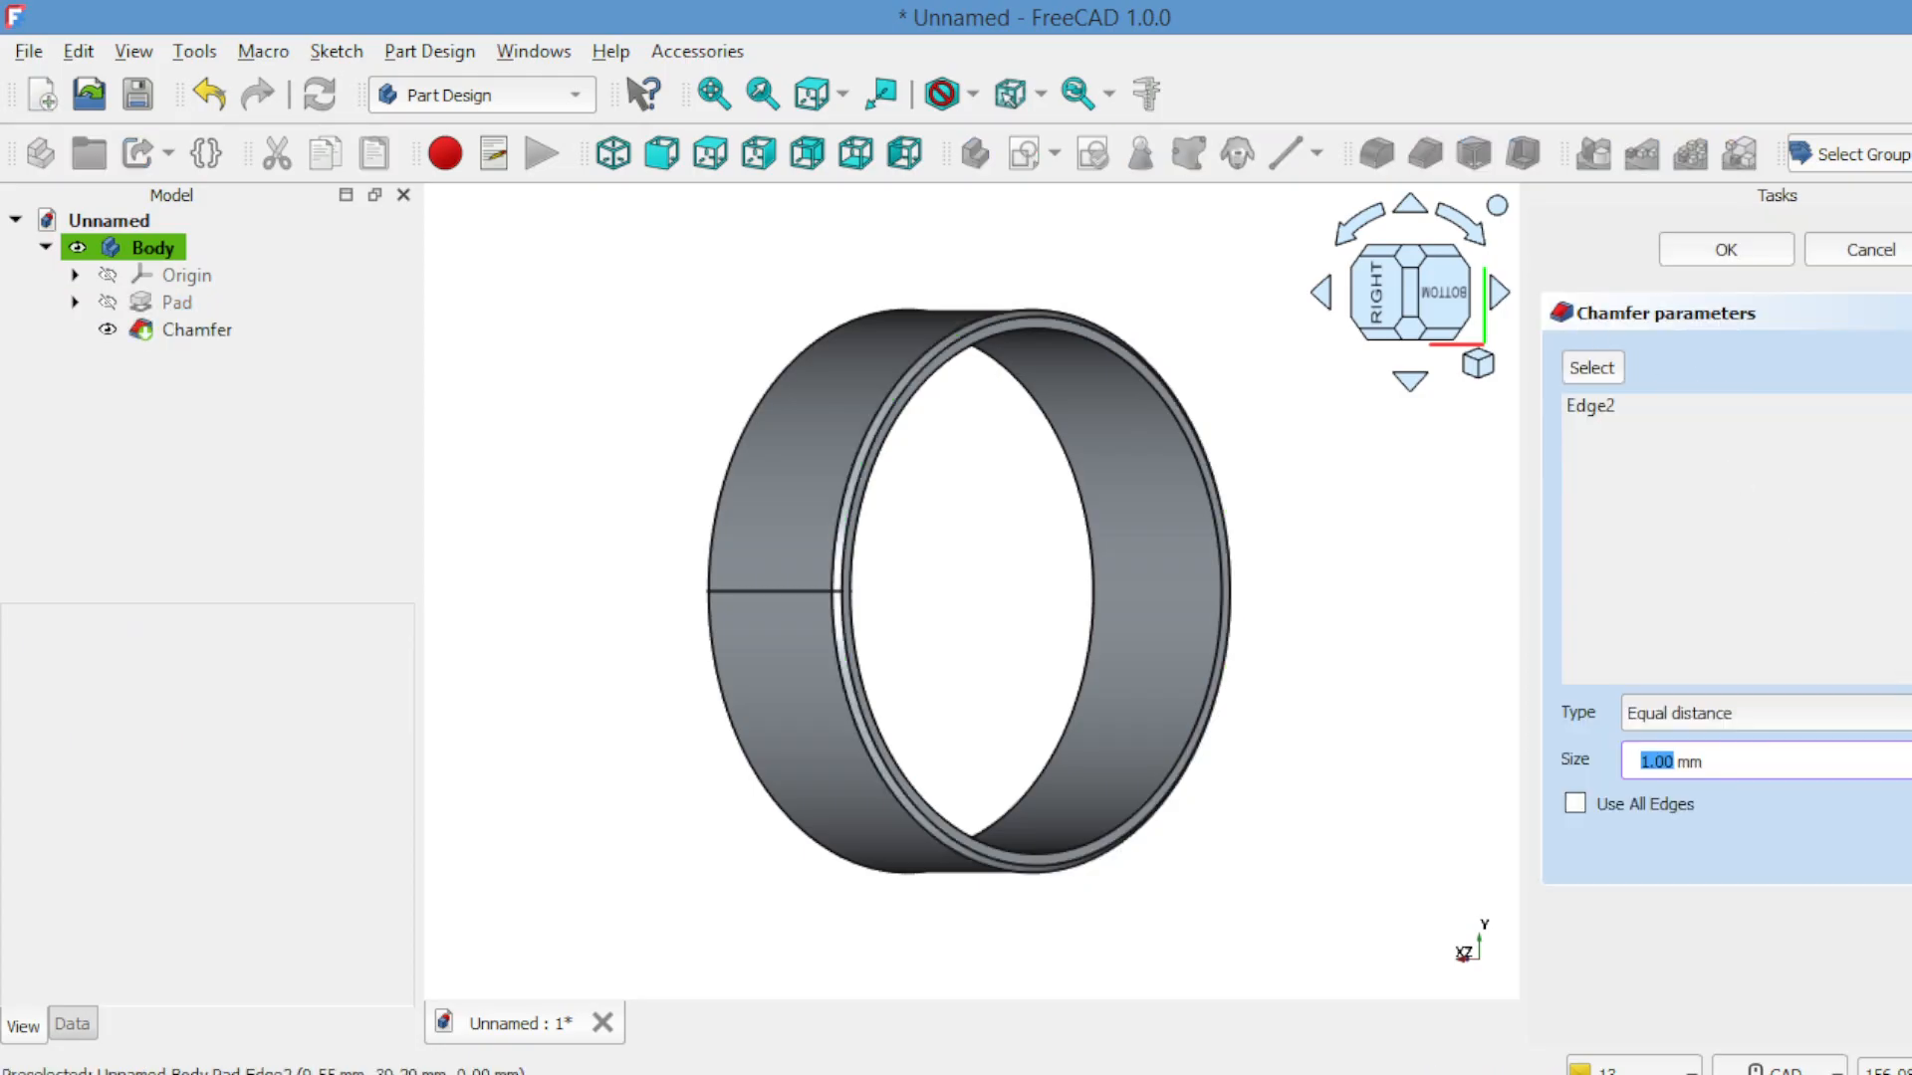
click(1752, 713)
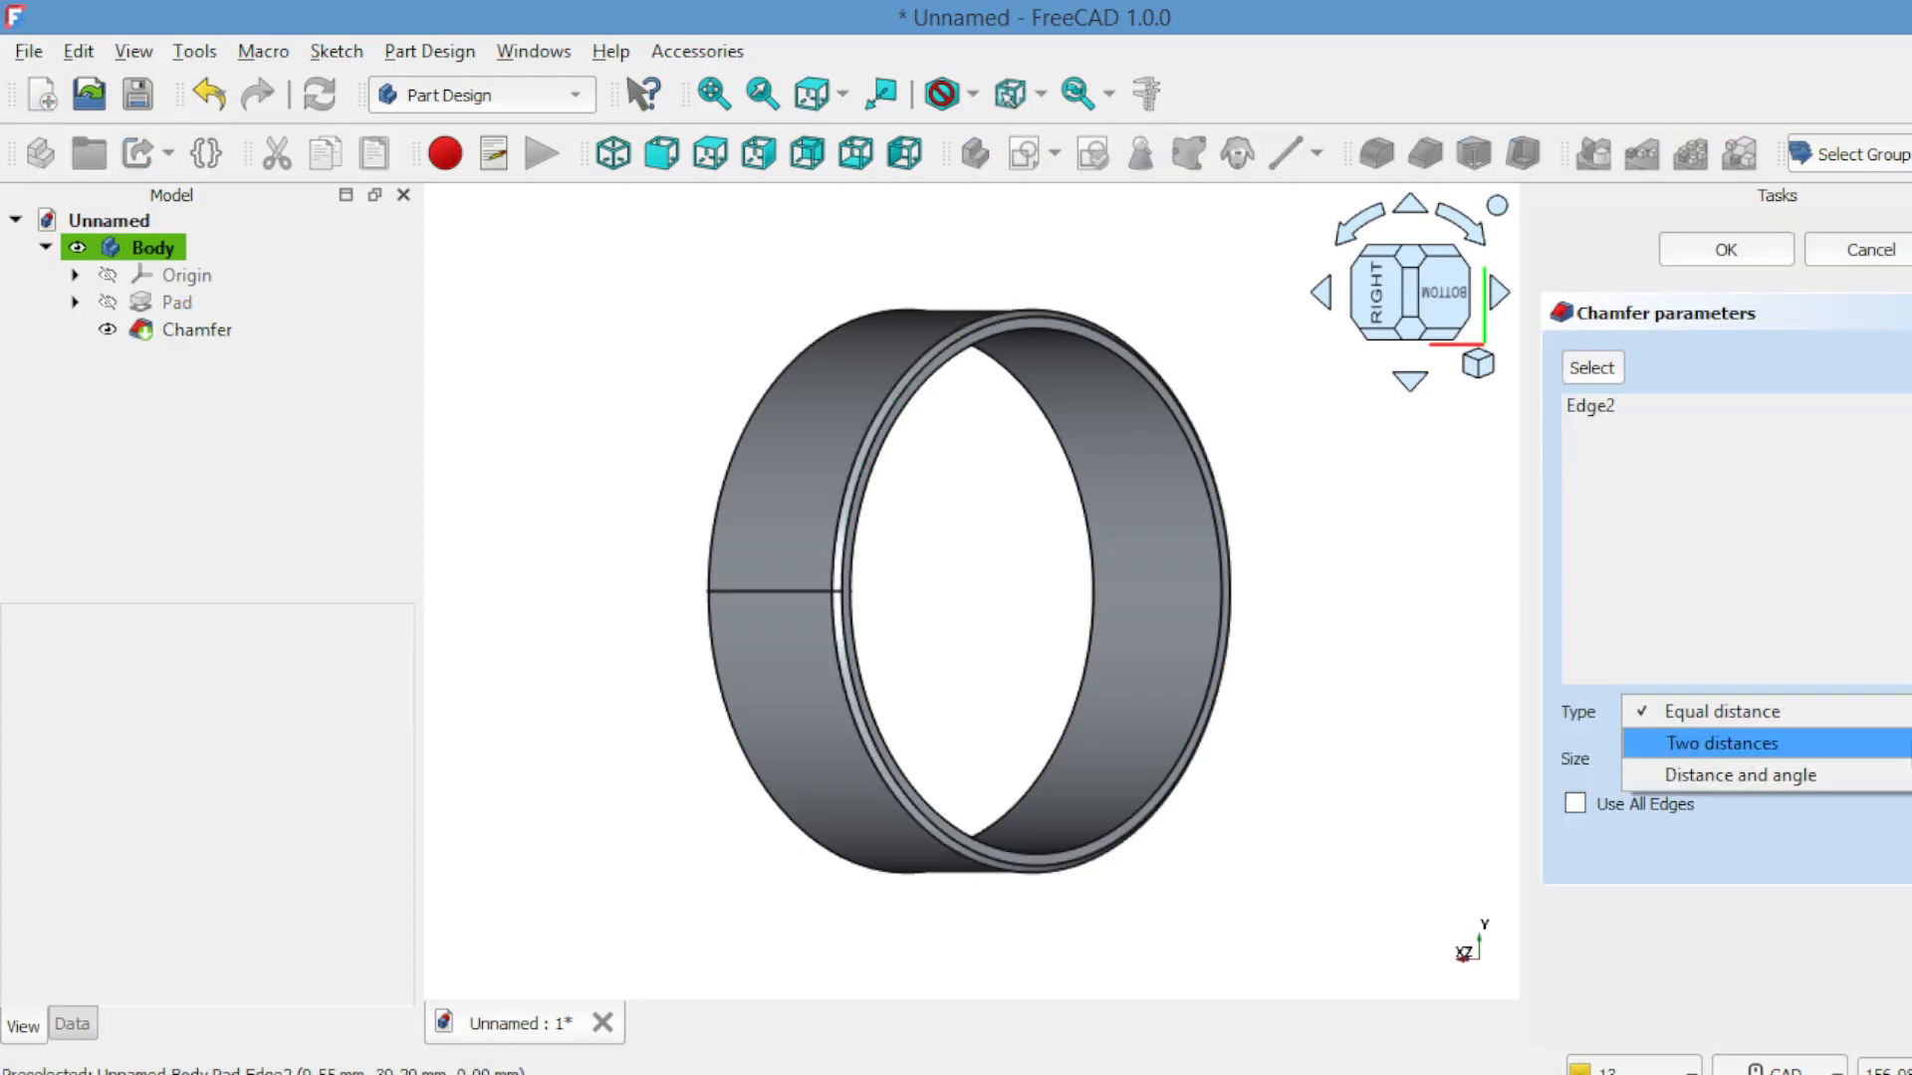
click(1713, 743)
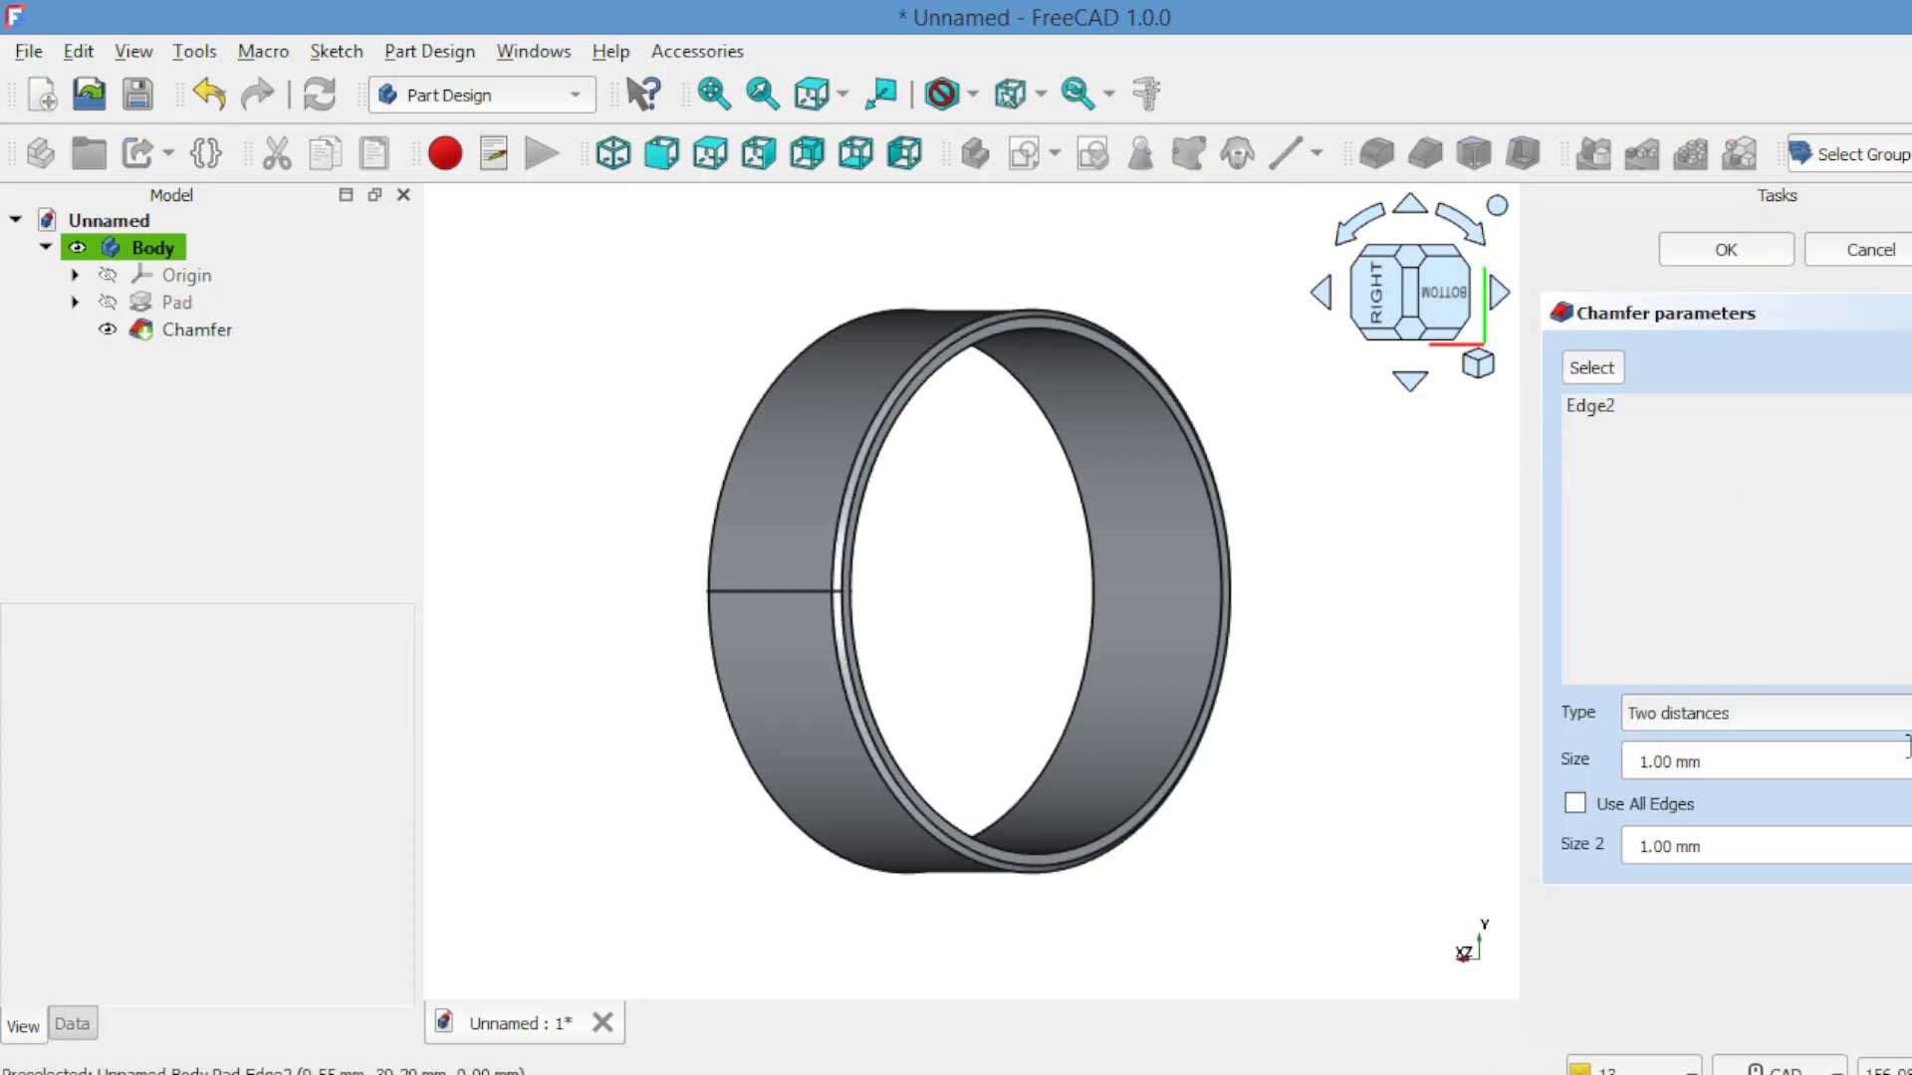
click(1574, 804)
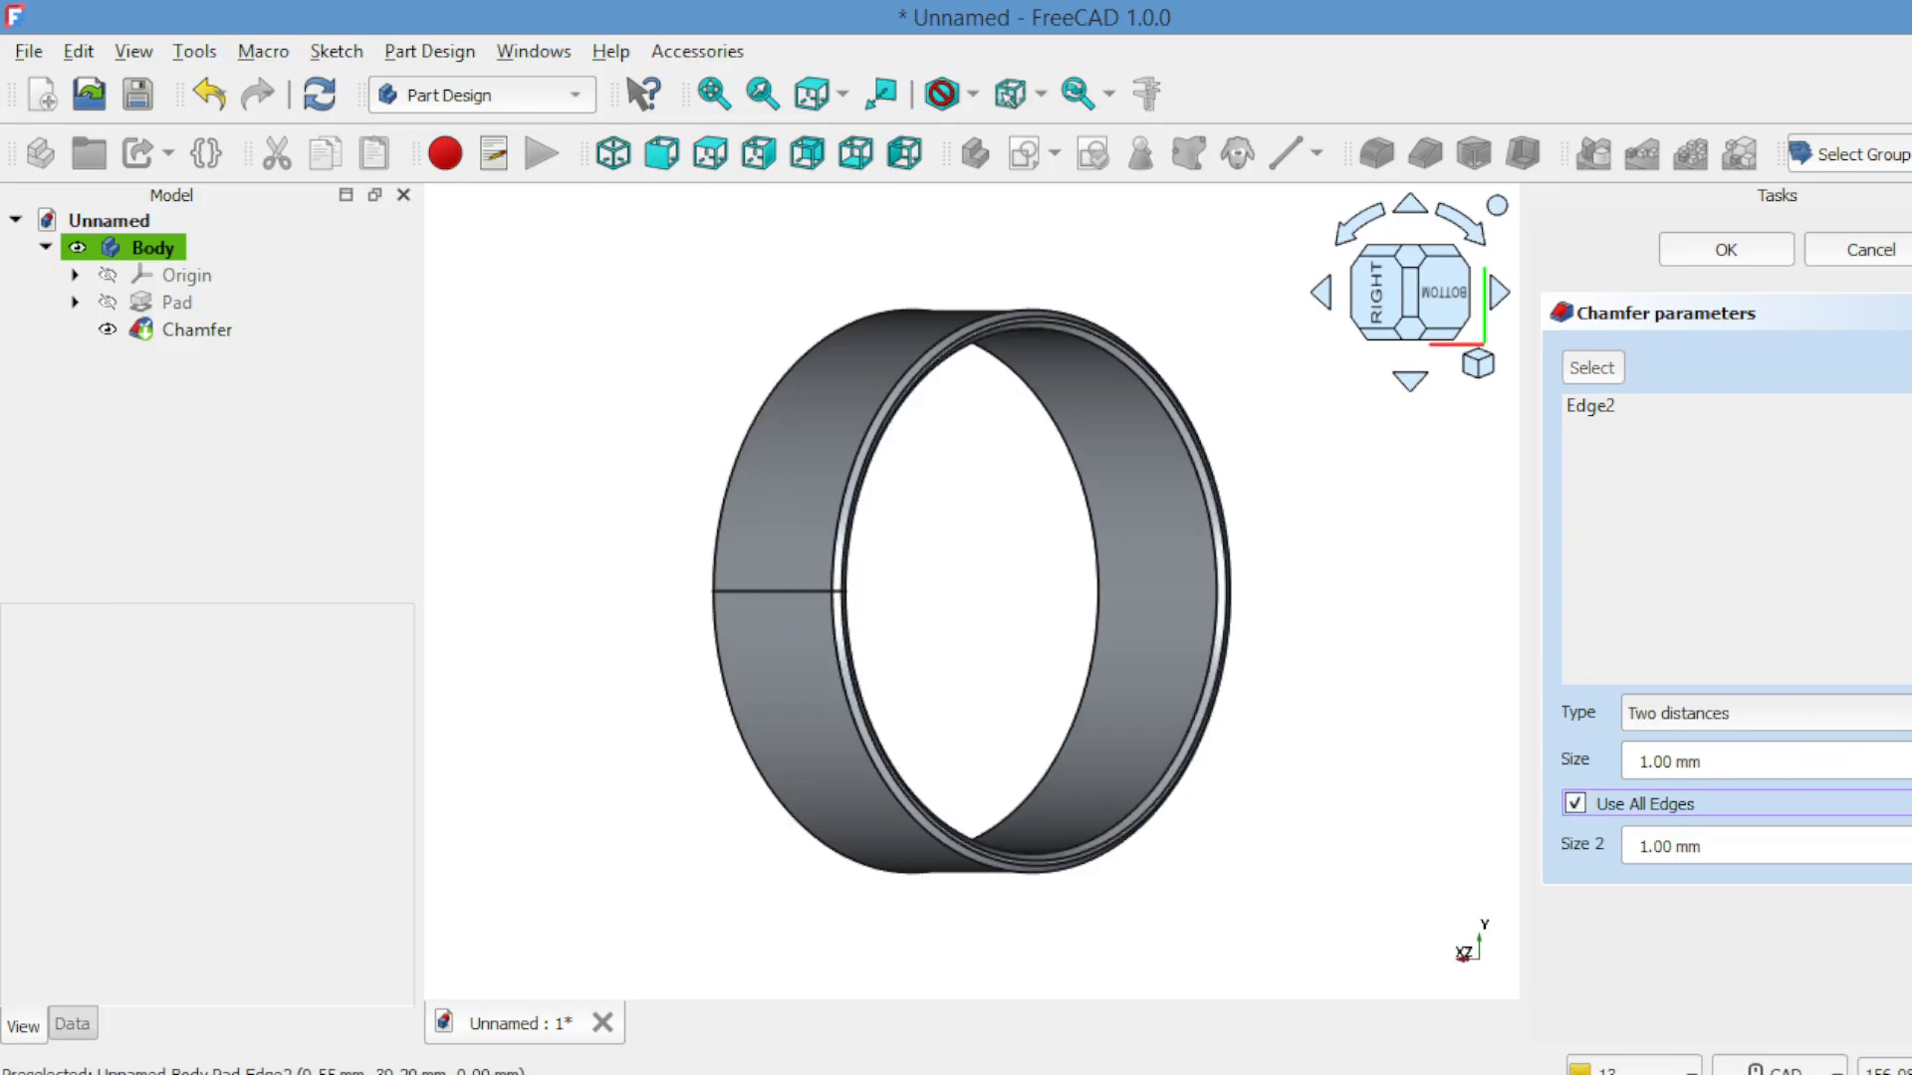
scroll(1763, 761, up, 2)
scroll(1762, 761, up, 3)
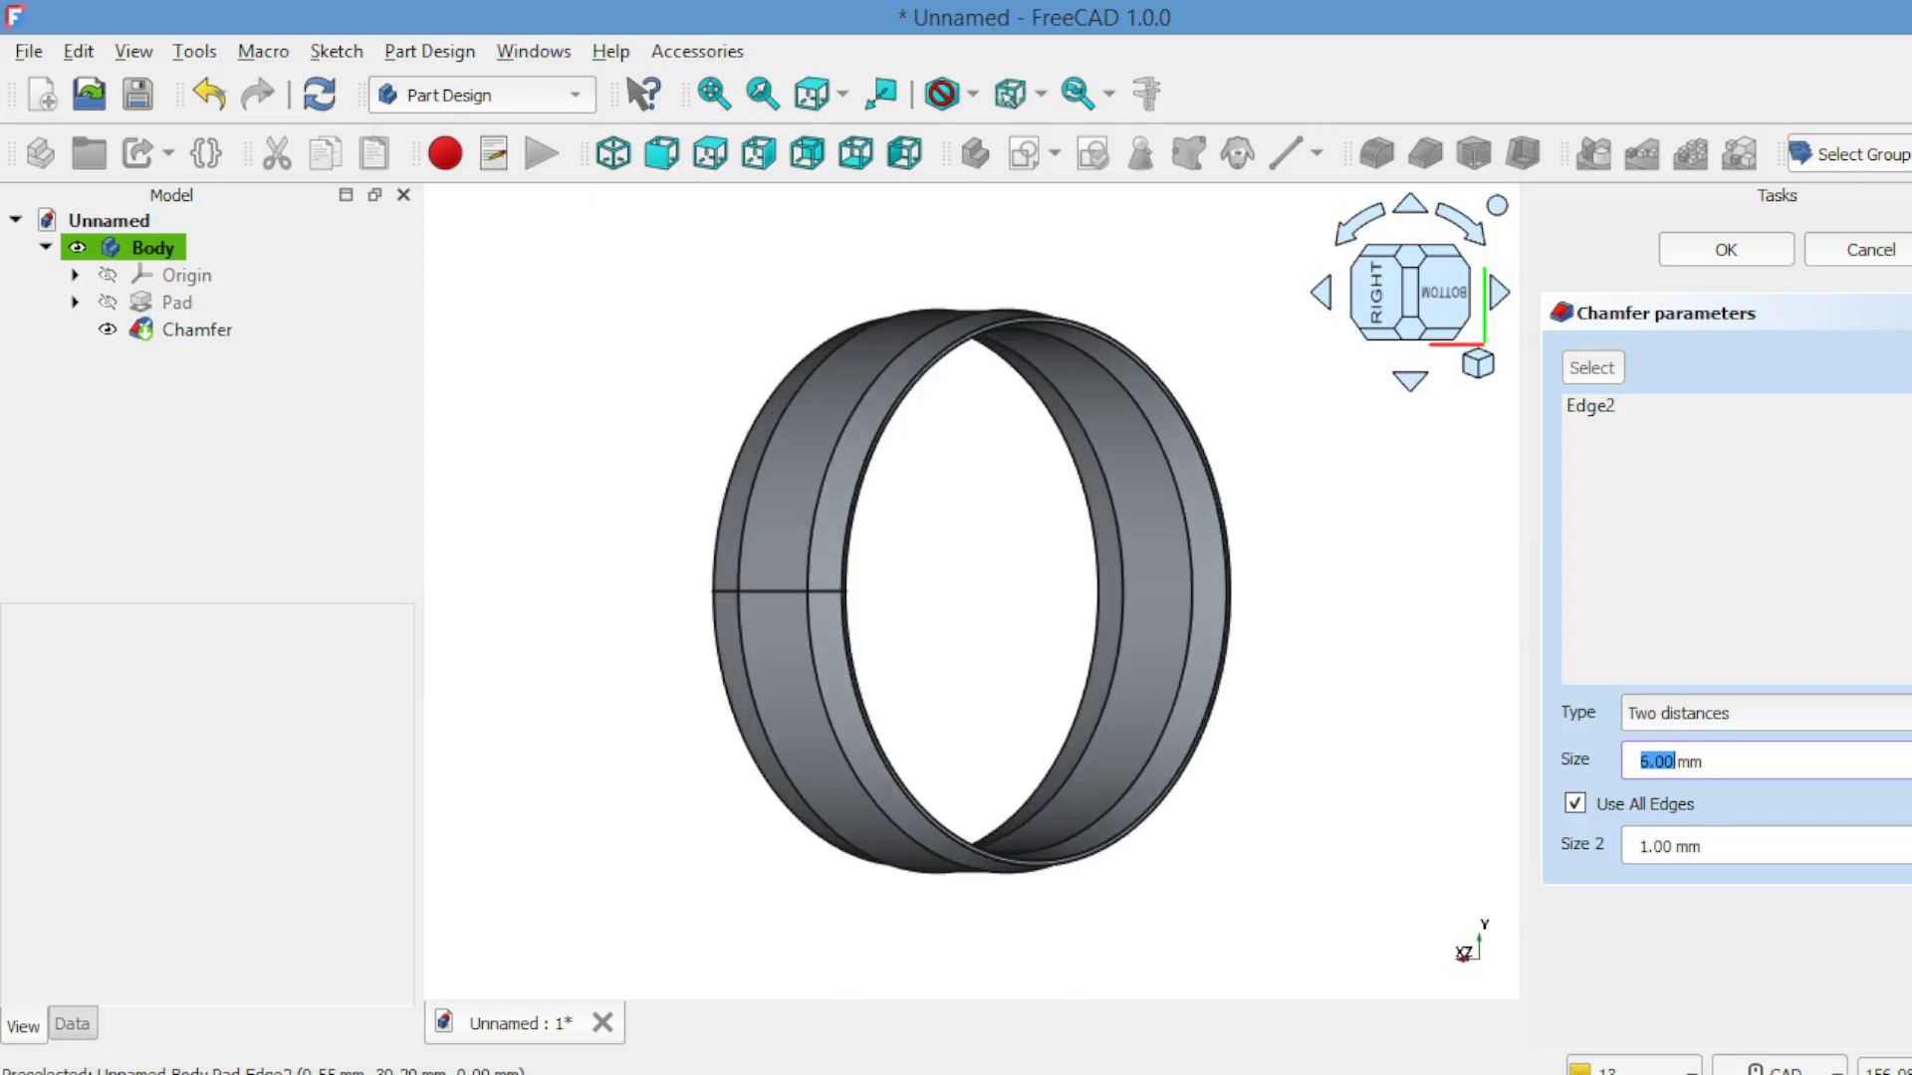
Set the chamfer's first size to 4 mm and finish the chamfer on the ring.
click(1498, 297)
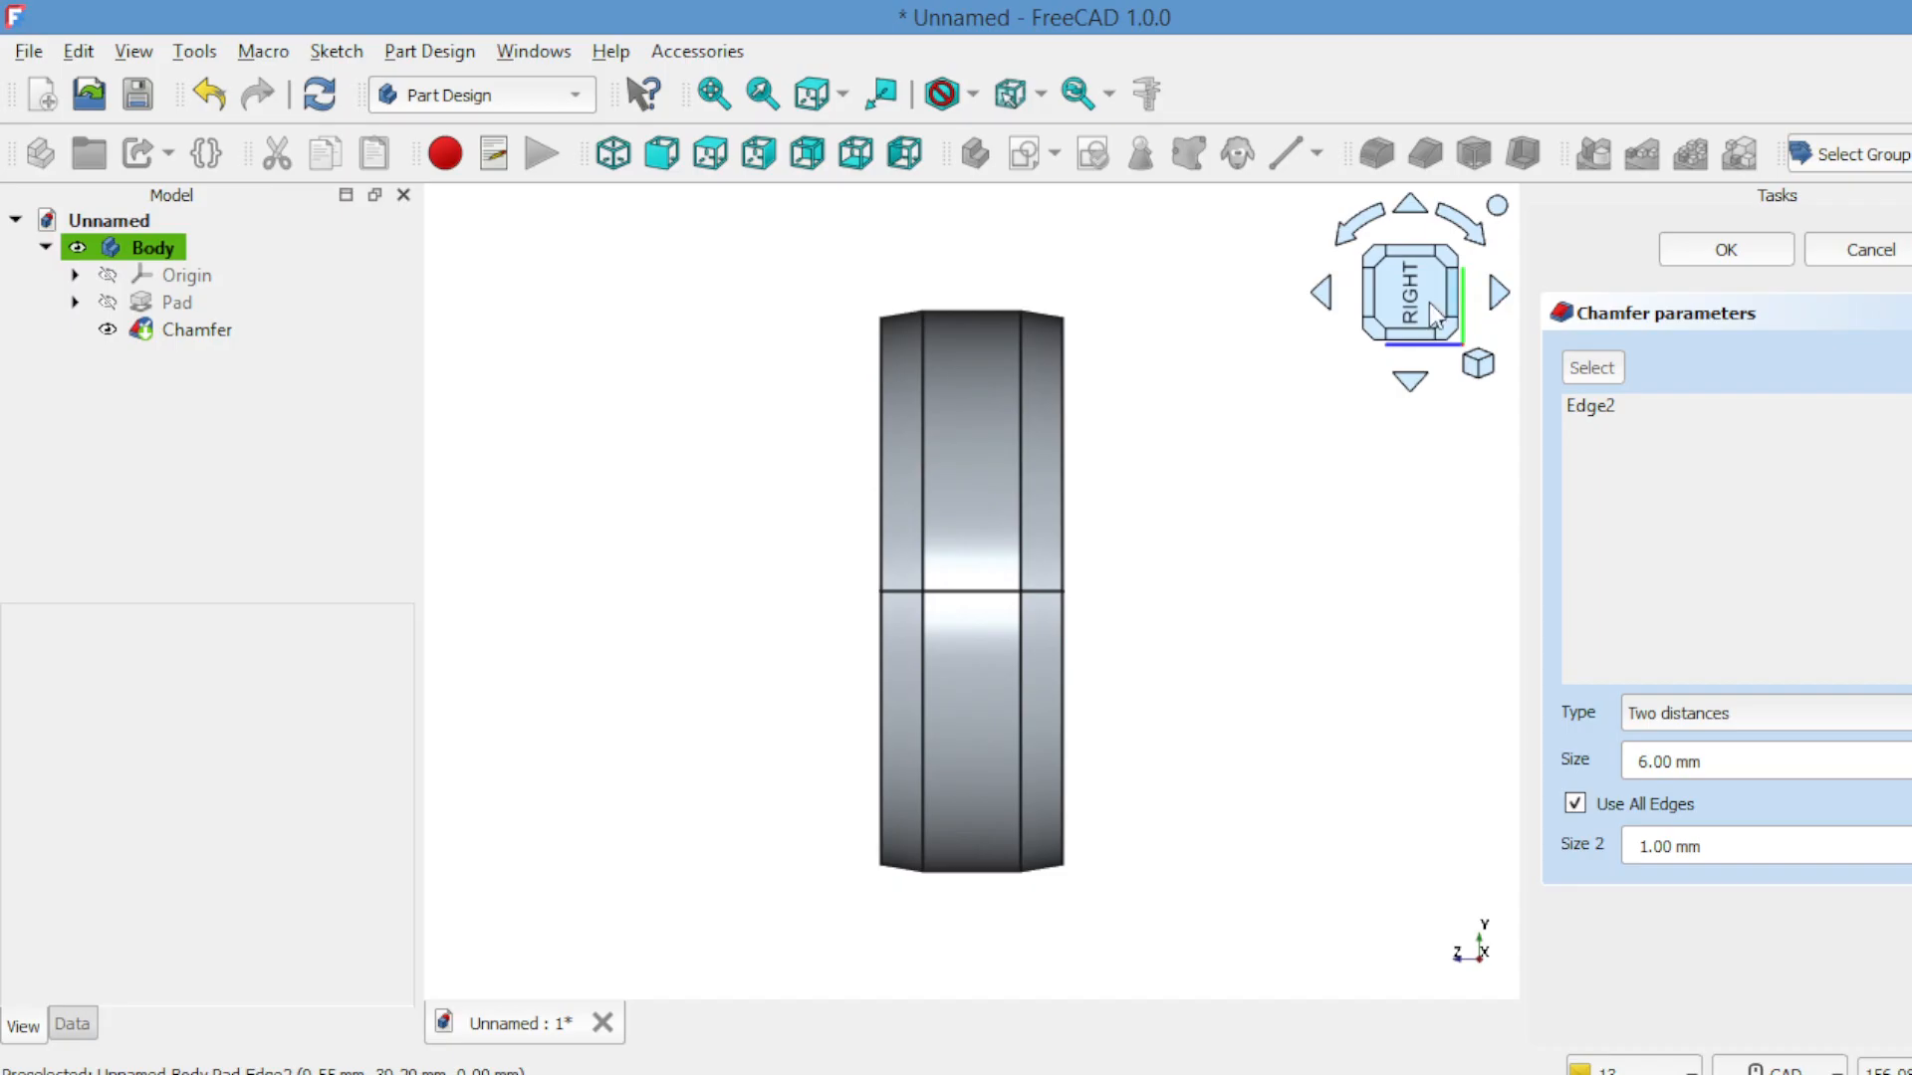
click(1322, 291)
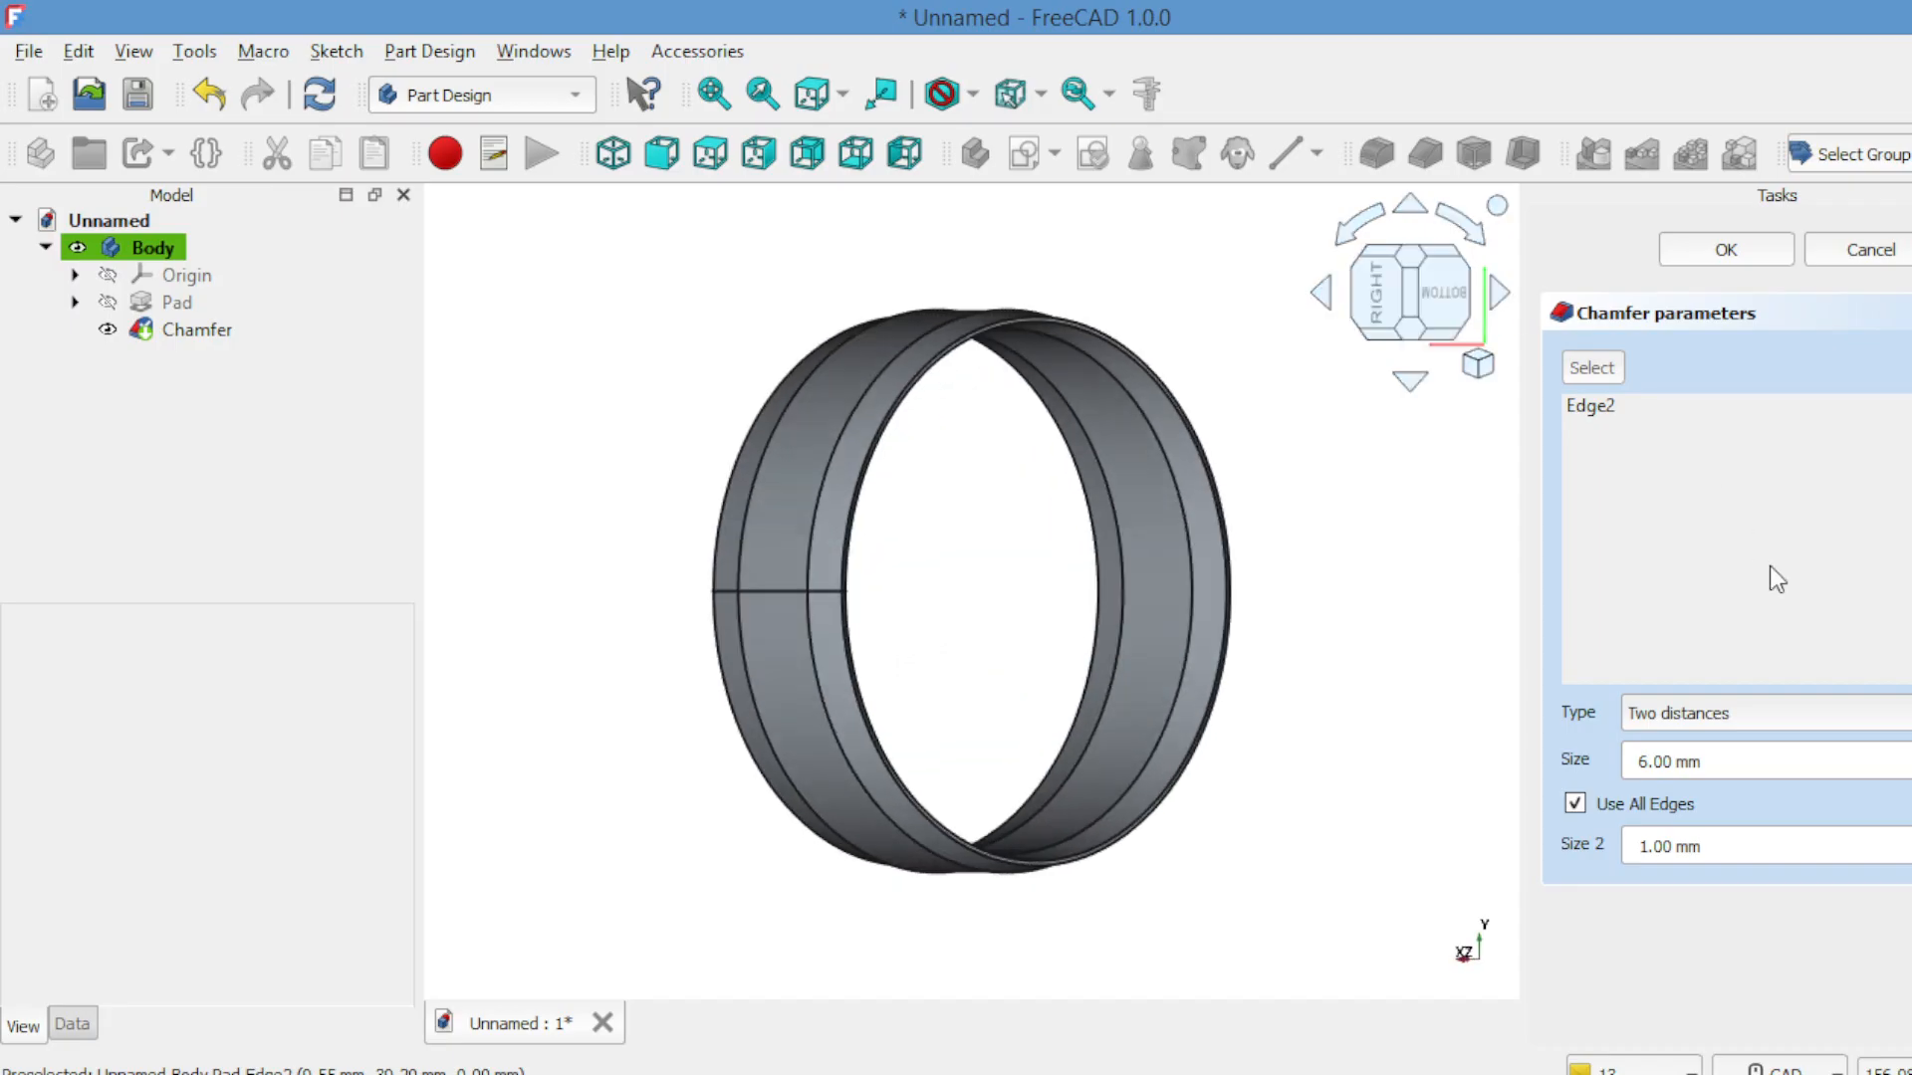
key(Down)
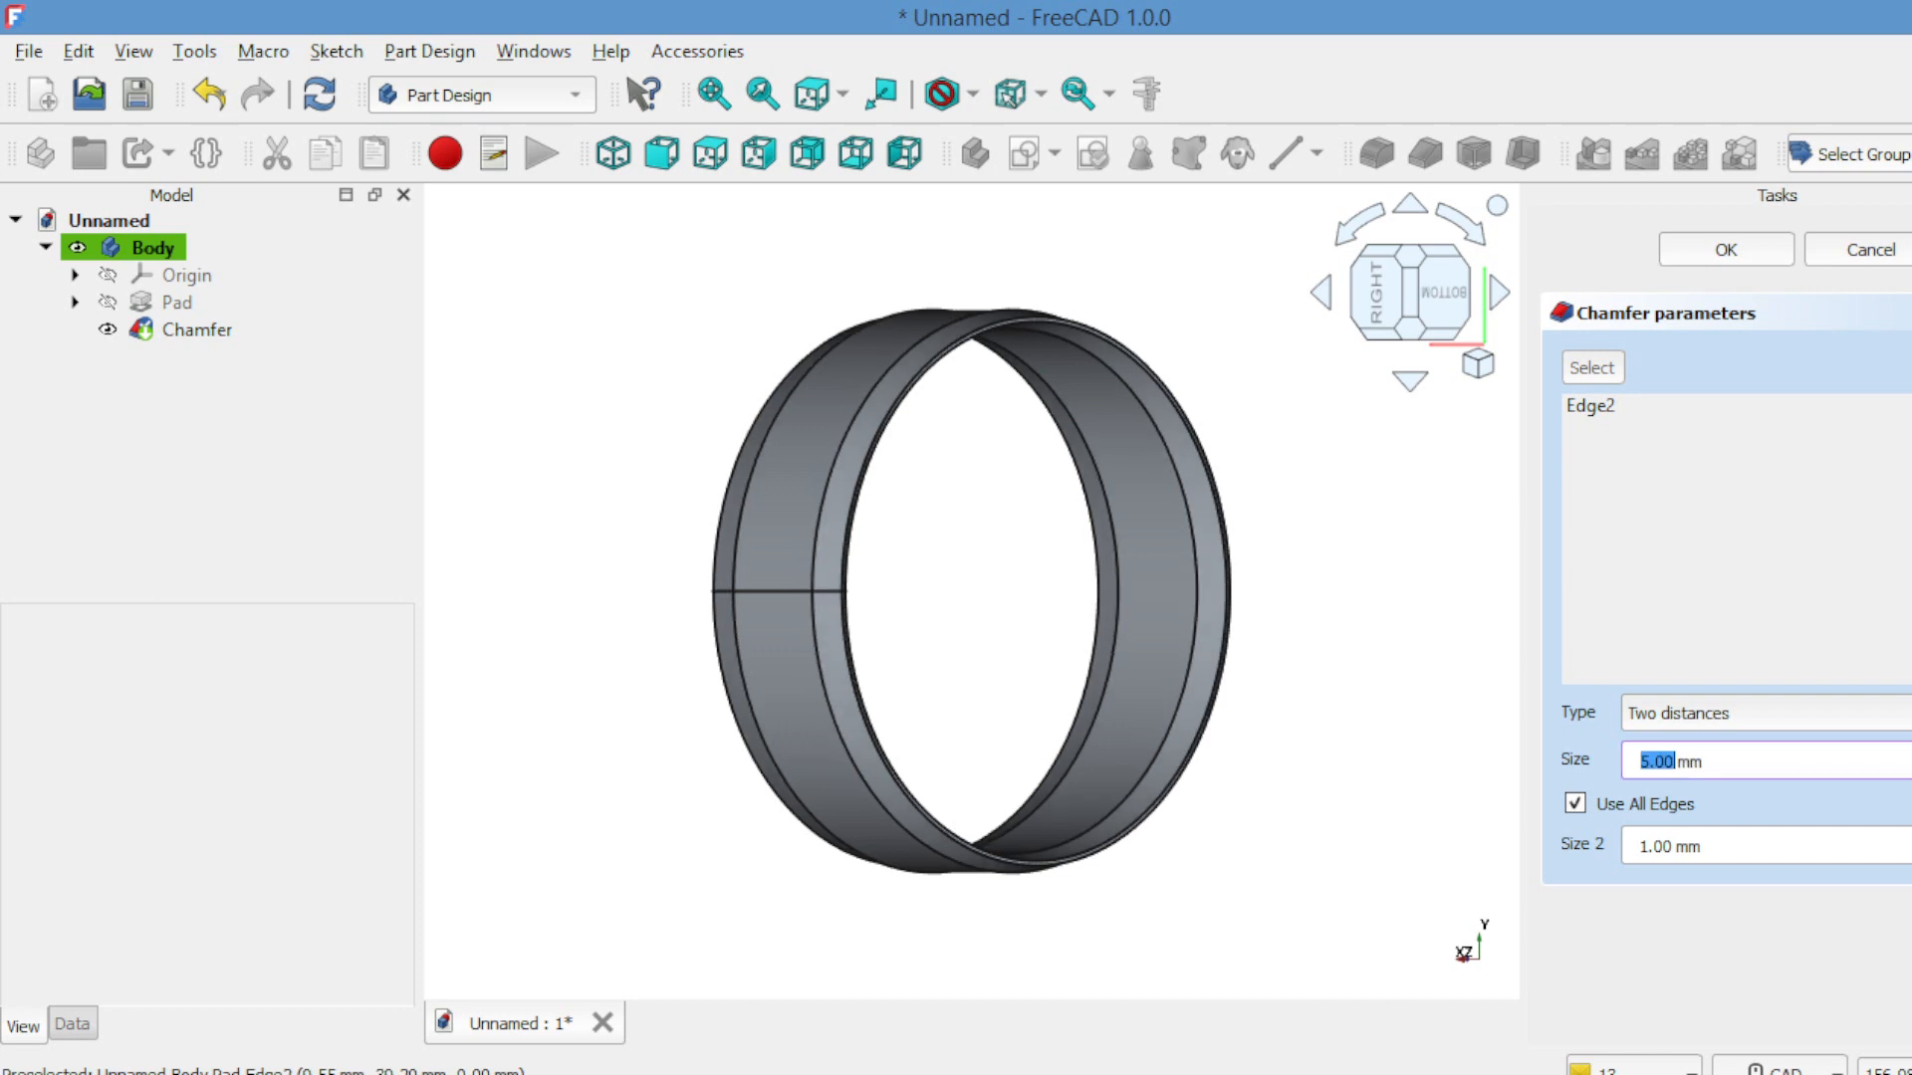
key(Down)
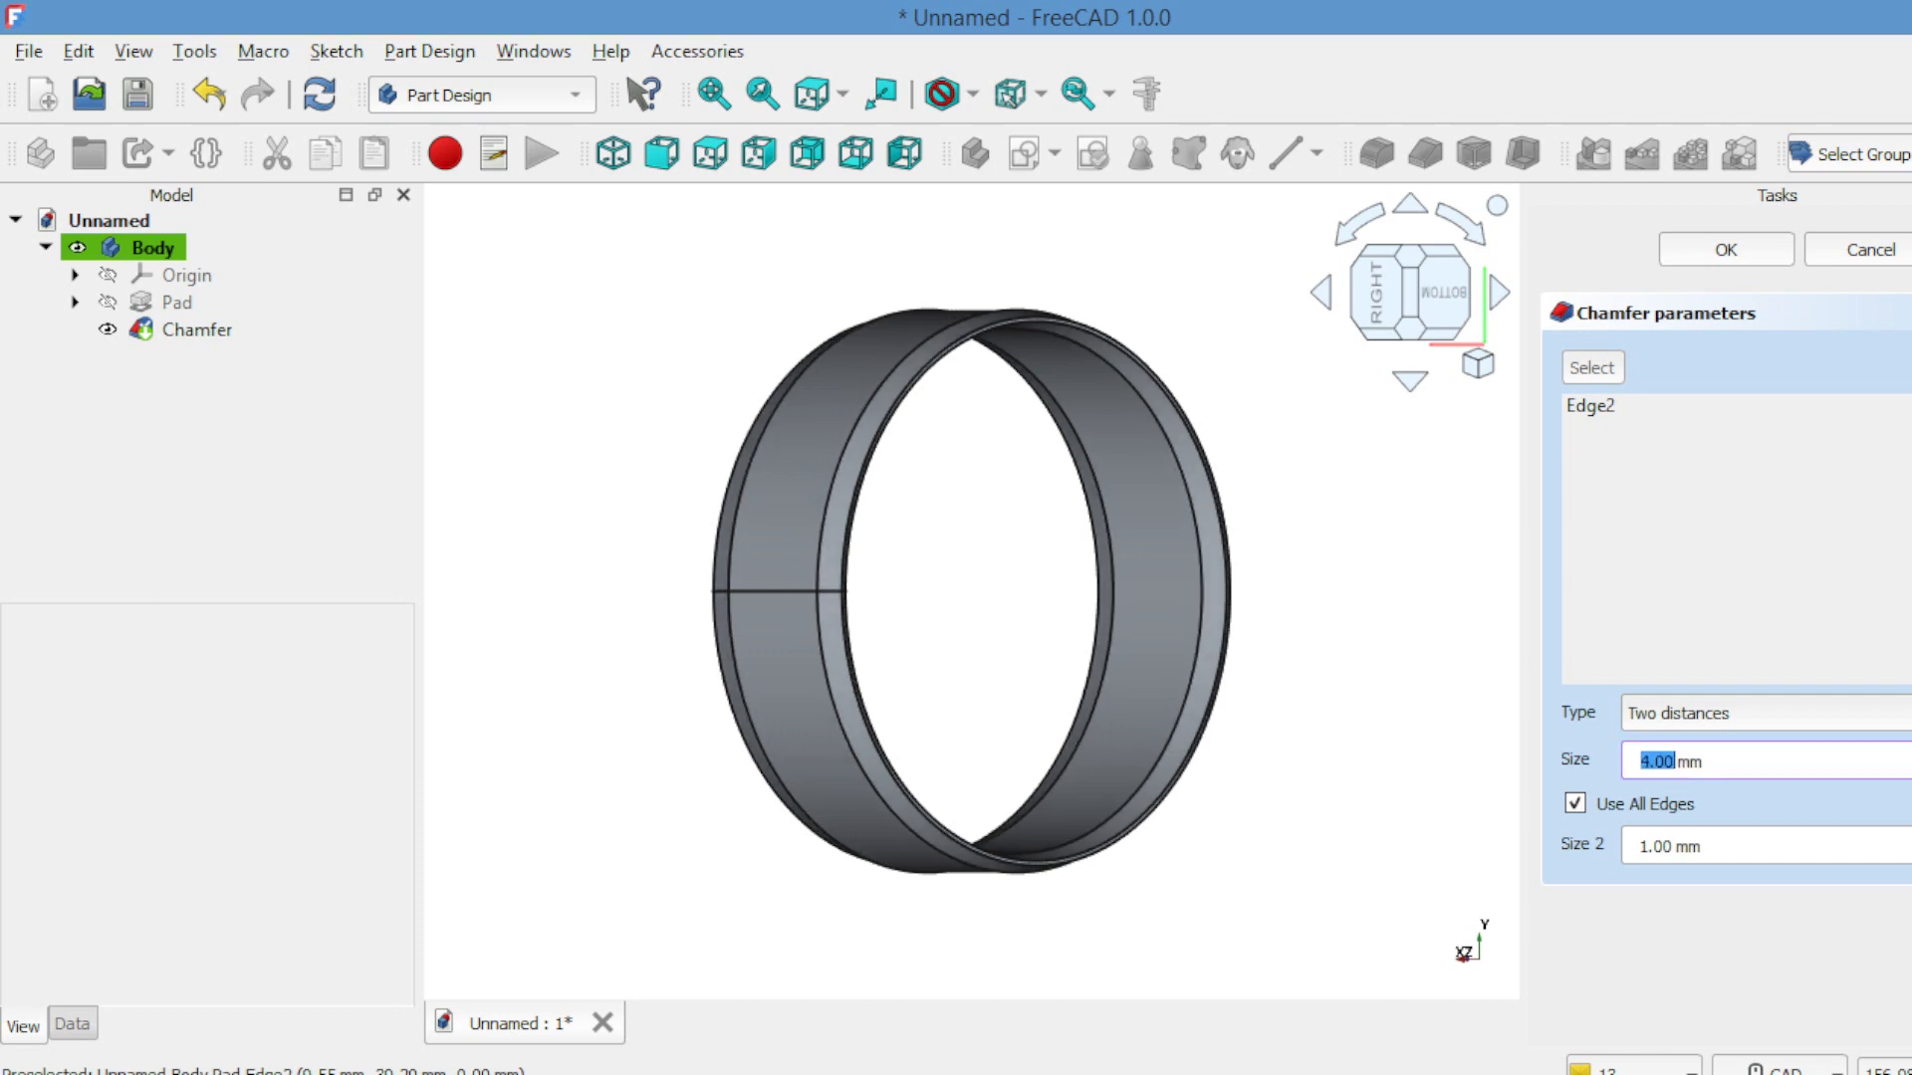
click(1728, 251)
click(1379, 285)
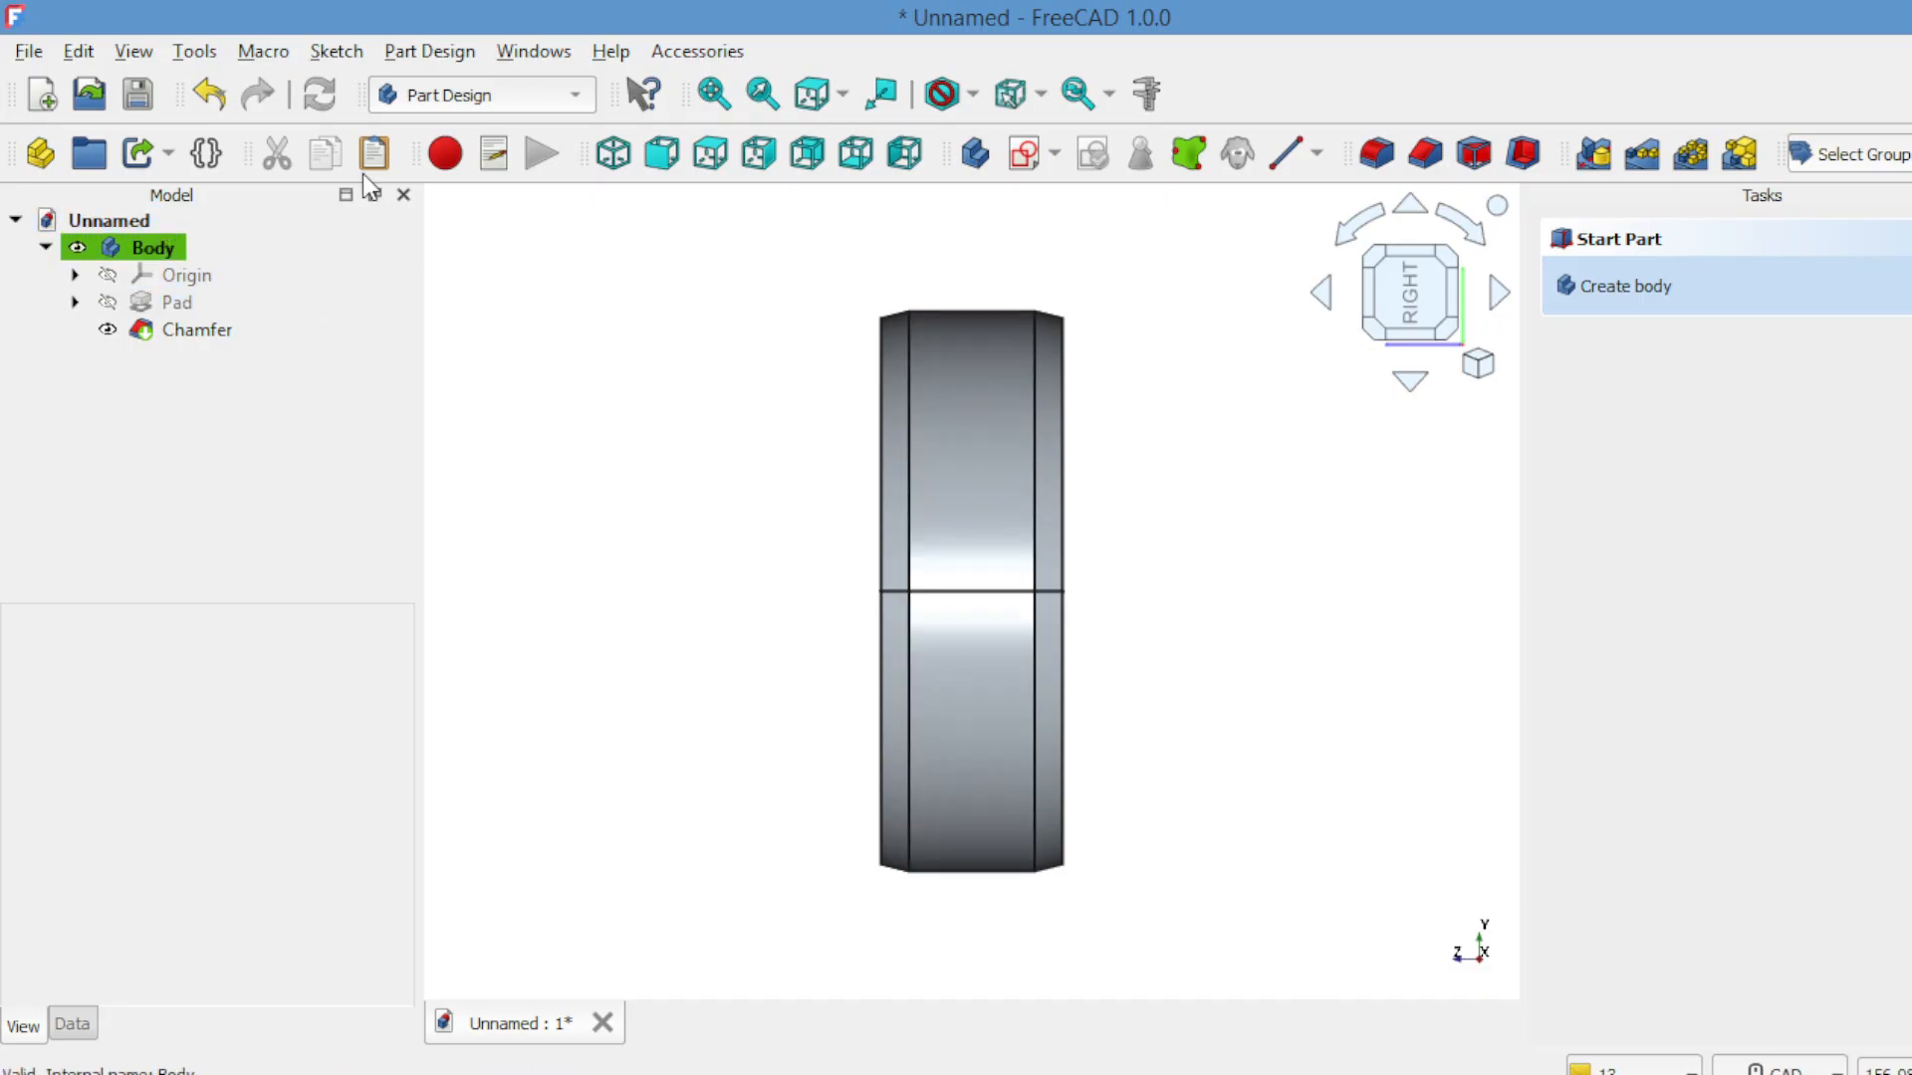
Create a second body, start a sketch on its XZ plane, and section the view at the sketch plane.
click(975, 156)
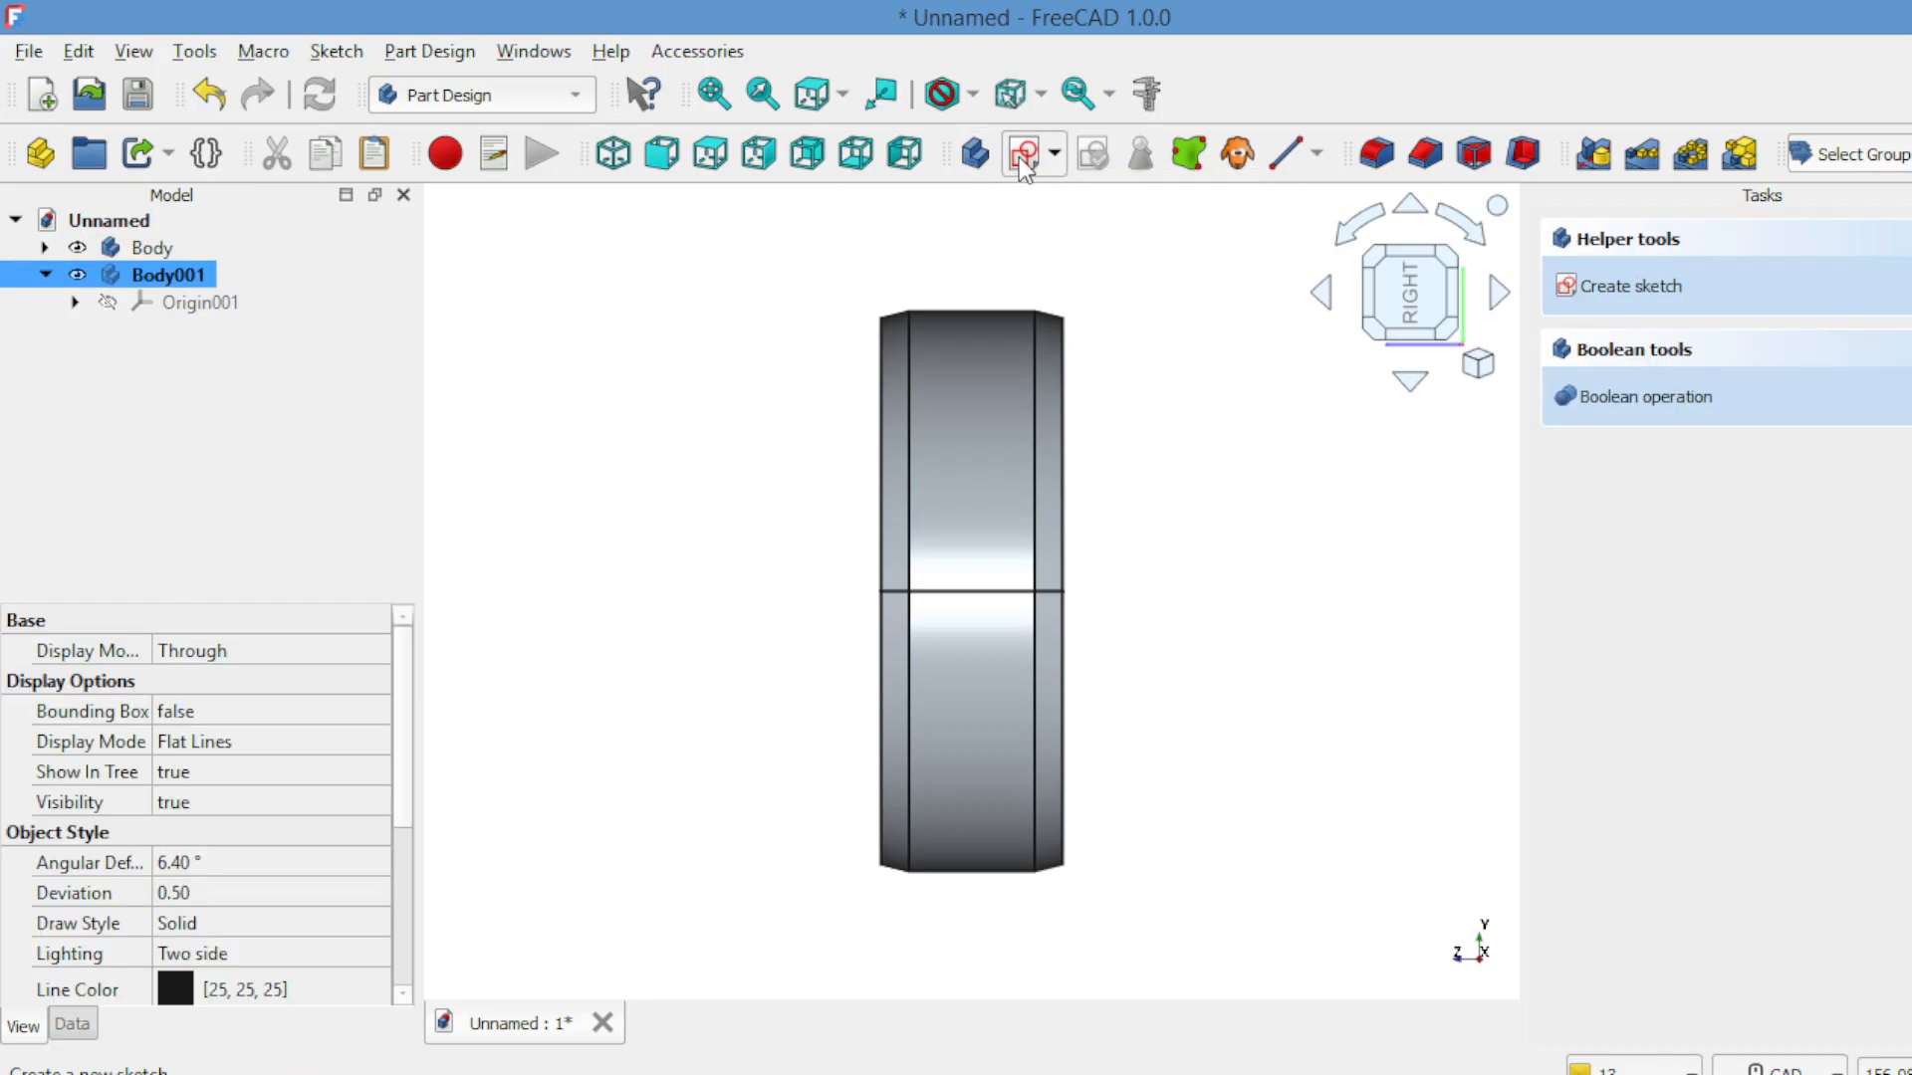
click(1018, 158)
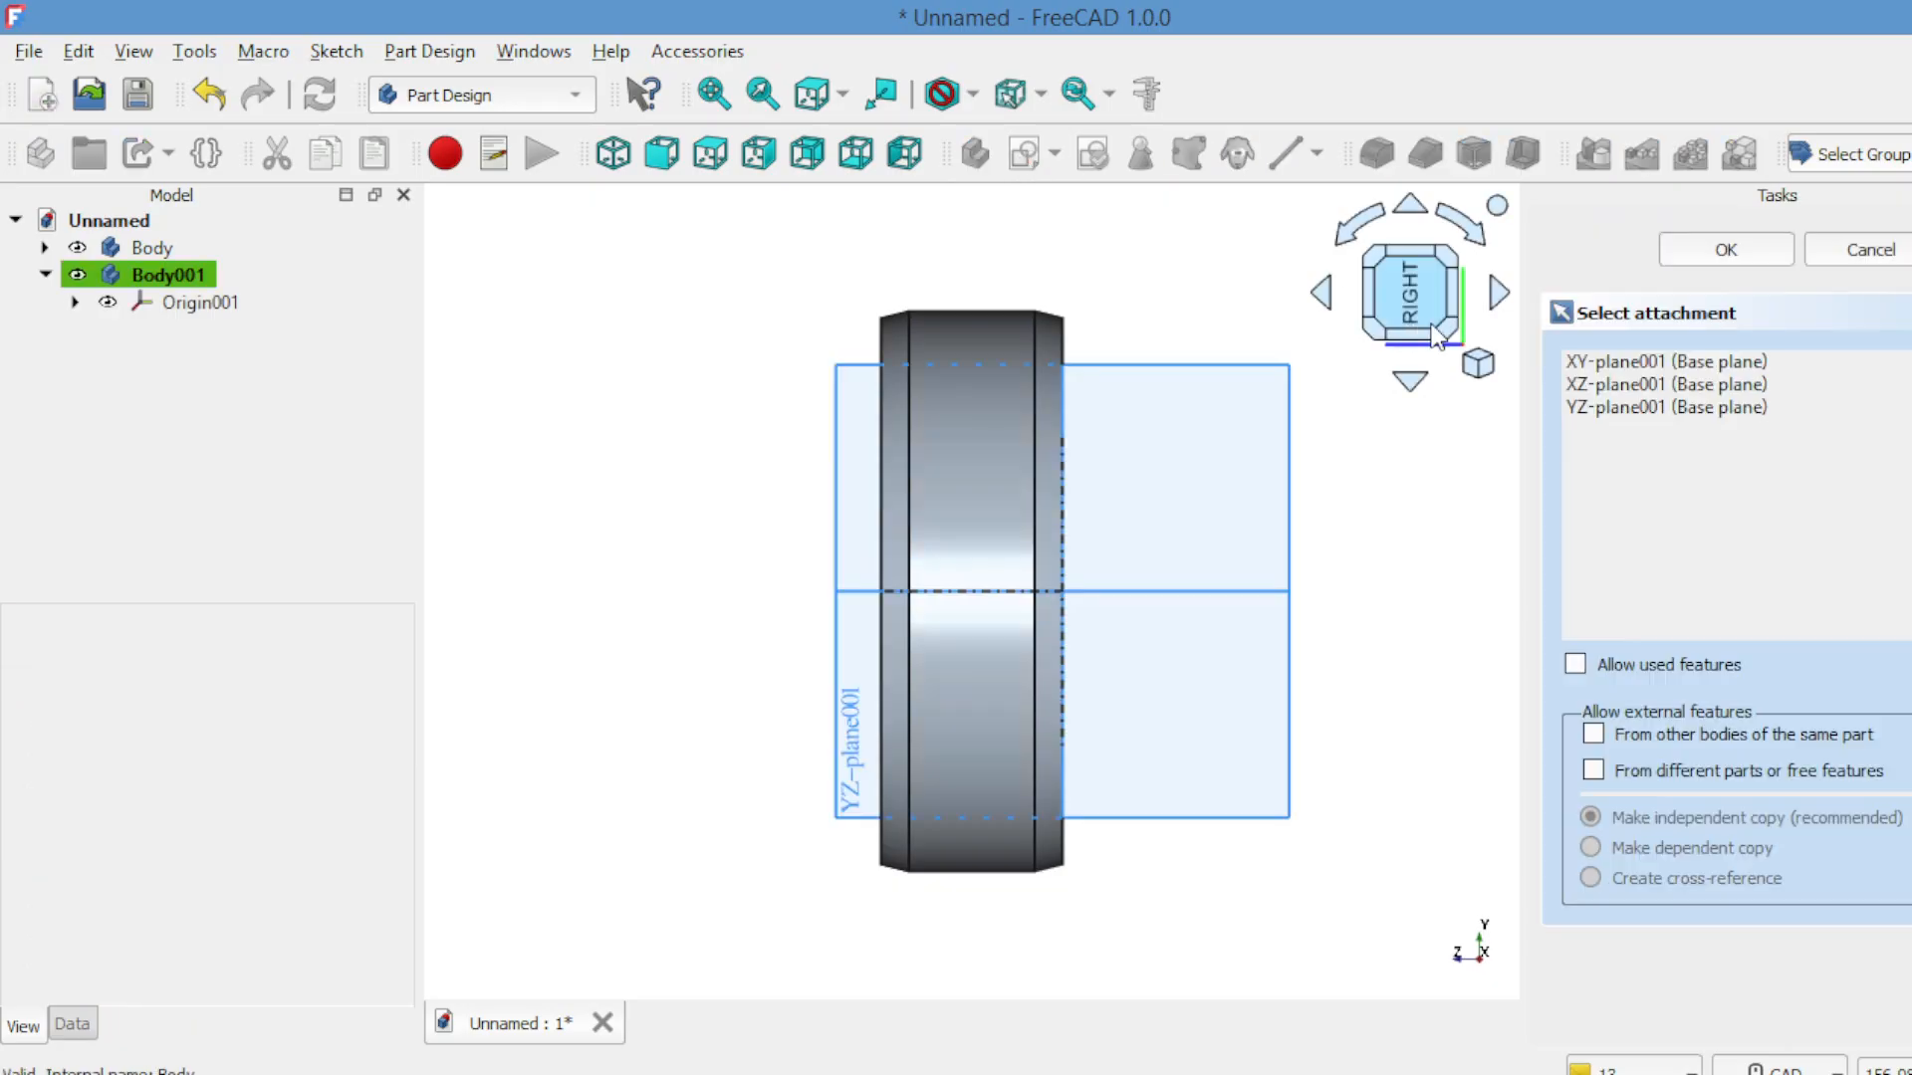
click(1575, 383)
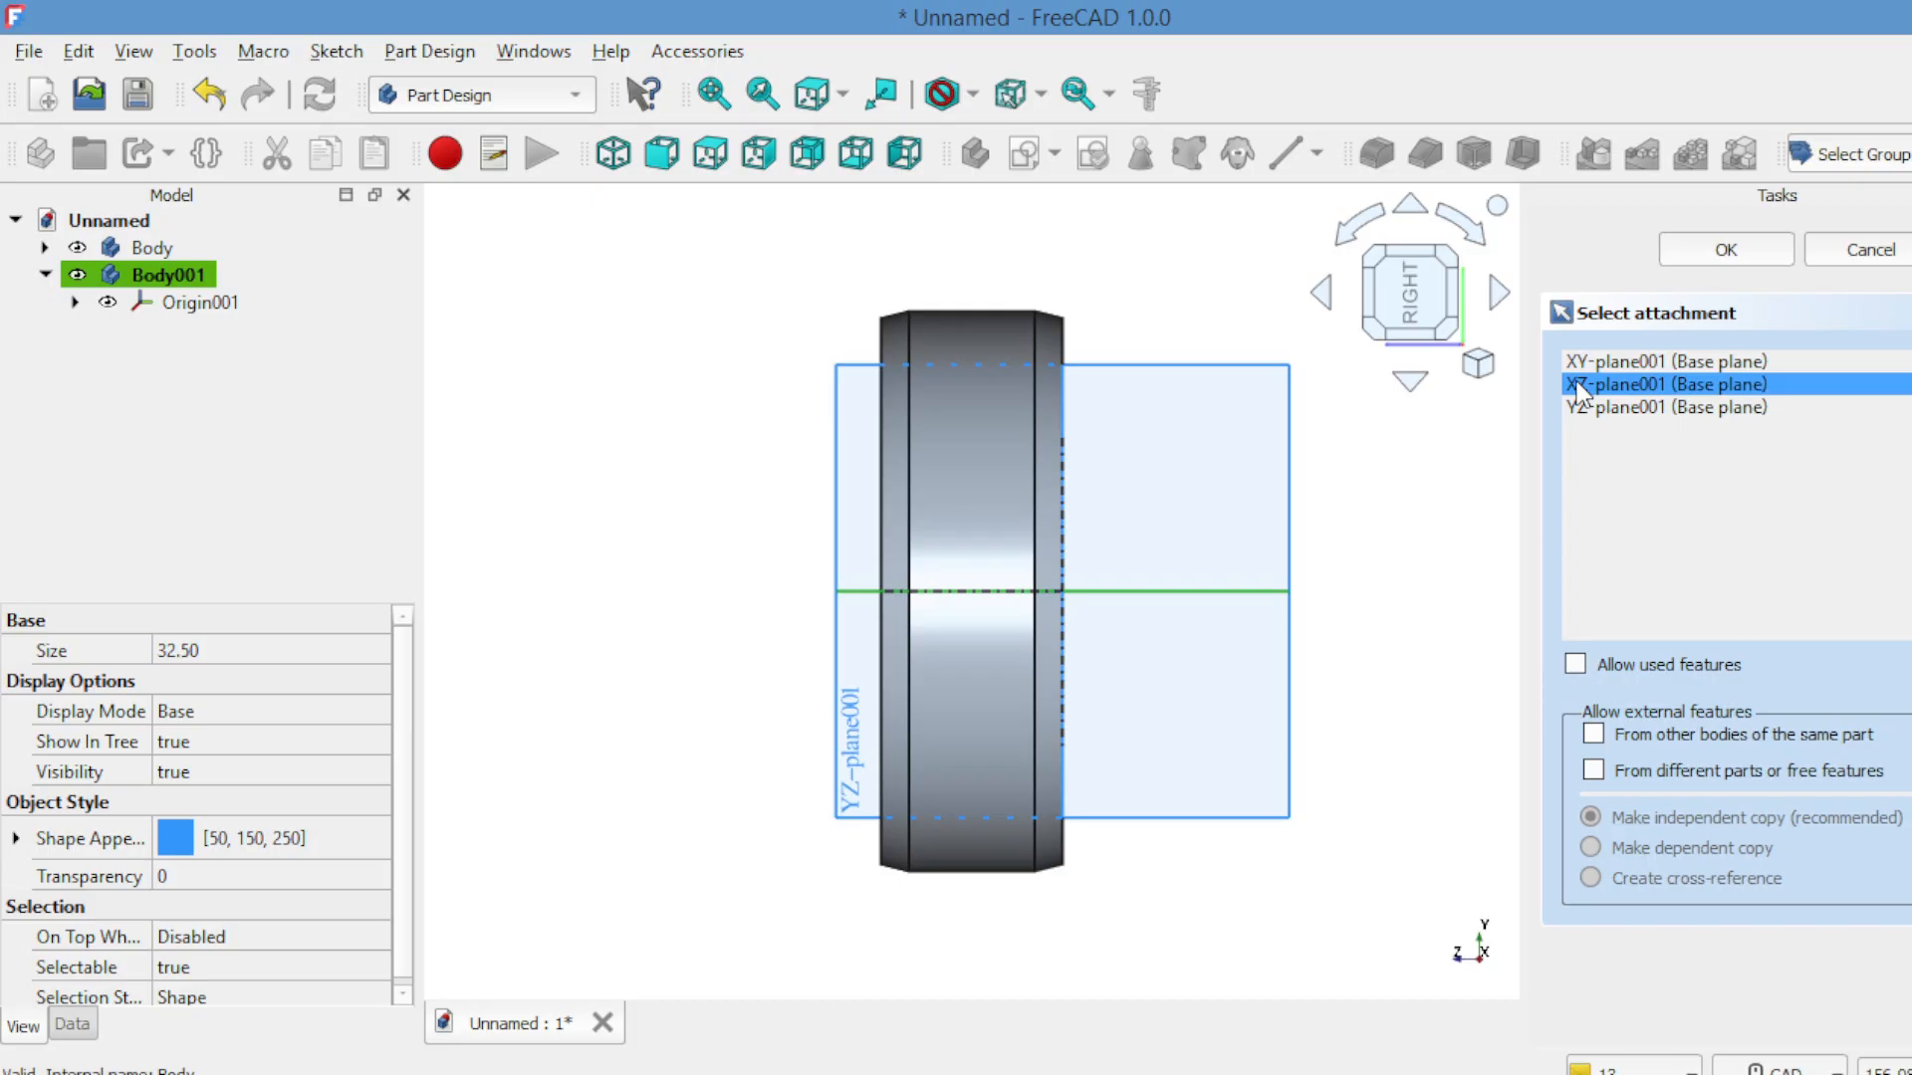
click(1684, 247)
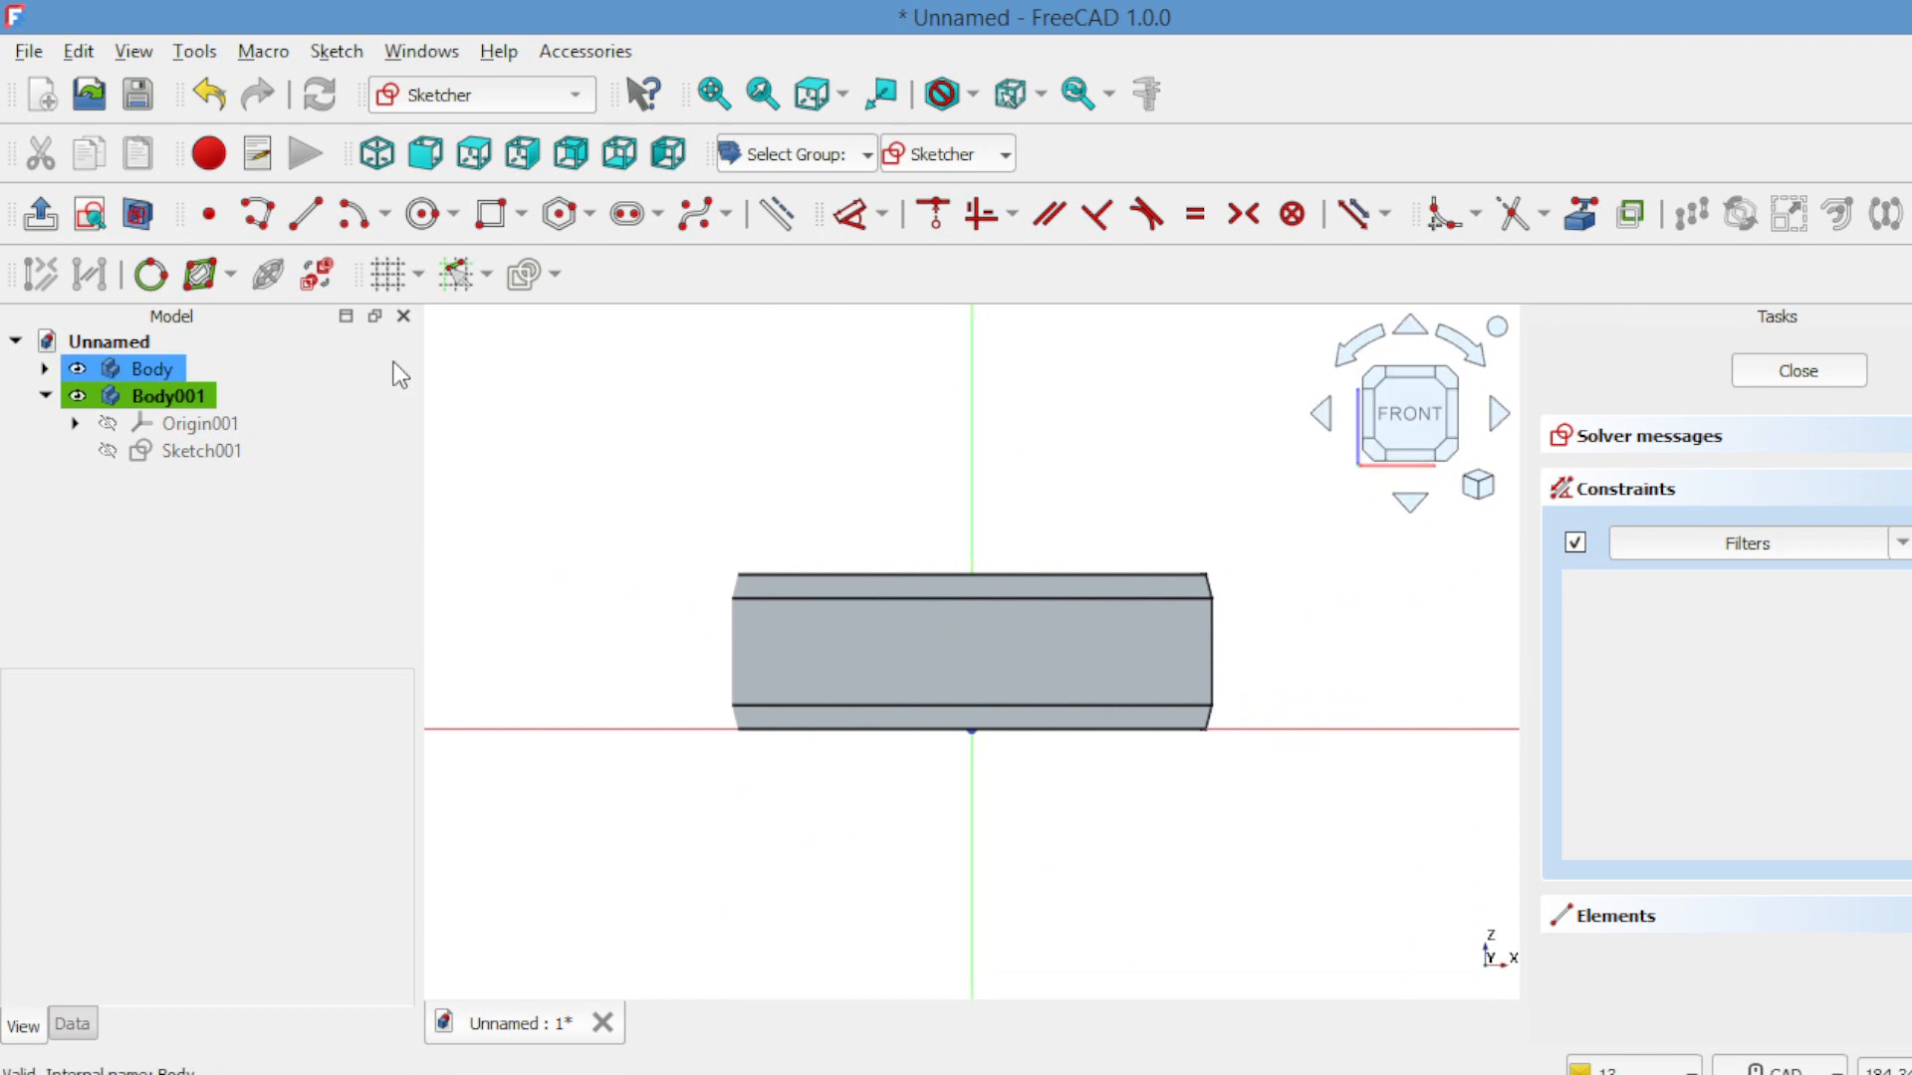
click(139, 215)
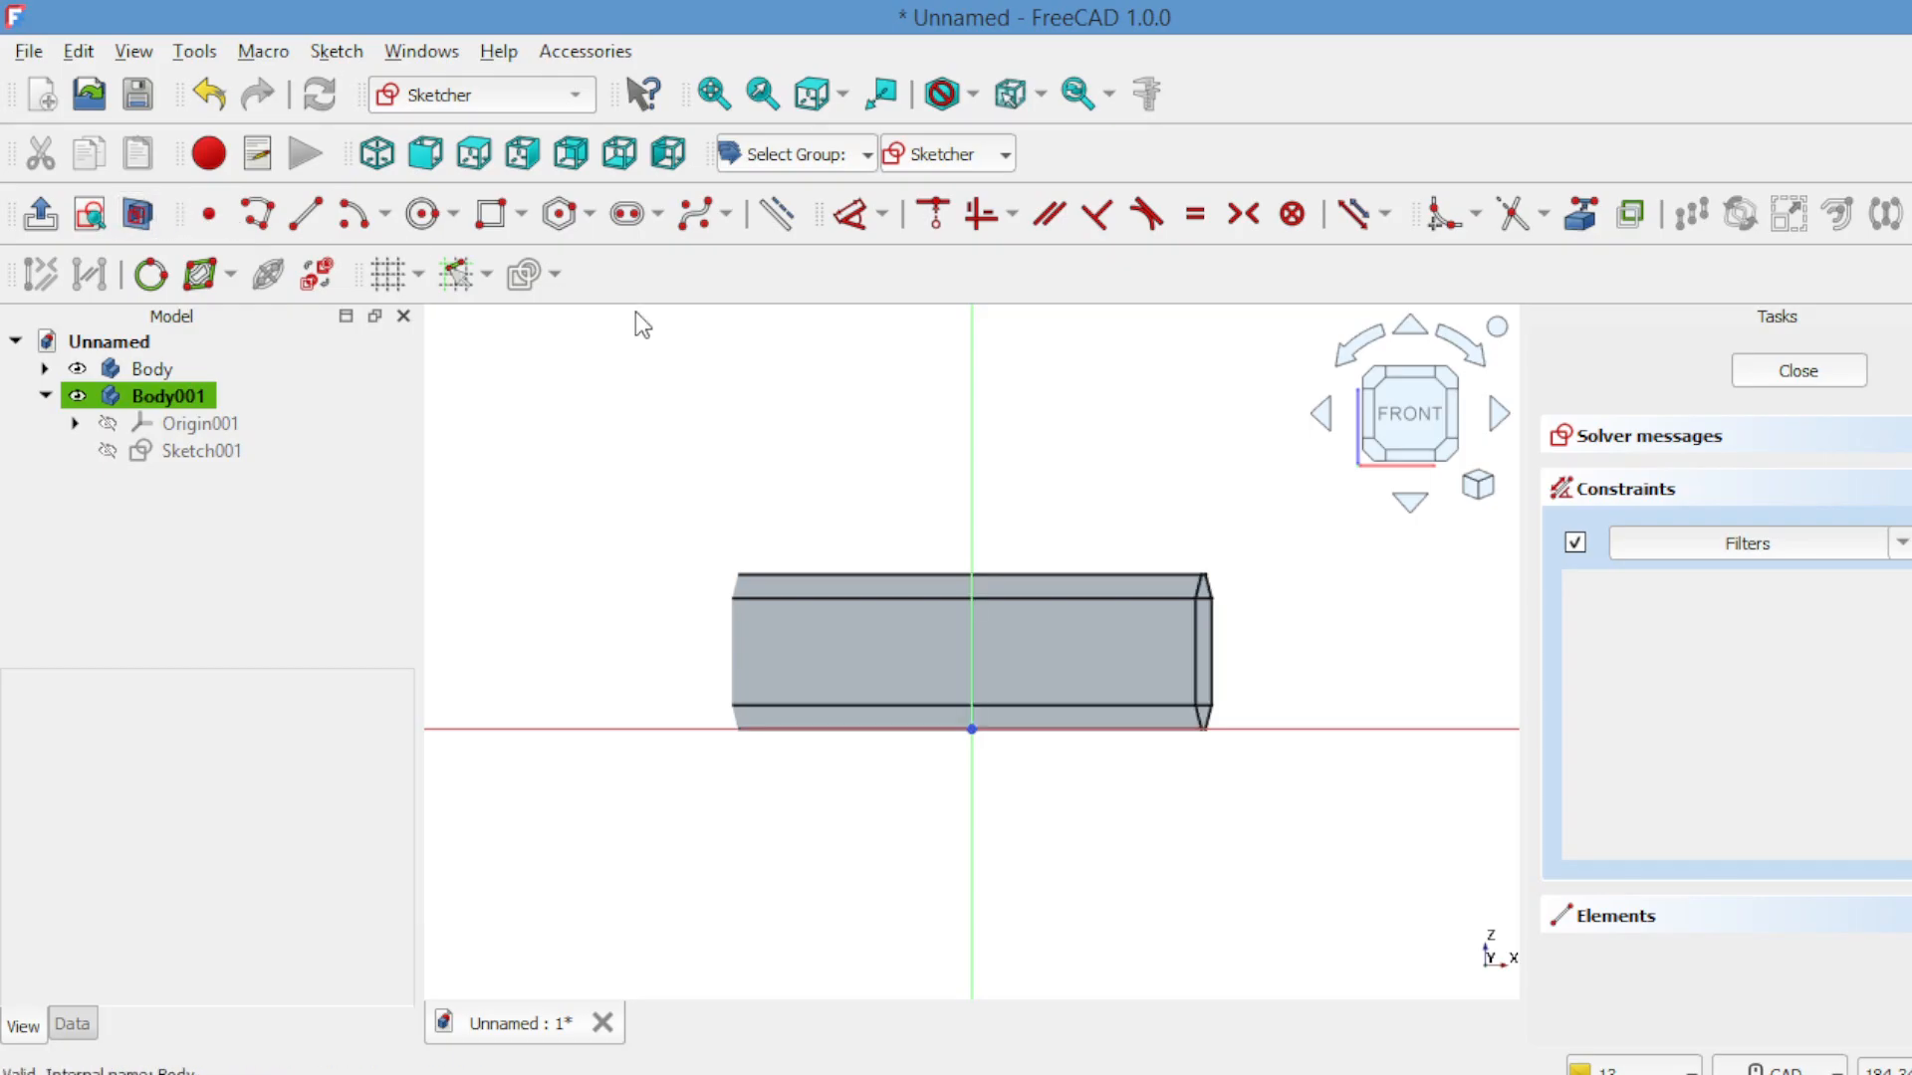
Draw a closed four-sided diamond polyline with upper and lower vertices on the vertical axis and sides about 4 to 5 mm long.
click(289, 215)
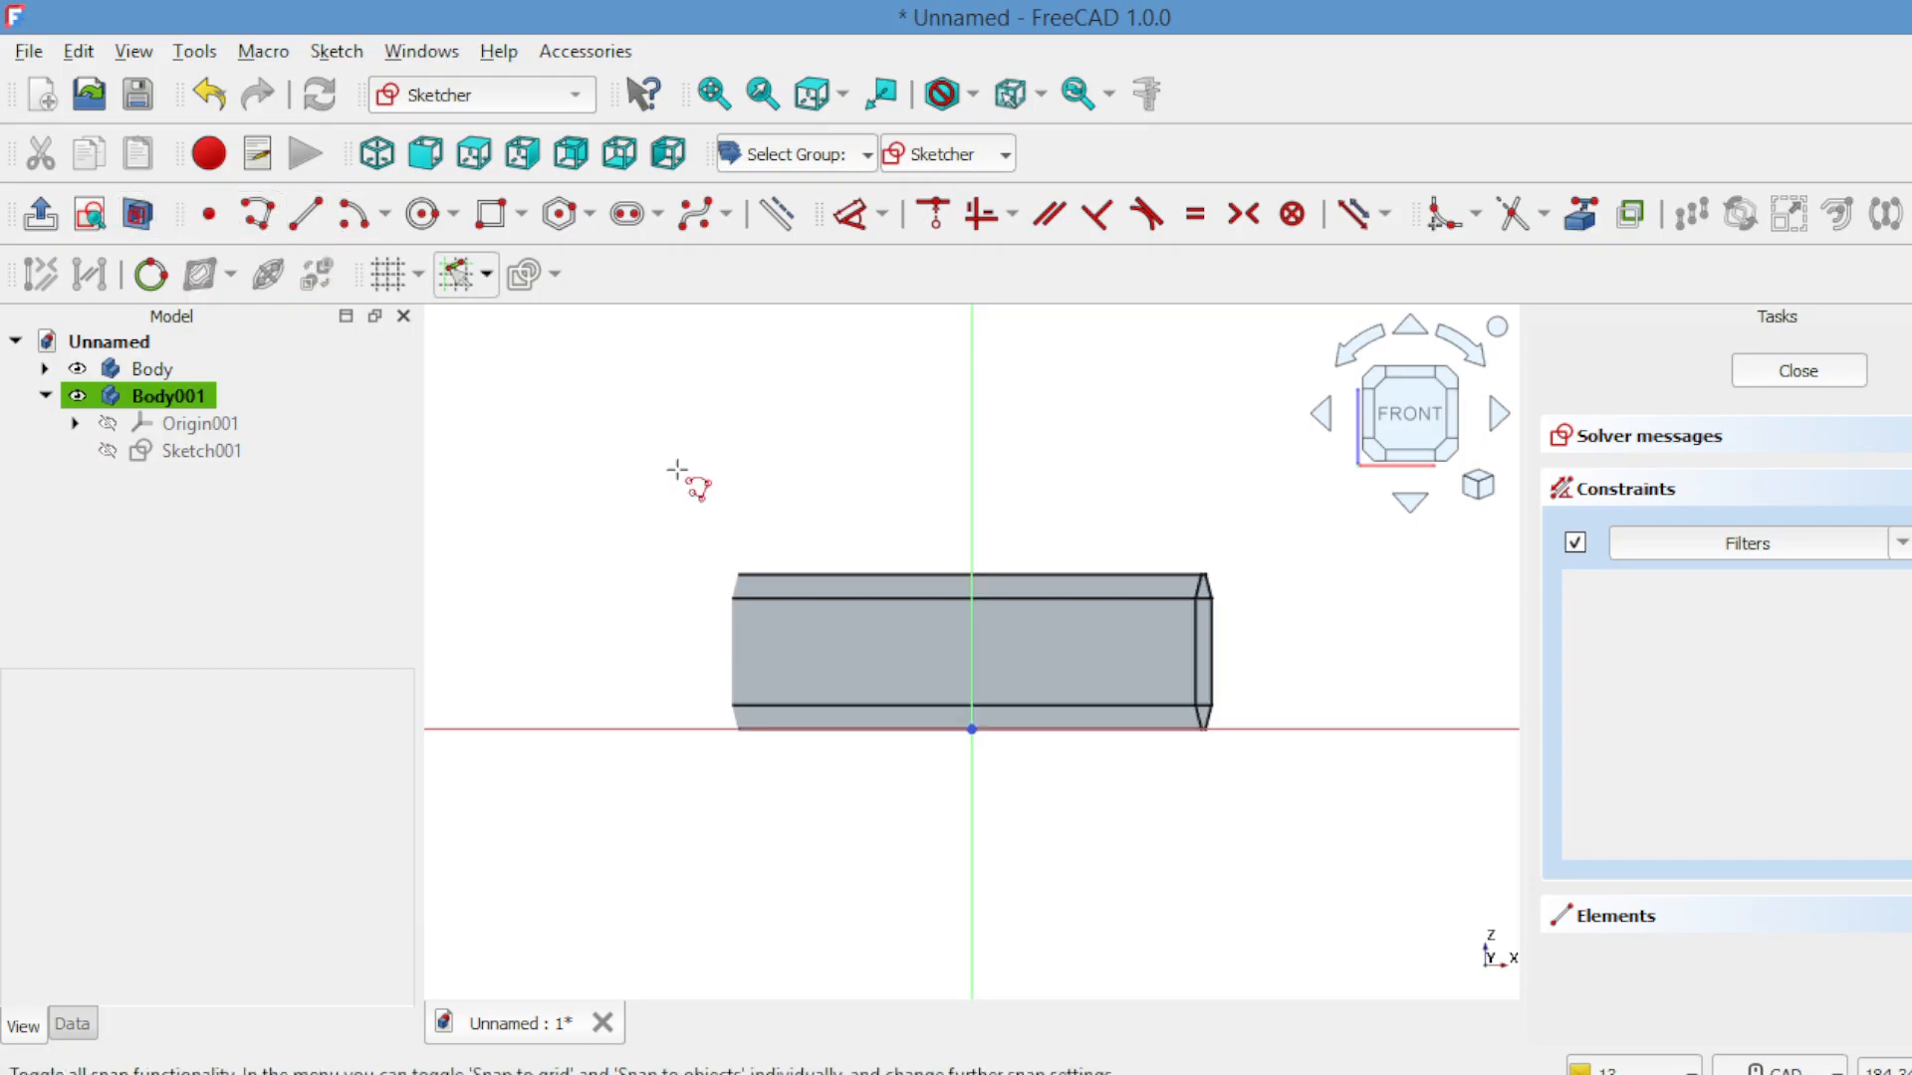
click(971, 629)
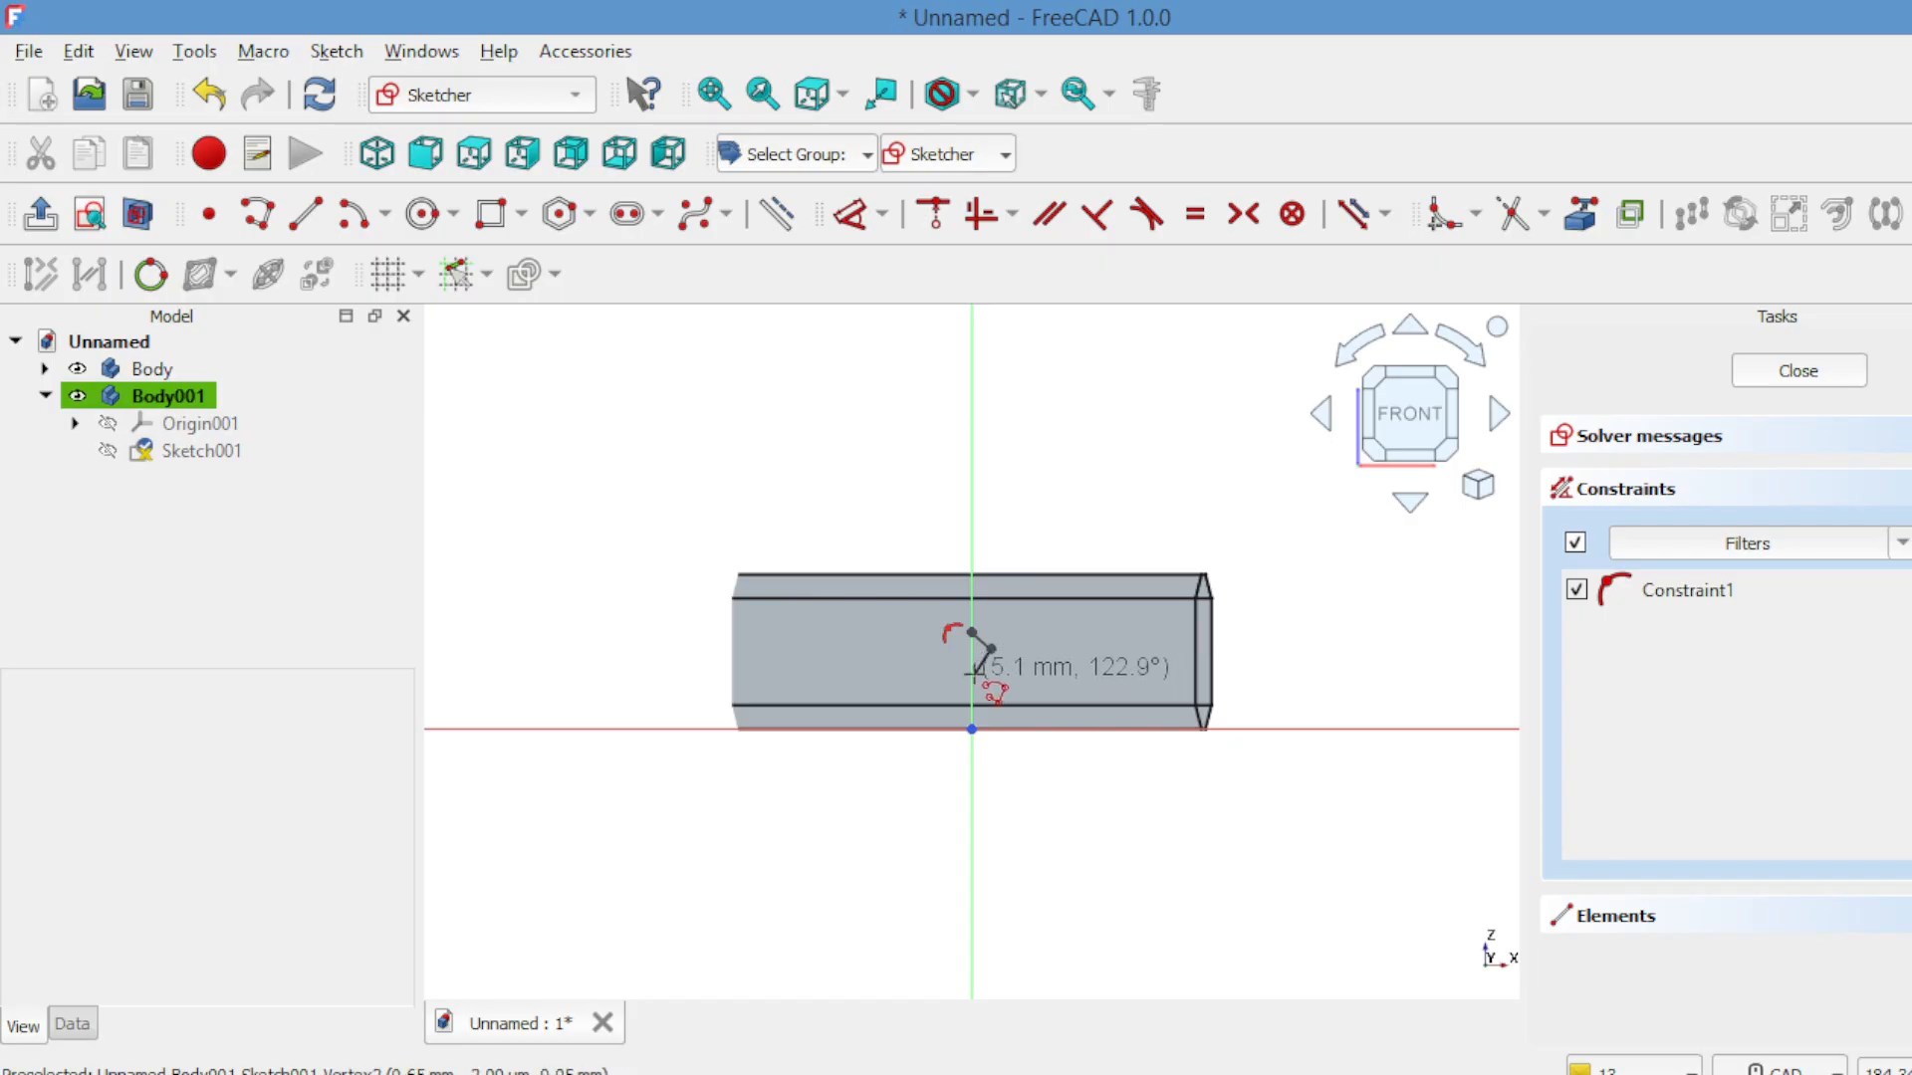
click(972, 669)
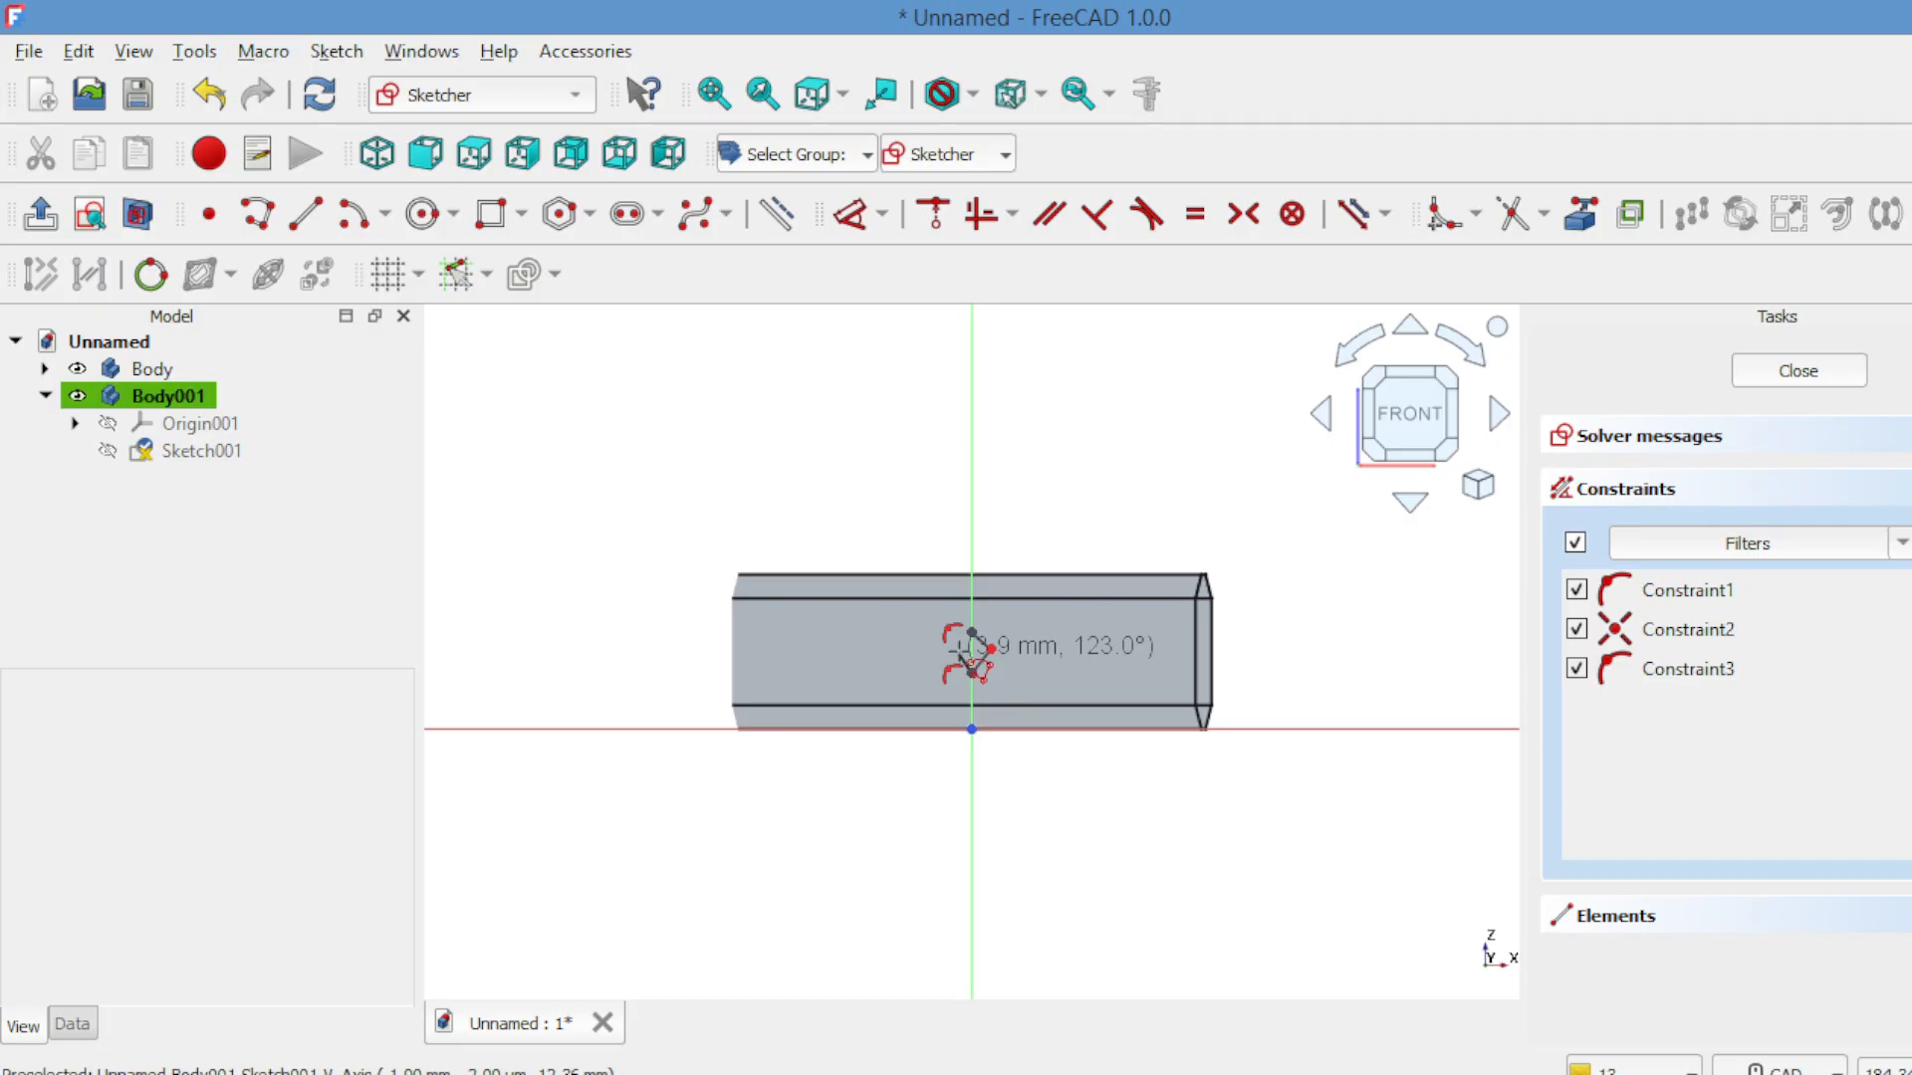
click(958, 649)
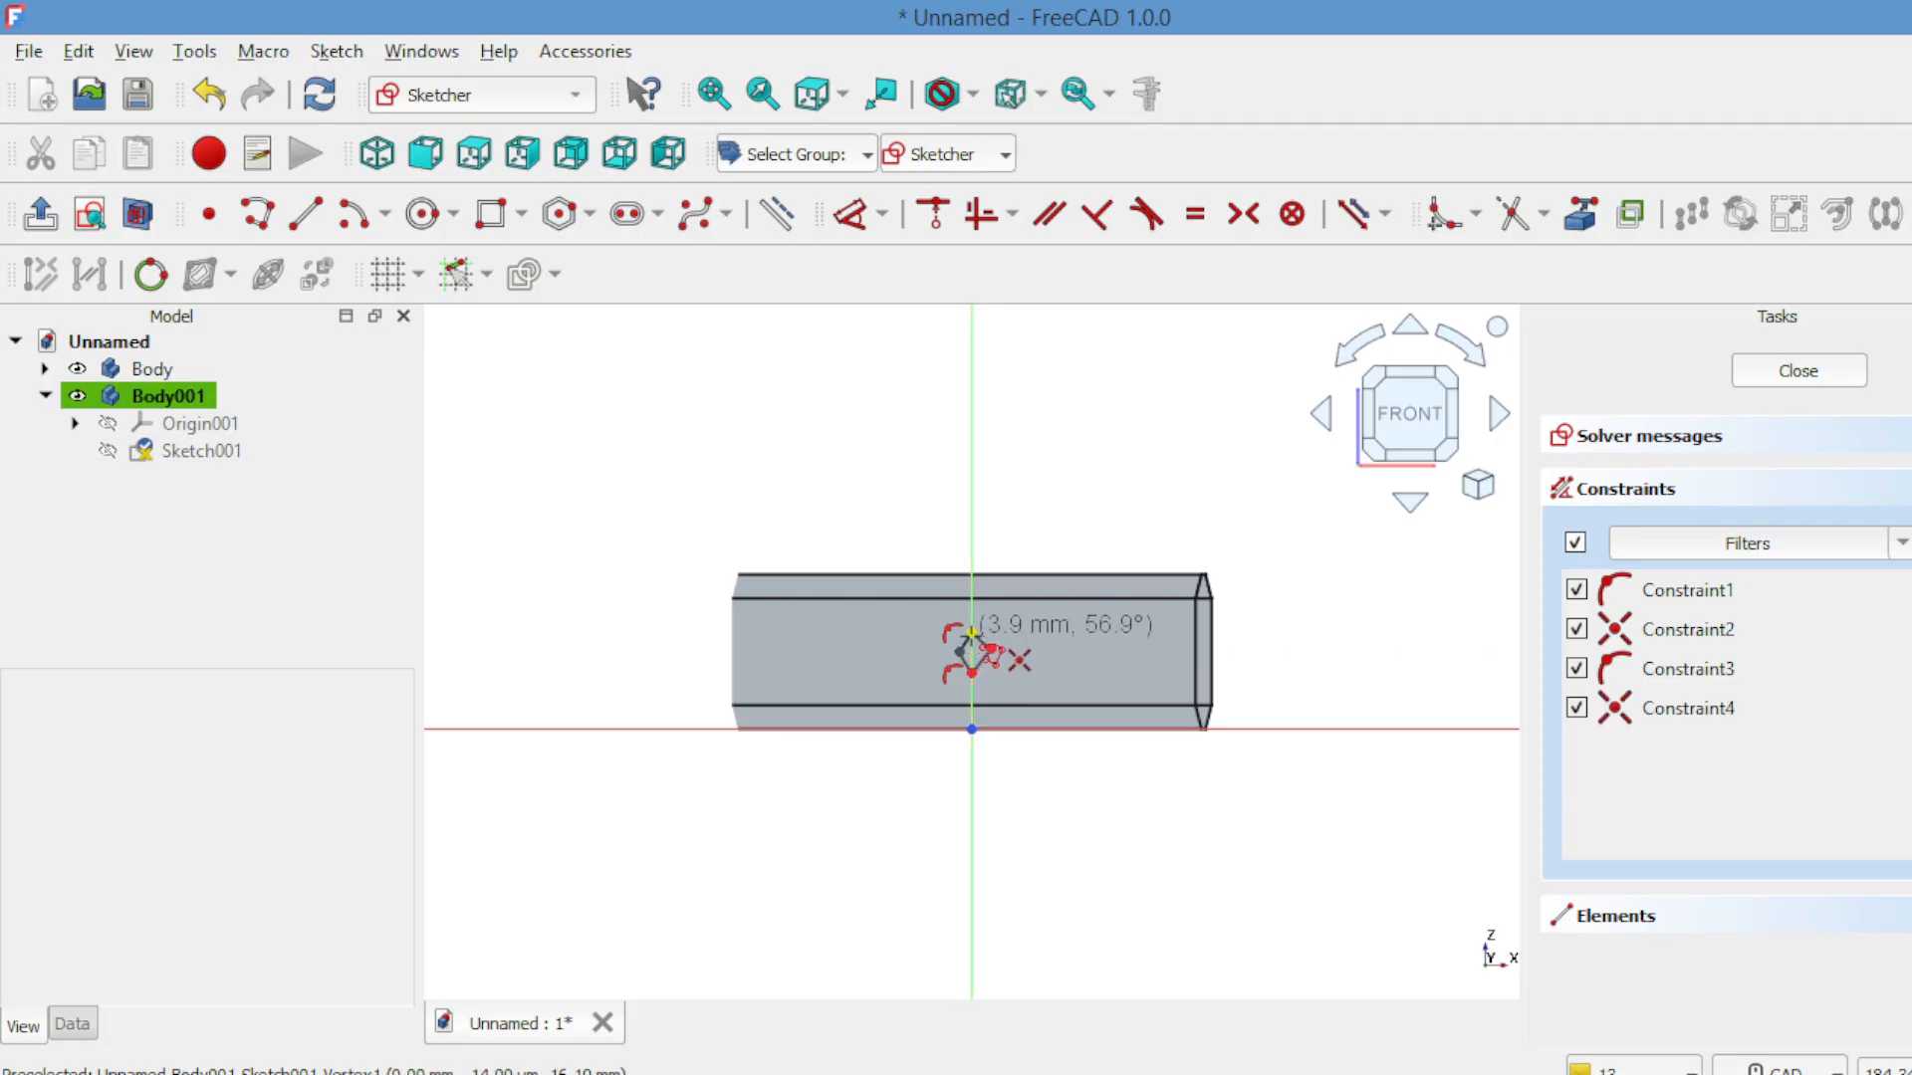
click(972, 633)
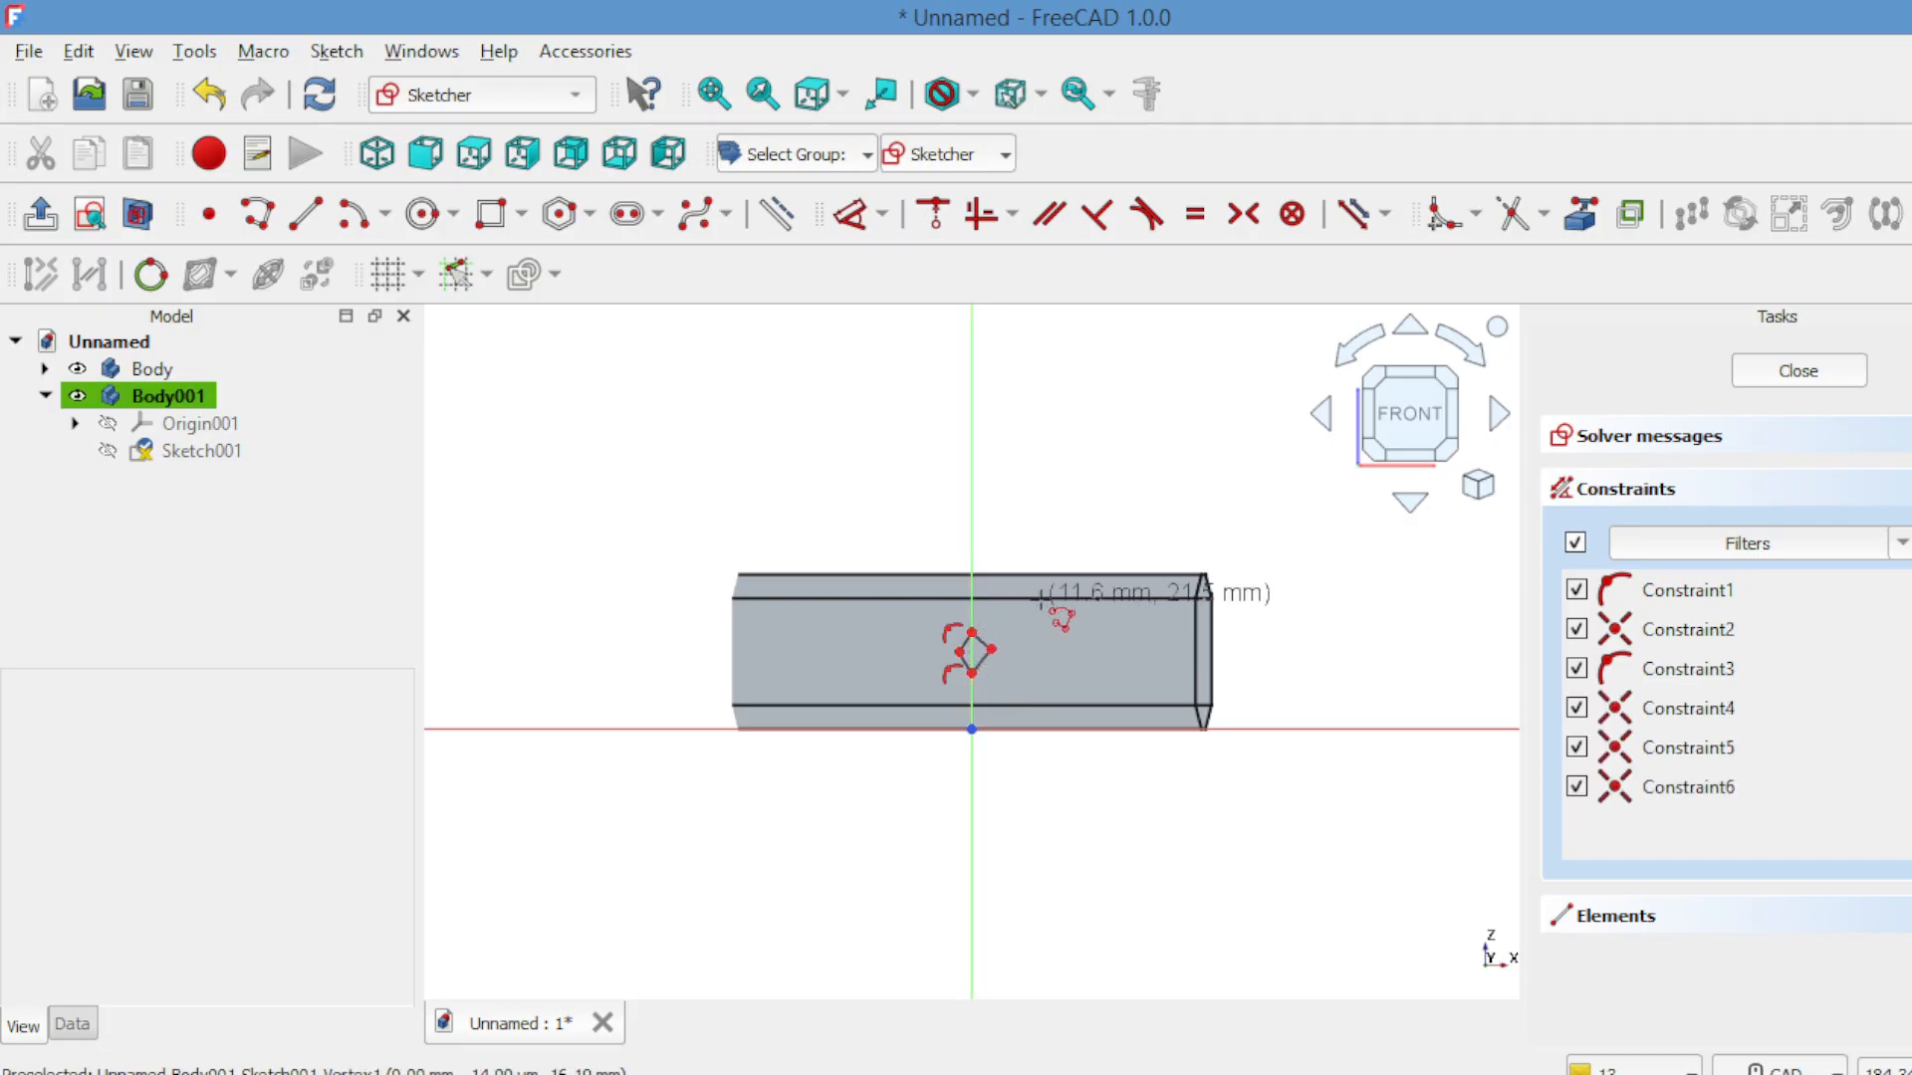
right_click(1040, 518)
Constrain both pairs of opposite diamond sides to equal length and close the sketch.
scroll(1074, 545, up, 3)
scroll(1073, 545, up, 2)
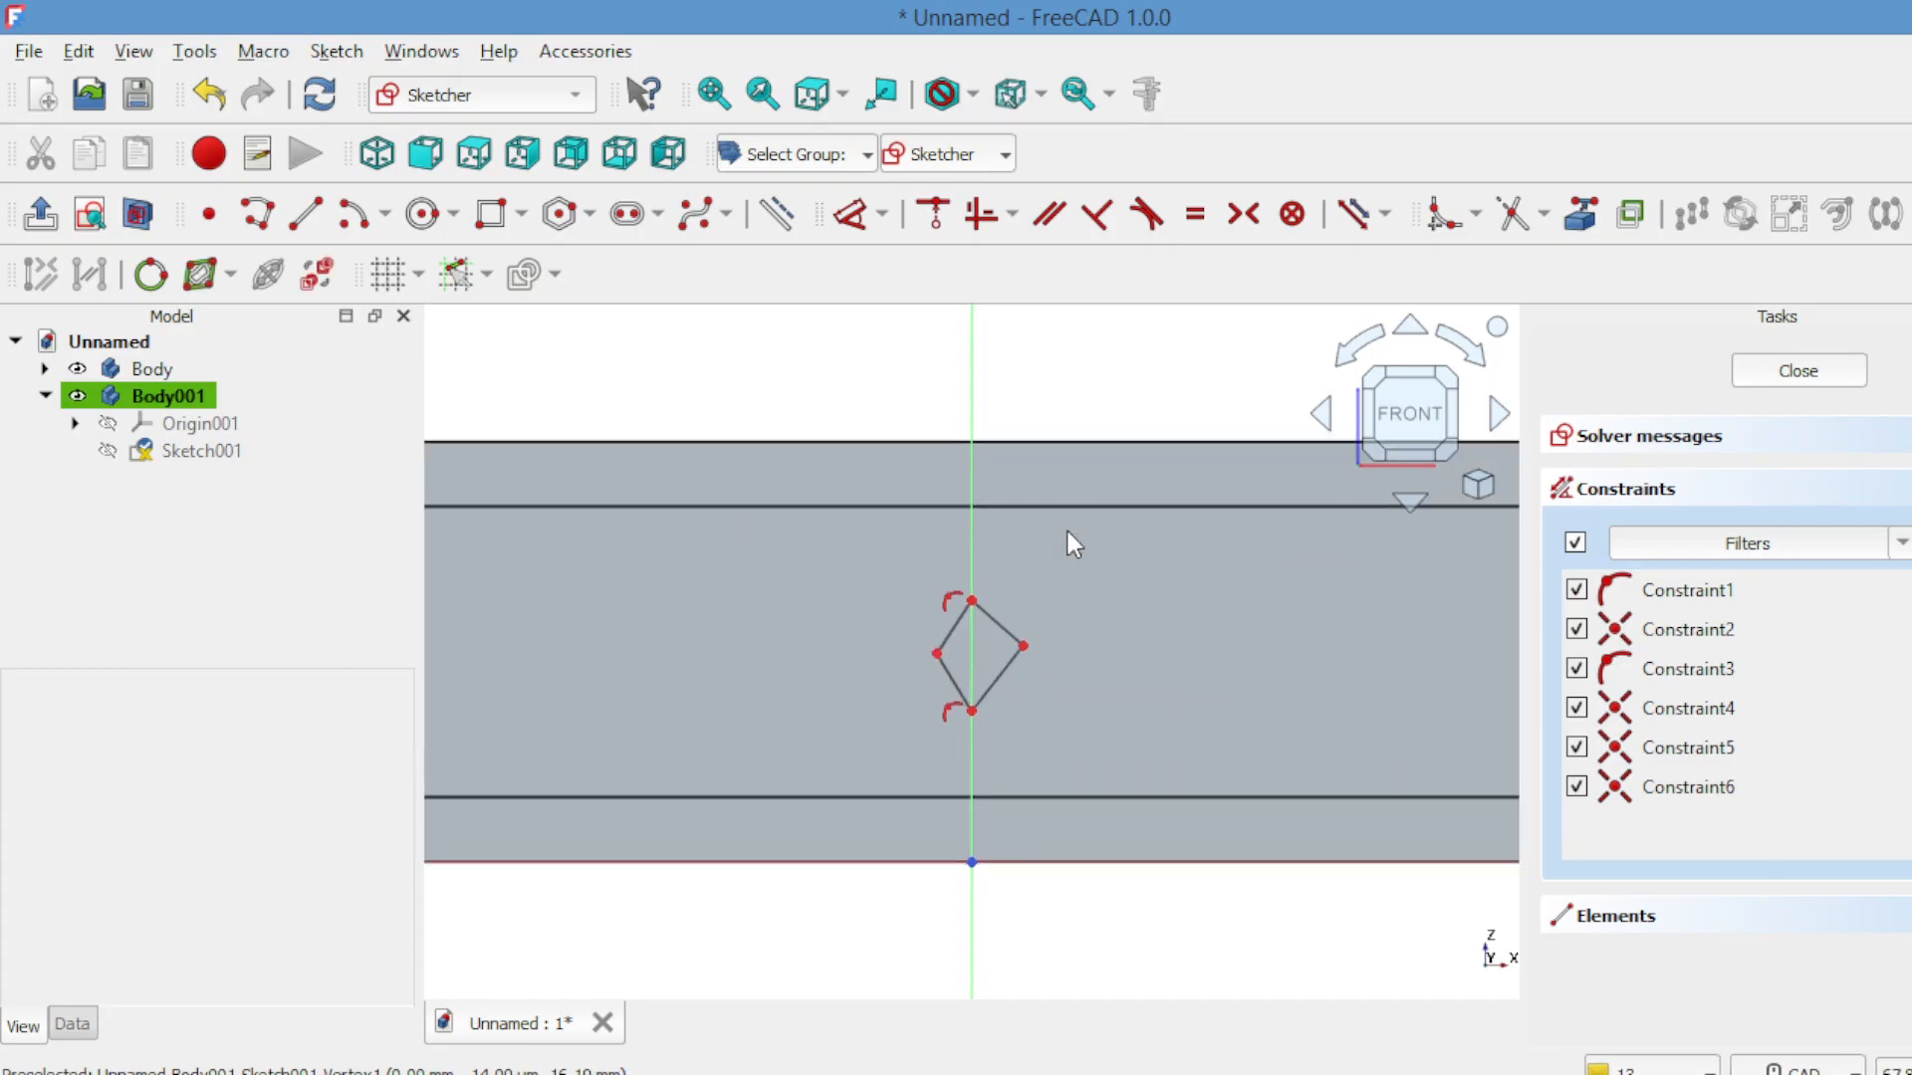
click(997, 634)
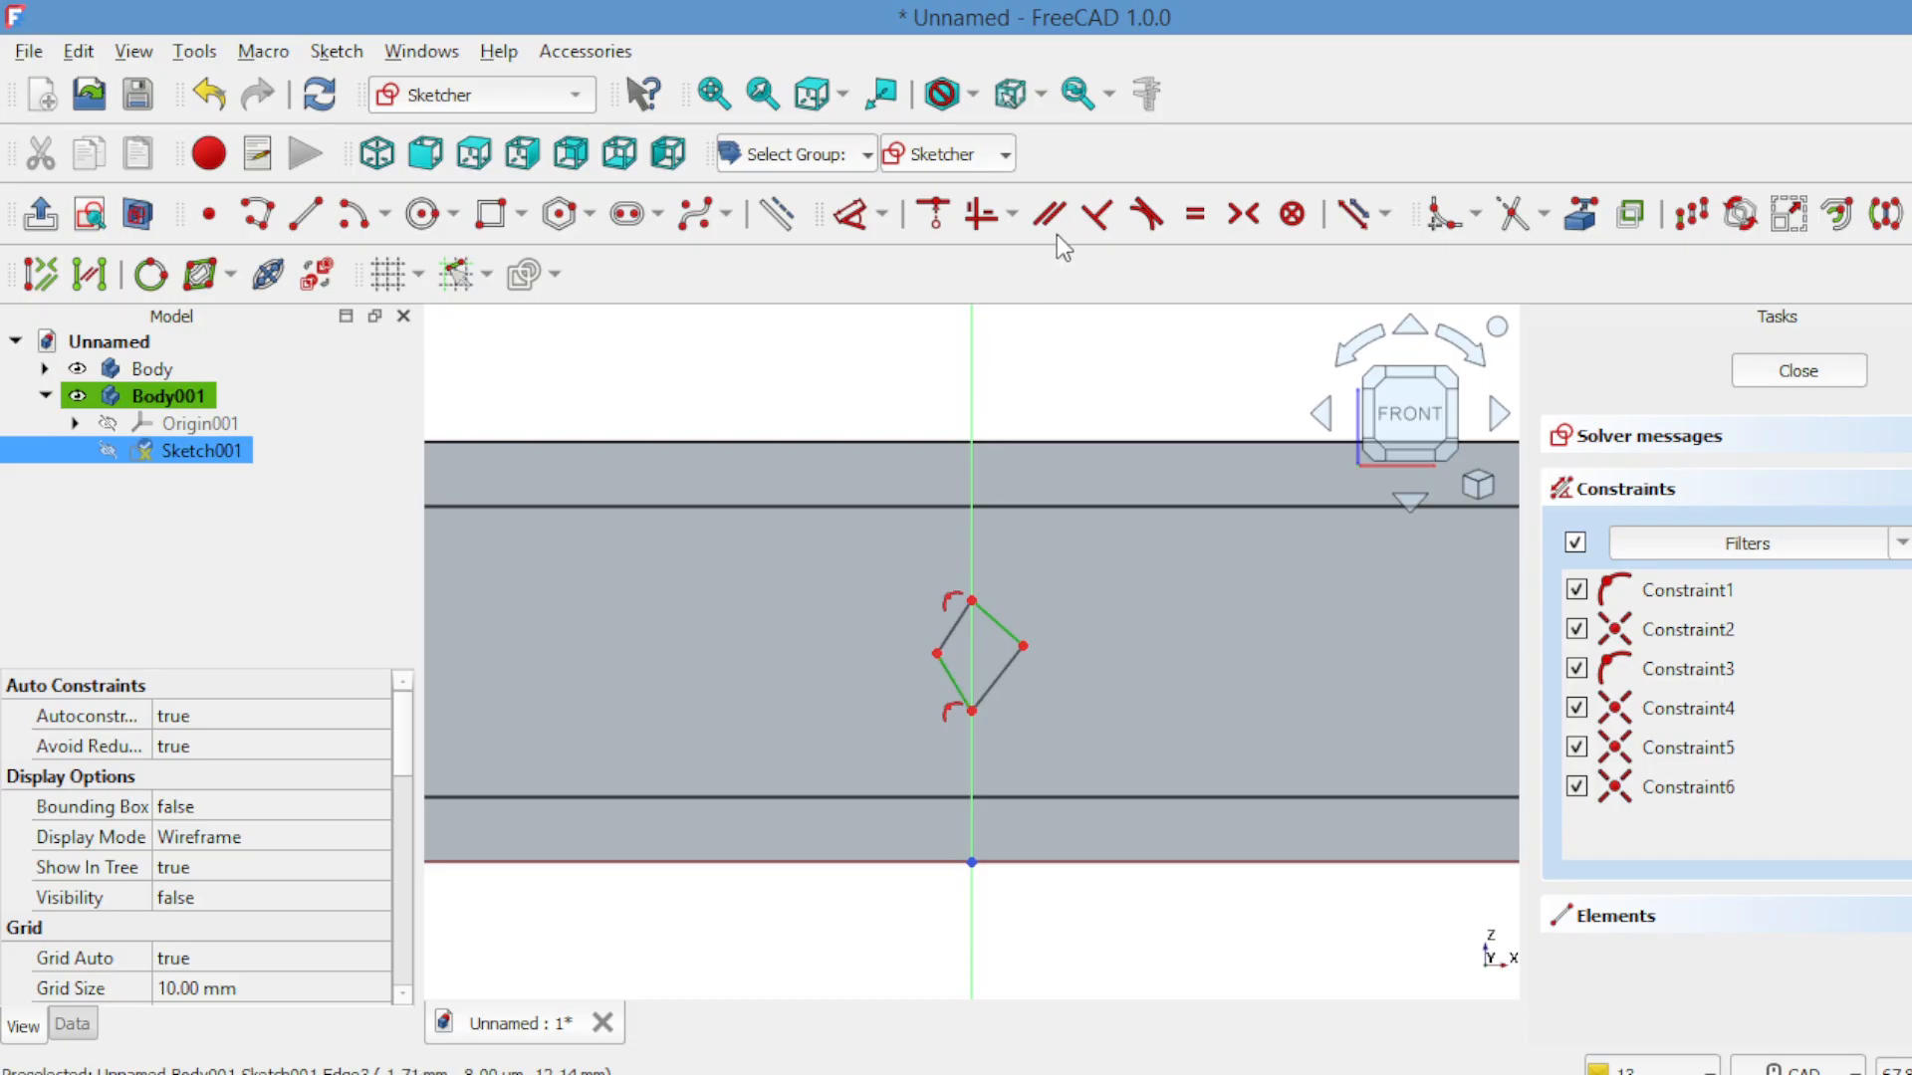
click(1194, 214)
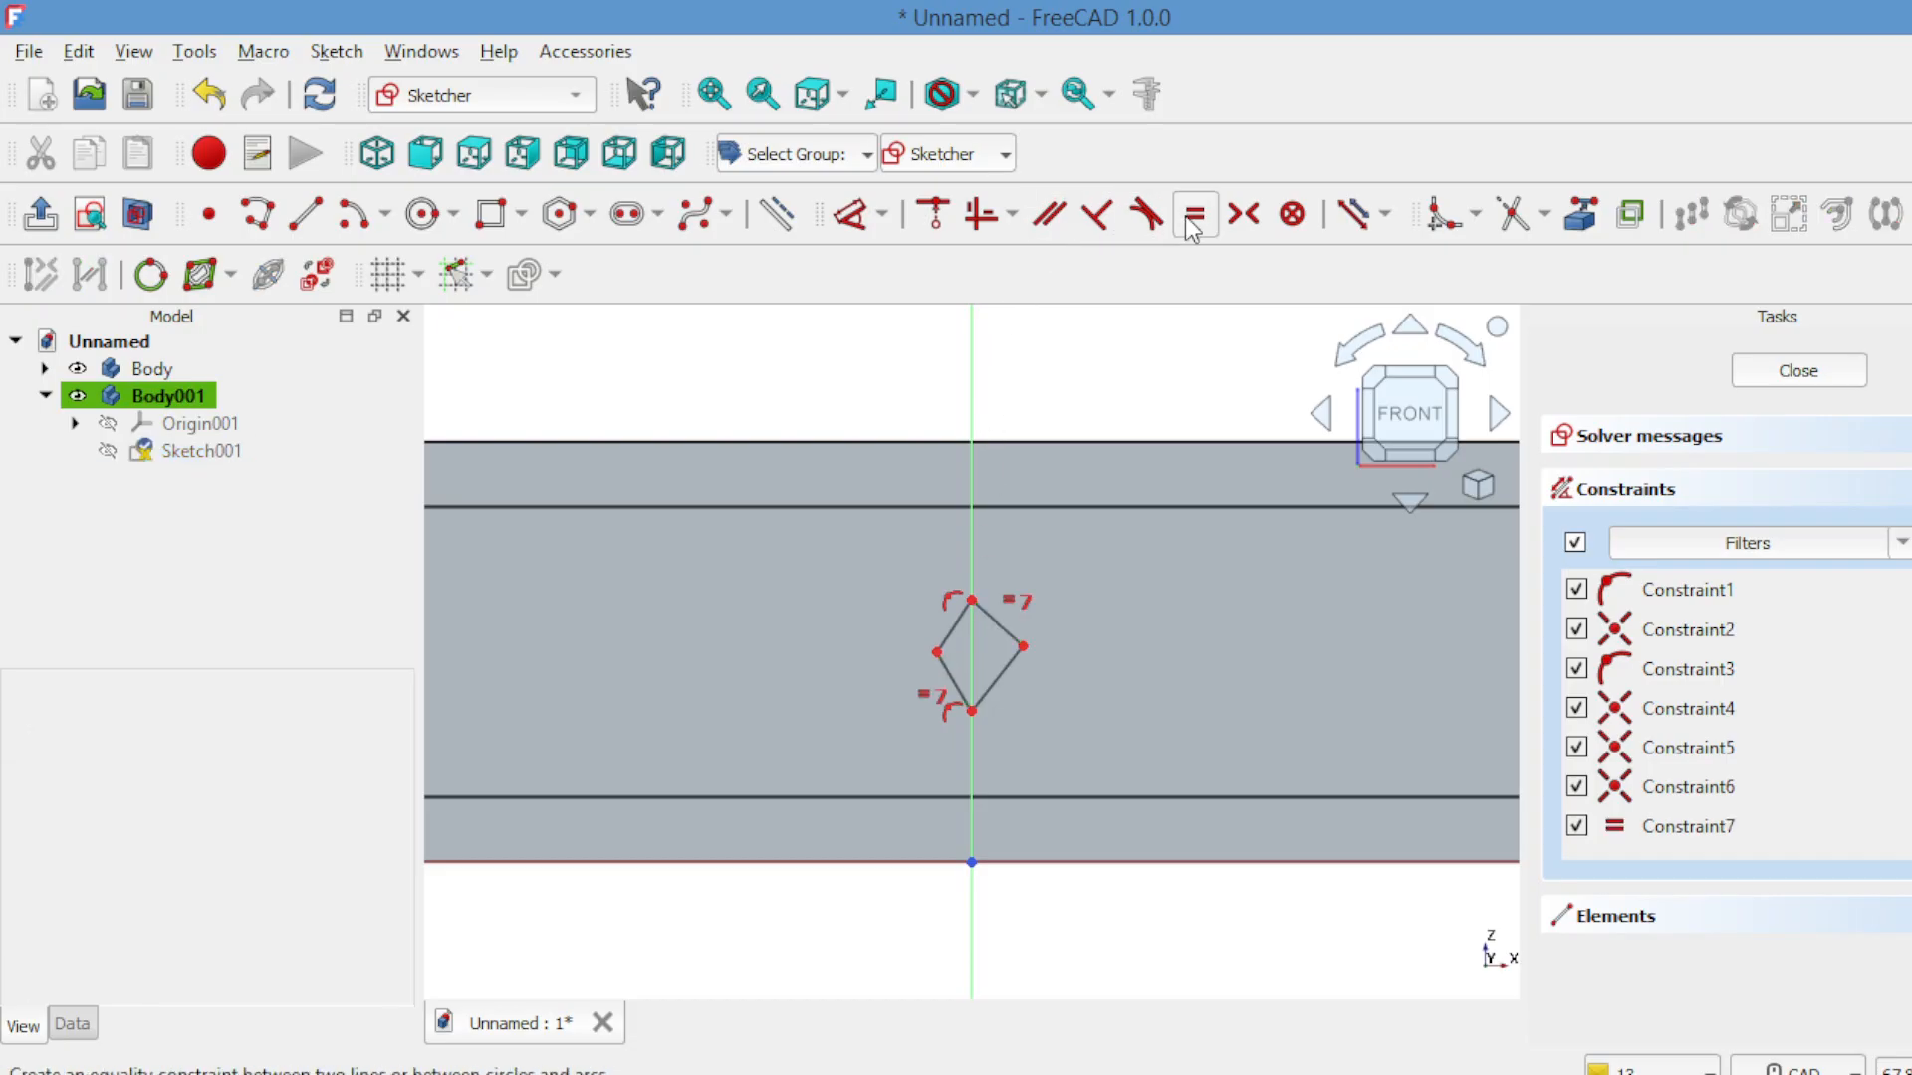
click(952, 633)
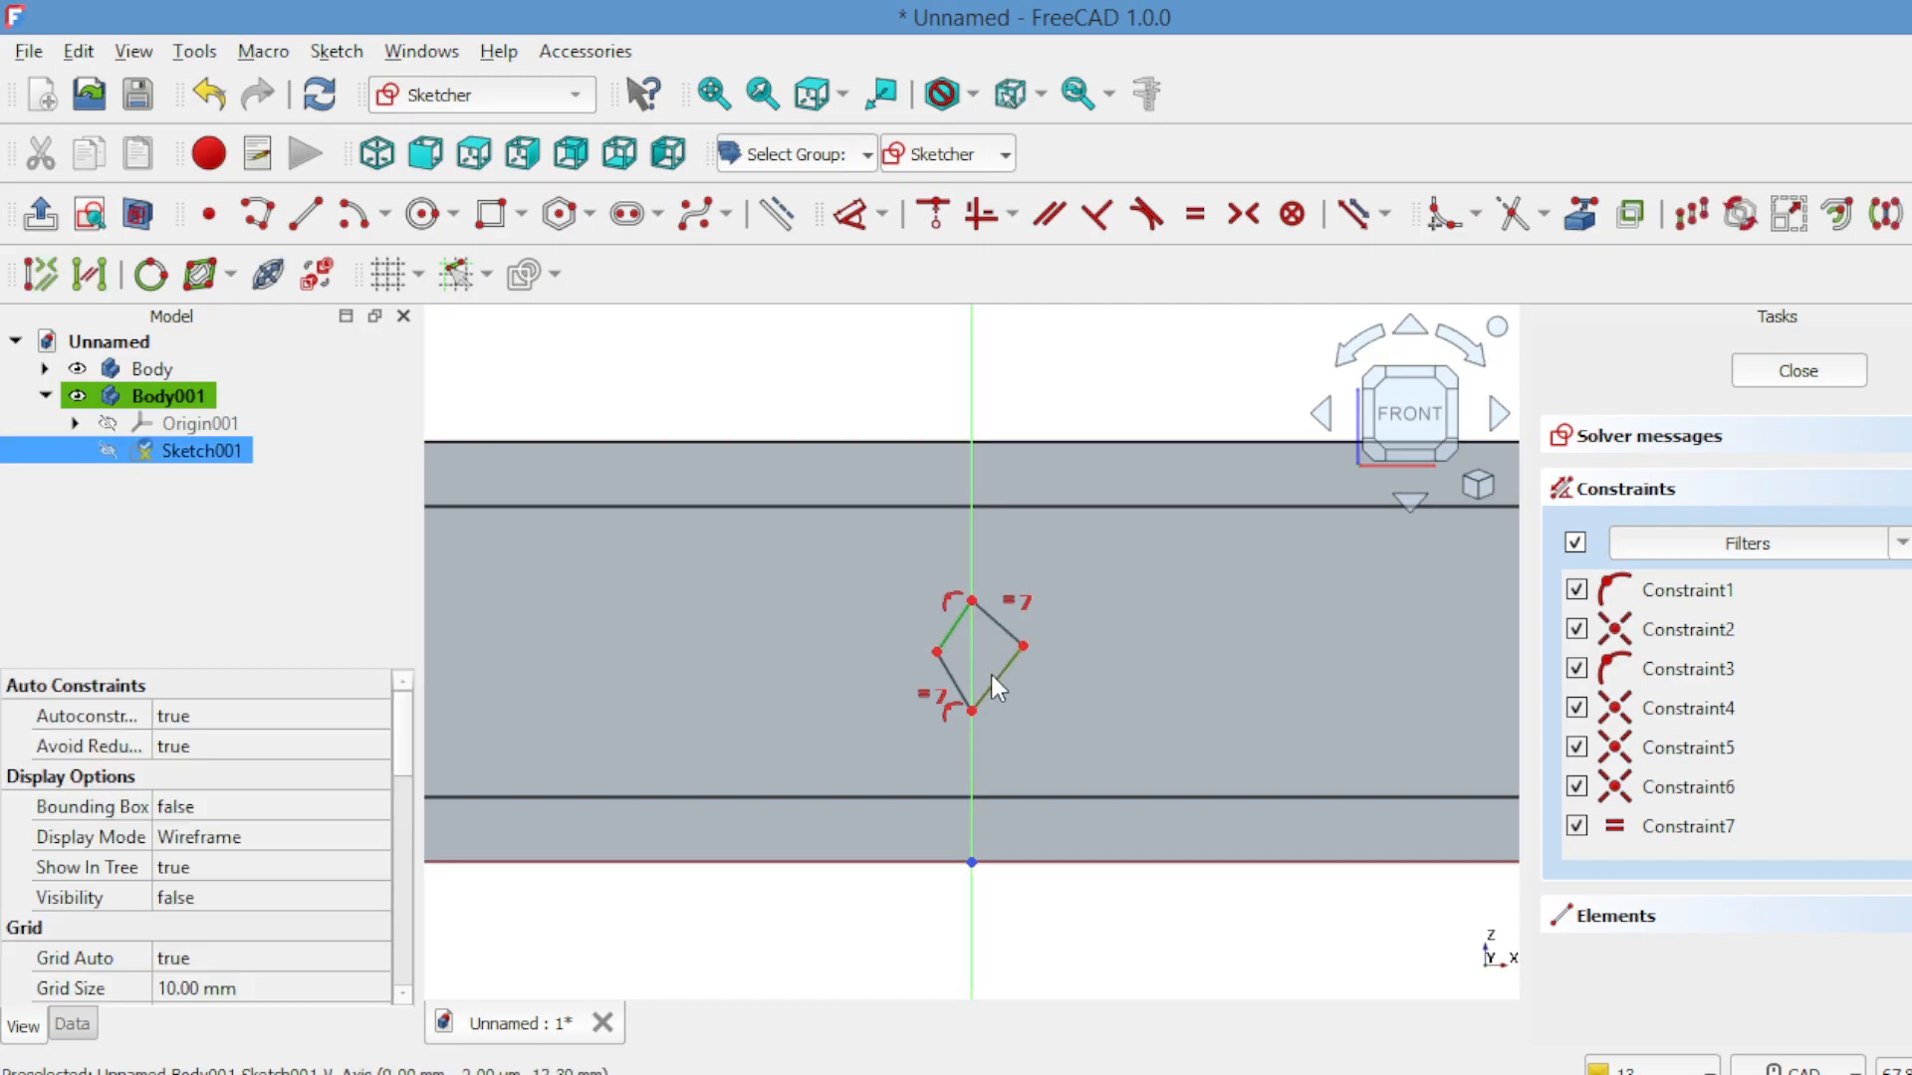
click(1195, 214)
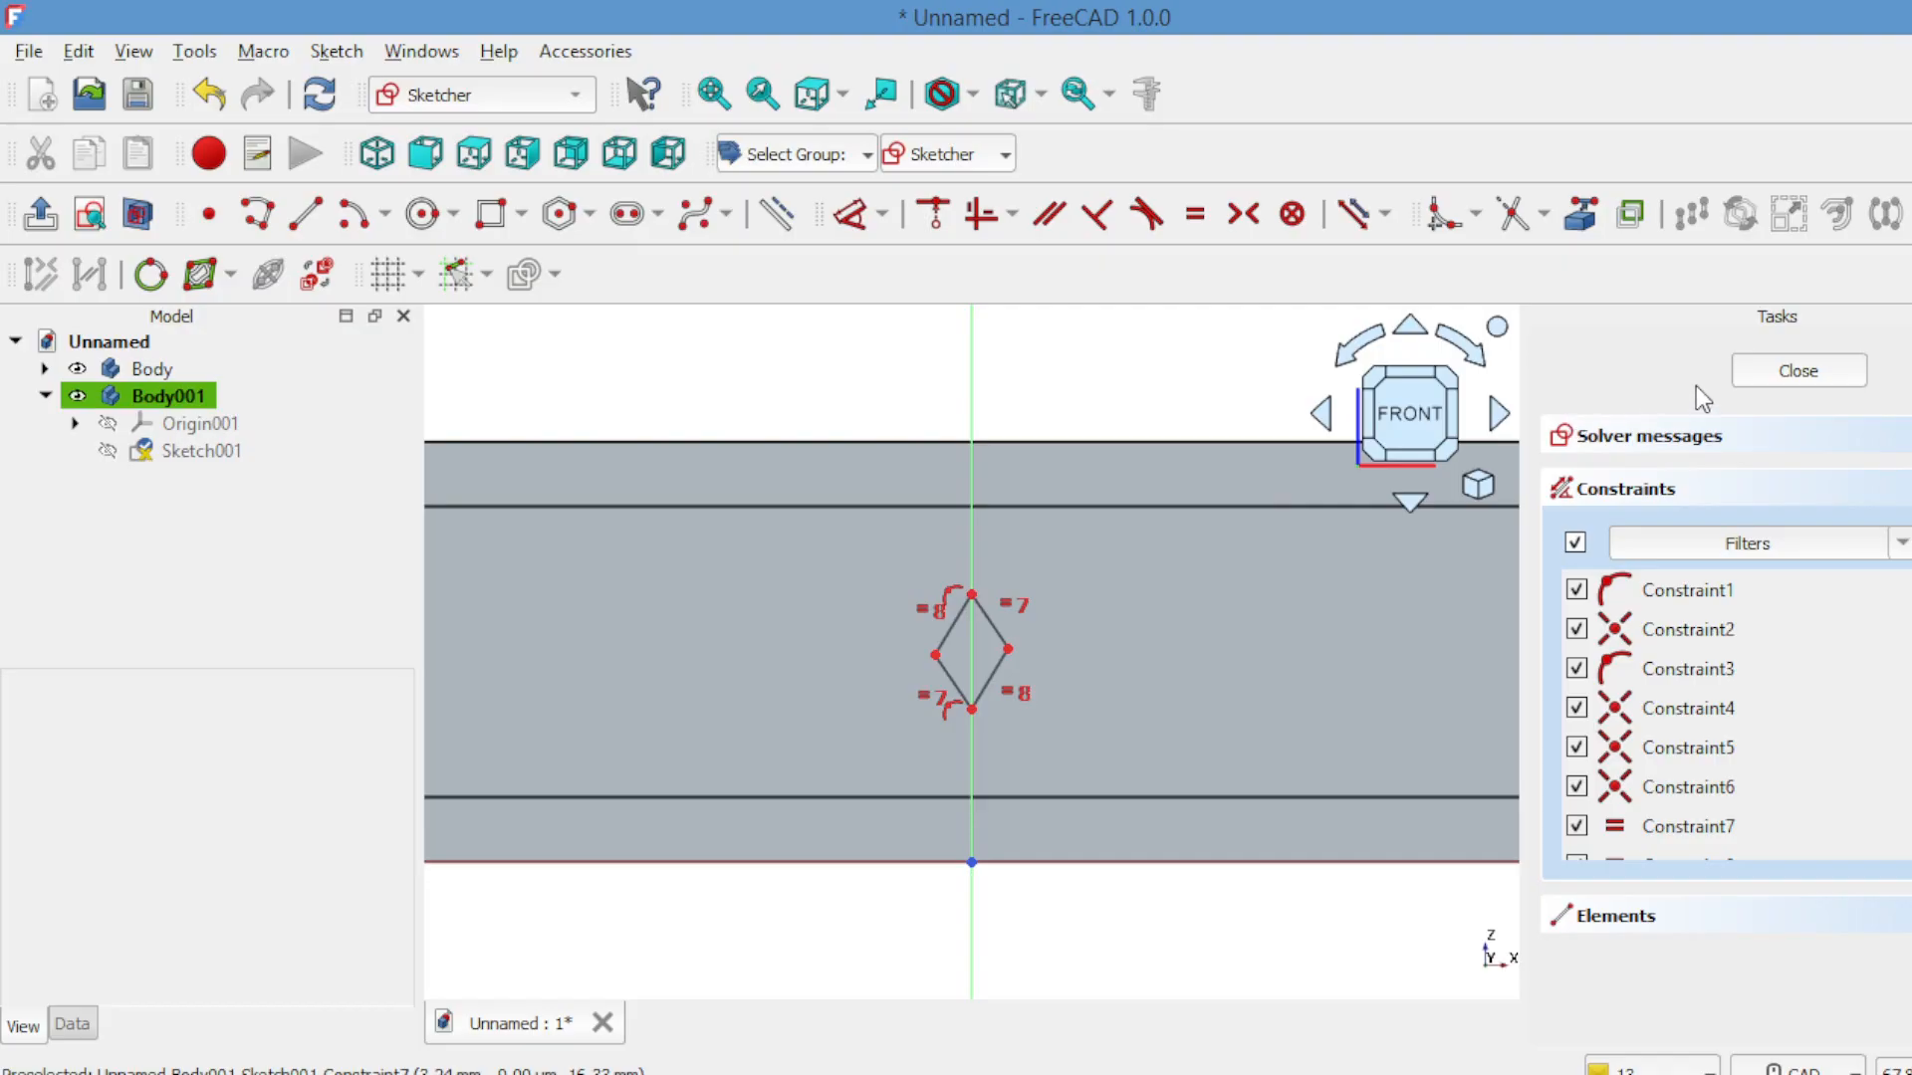
click(1736, 375)
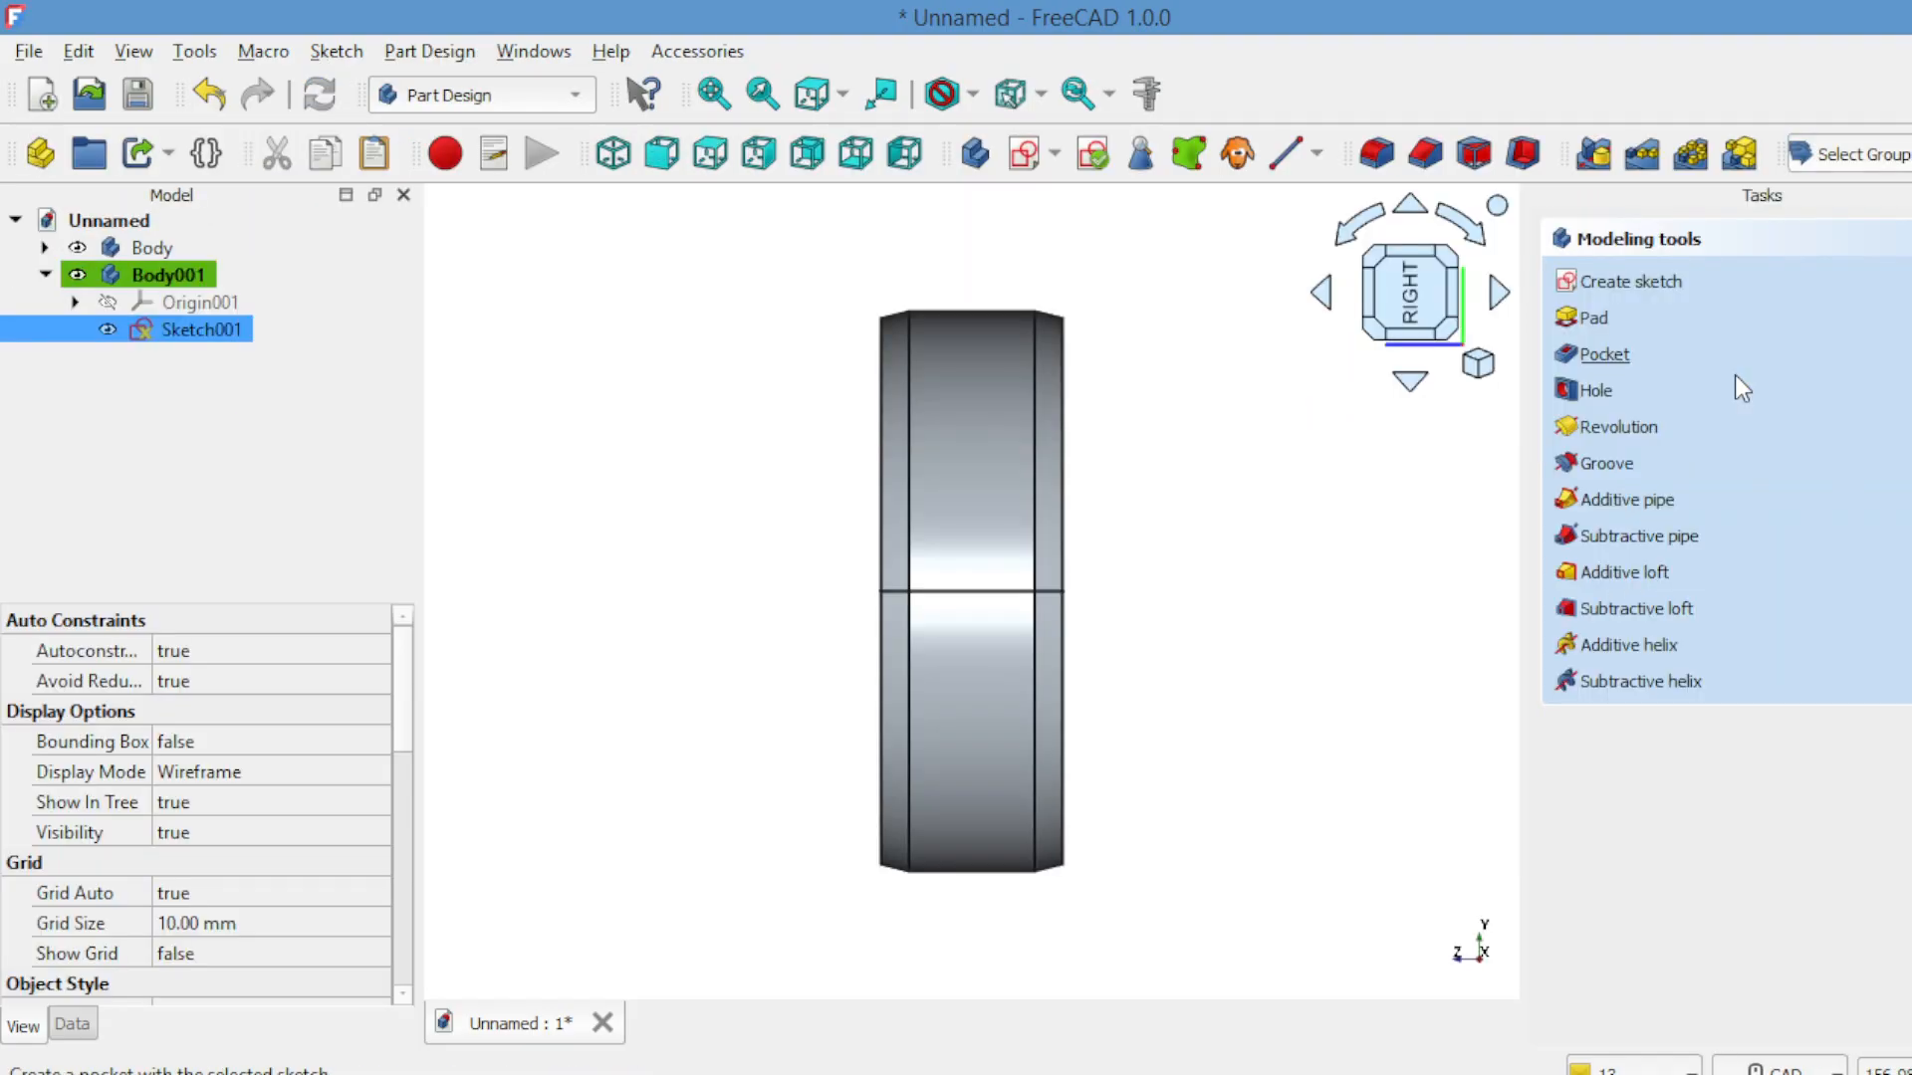
Pad the diamond sketch to a length of 3 mm.
click(1583, 319)
click(1322, 292)
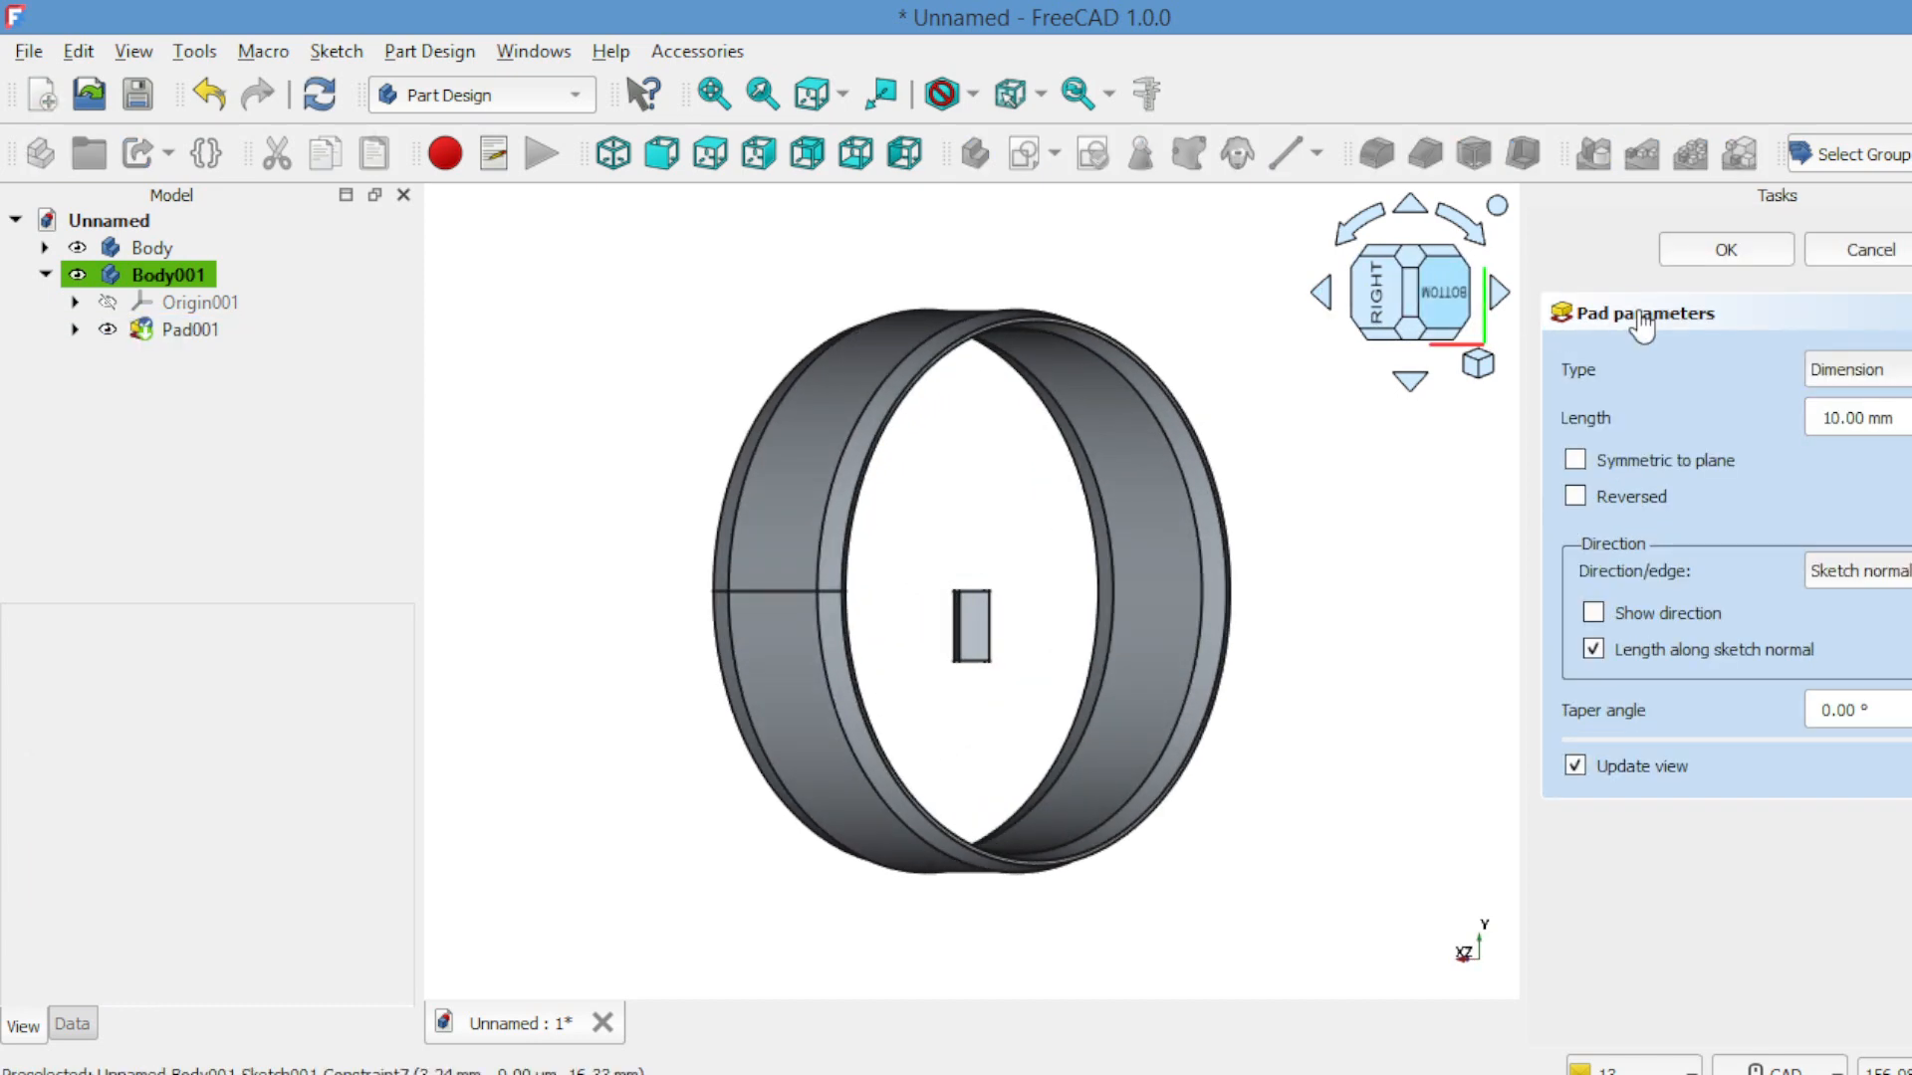
scroll(1857, 417, down, 5)
scroll(1858, 417, down, 2)
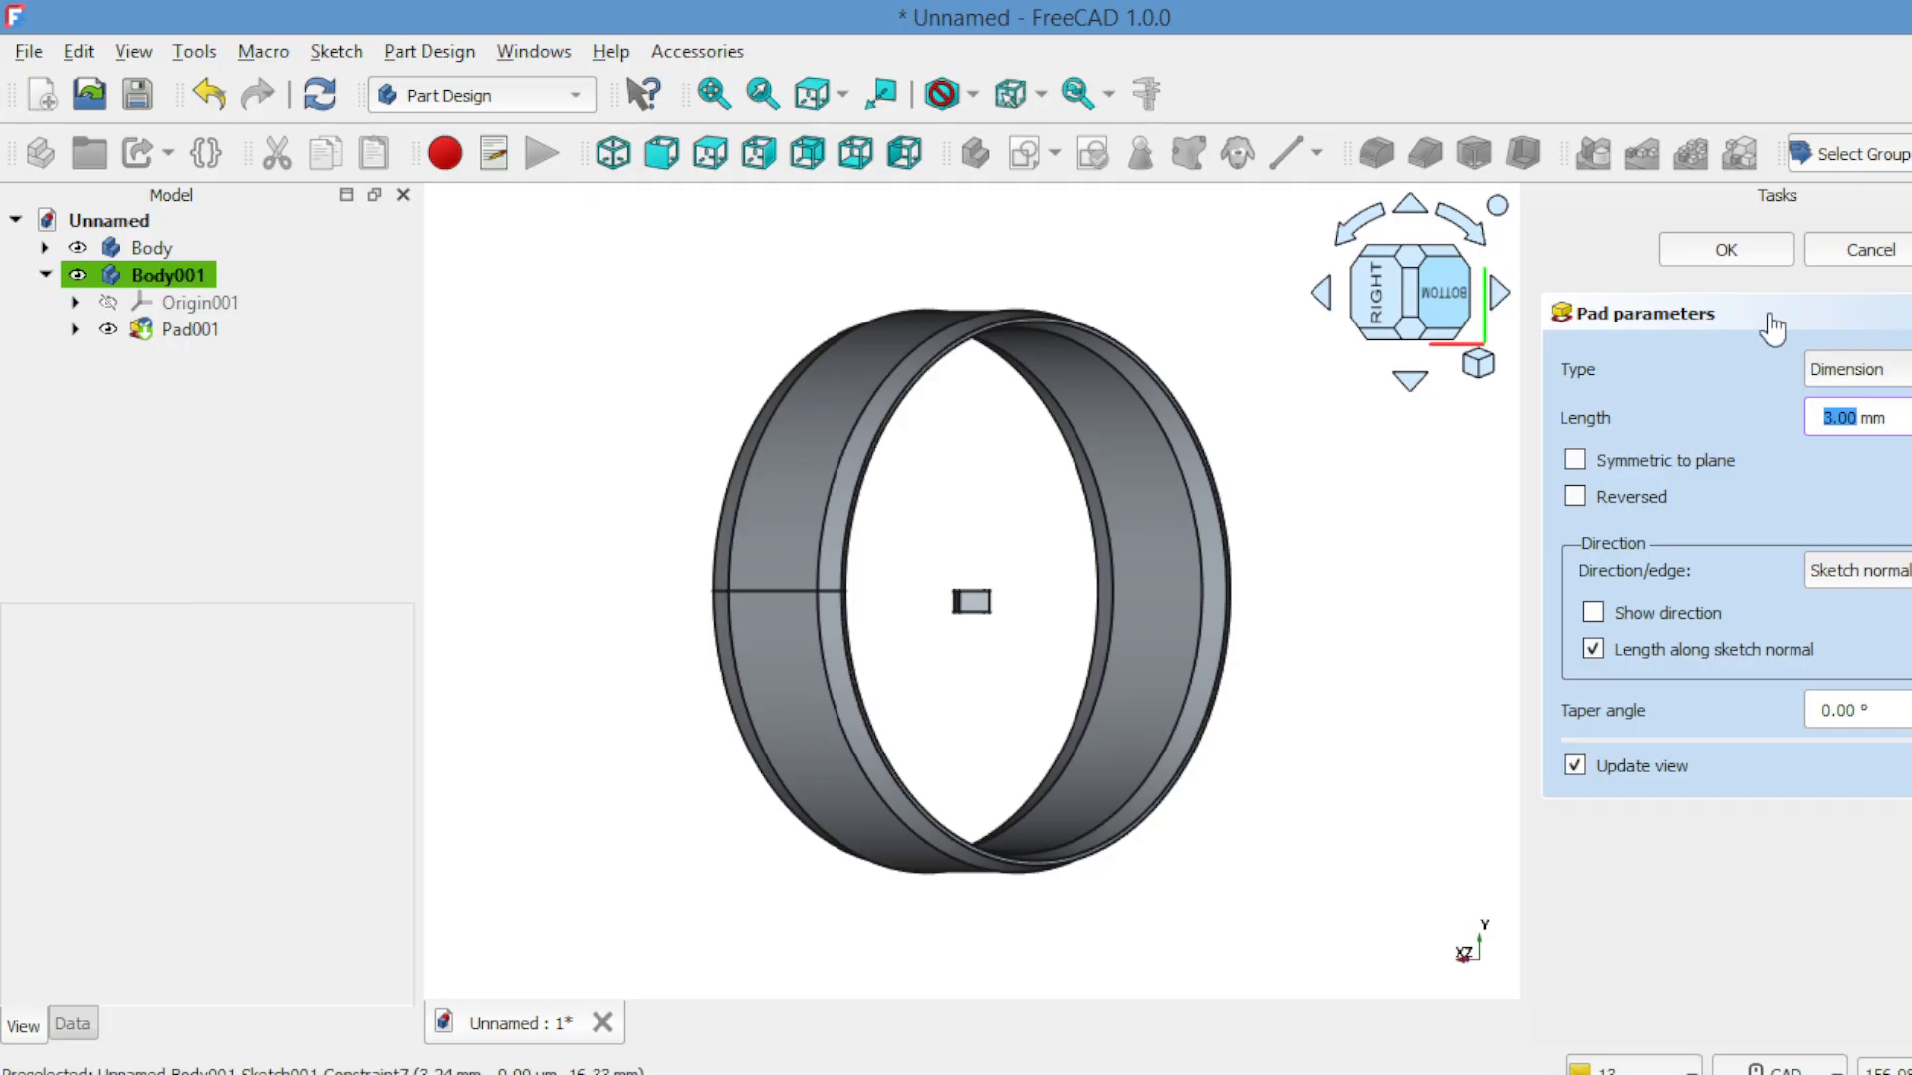
click(1724, 246)
click(1377, 299)
Transform the diamond body 41 mm along the positive Y axis onto the ring's outer surface and check its placement from several sides.
click(37, 335)
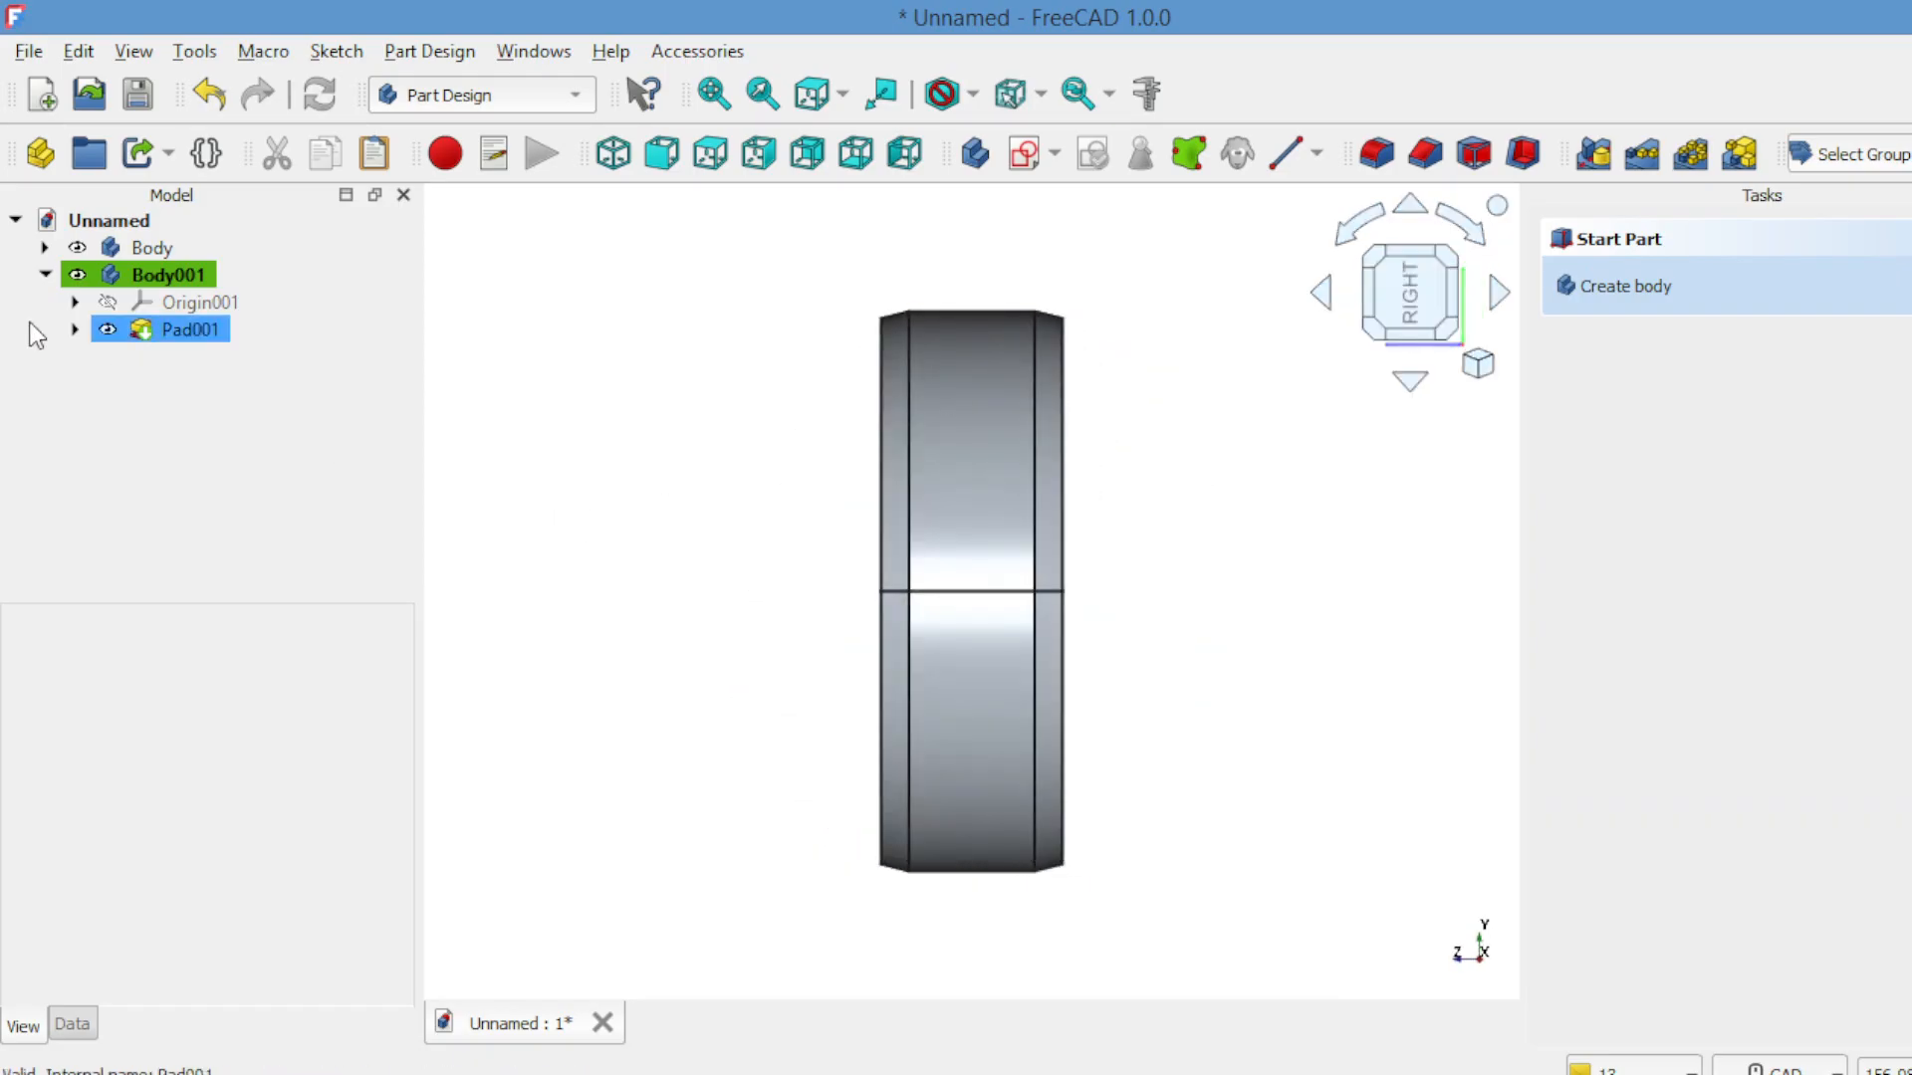
click(127, 276)
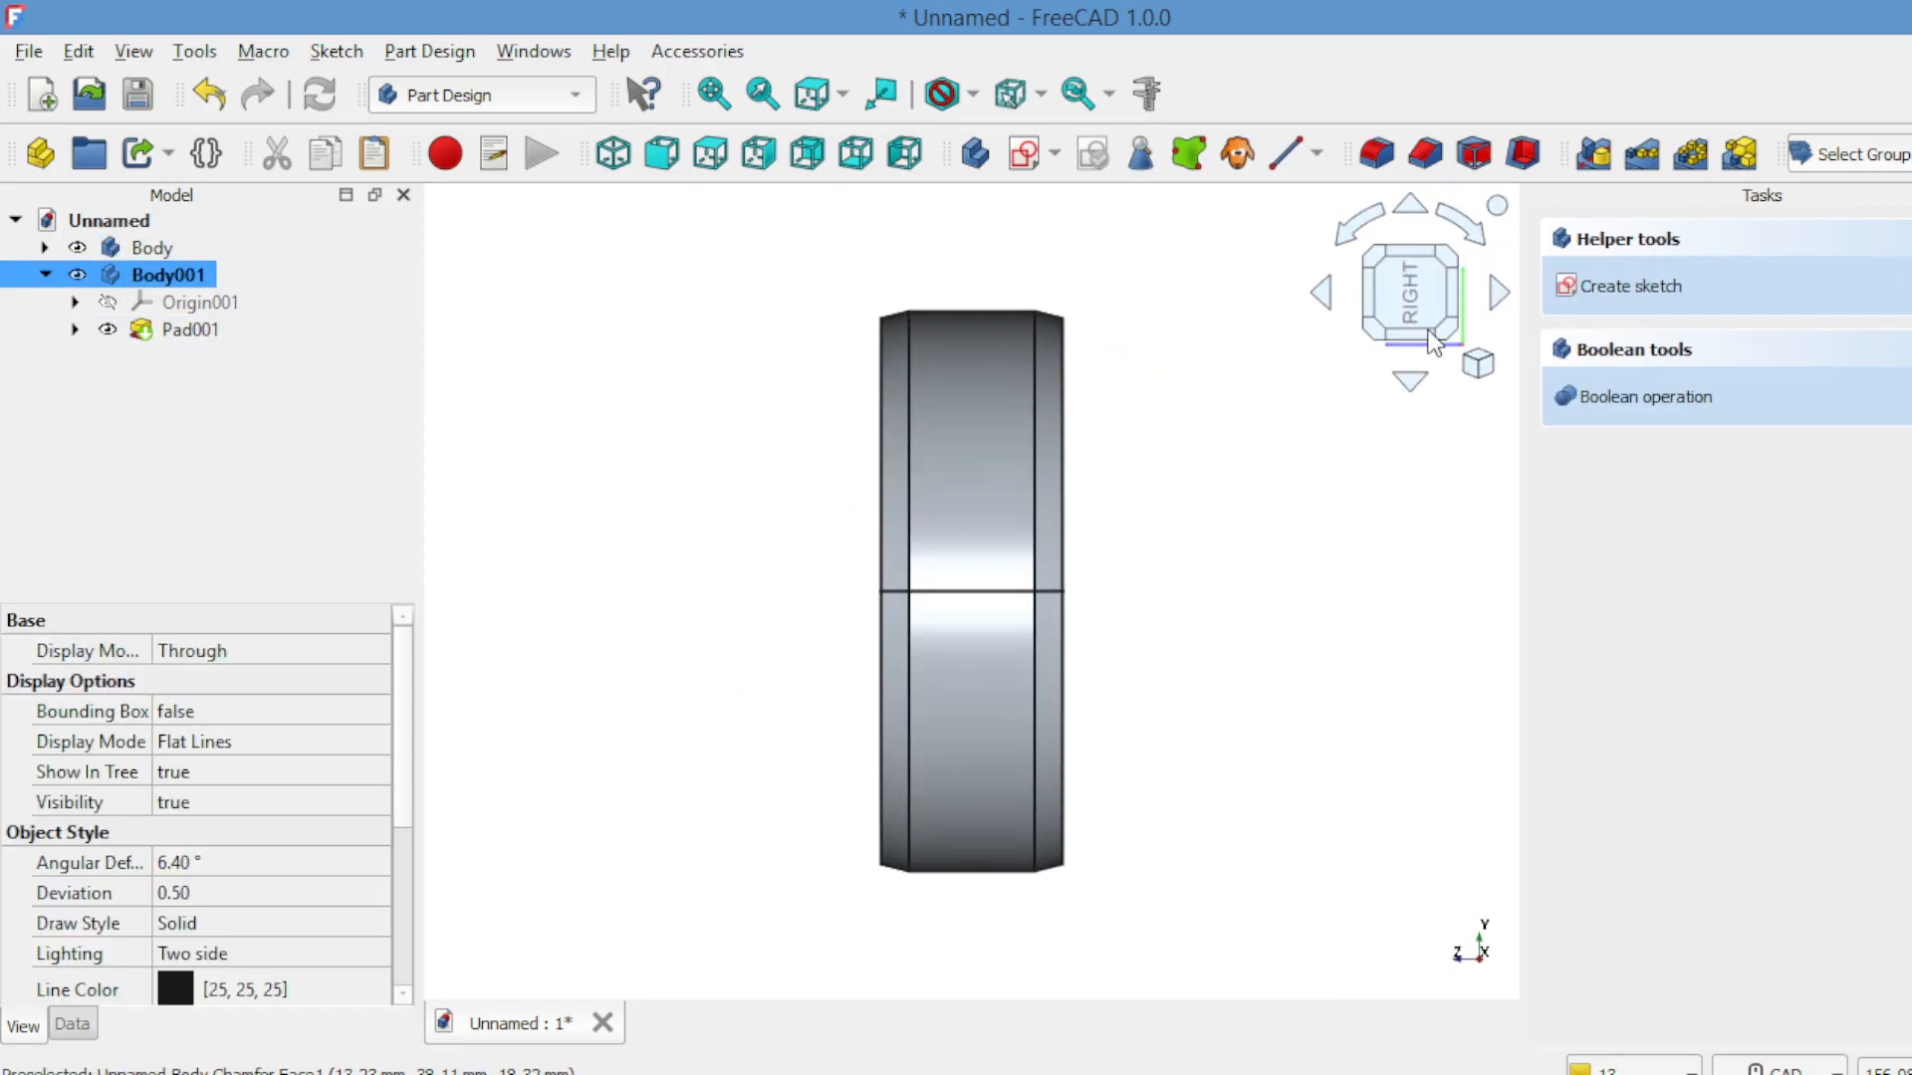
click(1323, 293)
click(1434, 285)
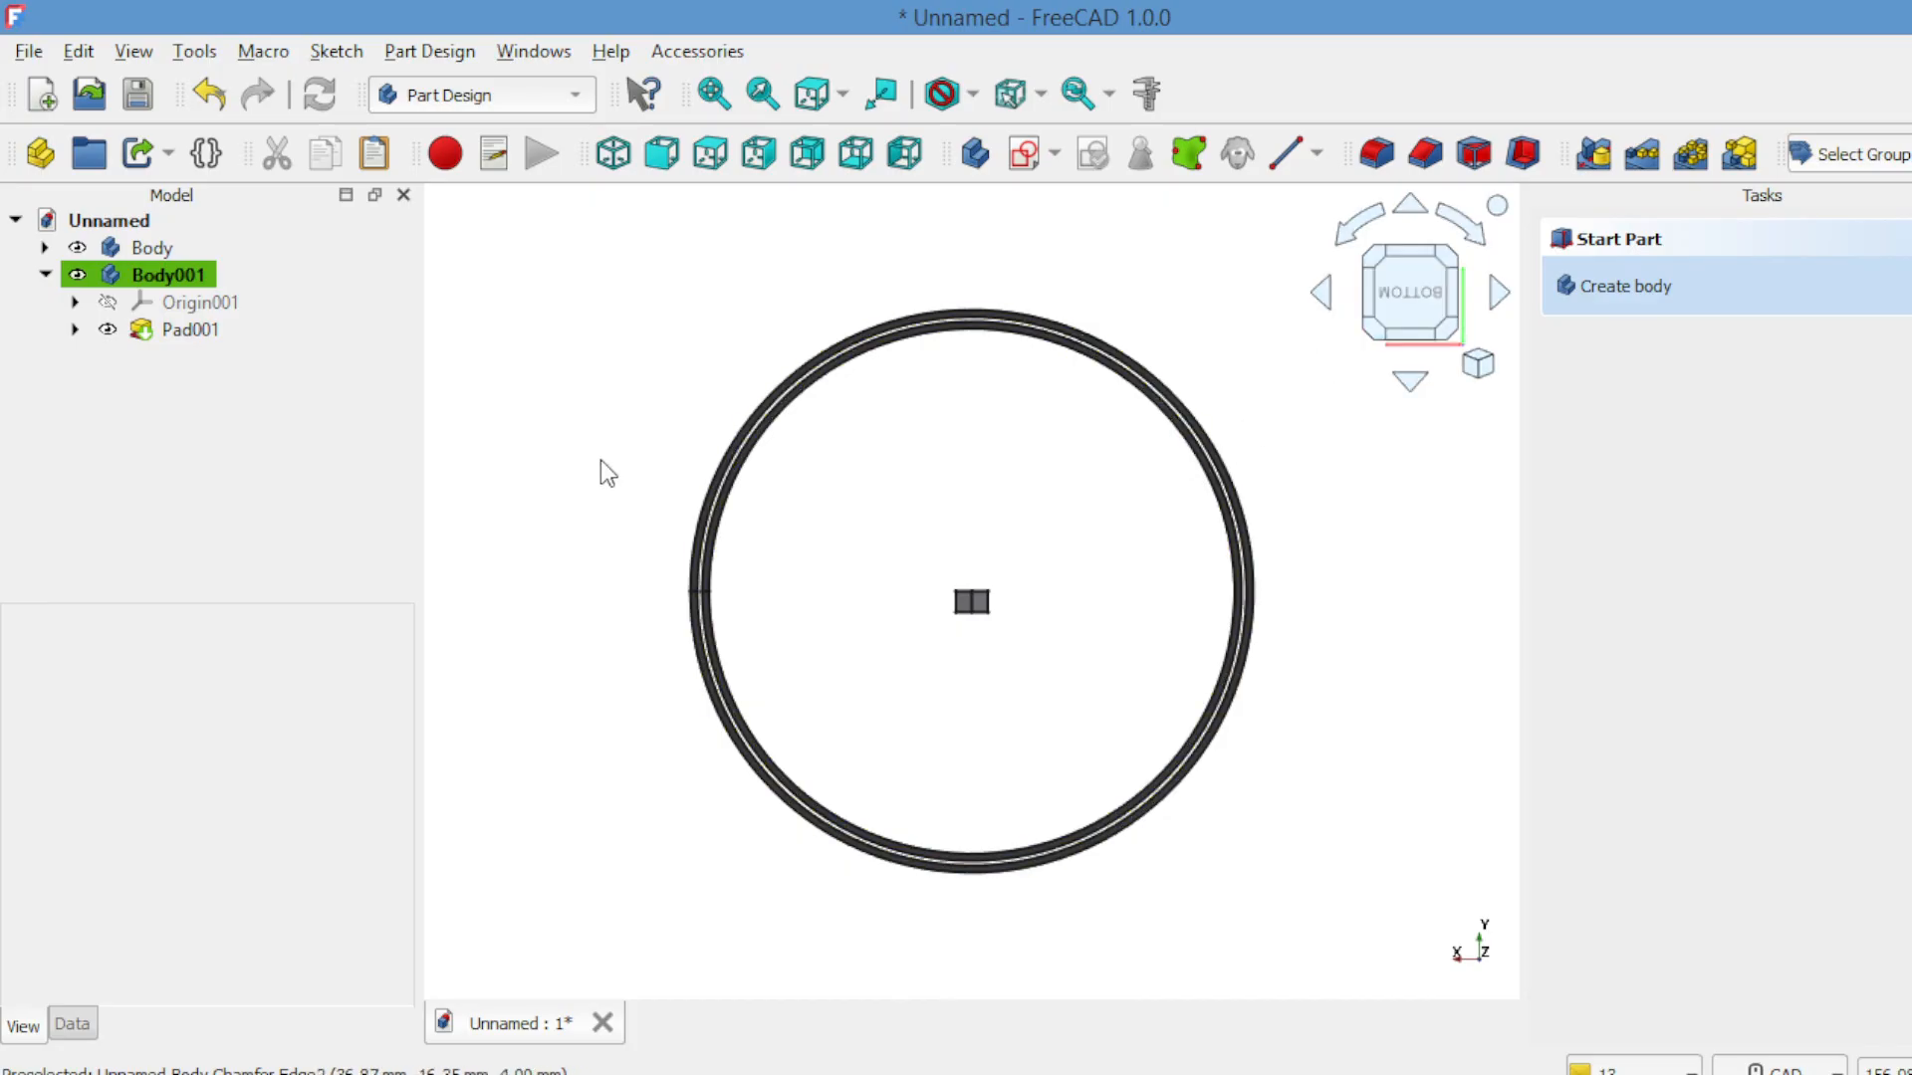
click(171, 278)
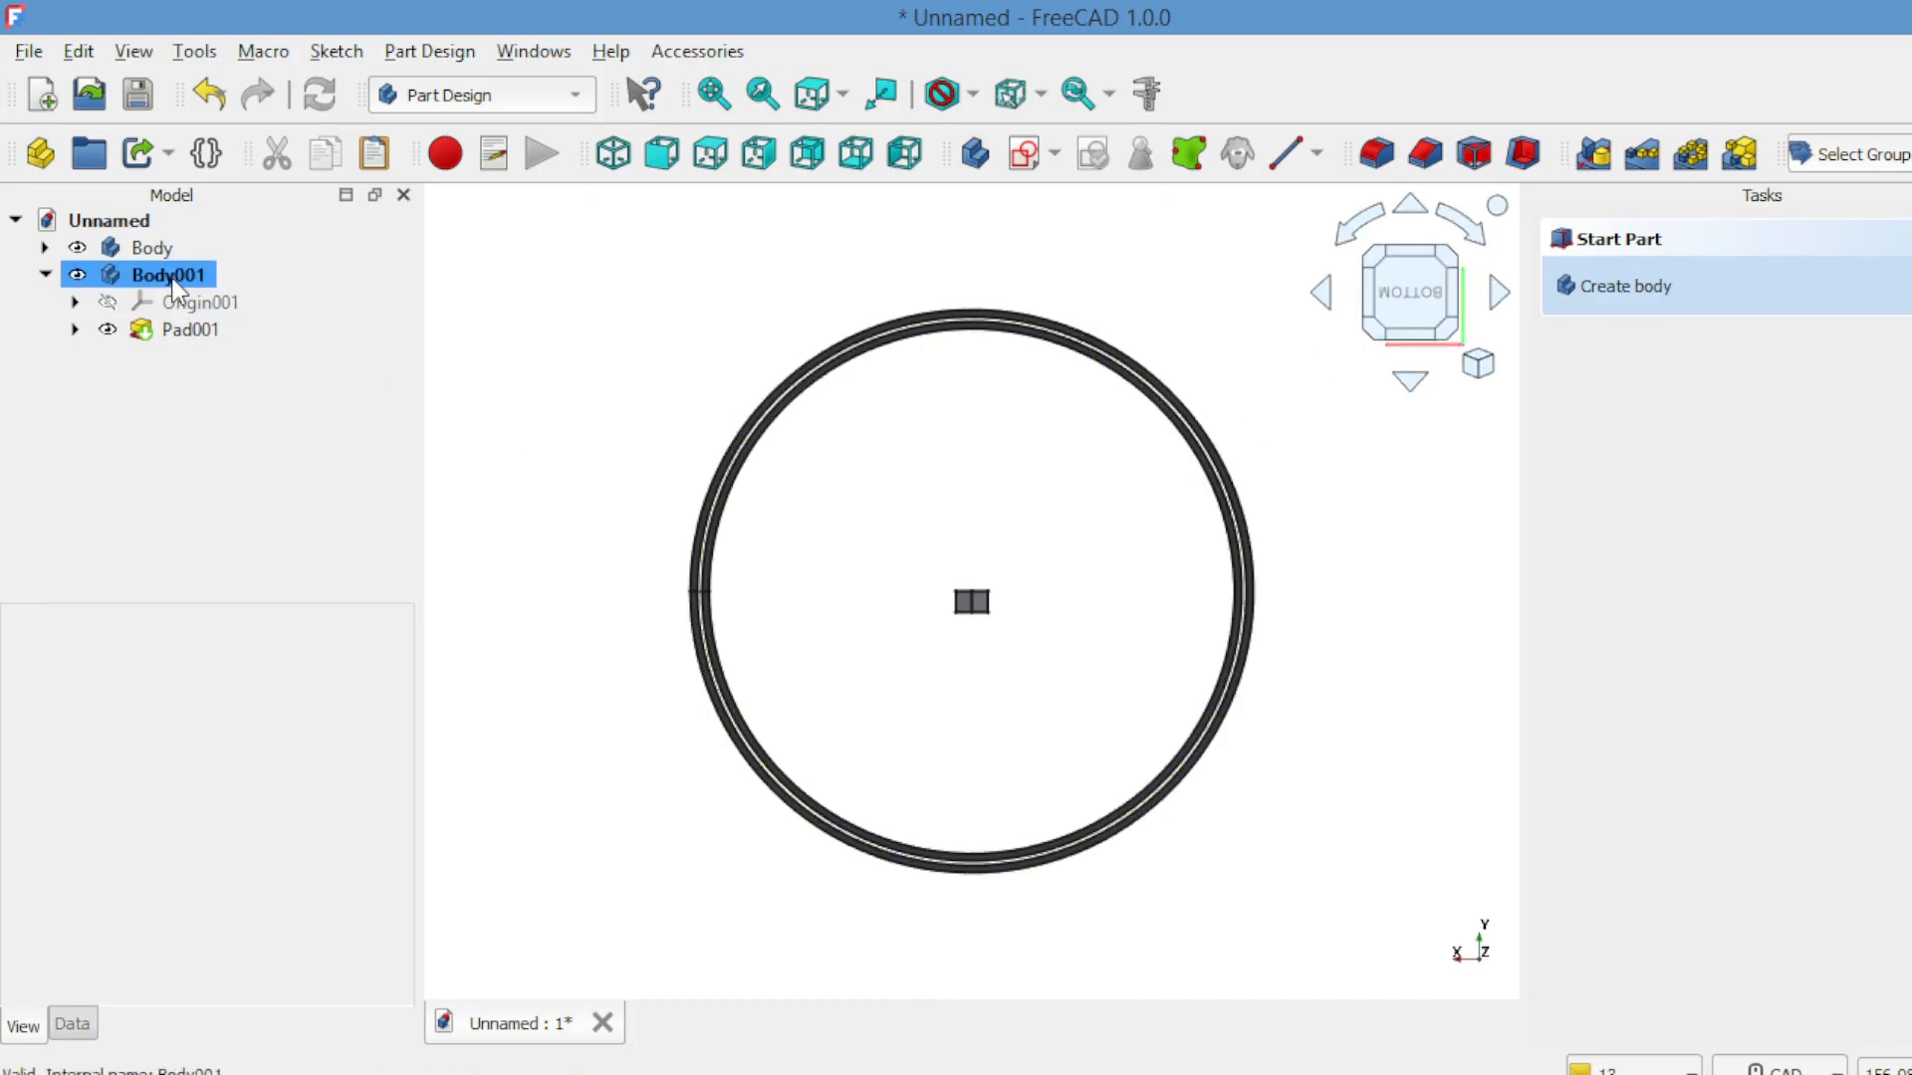
right_click(458, 391)
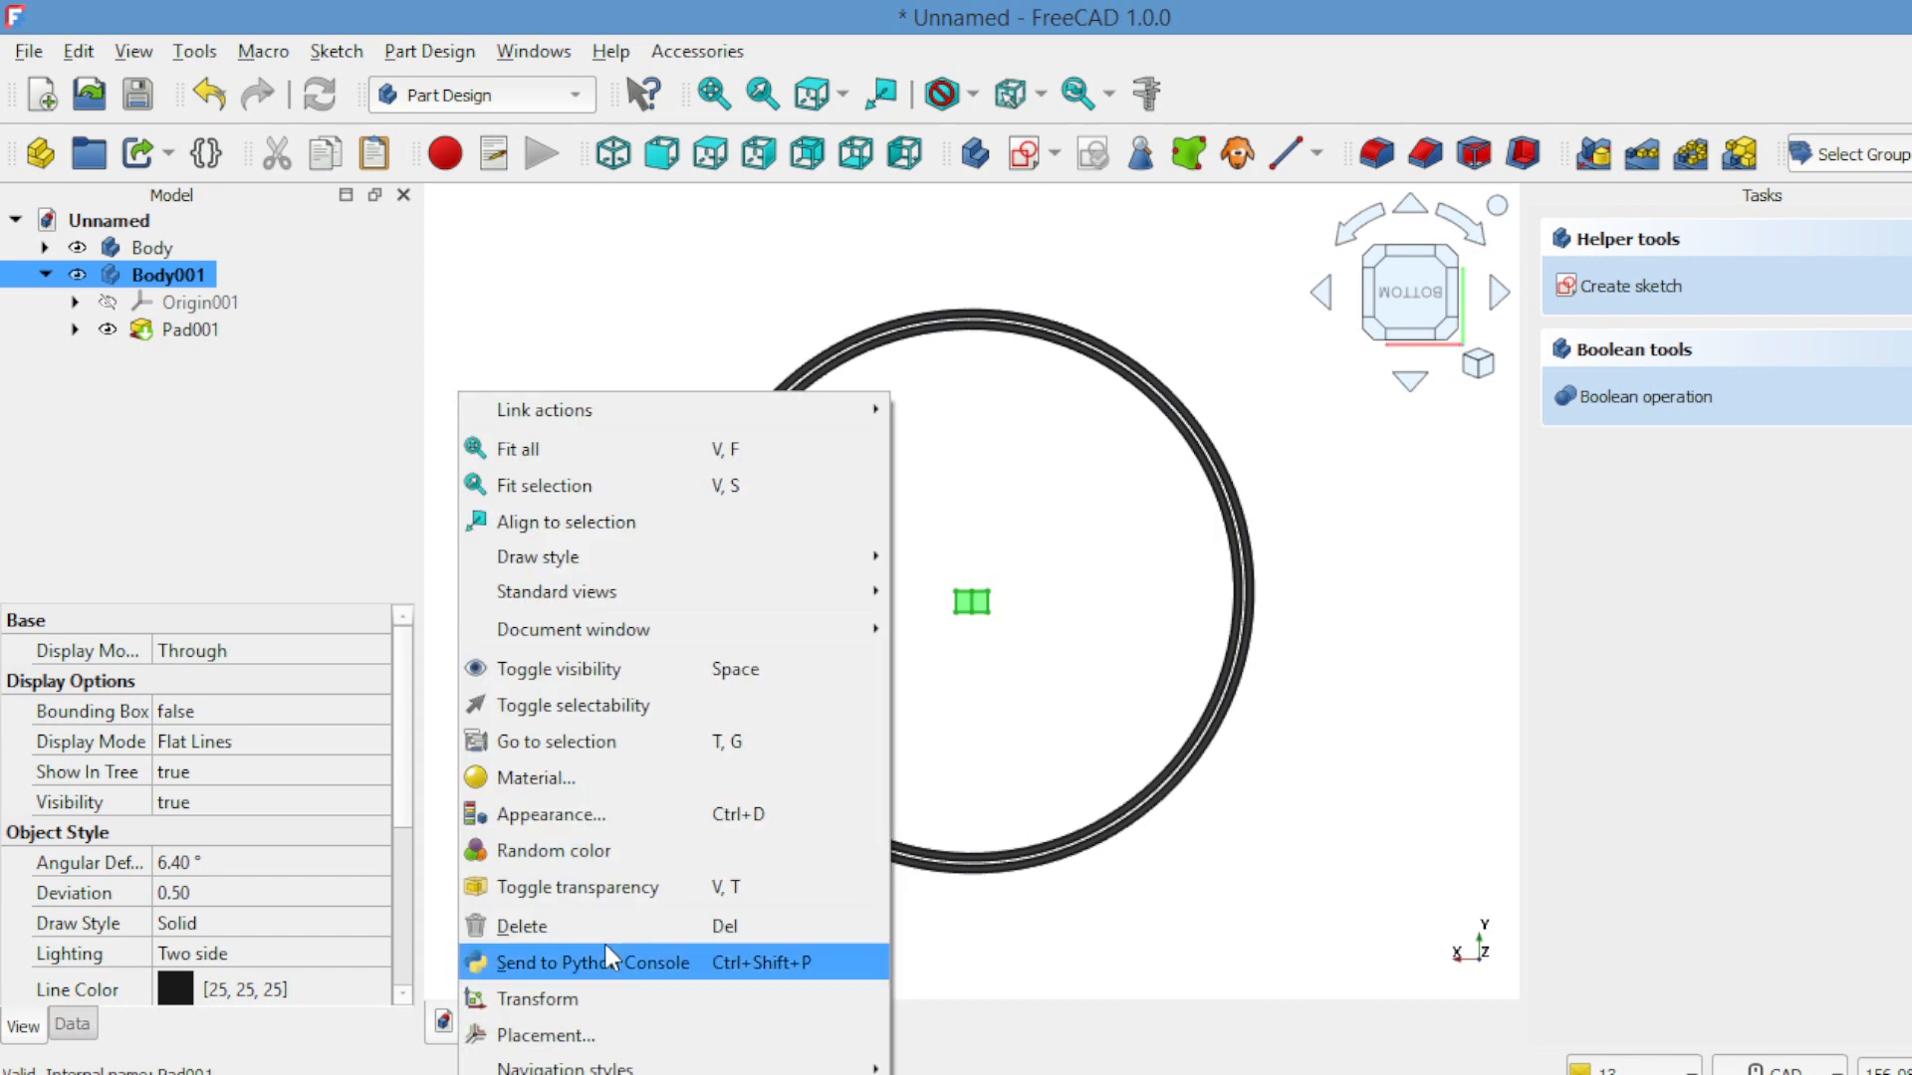
click(603, 996)
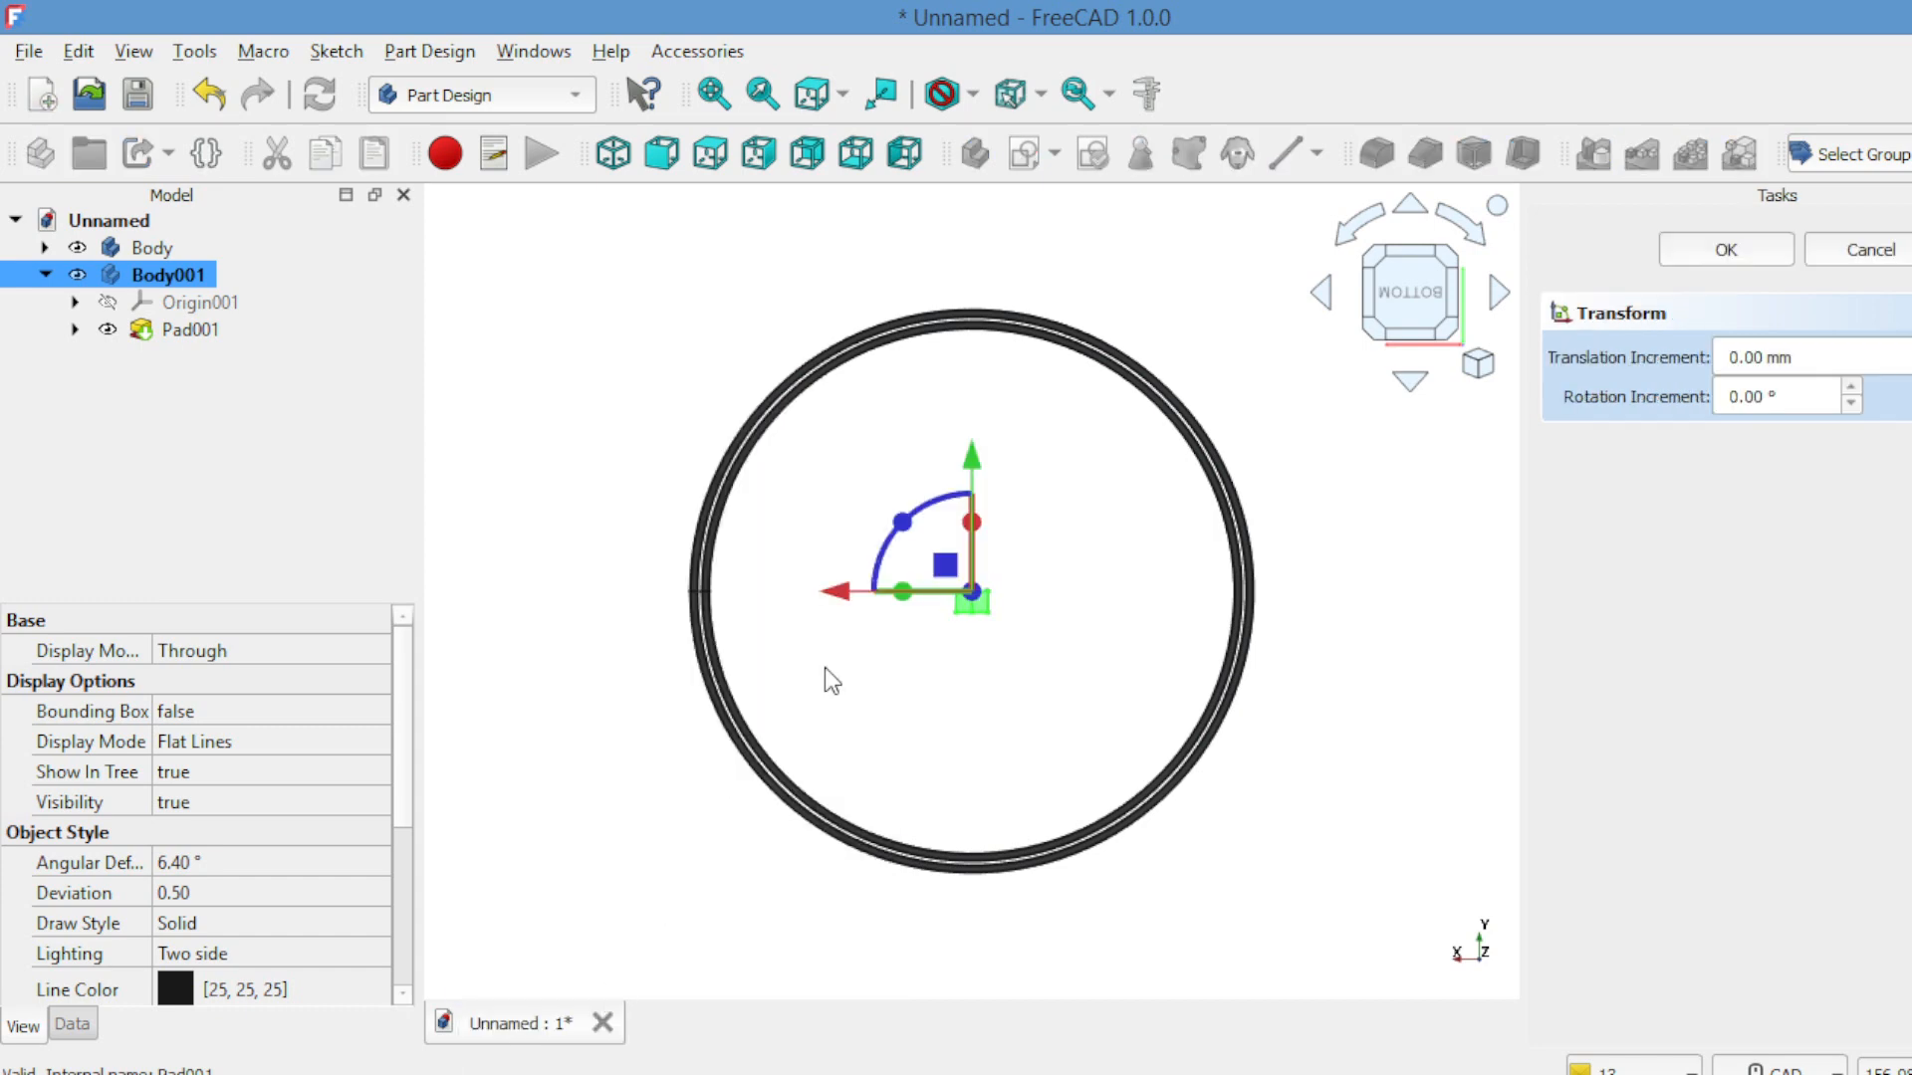
drag(970, 456, 957, 185)
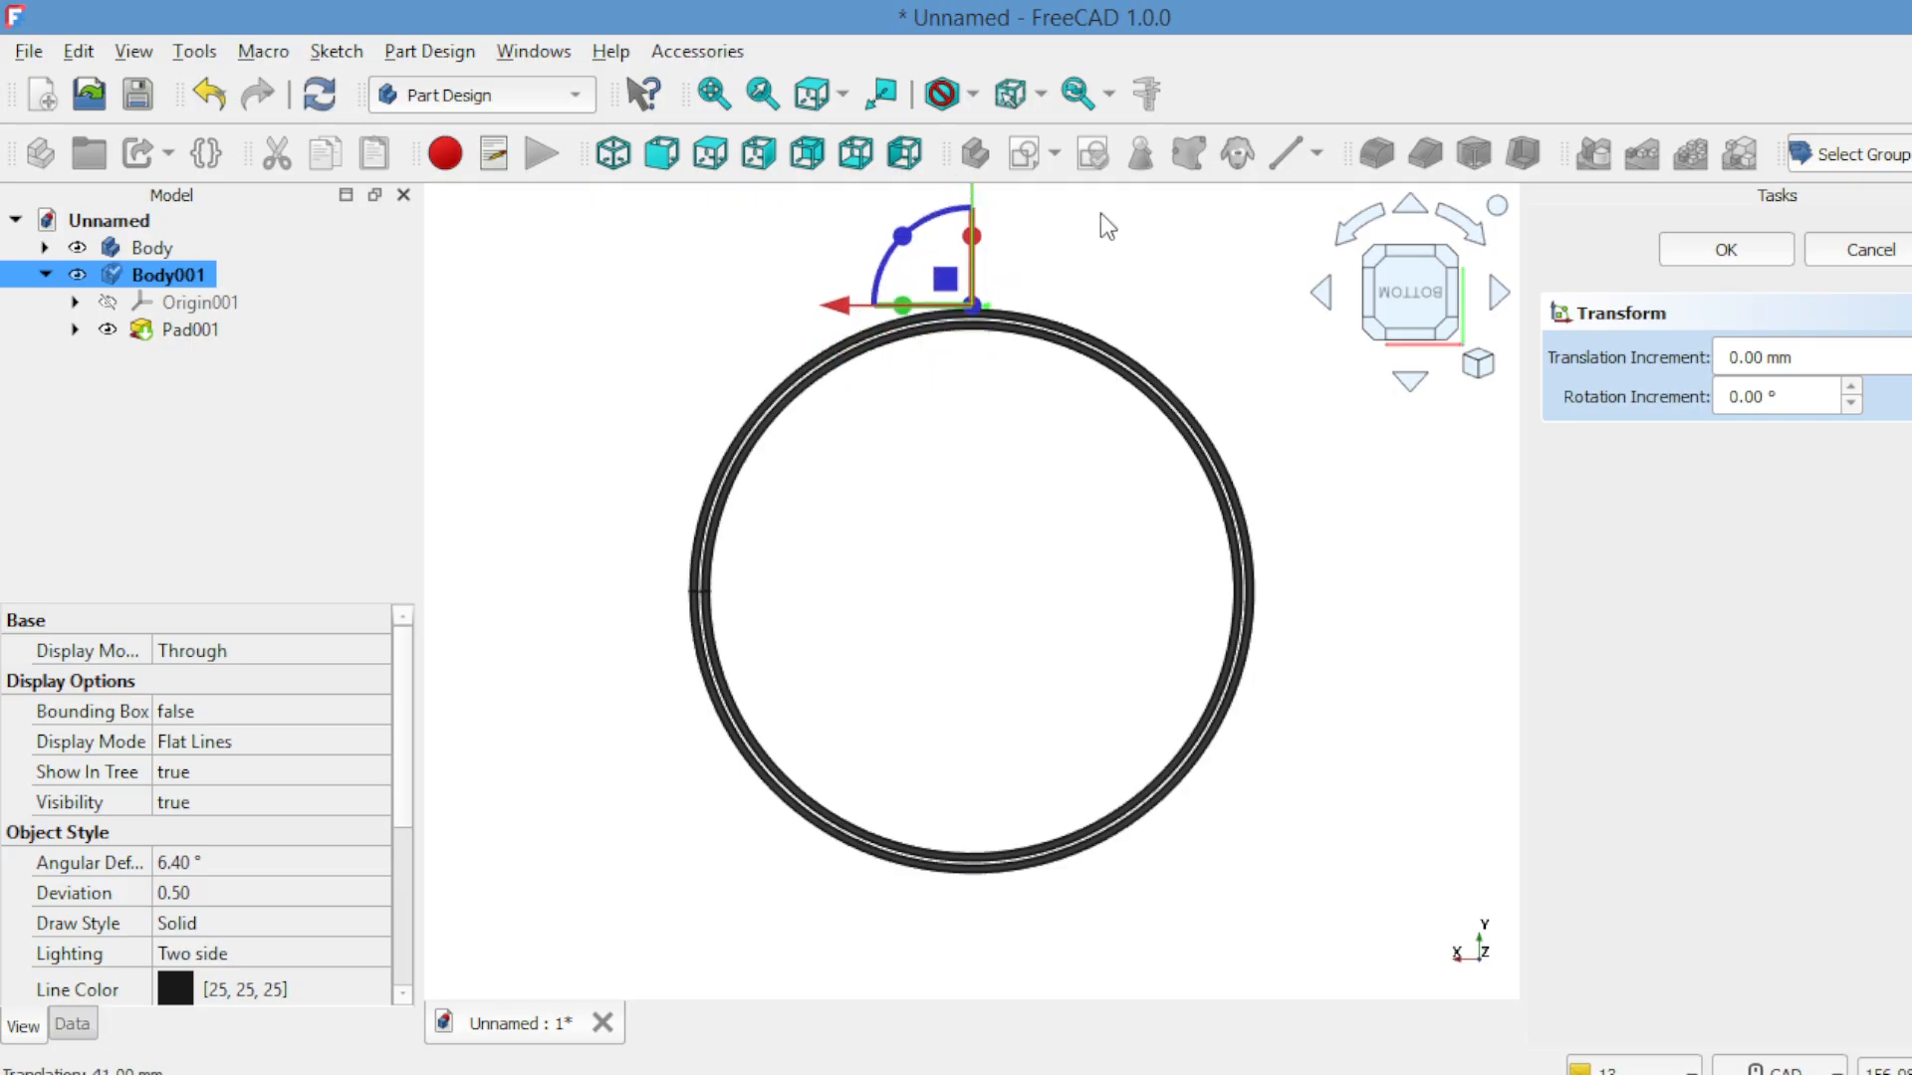
click(1682, 248)
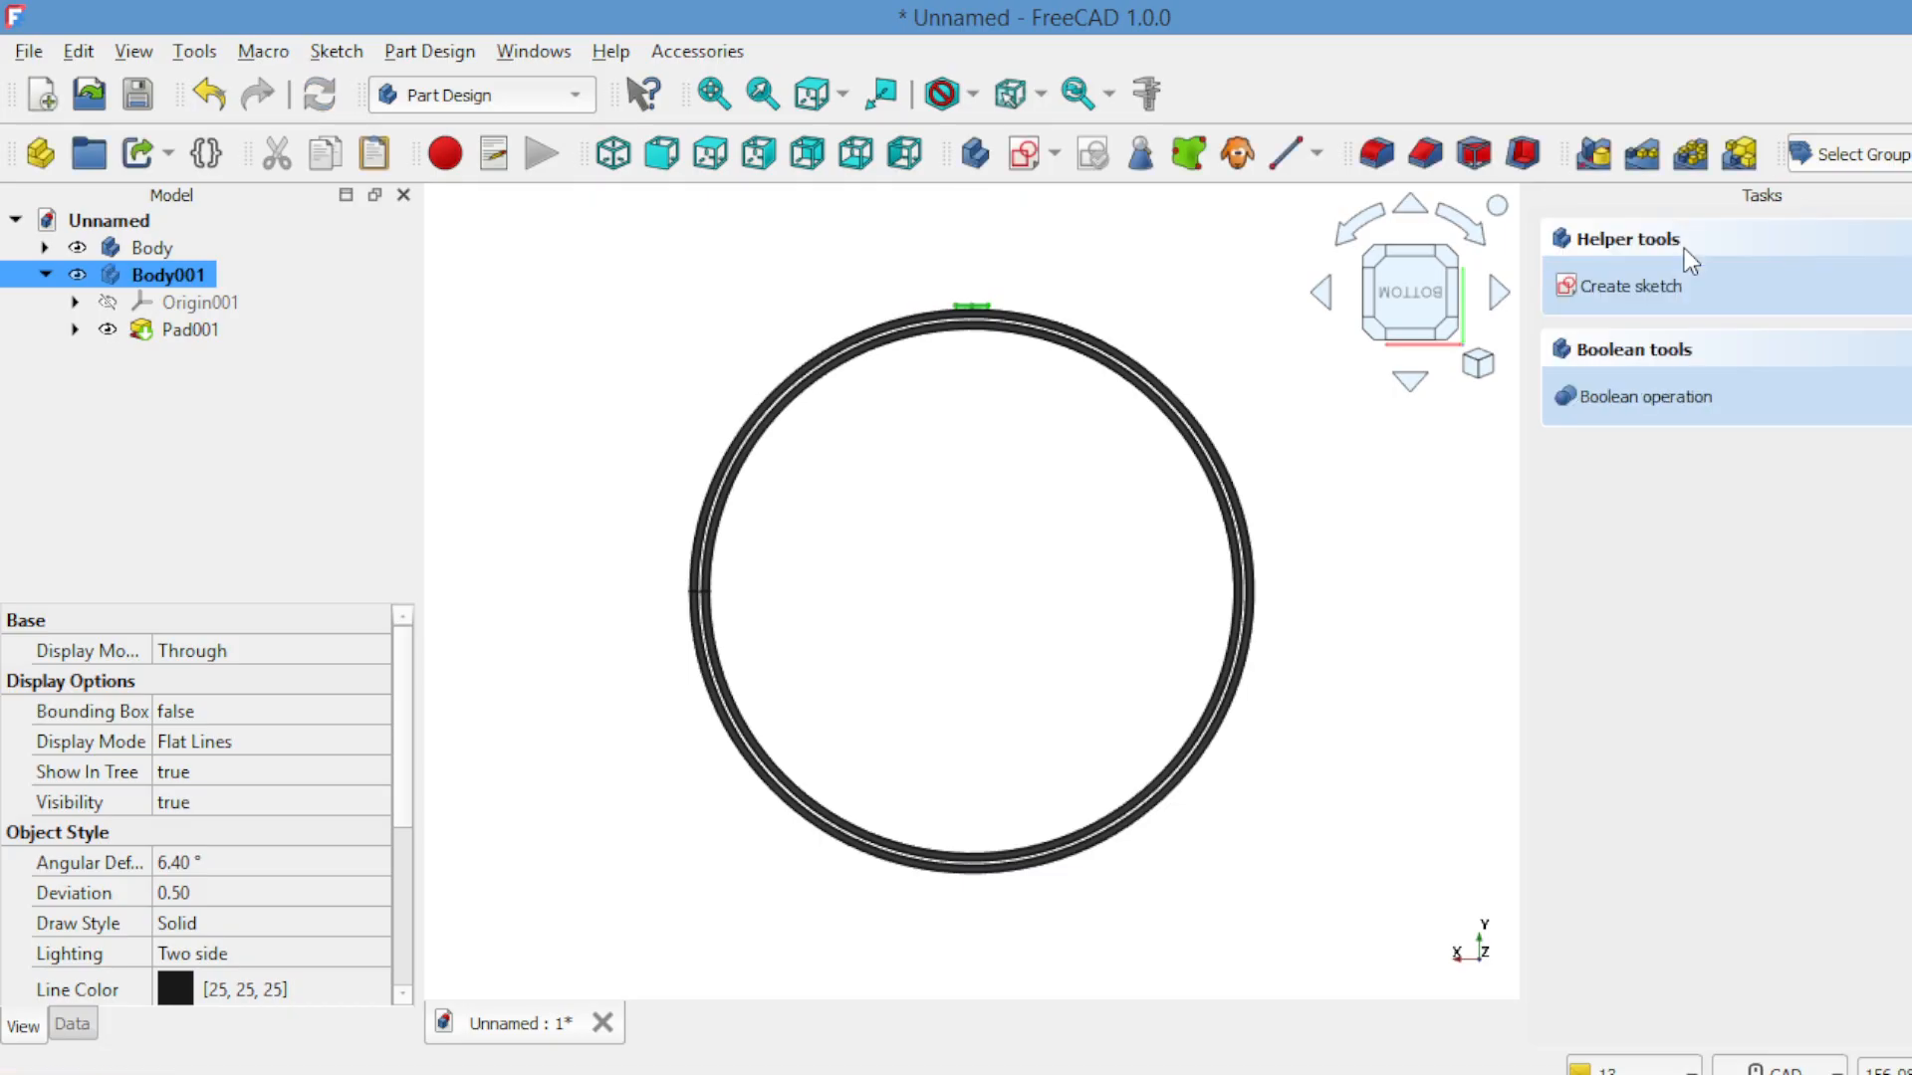
click(1499, 295)
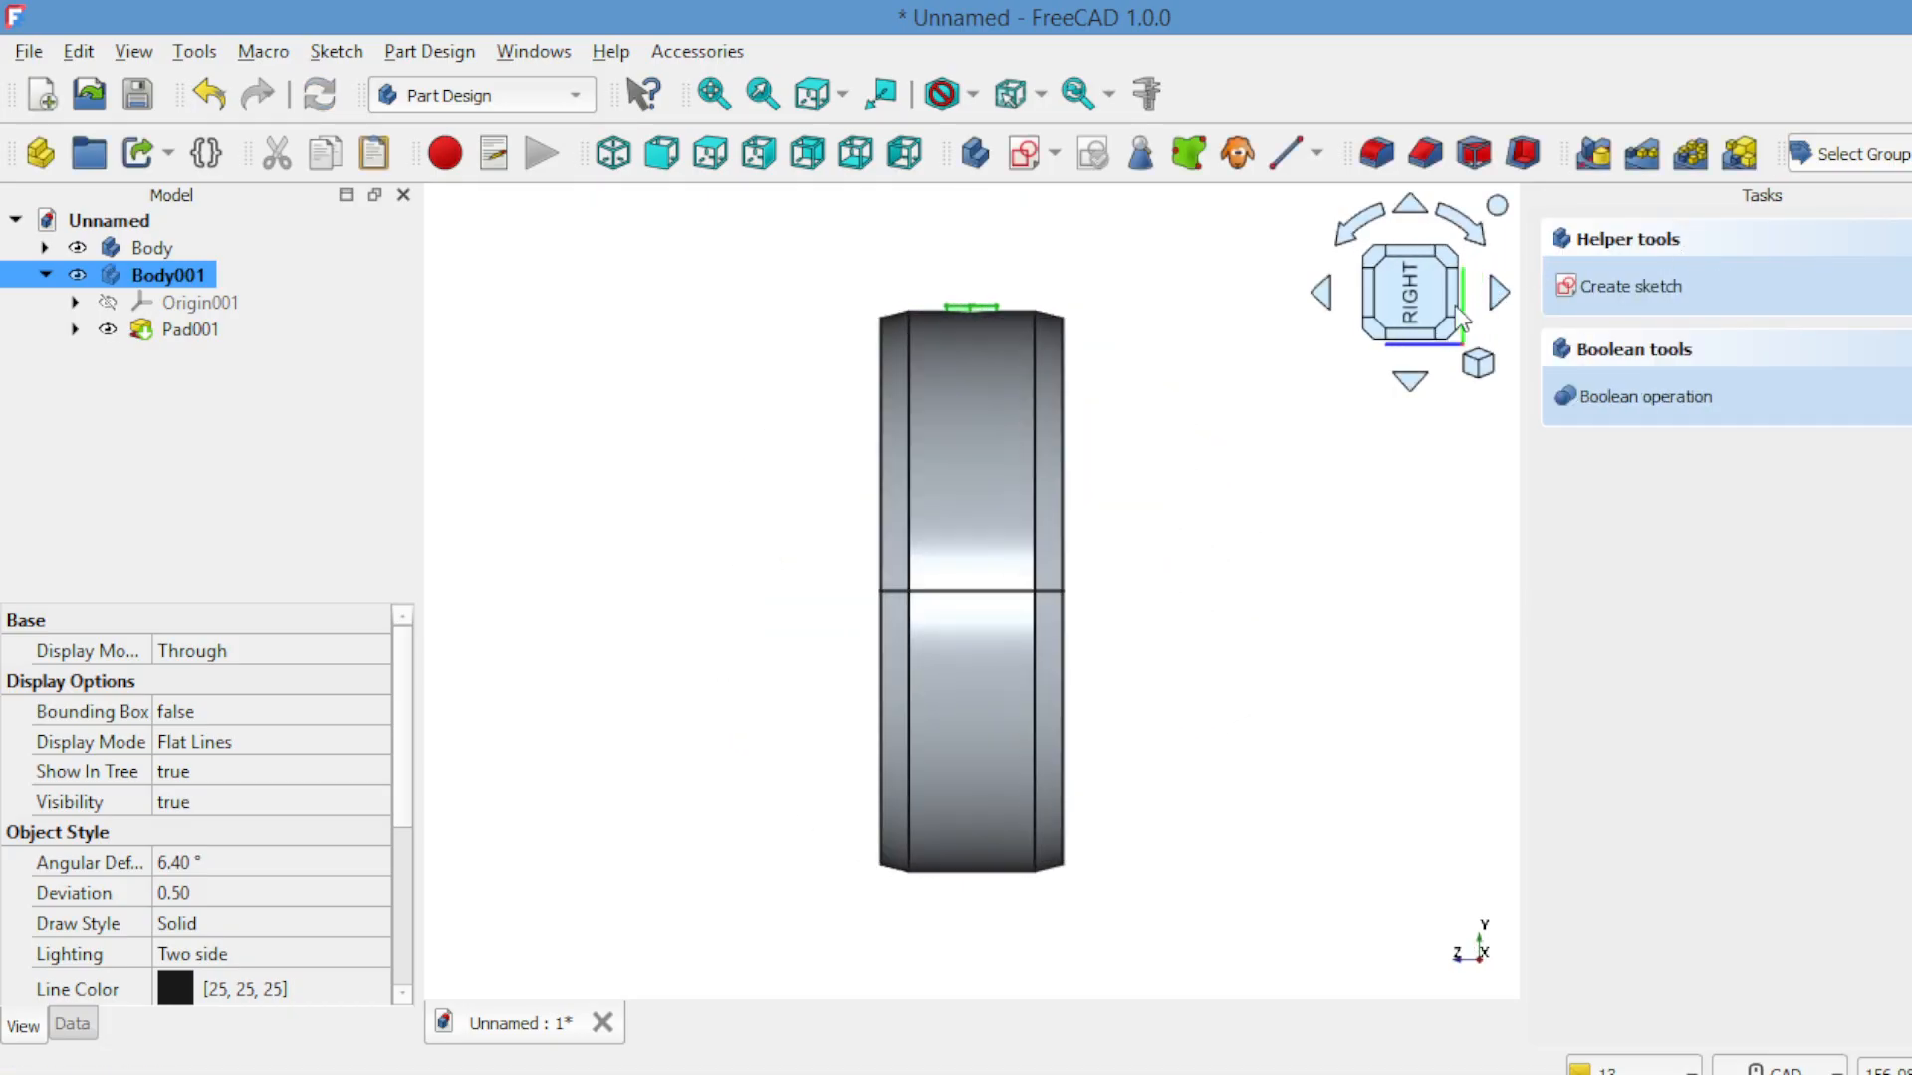
click(1408, 381)
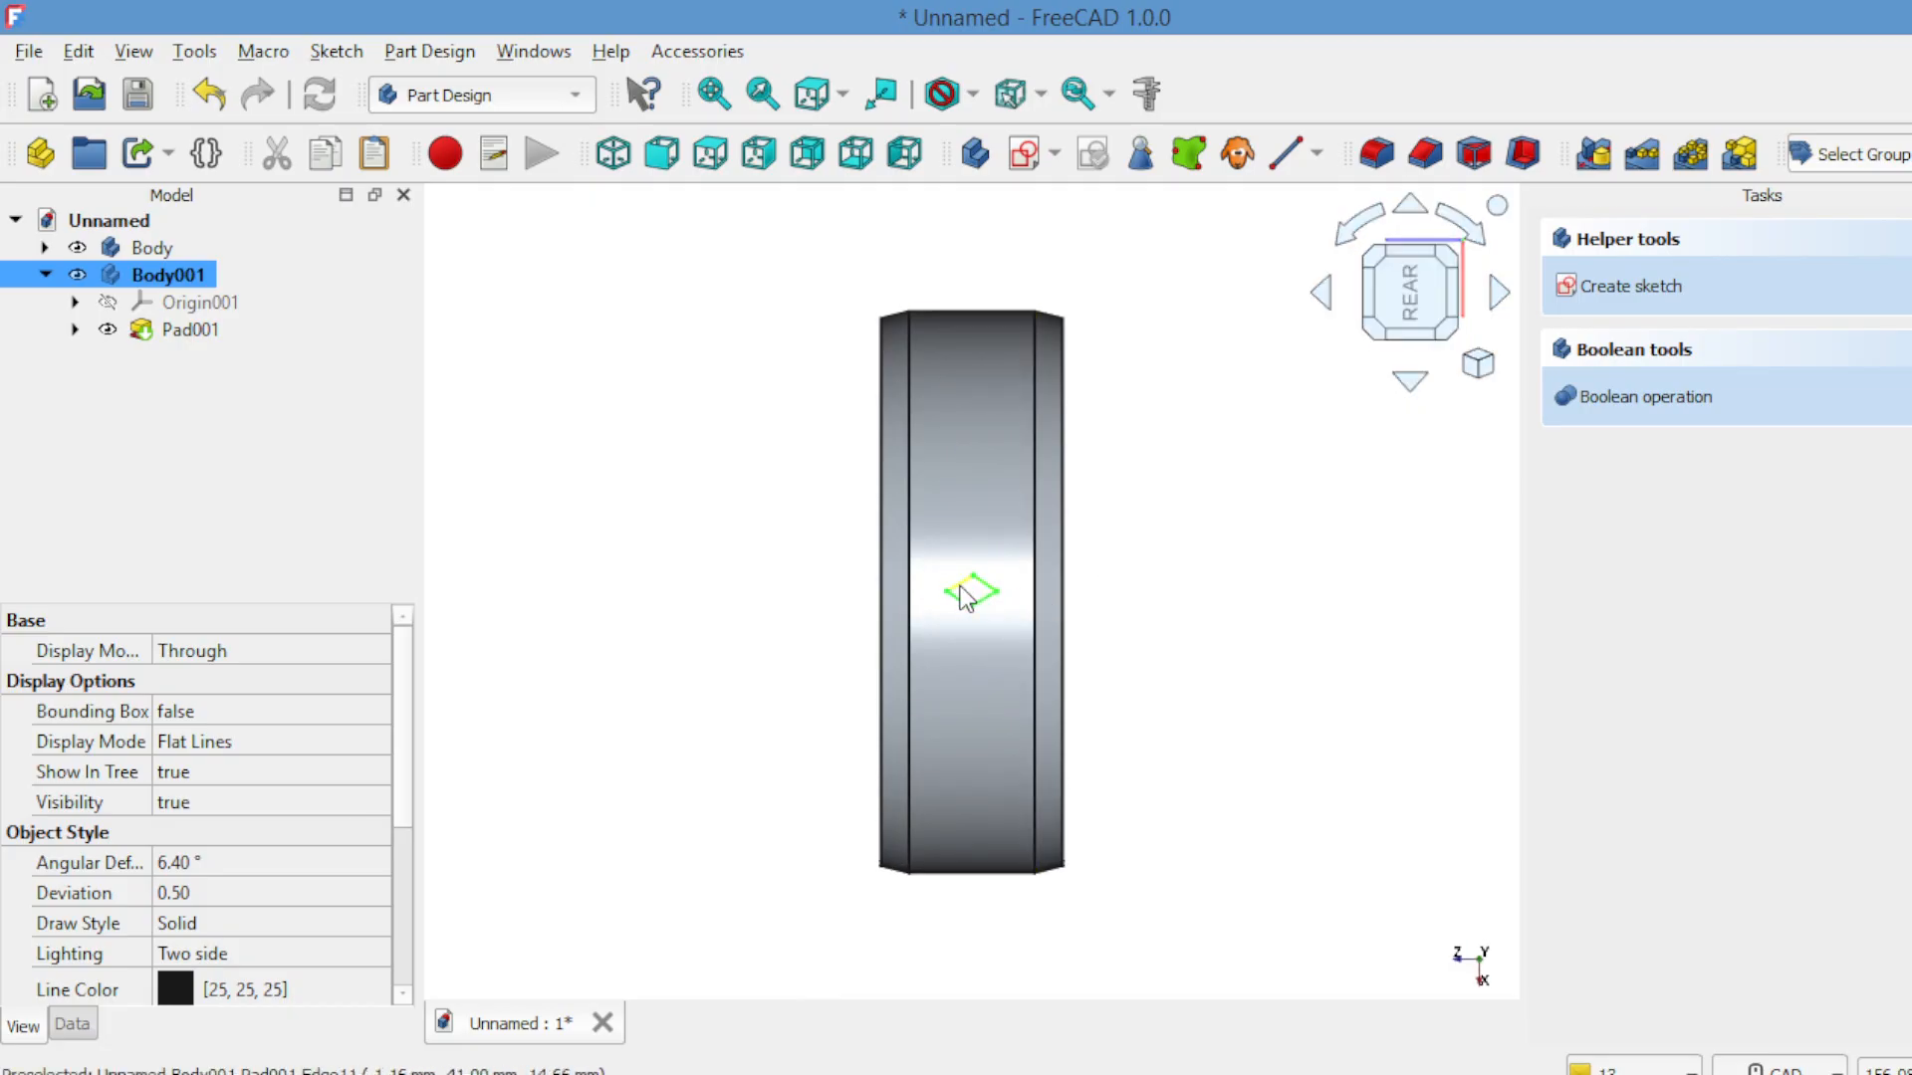
click(1407, 379)
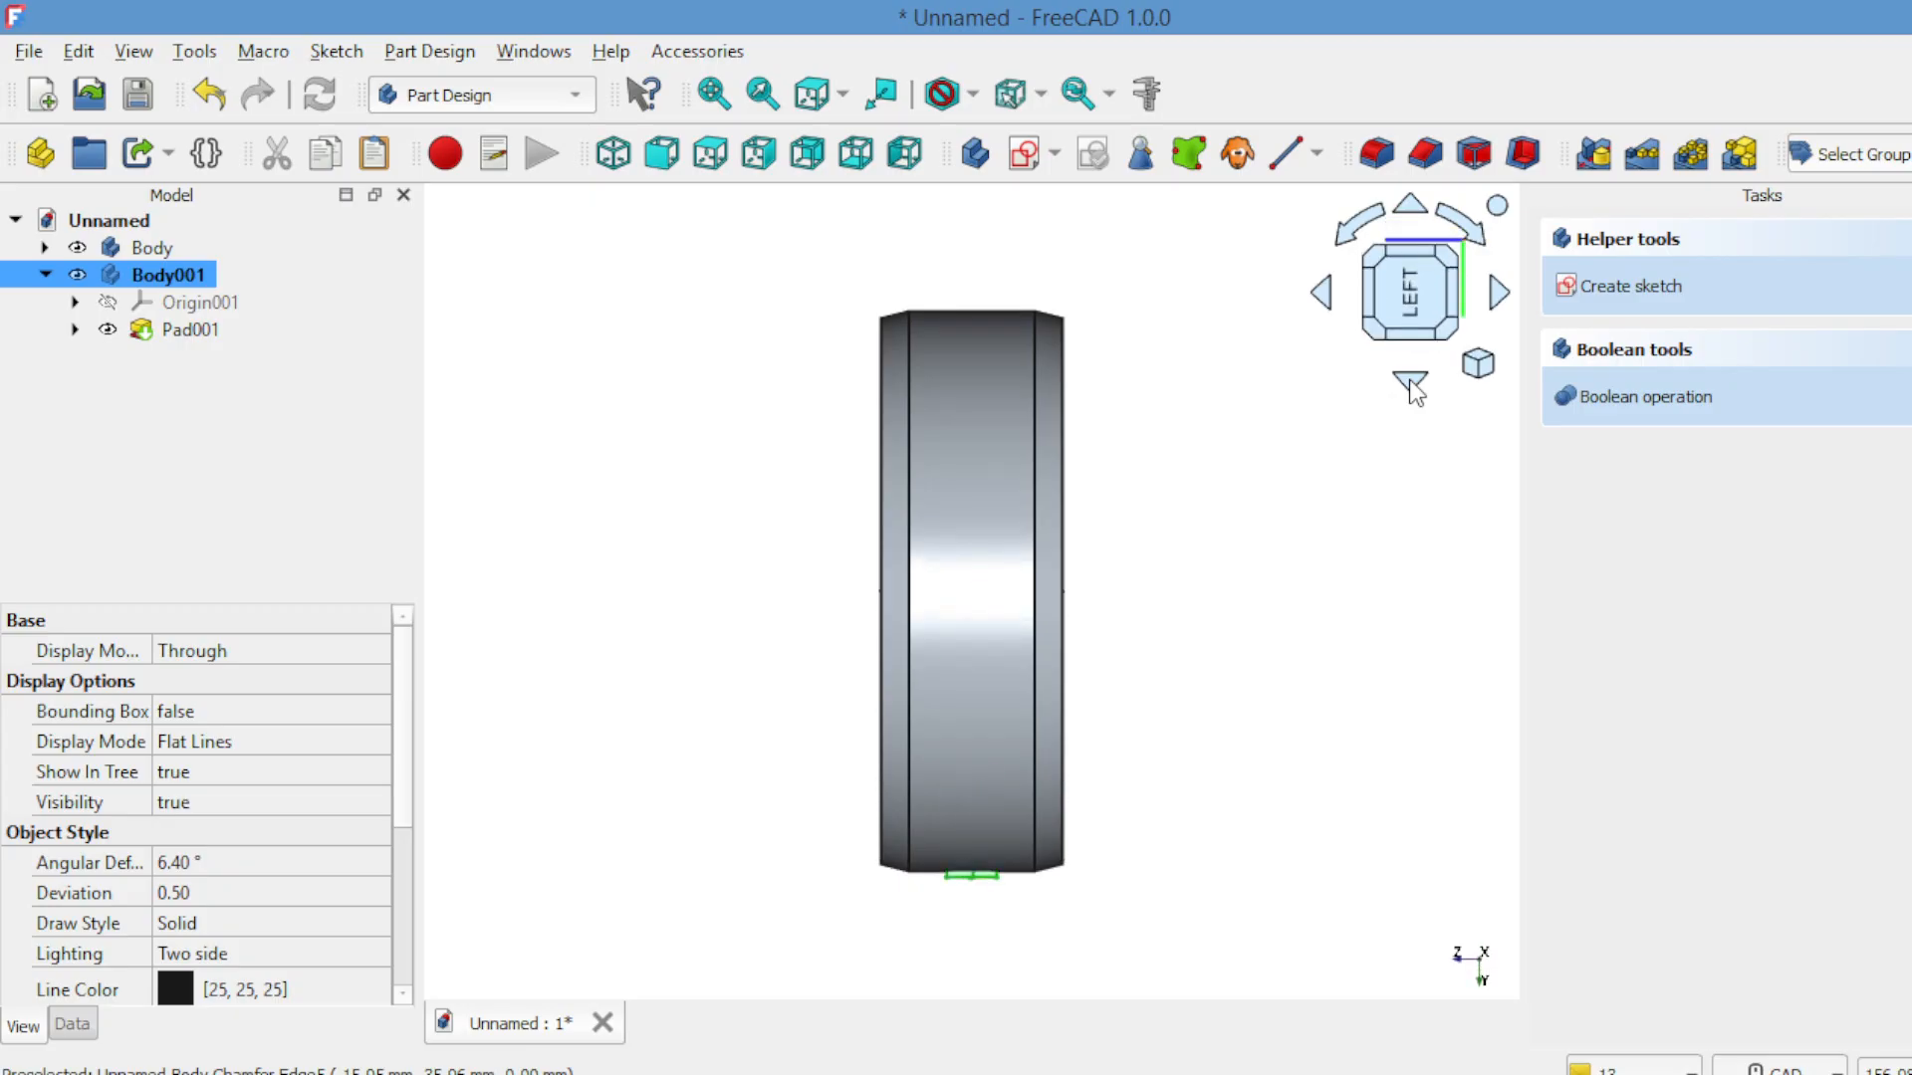
click(1406, 206)
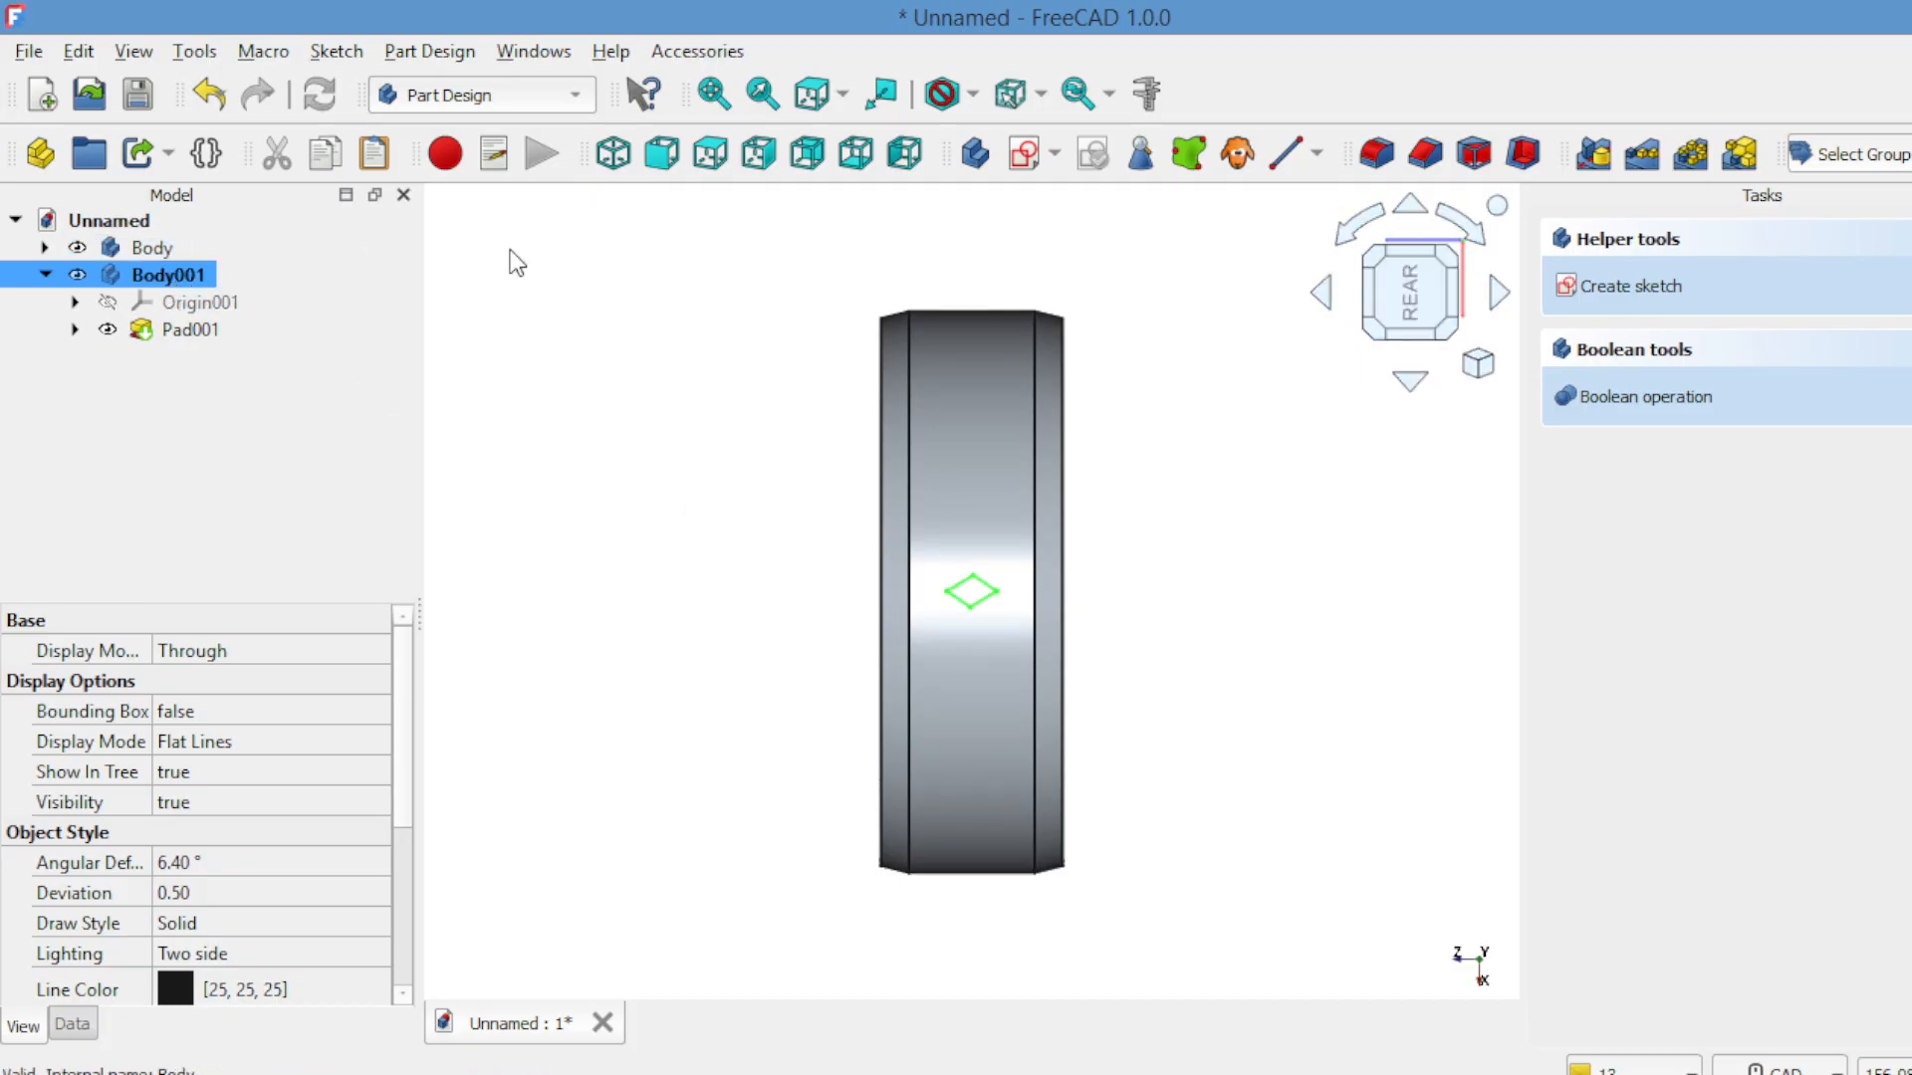
In the Draft workbench, create a 360° polar array of the diamond body about the origin, with enough elements for neighbouring diamonds to meet.
click(533, 93)
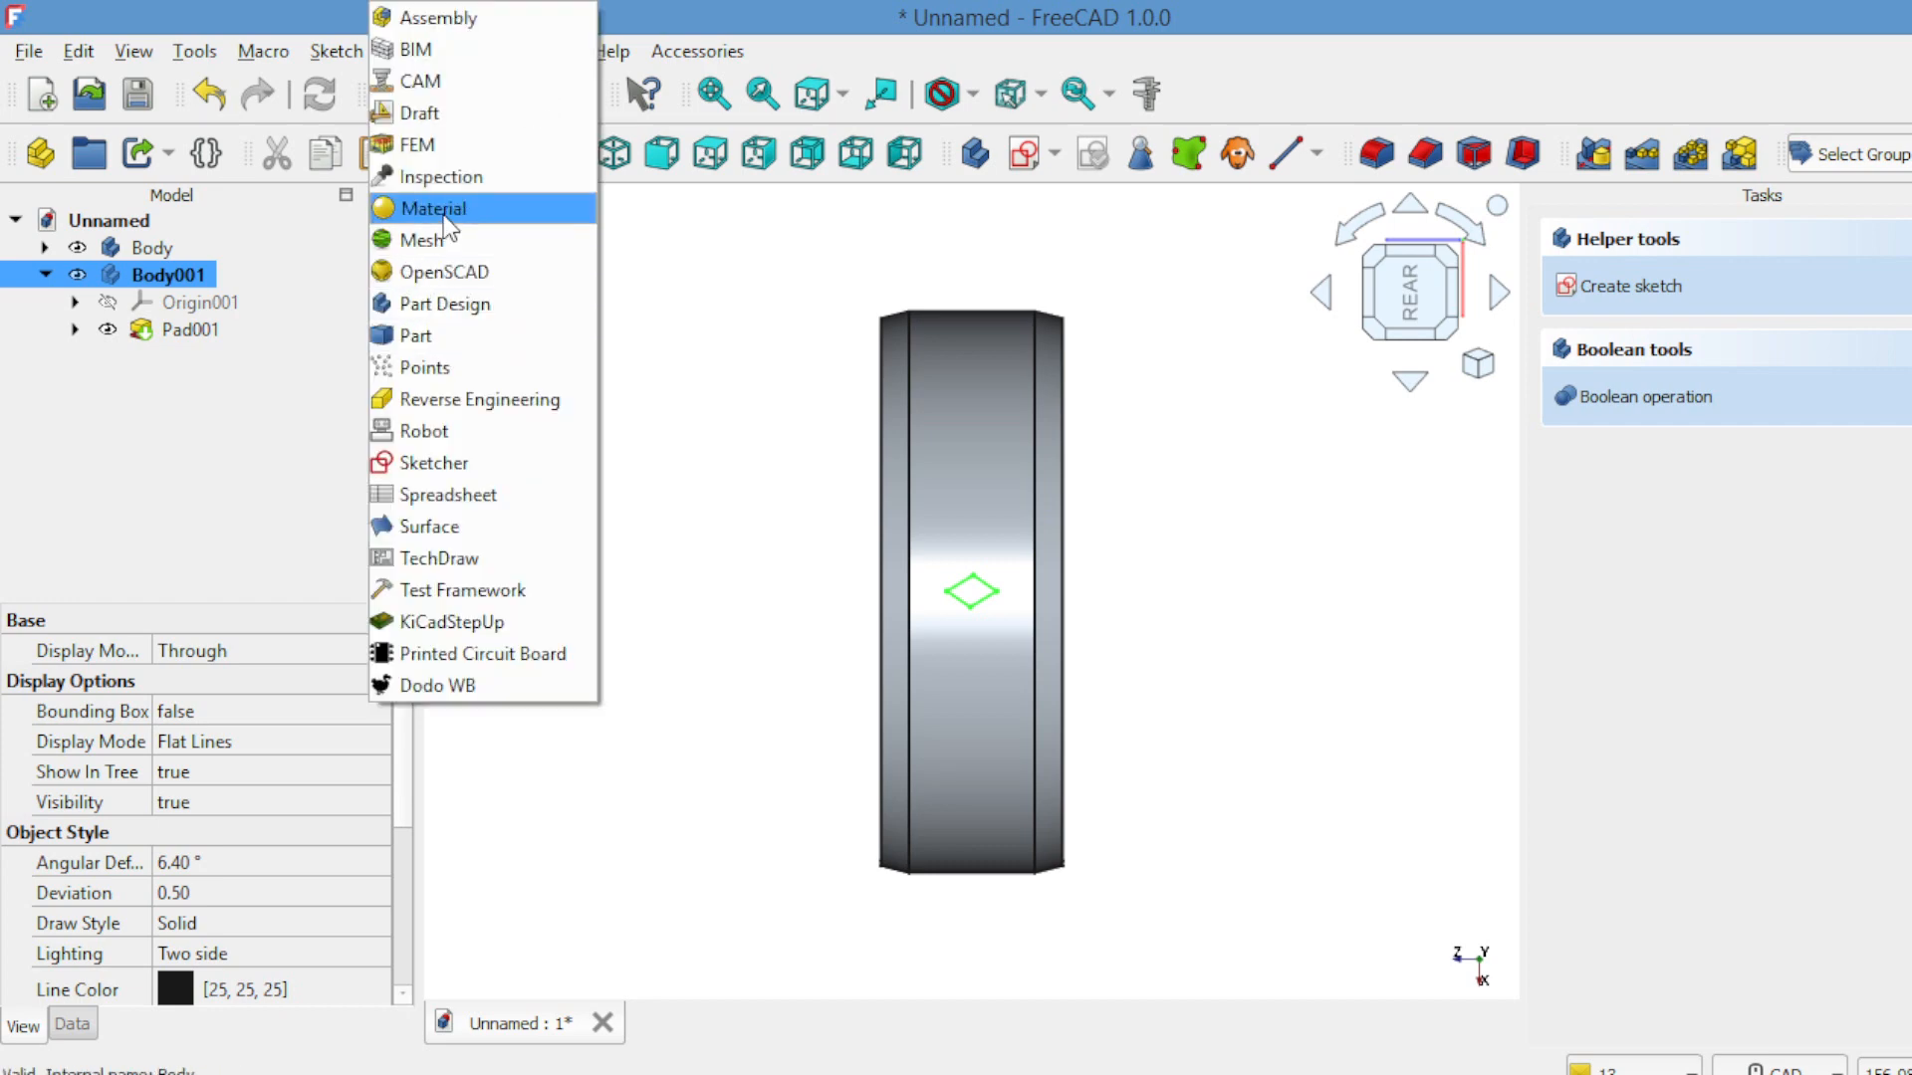
click(439, 113)
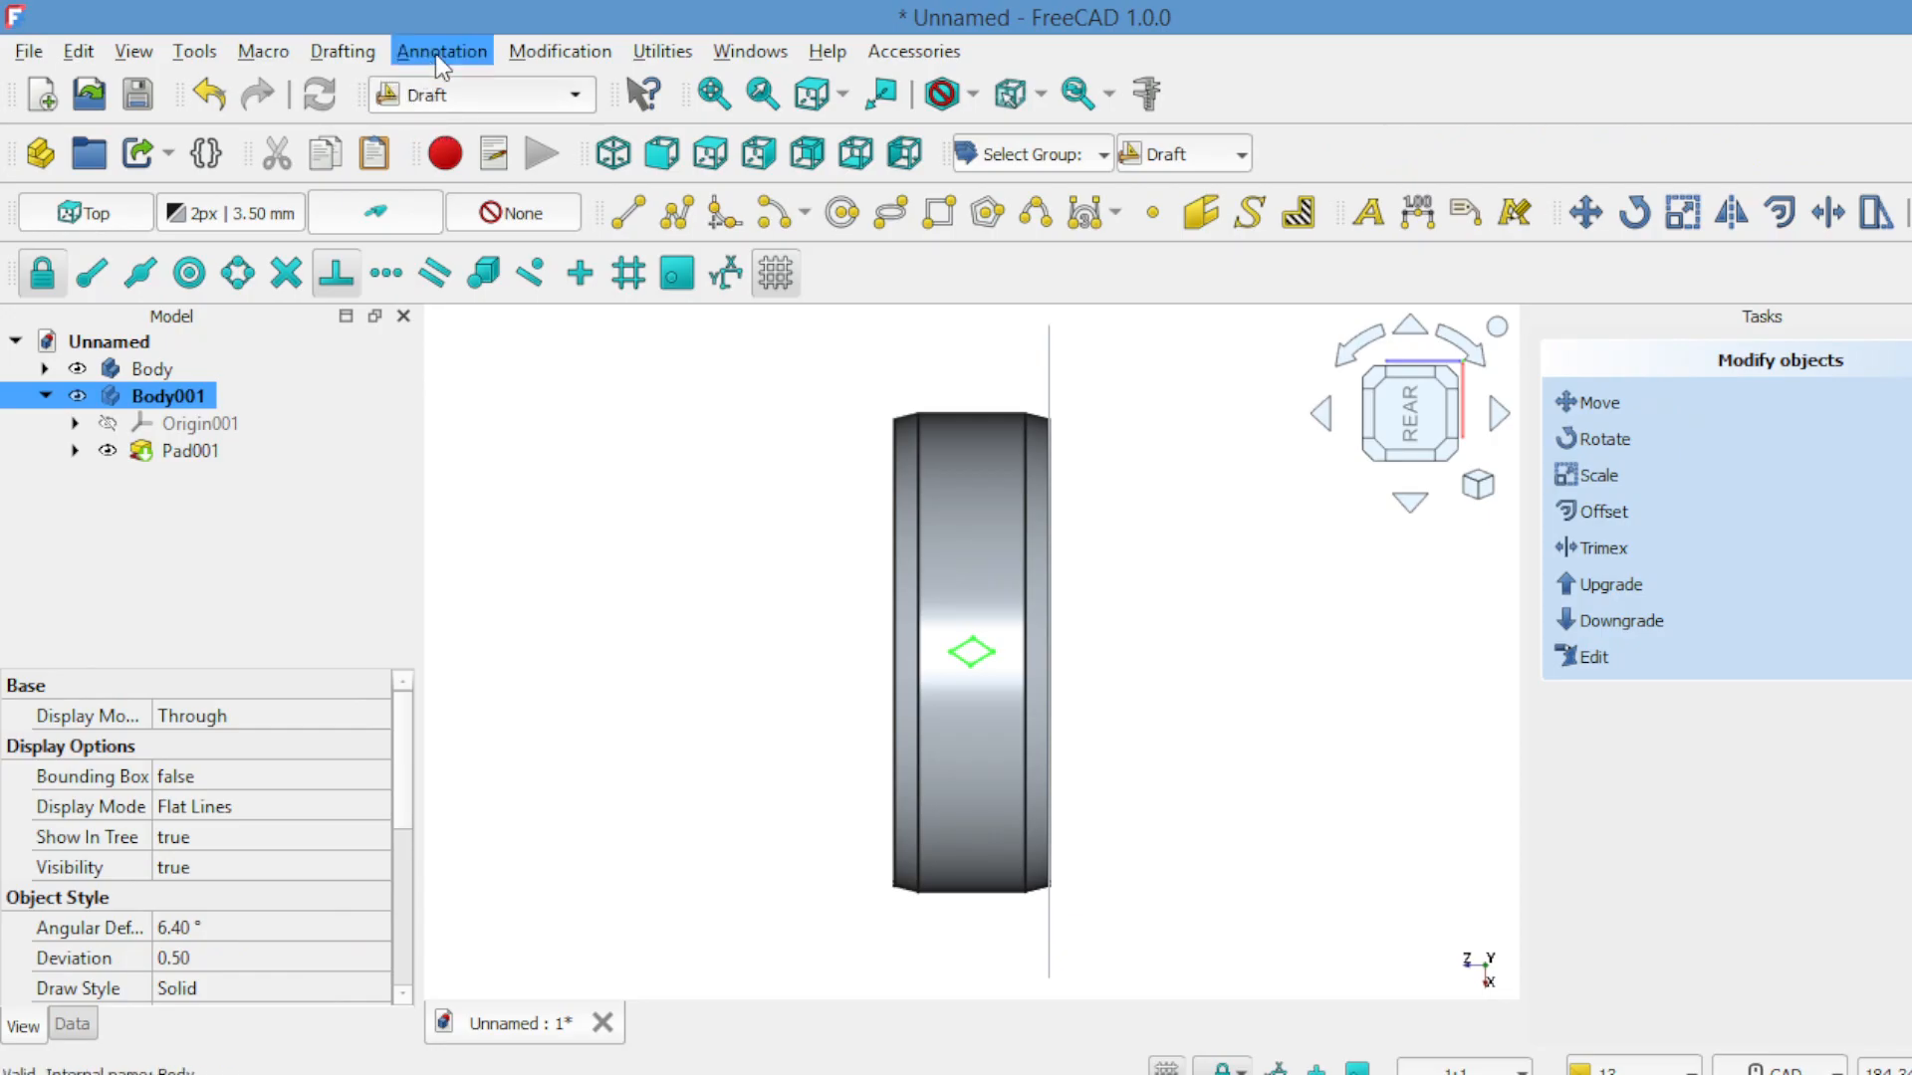
click(515, 55)
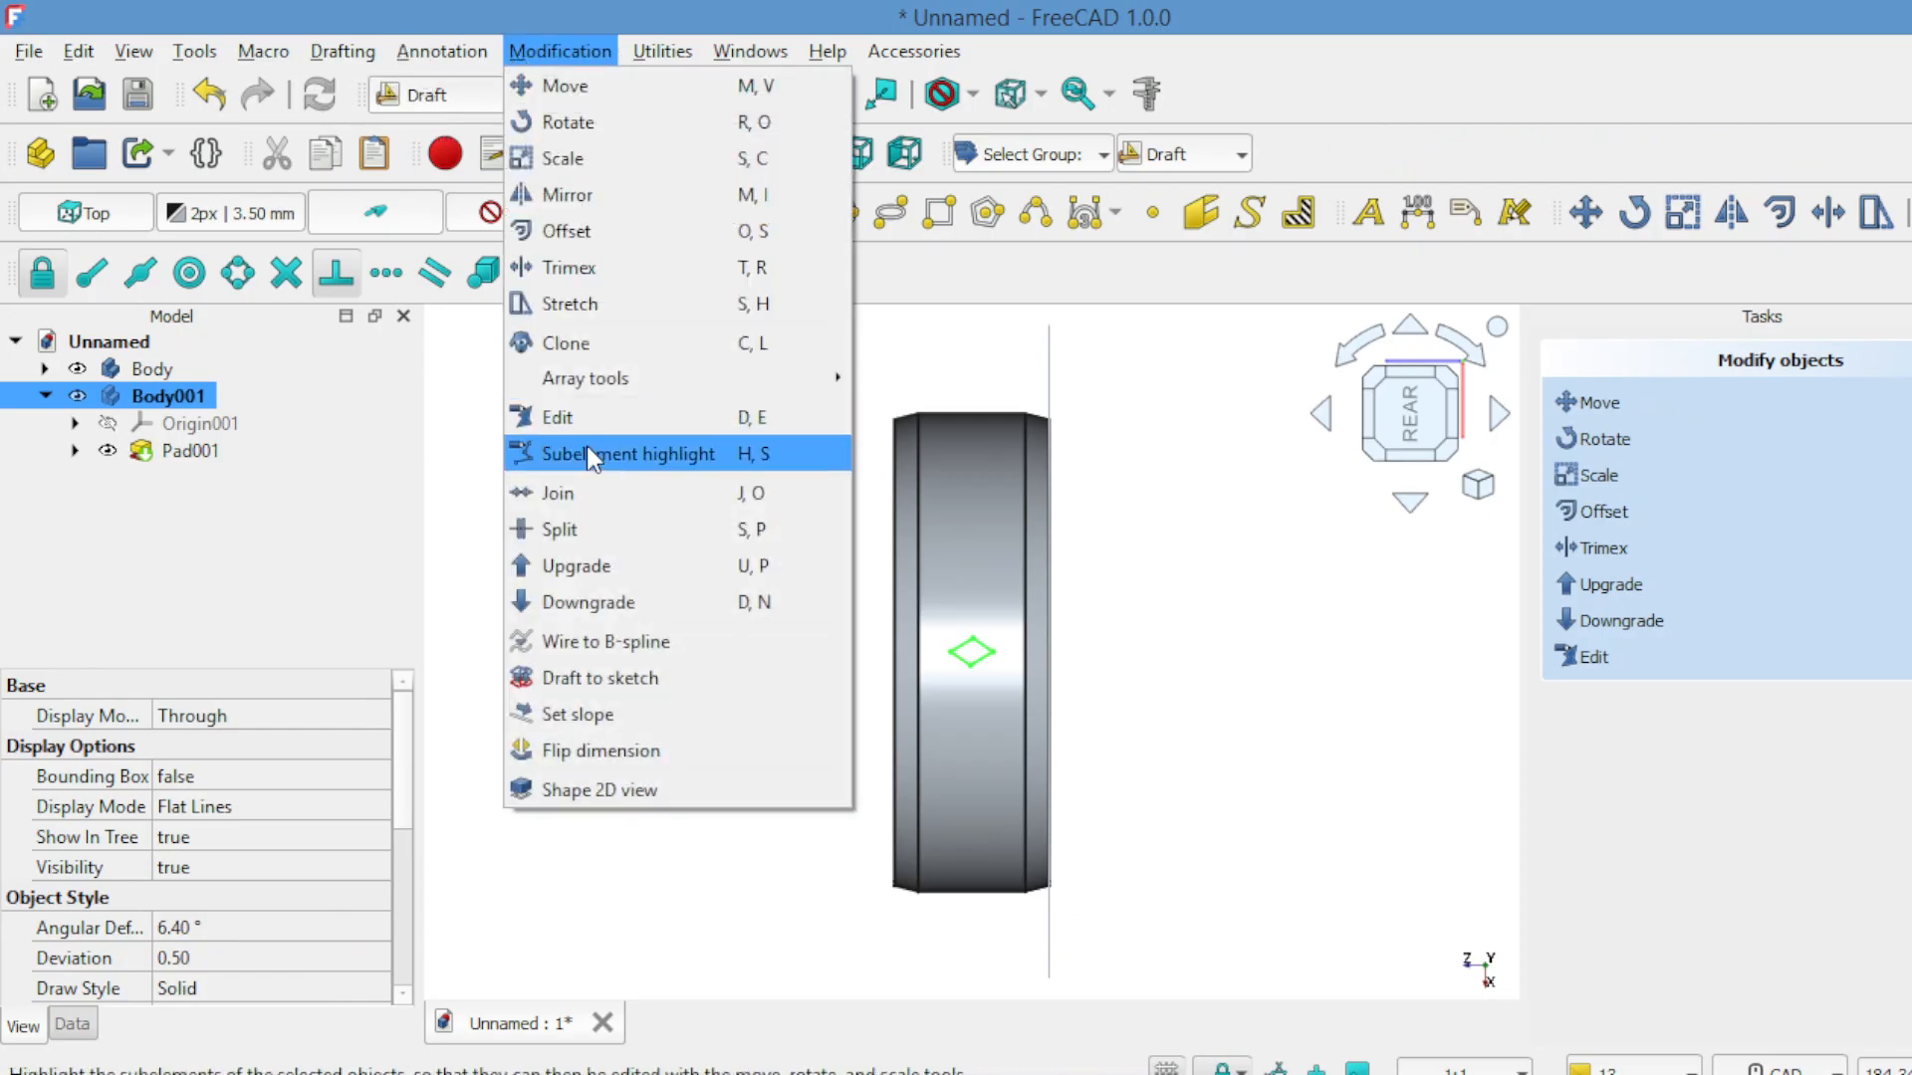
mouse_move(629, 391)
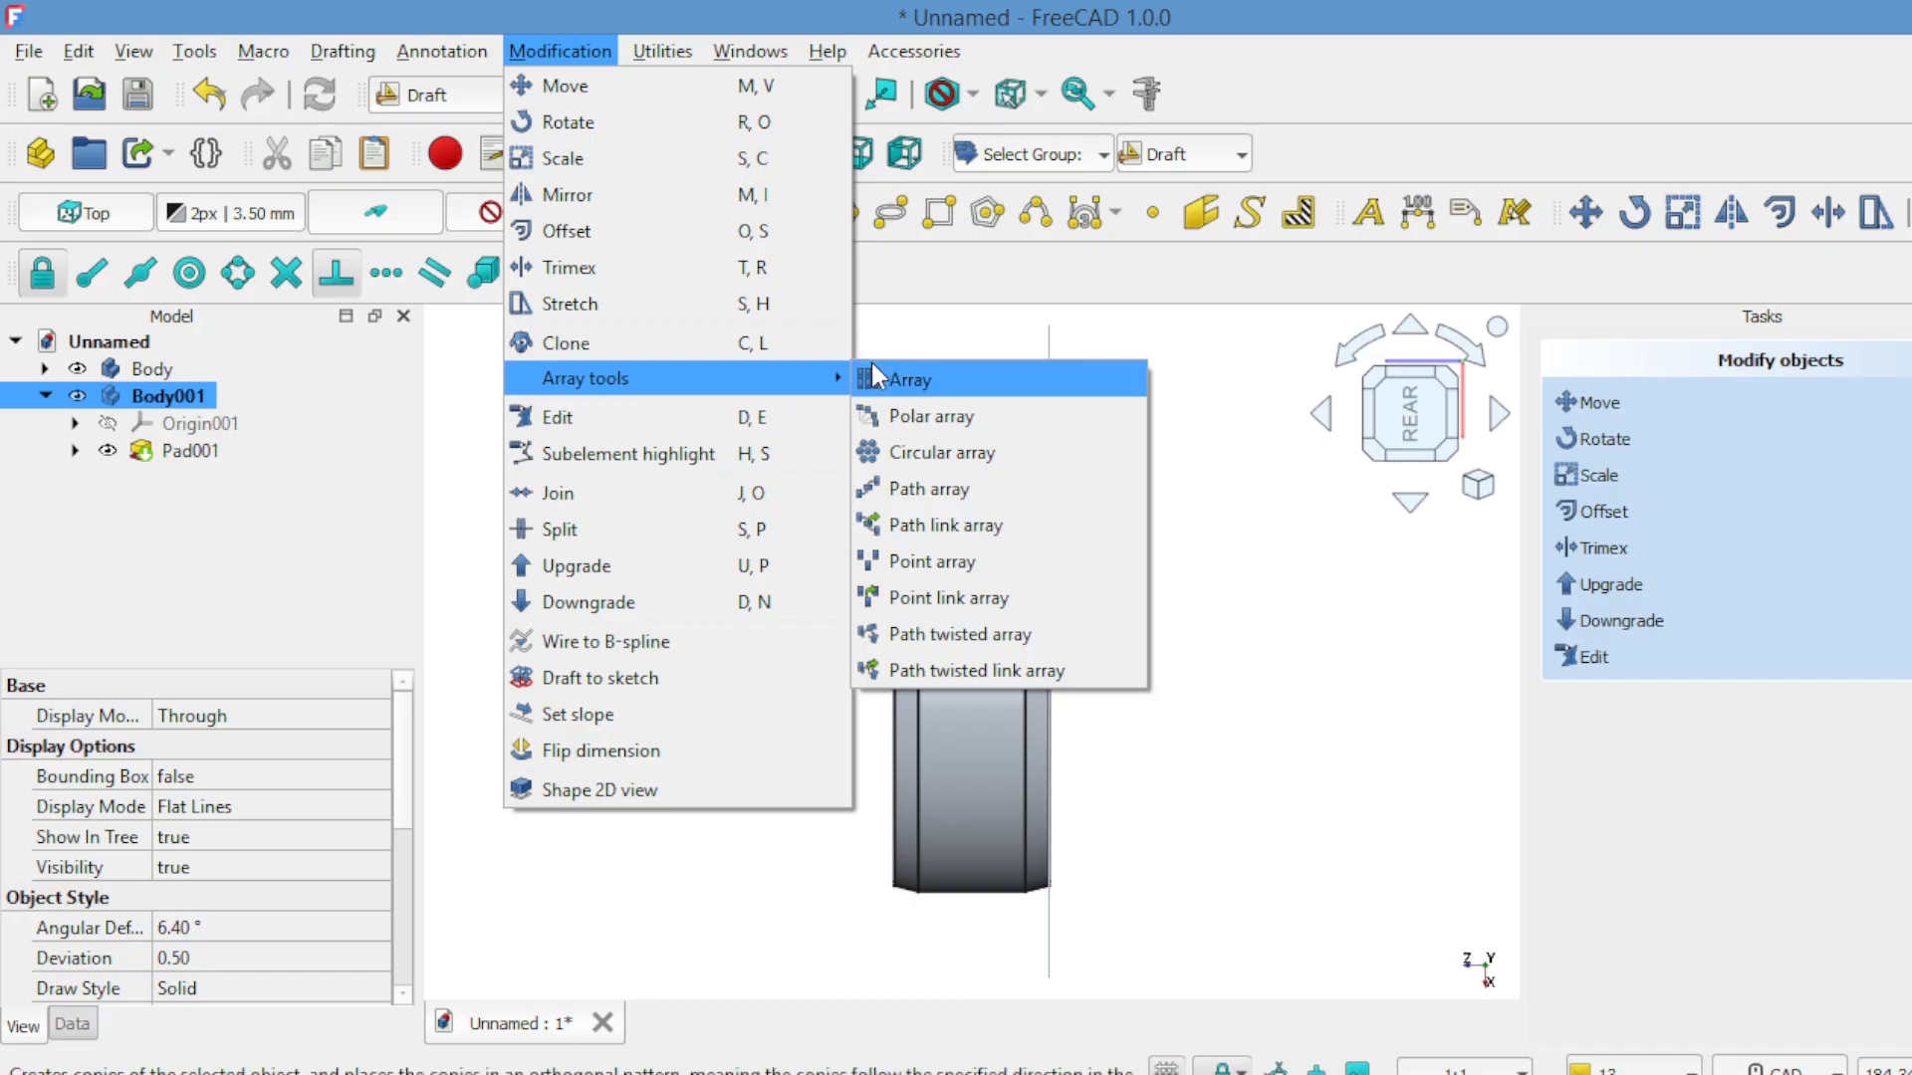
click(922, 416)
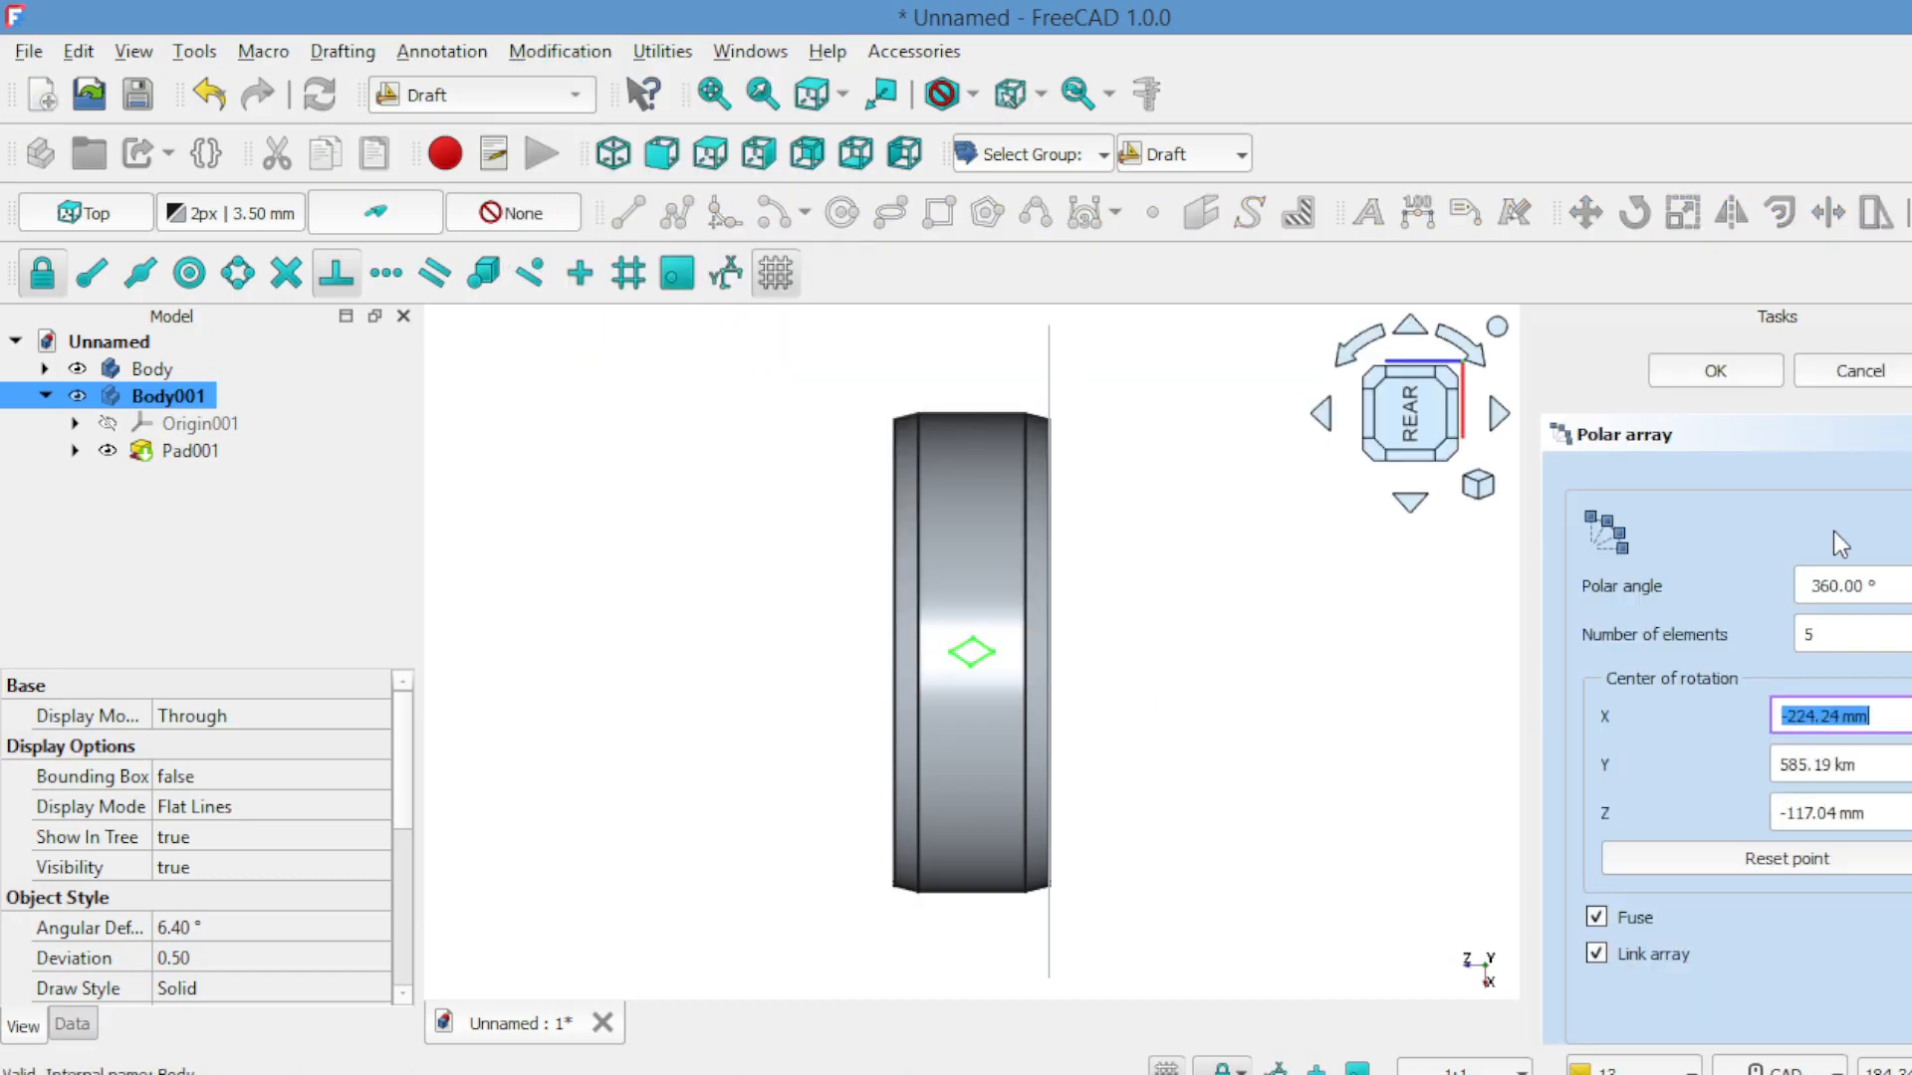
click(1830, 860)
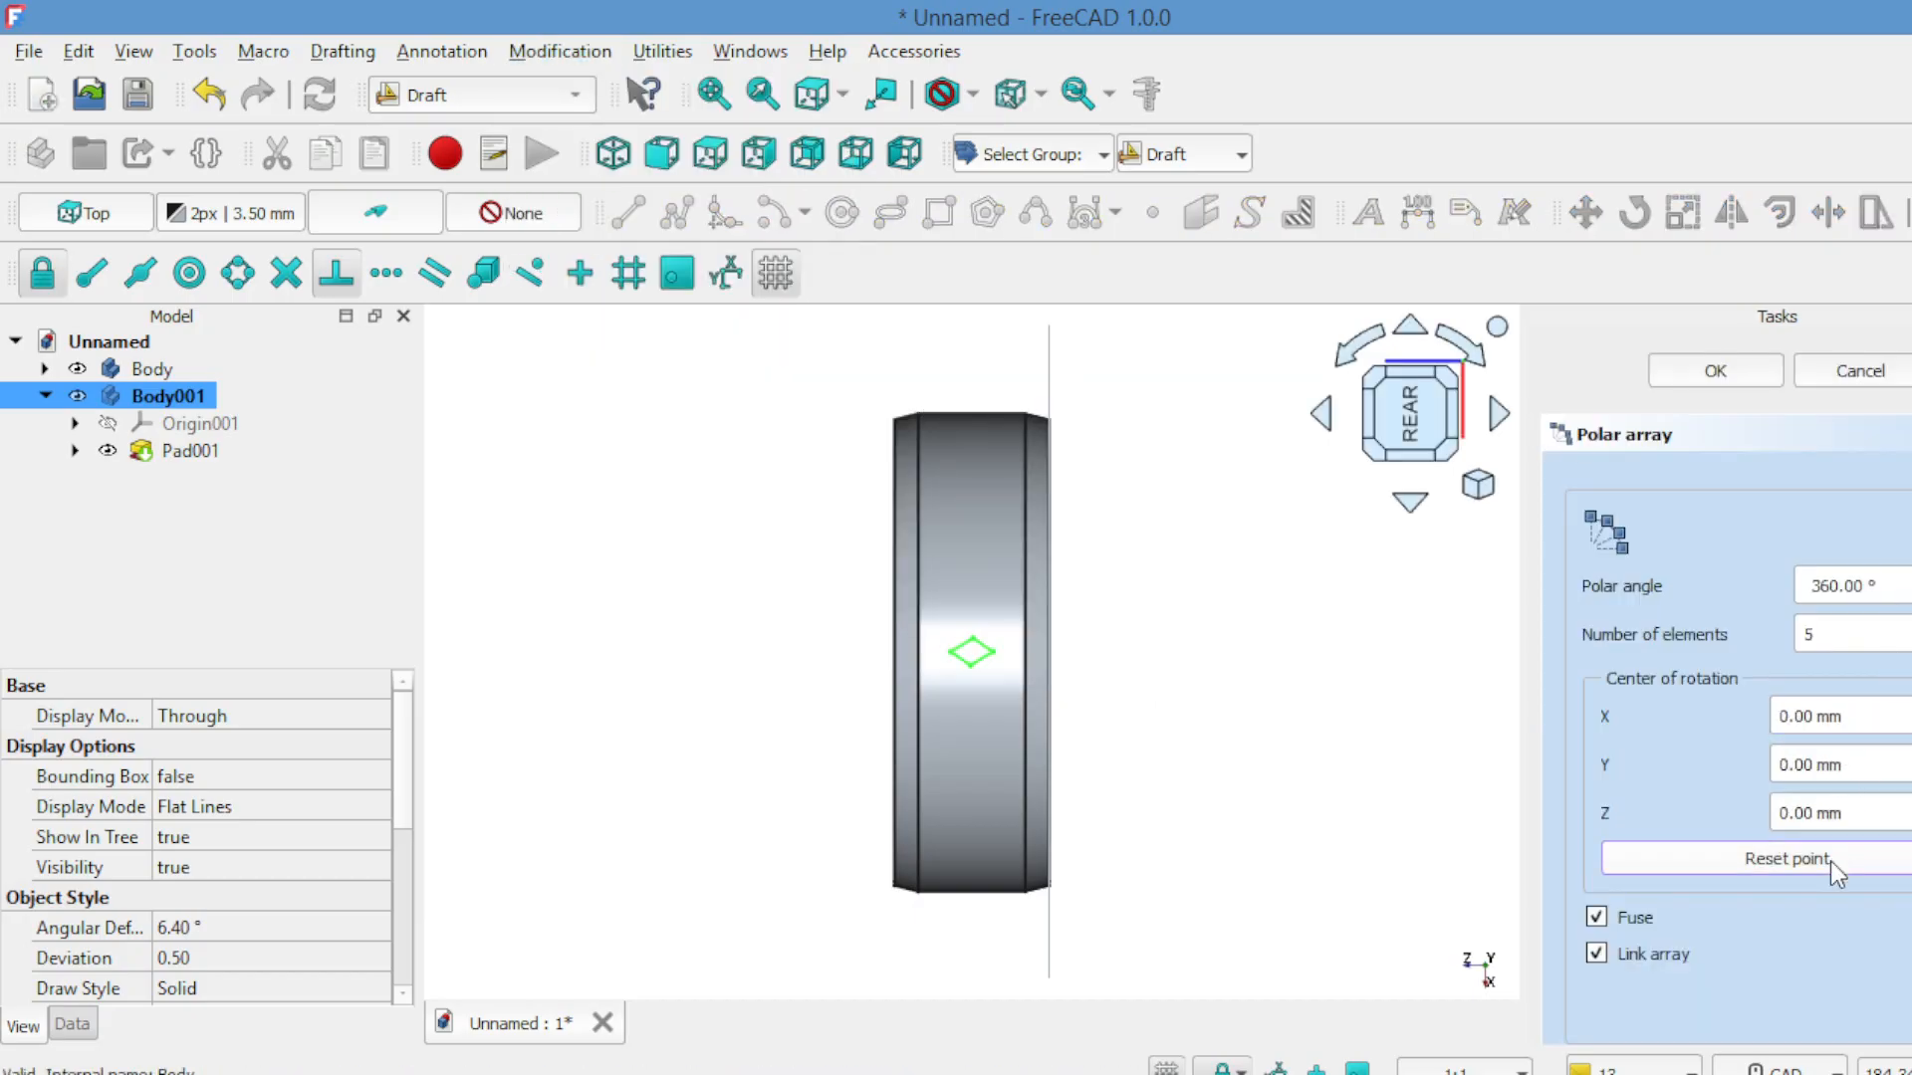
double_click(1808, 634)
scroll(1832, 634, up, 7)
scroll(1832, 635, up, 3)
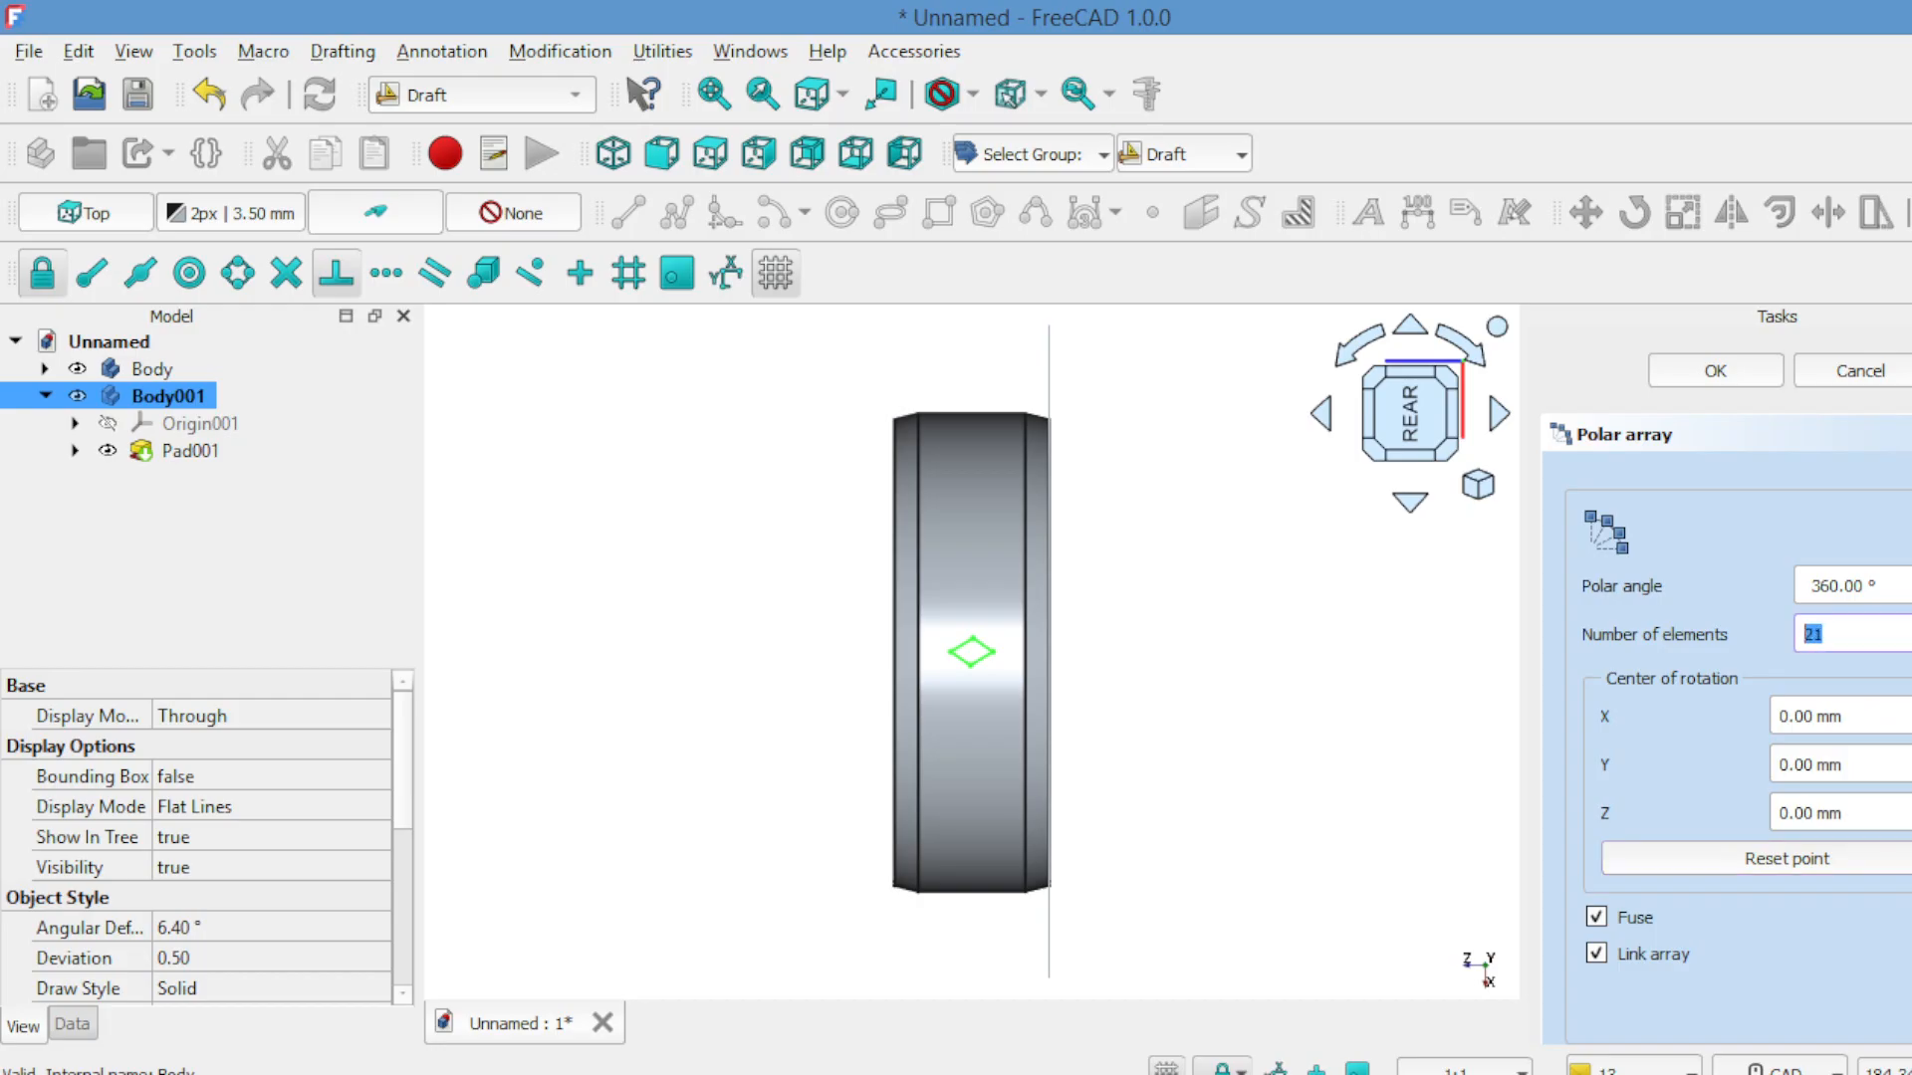
scroll(1832, 634, up, 2)
click(1715, 371)
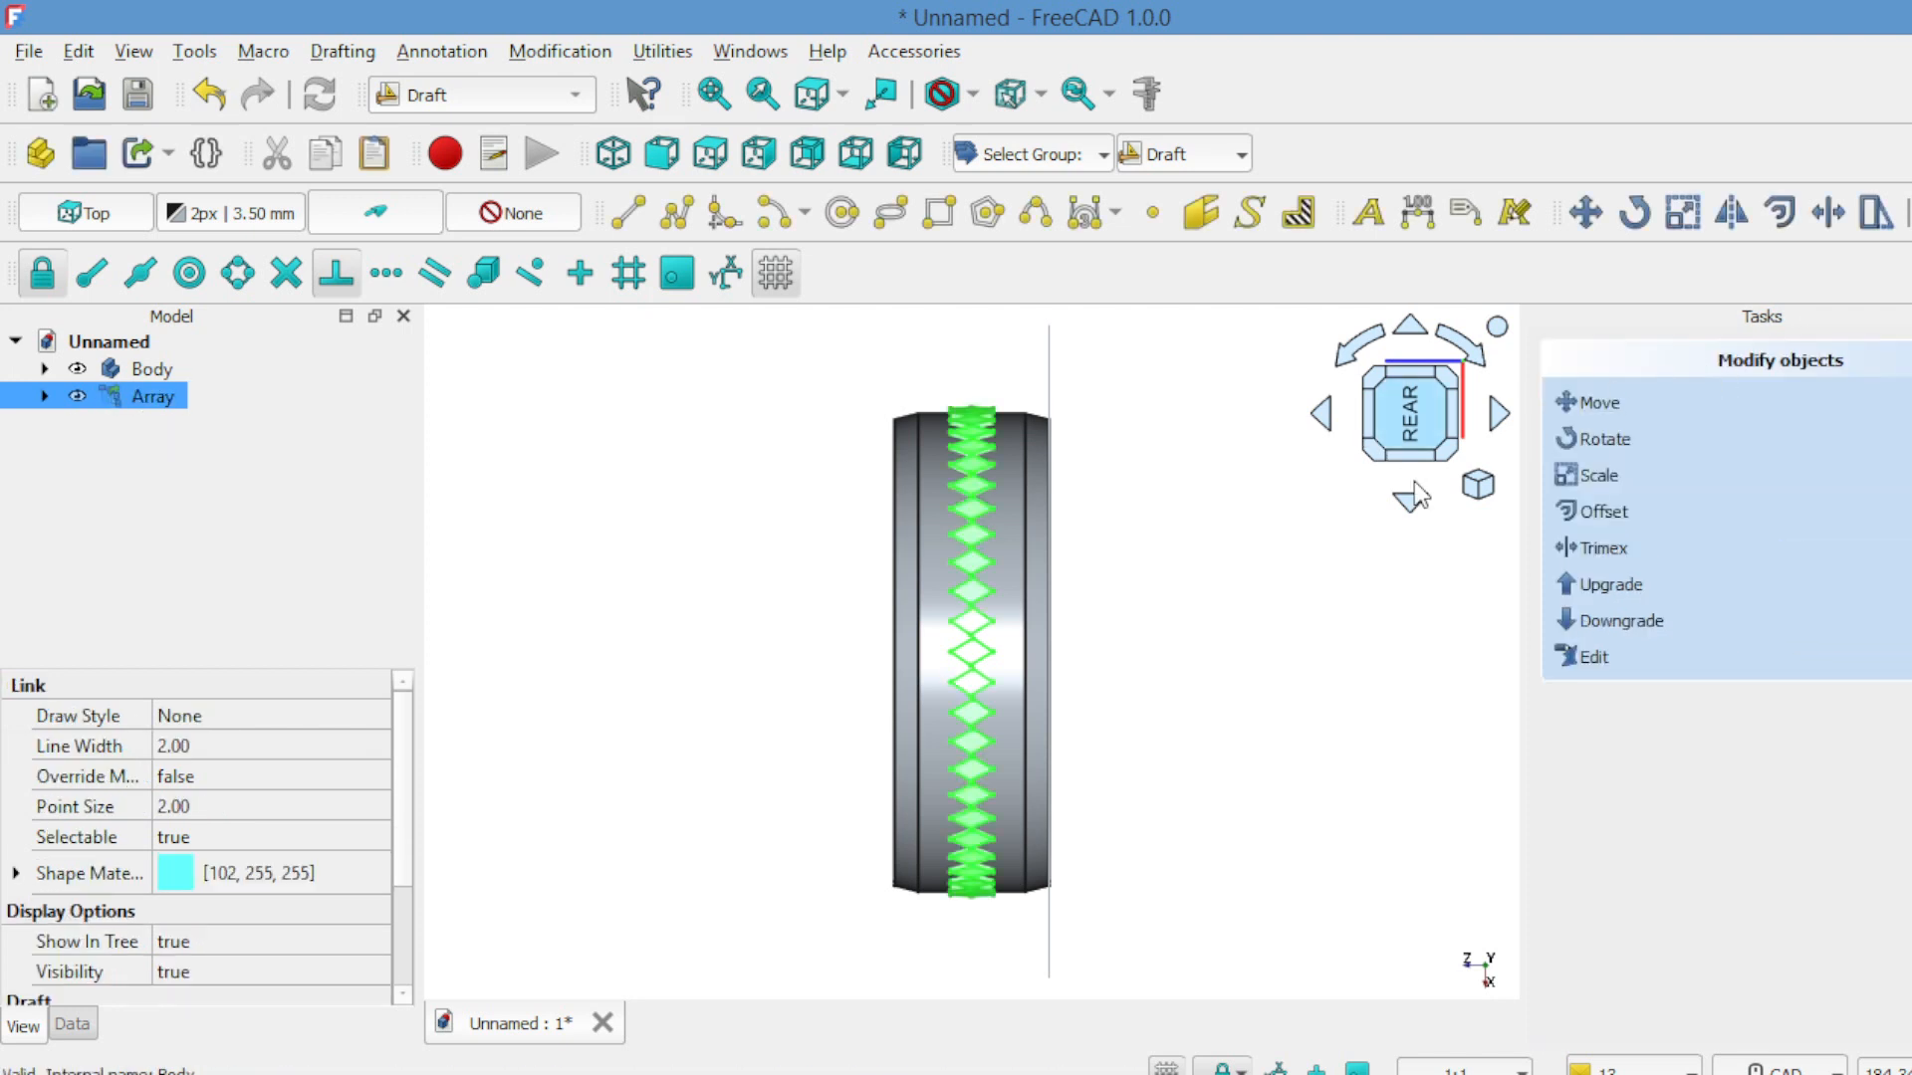
Inspect the diamond array around the ring from several sides and deselect it.
click(1406, 505)
click(1406, 505)
click(1323, 416)
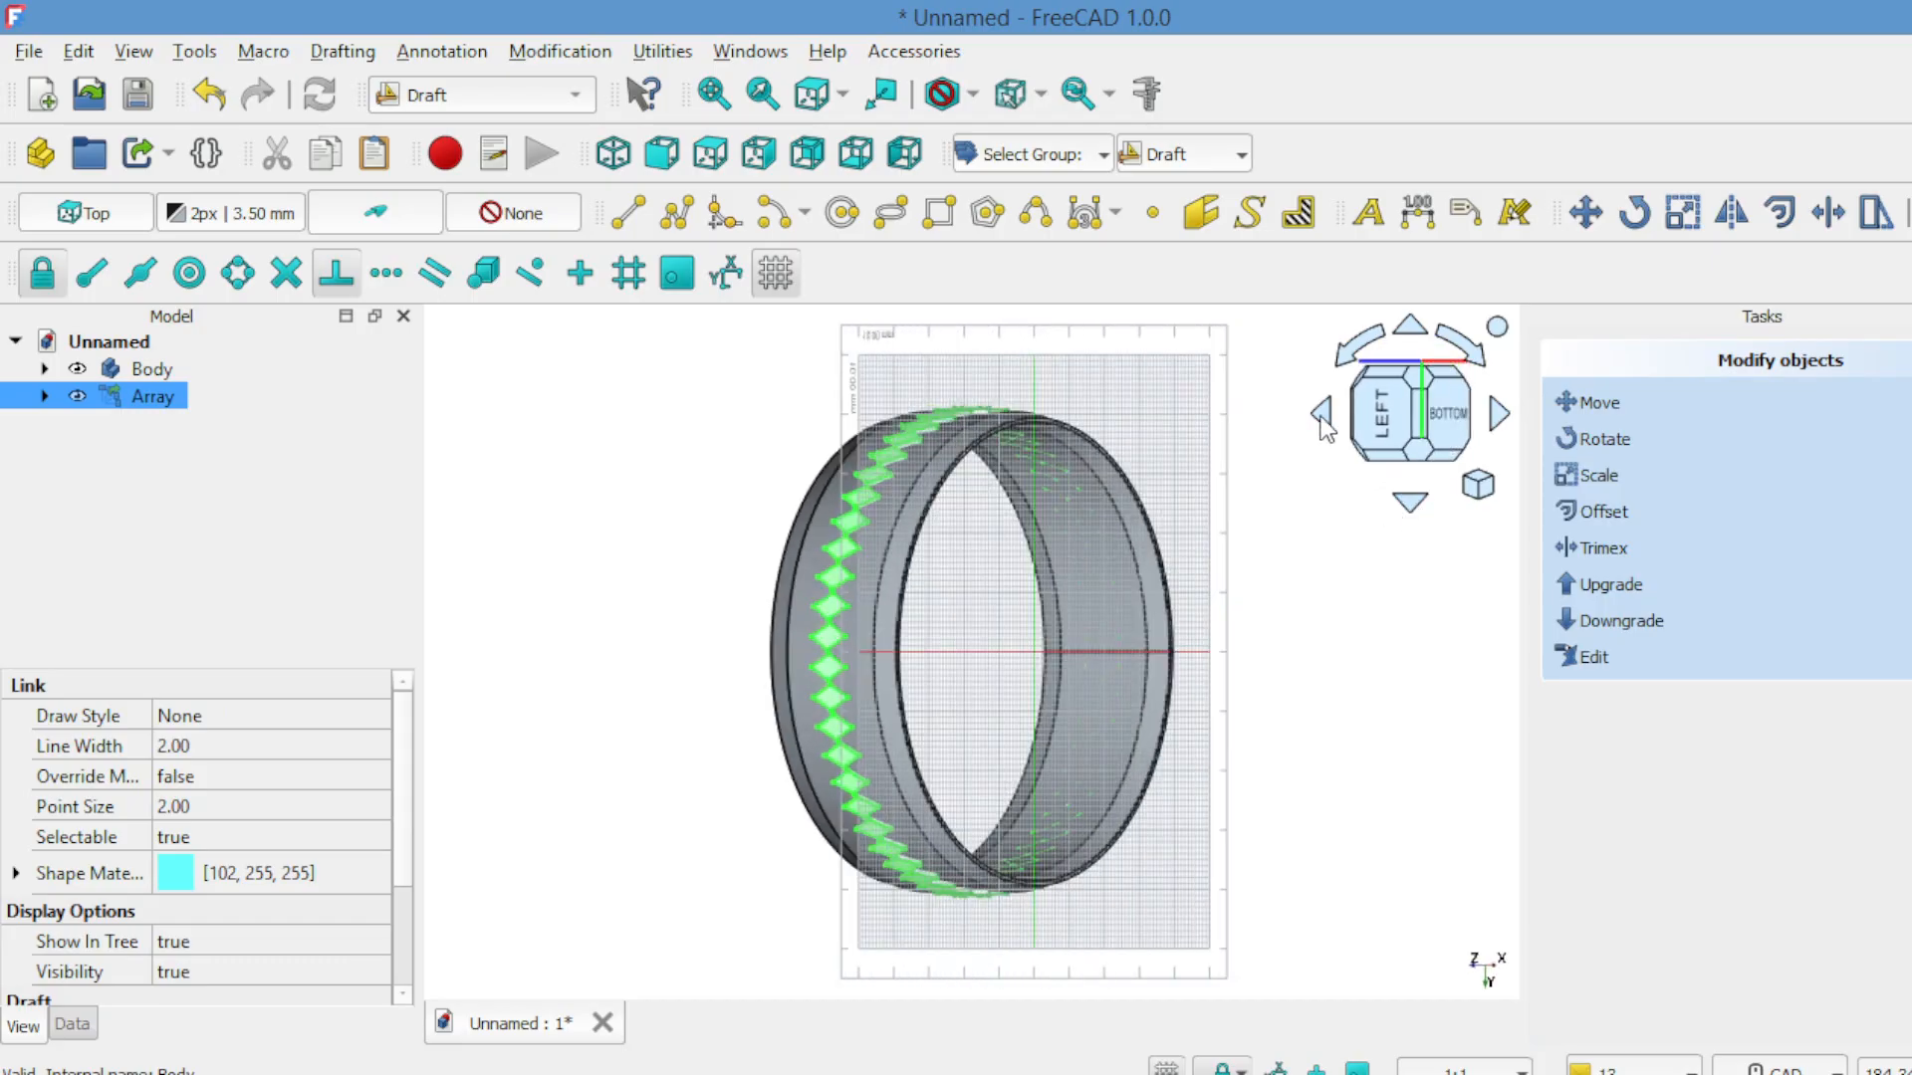
click(1322, 417)
click(1323, 418)
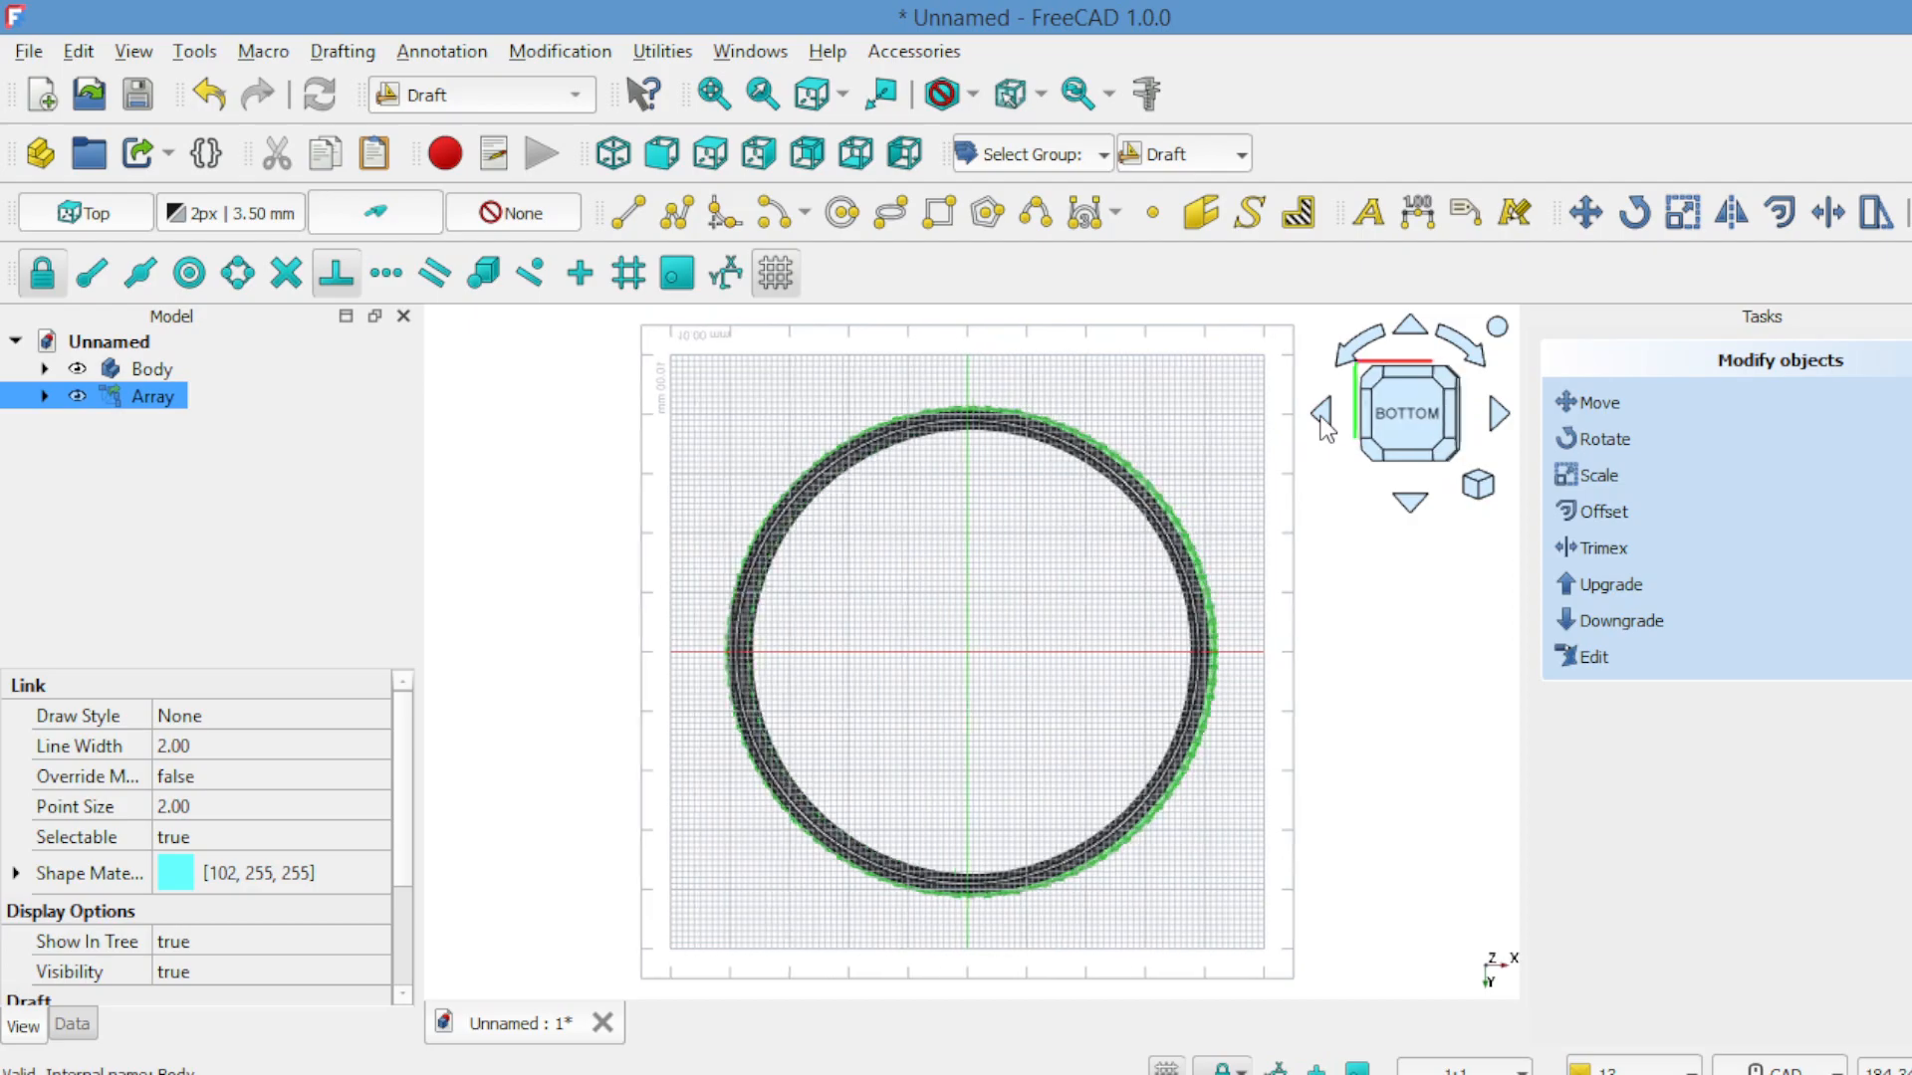
click(1322, 417)
click(1322, 417)
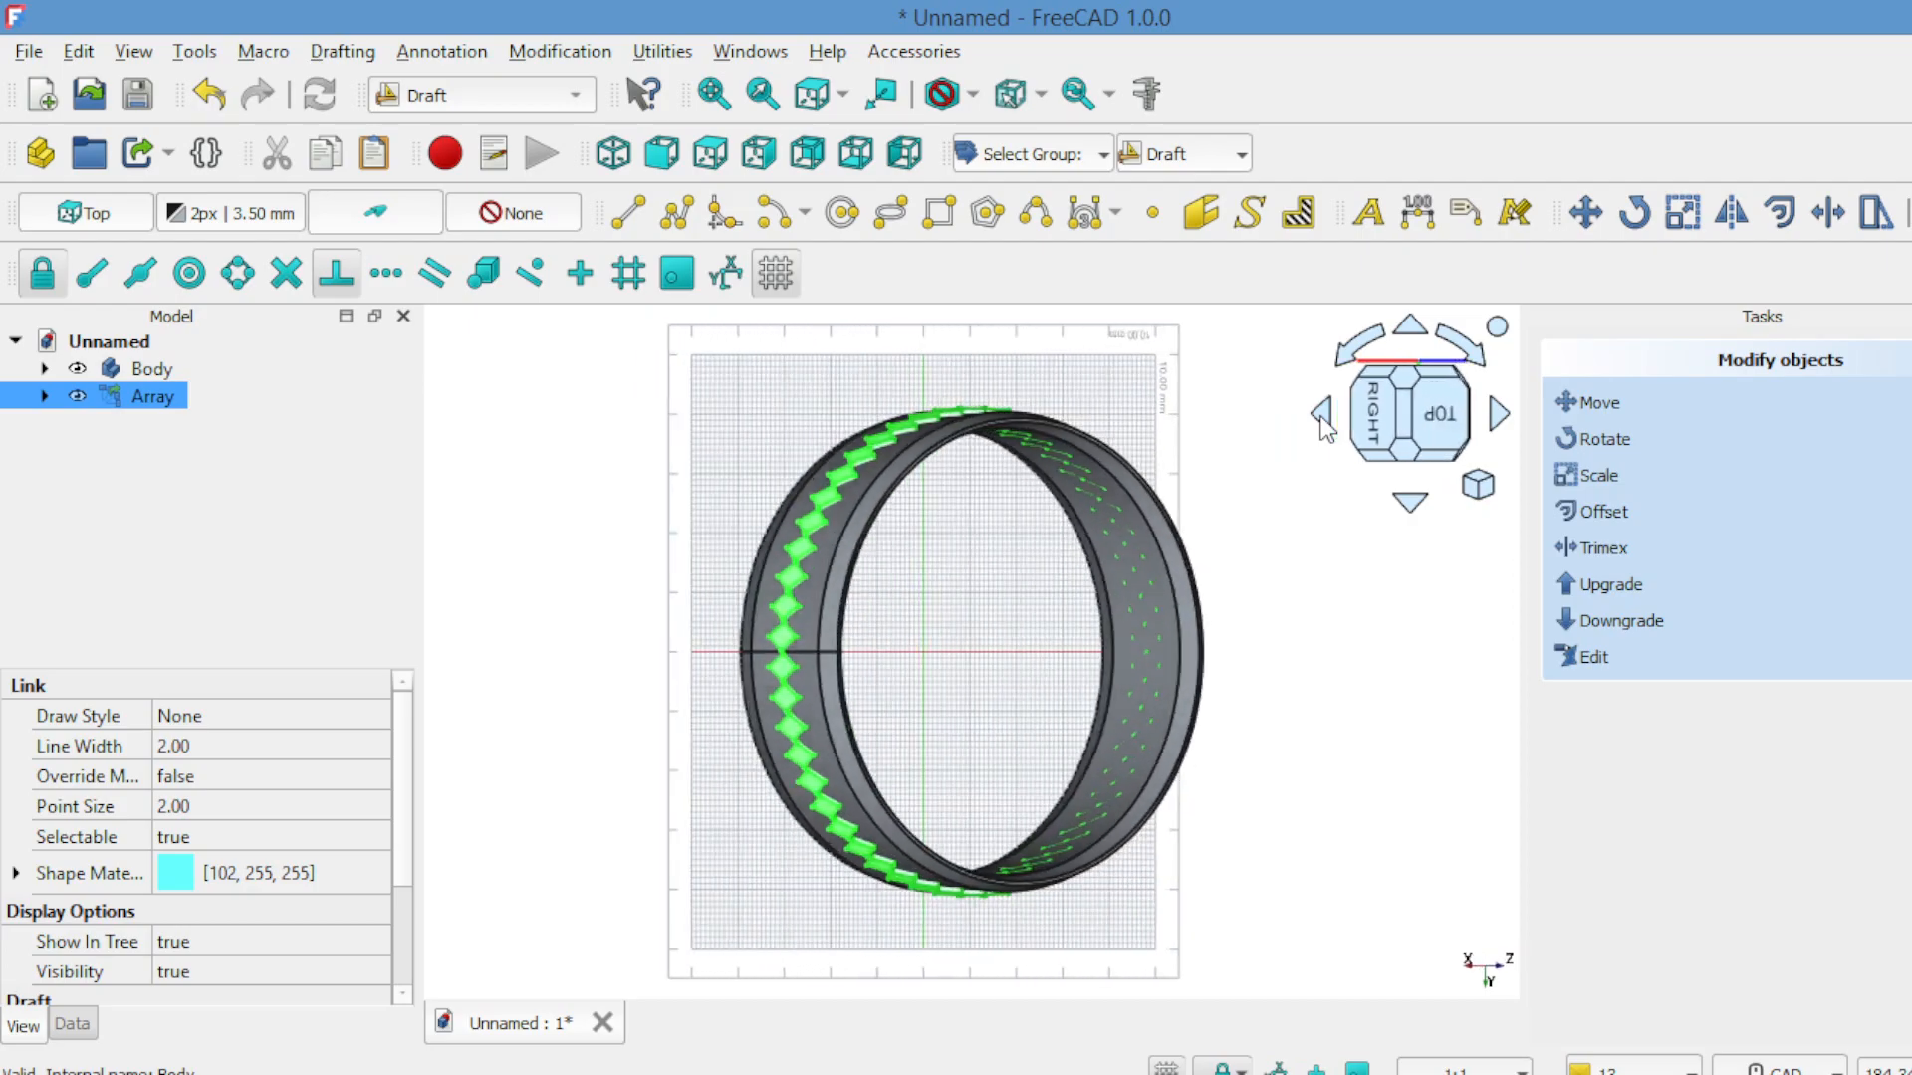
click(1410, 504)
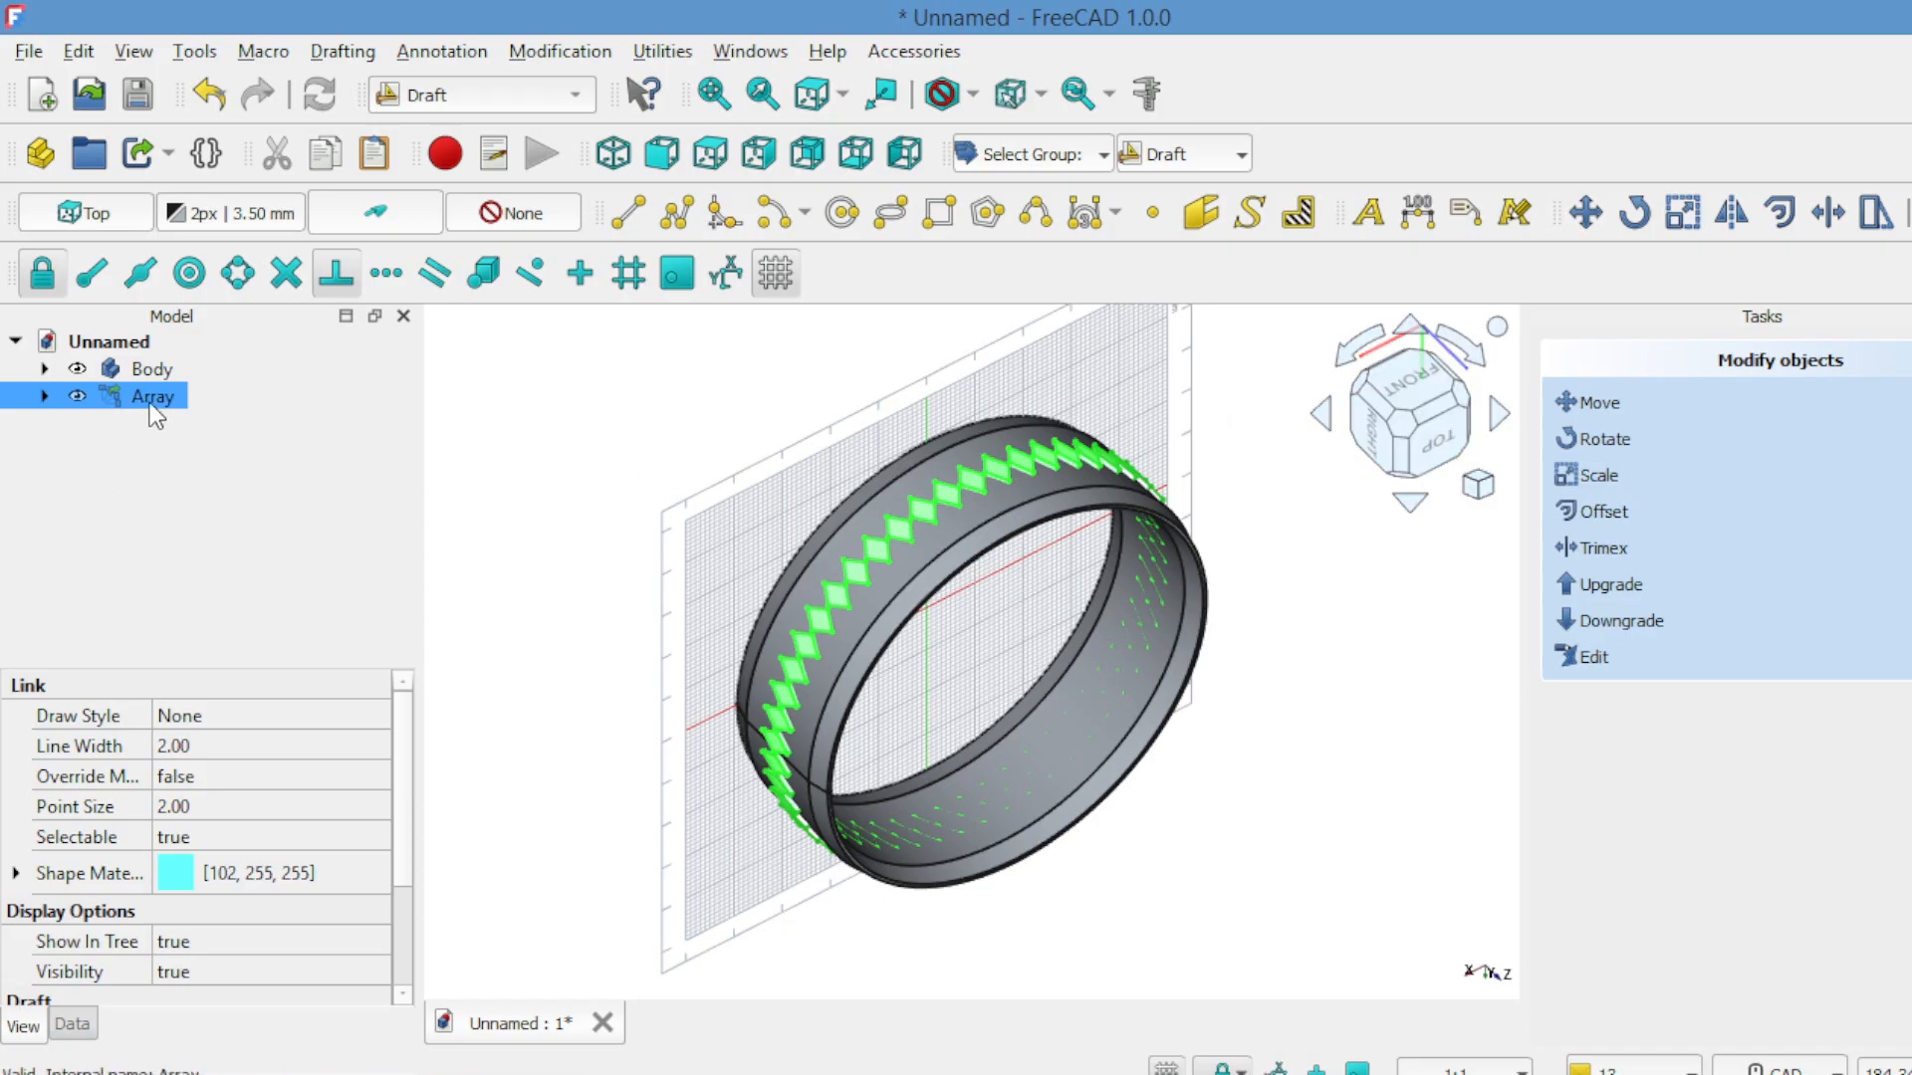
click(524, 436)
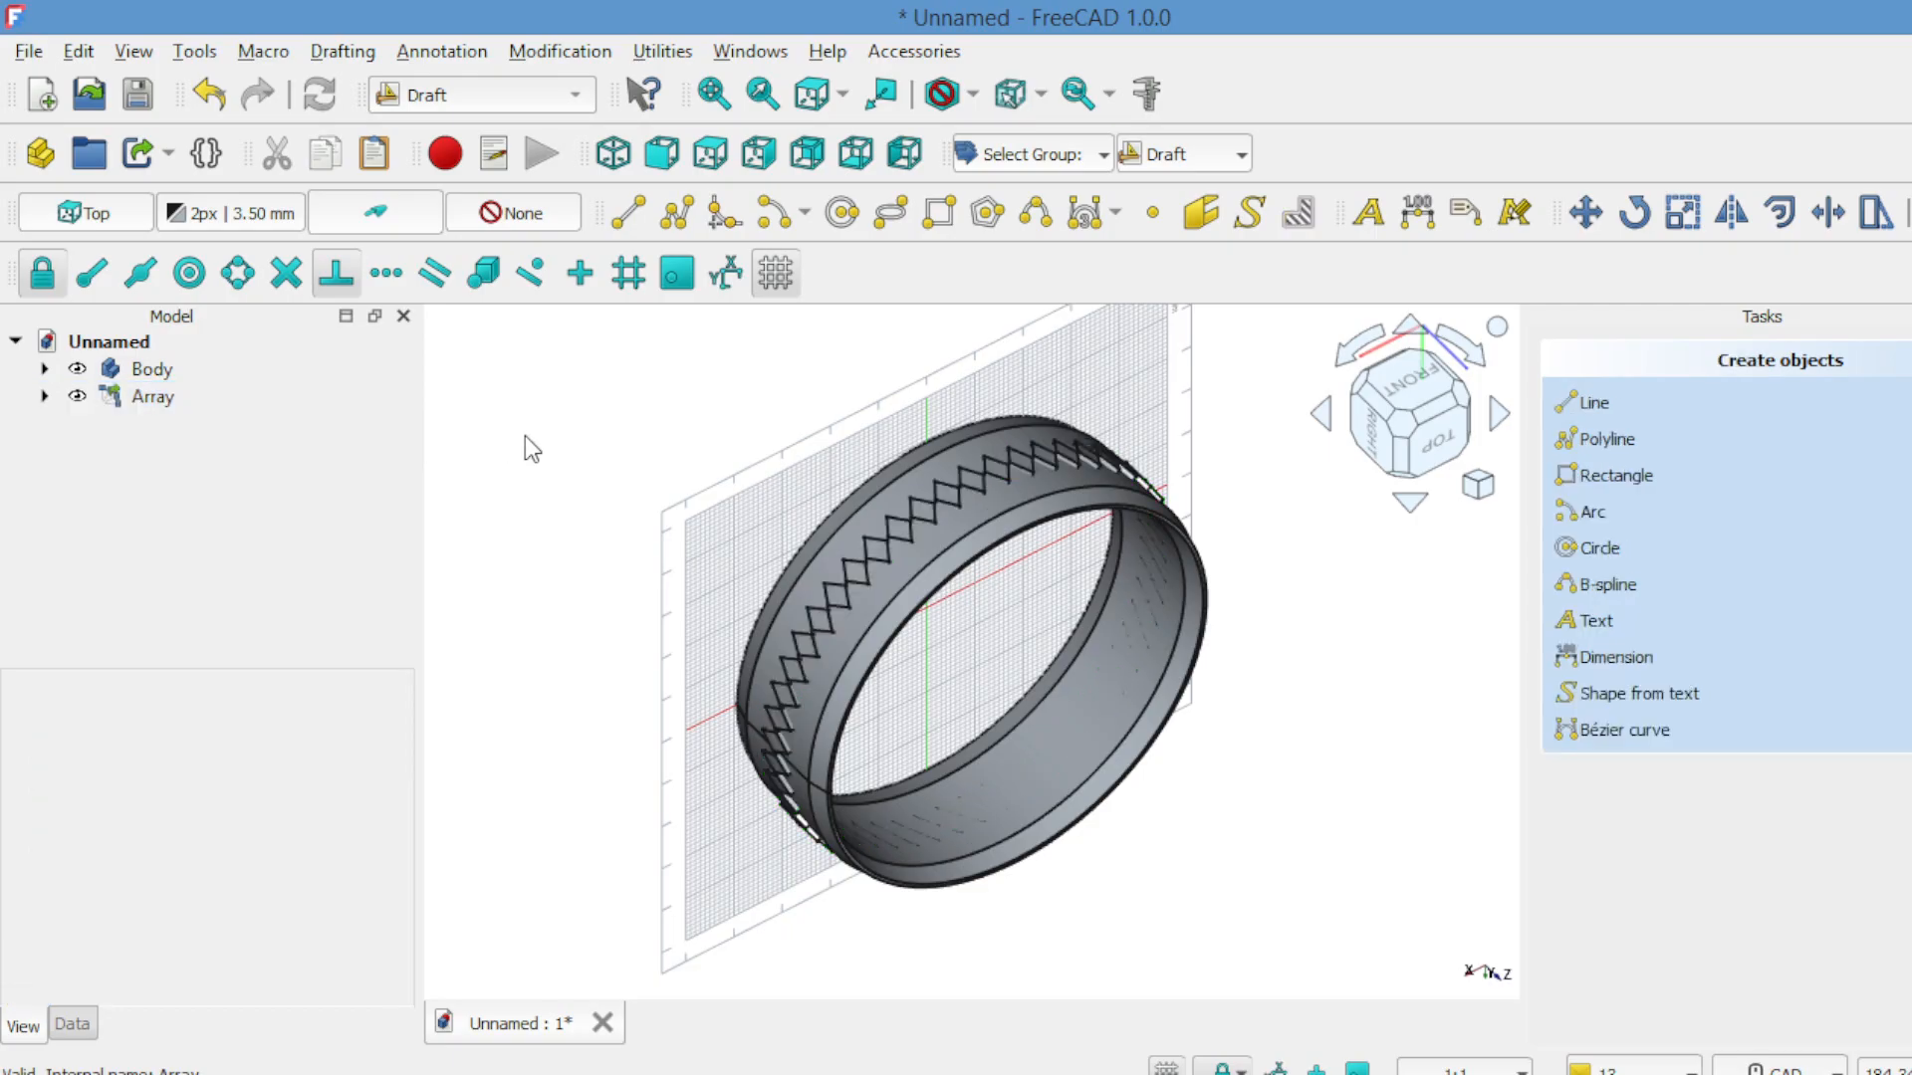
Switch back to the Part Design workbench and show the whole ring from the front.
click(560, 100)
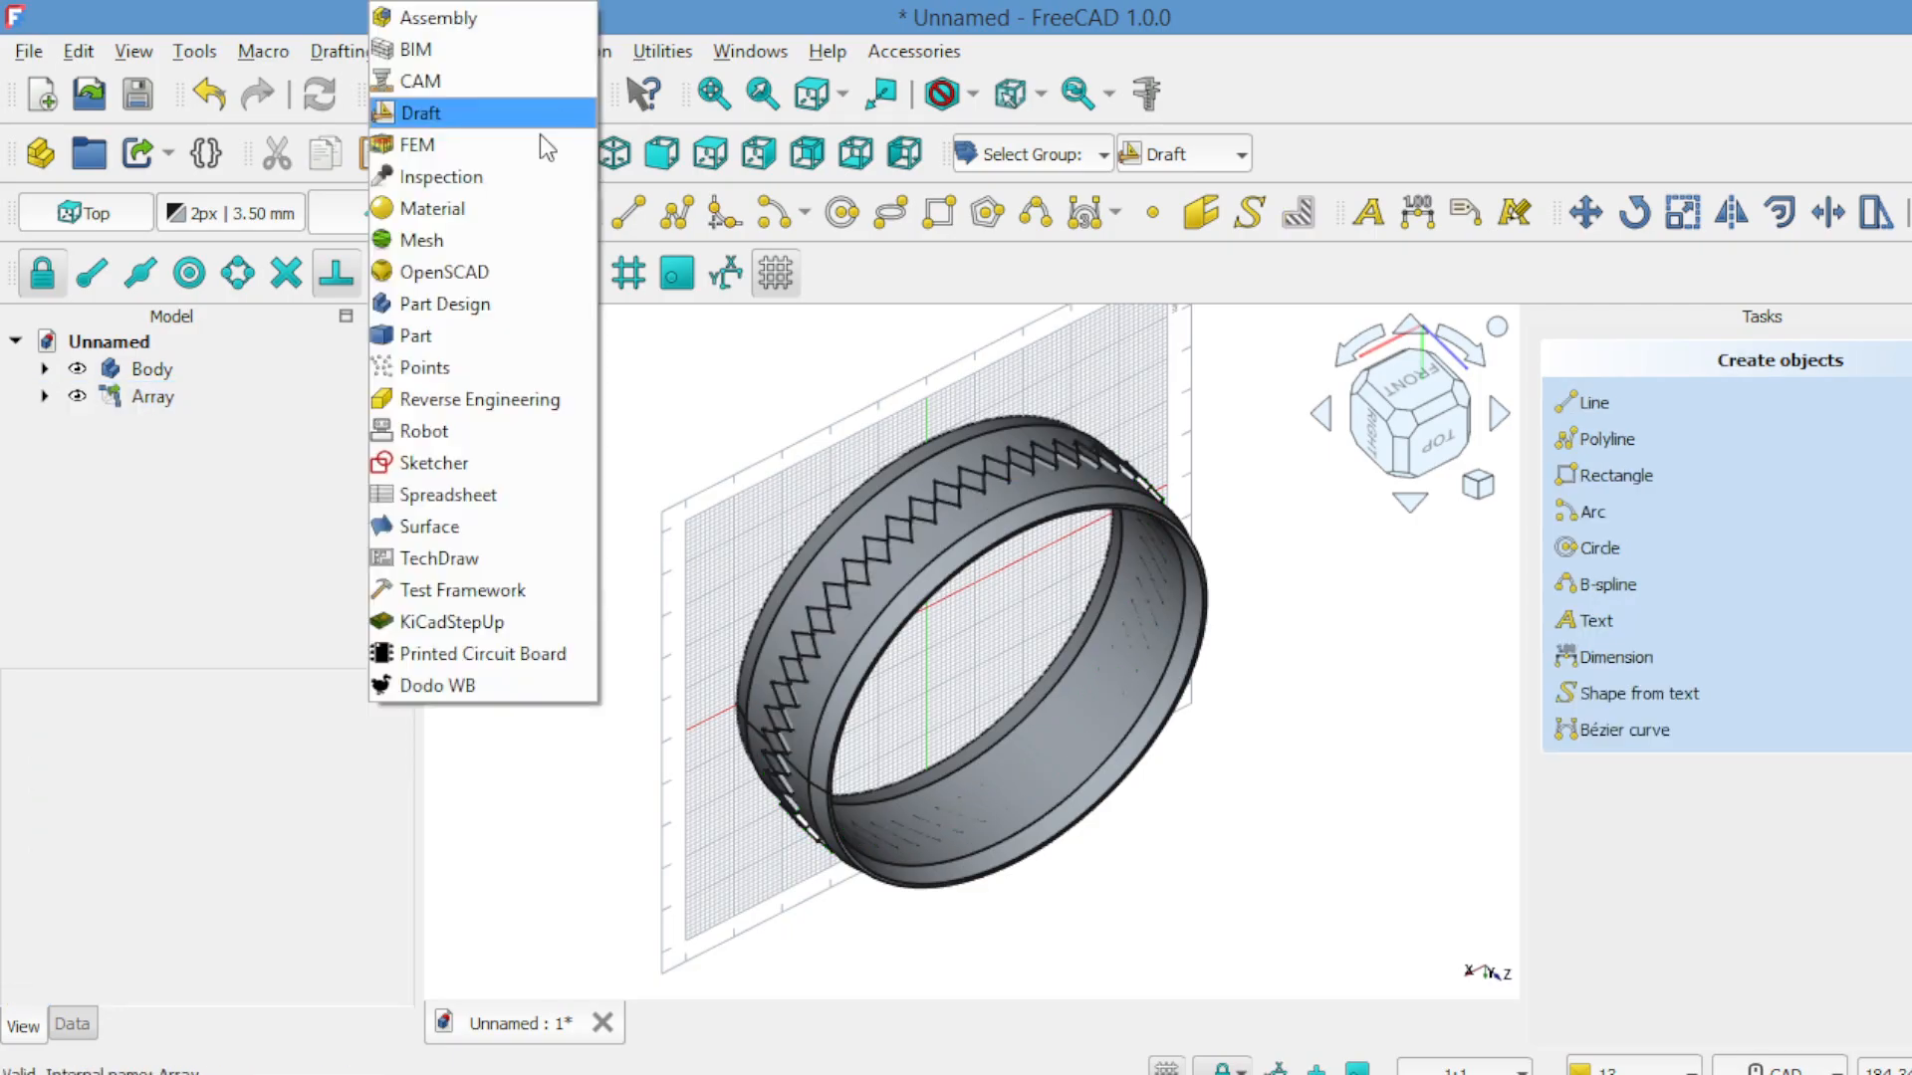
click(480, 302)
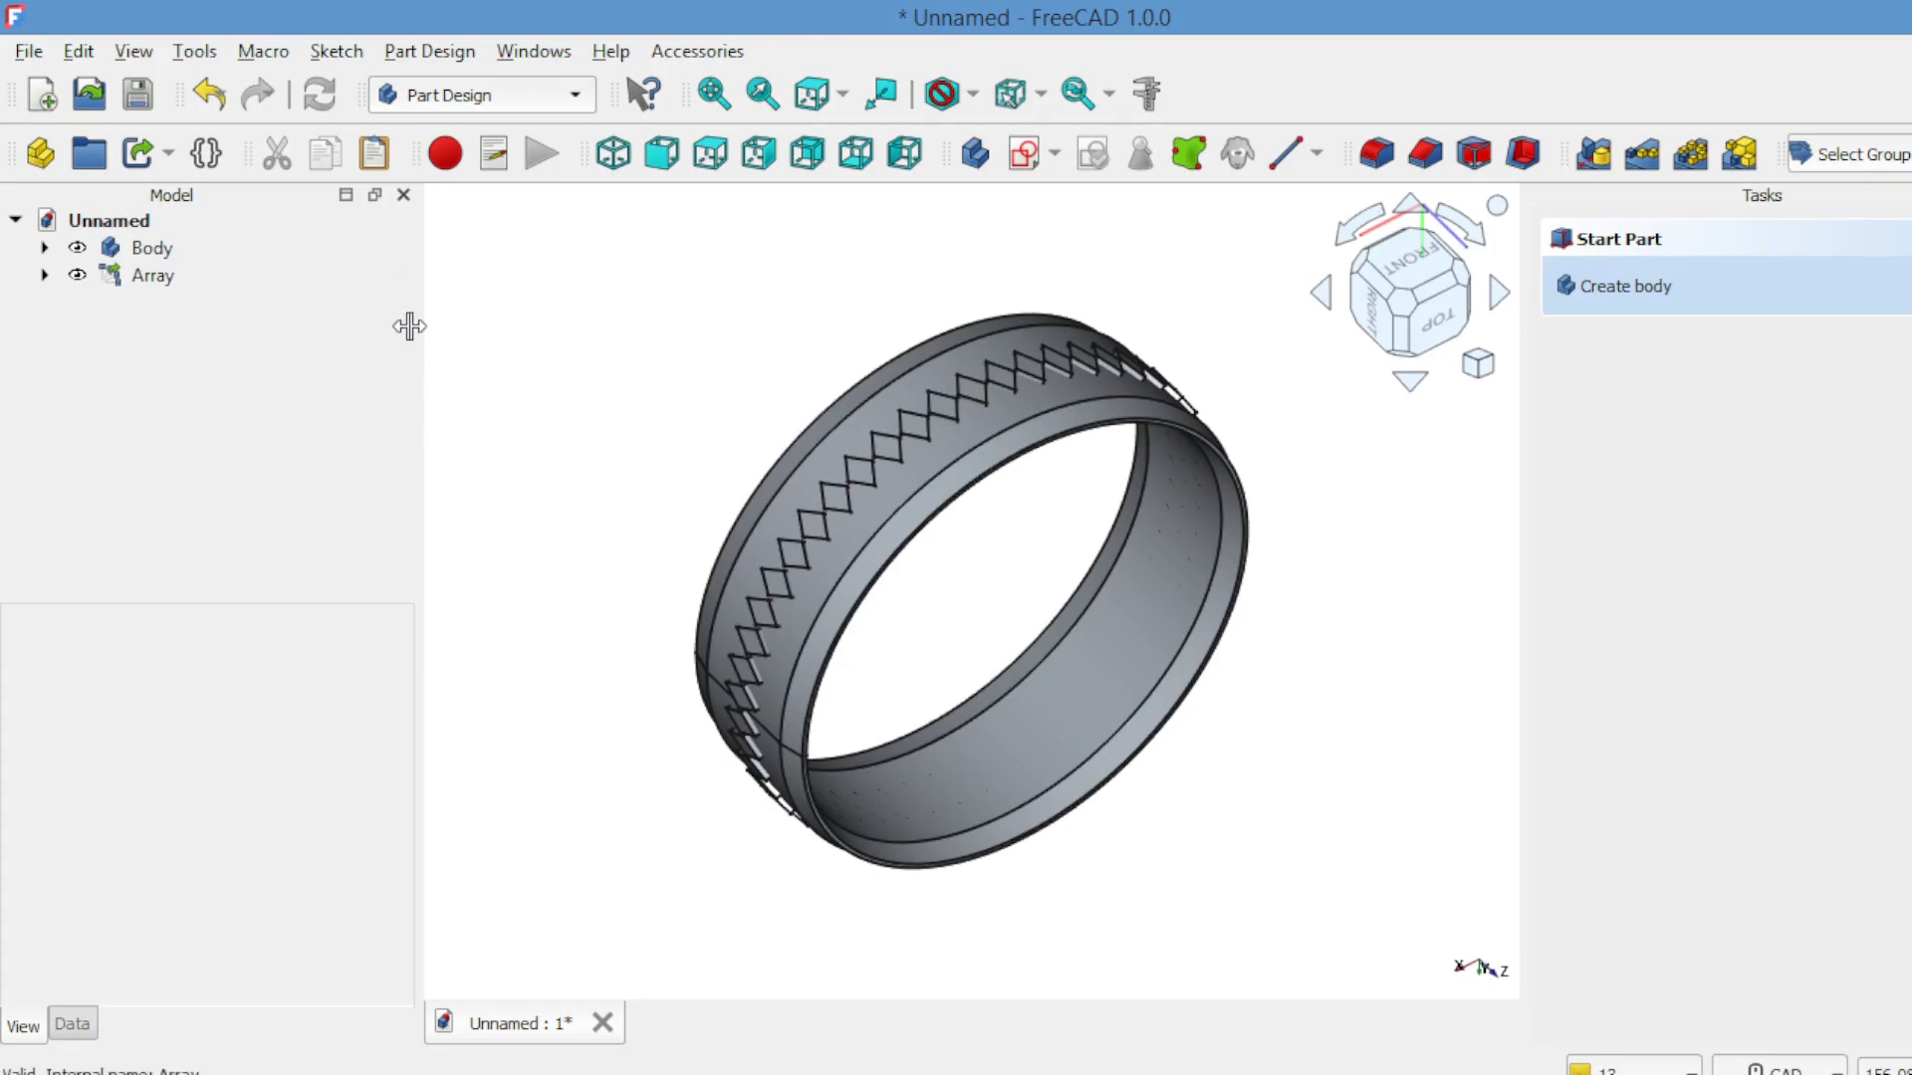
click(711, 100)
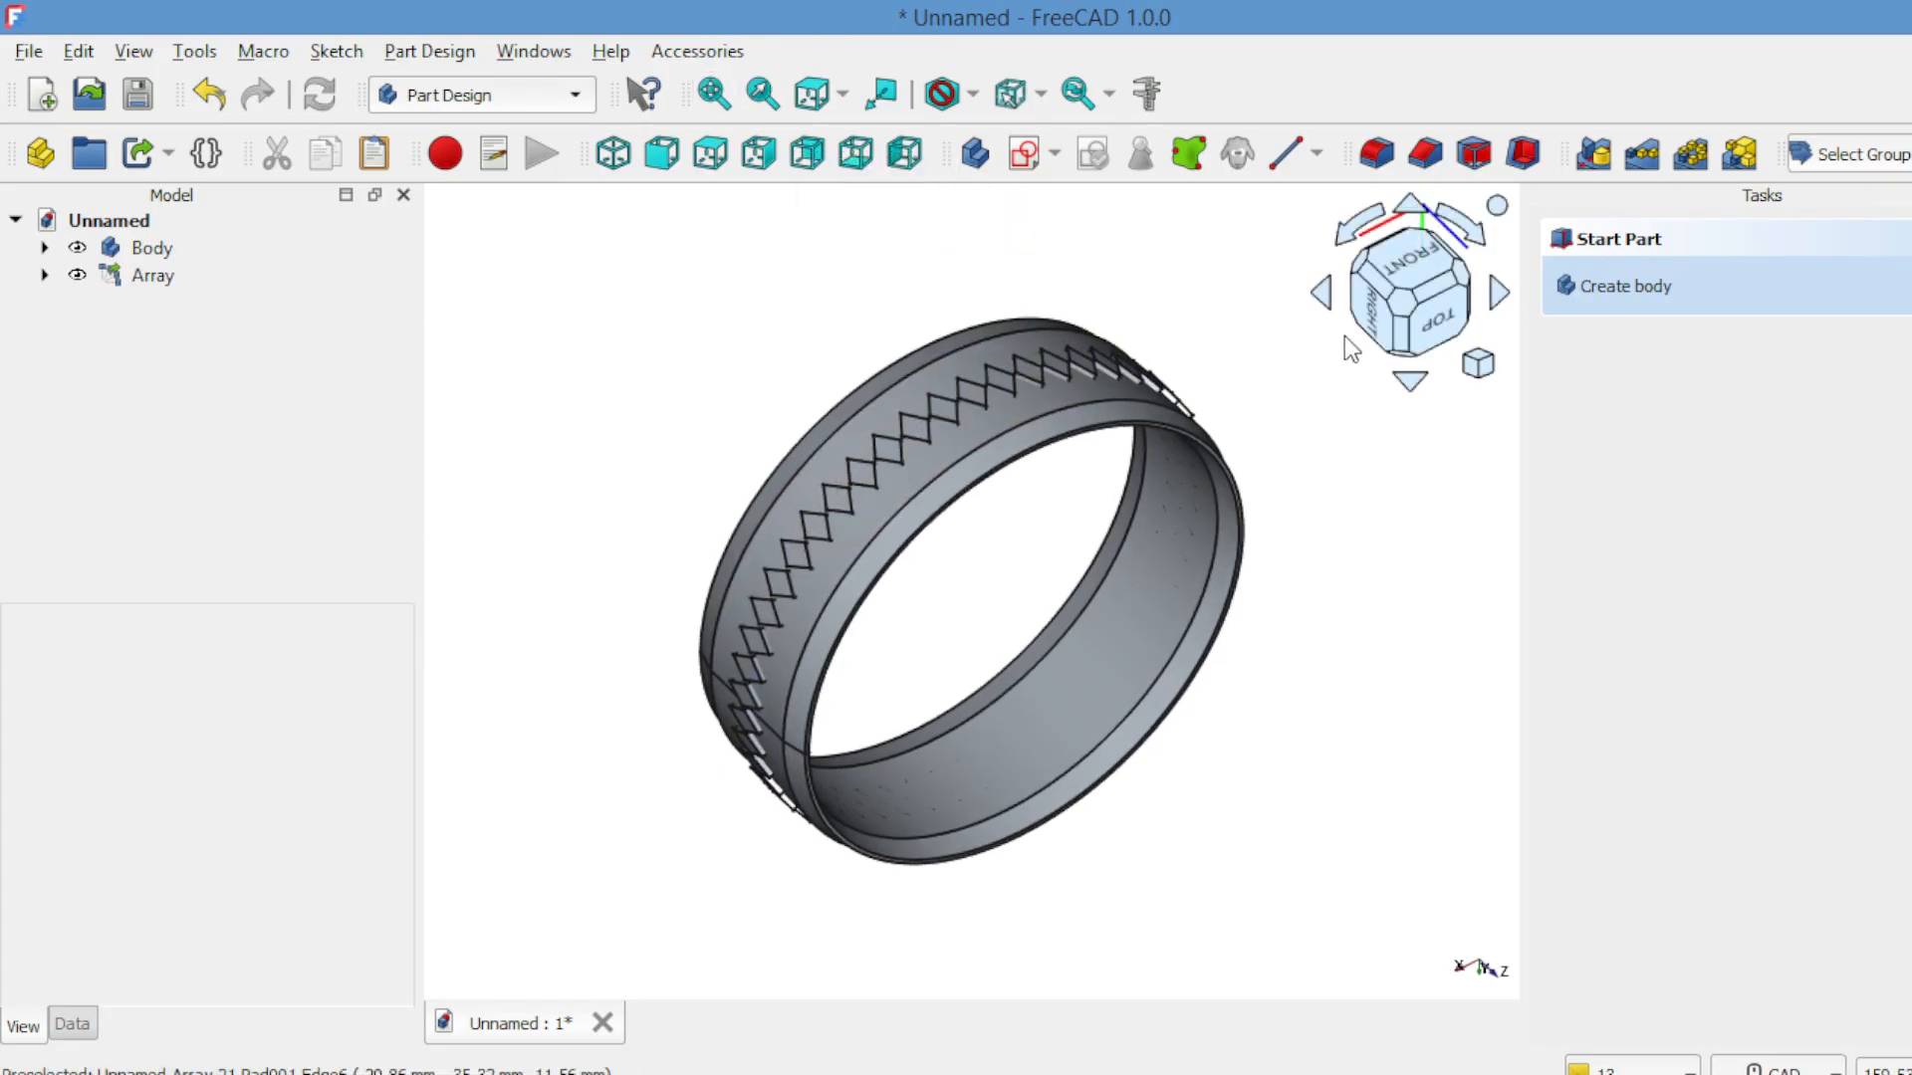
click(1416, 329)
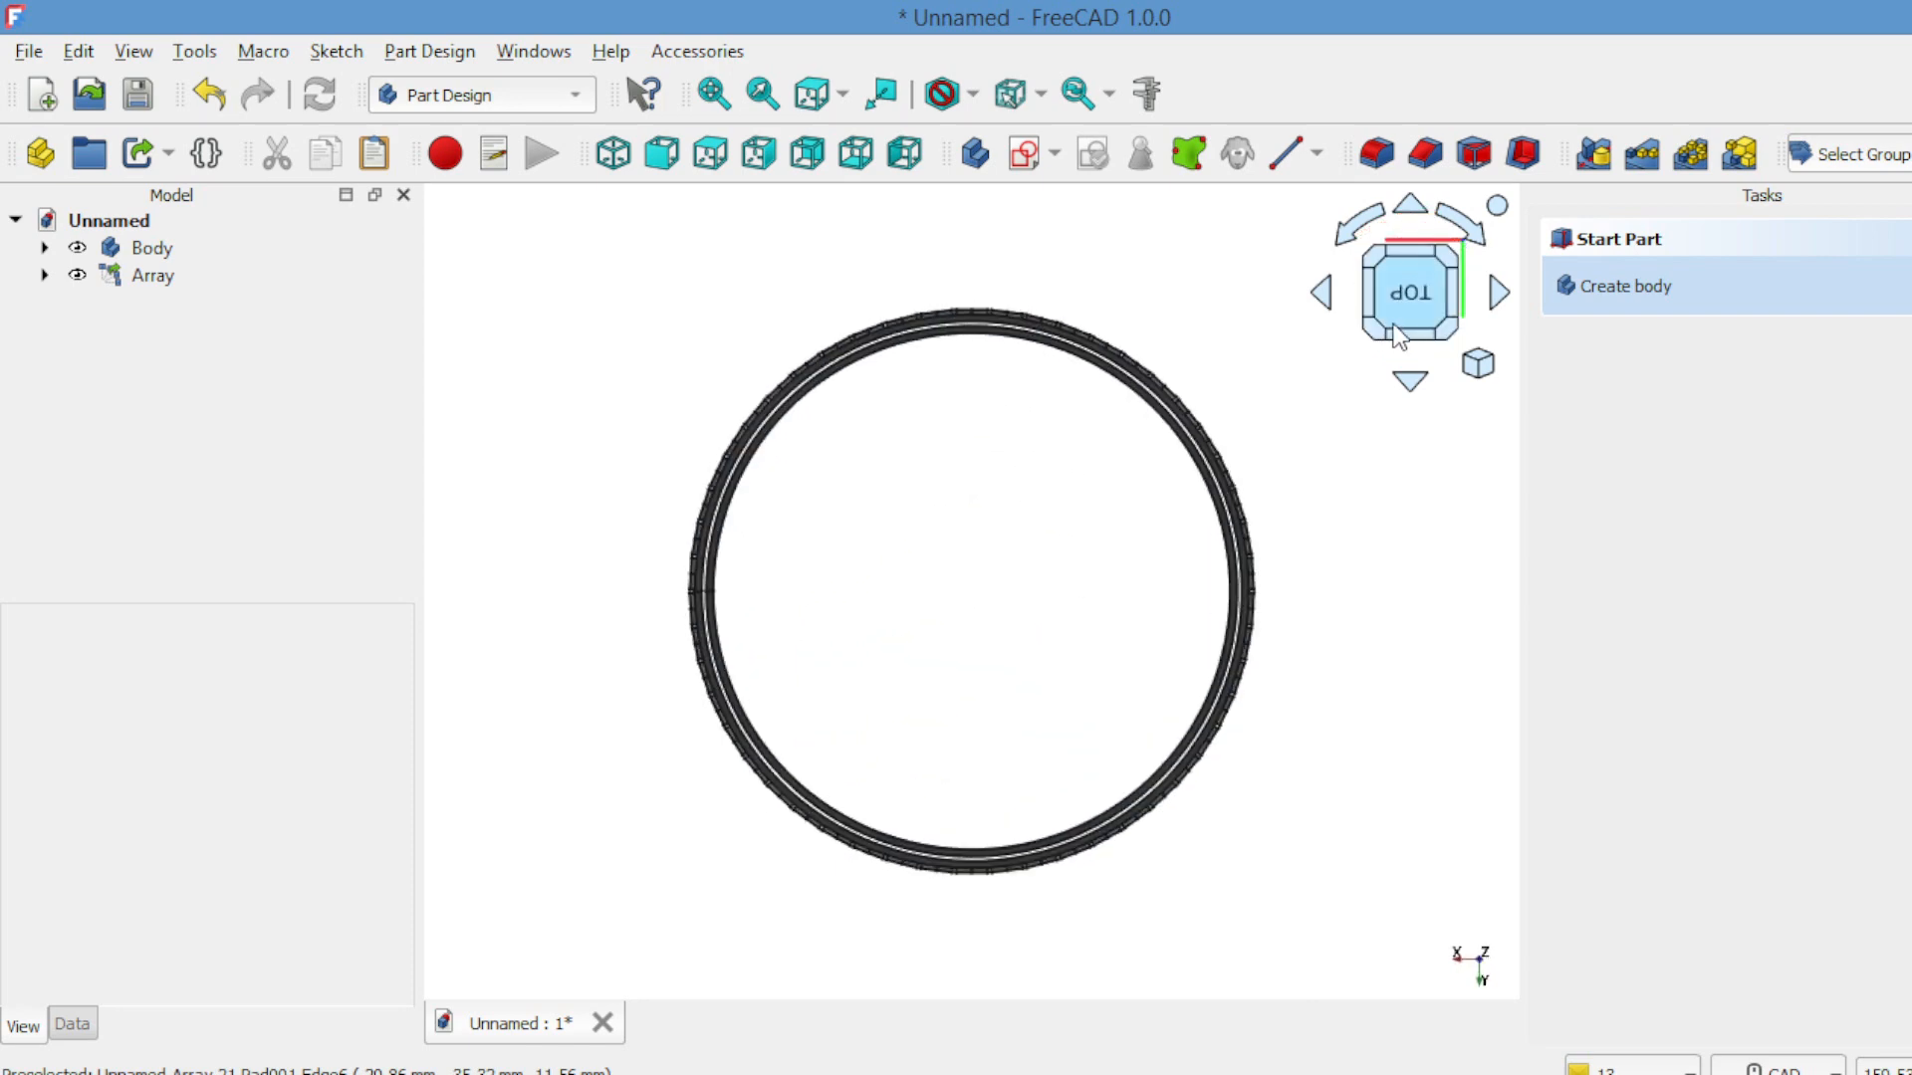
click(661, 156)
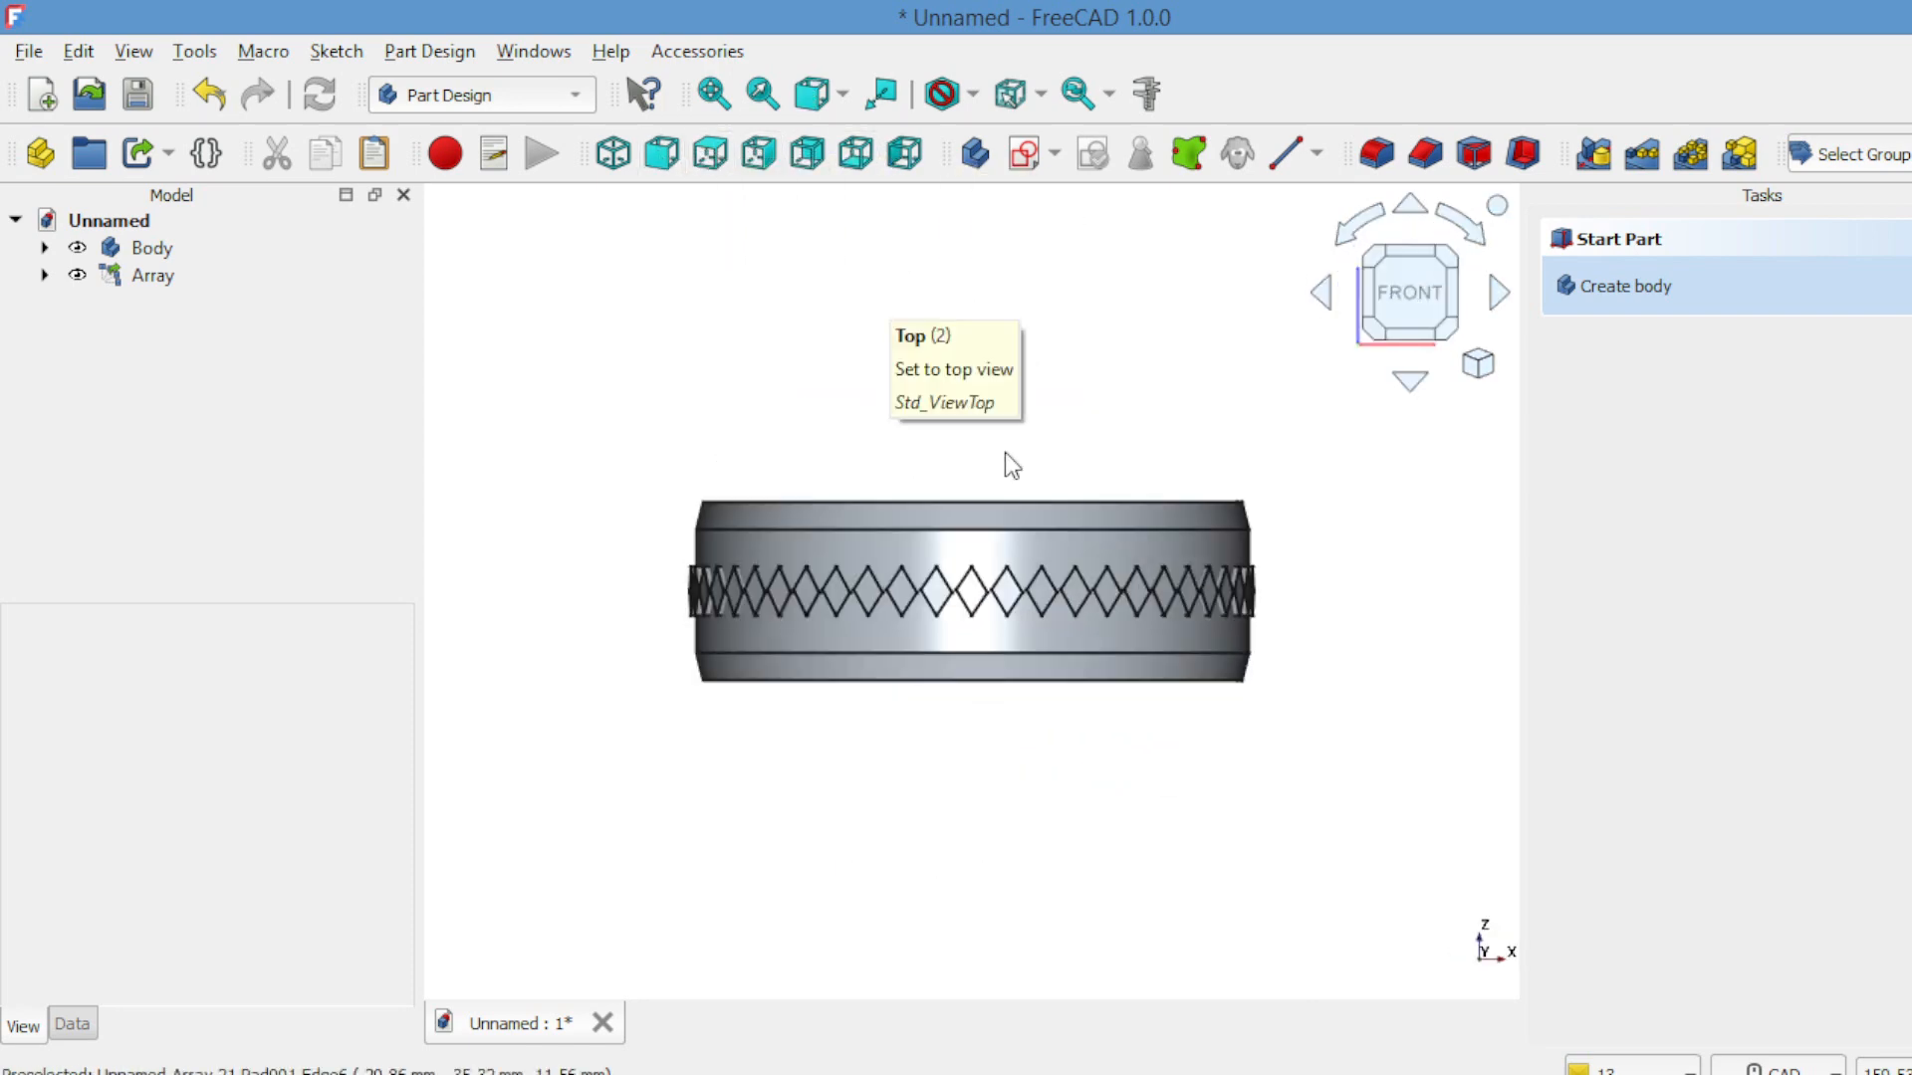
Copy the diamond array with all its dependencies and paste it twice.
click(149, 277)
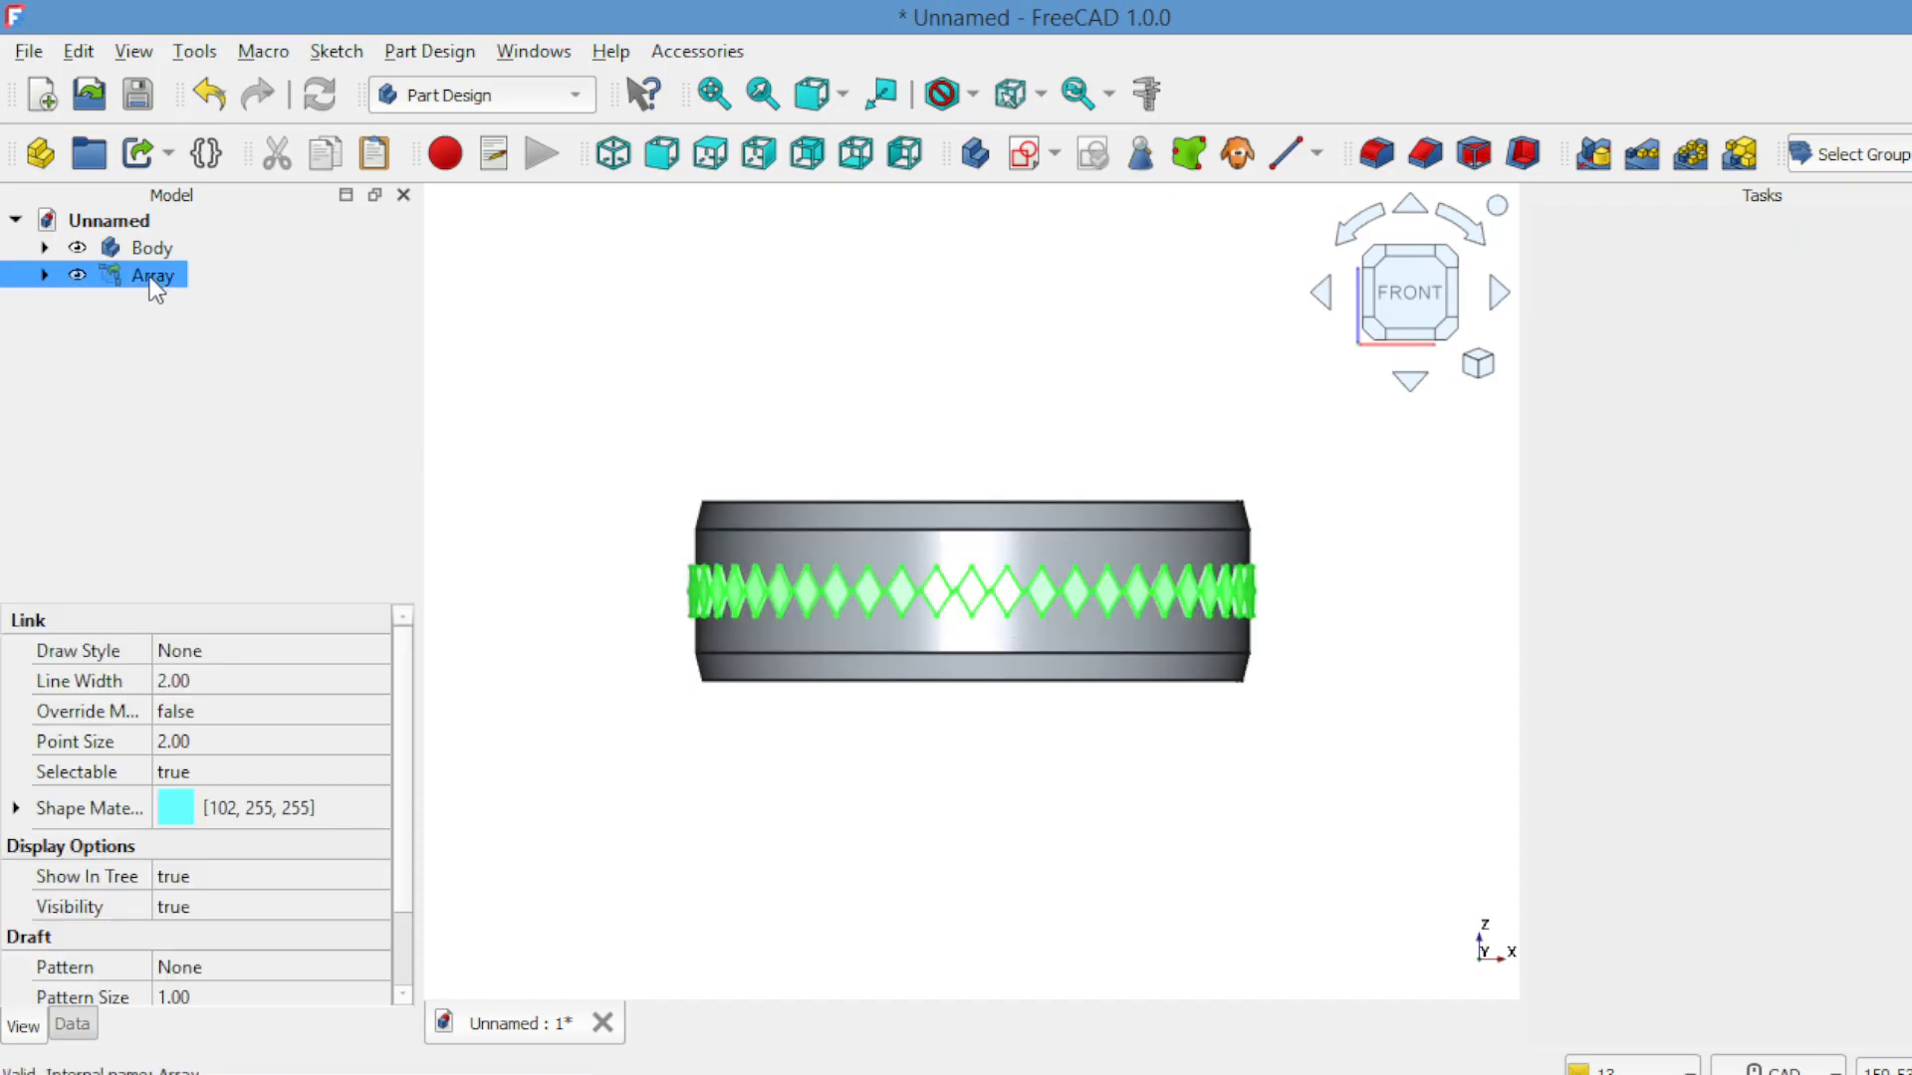
key(ctrl+c)
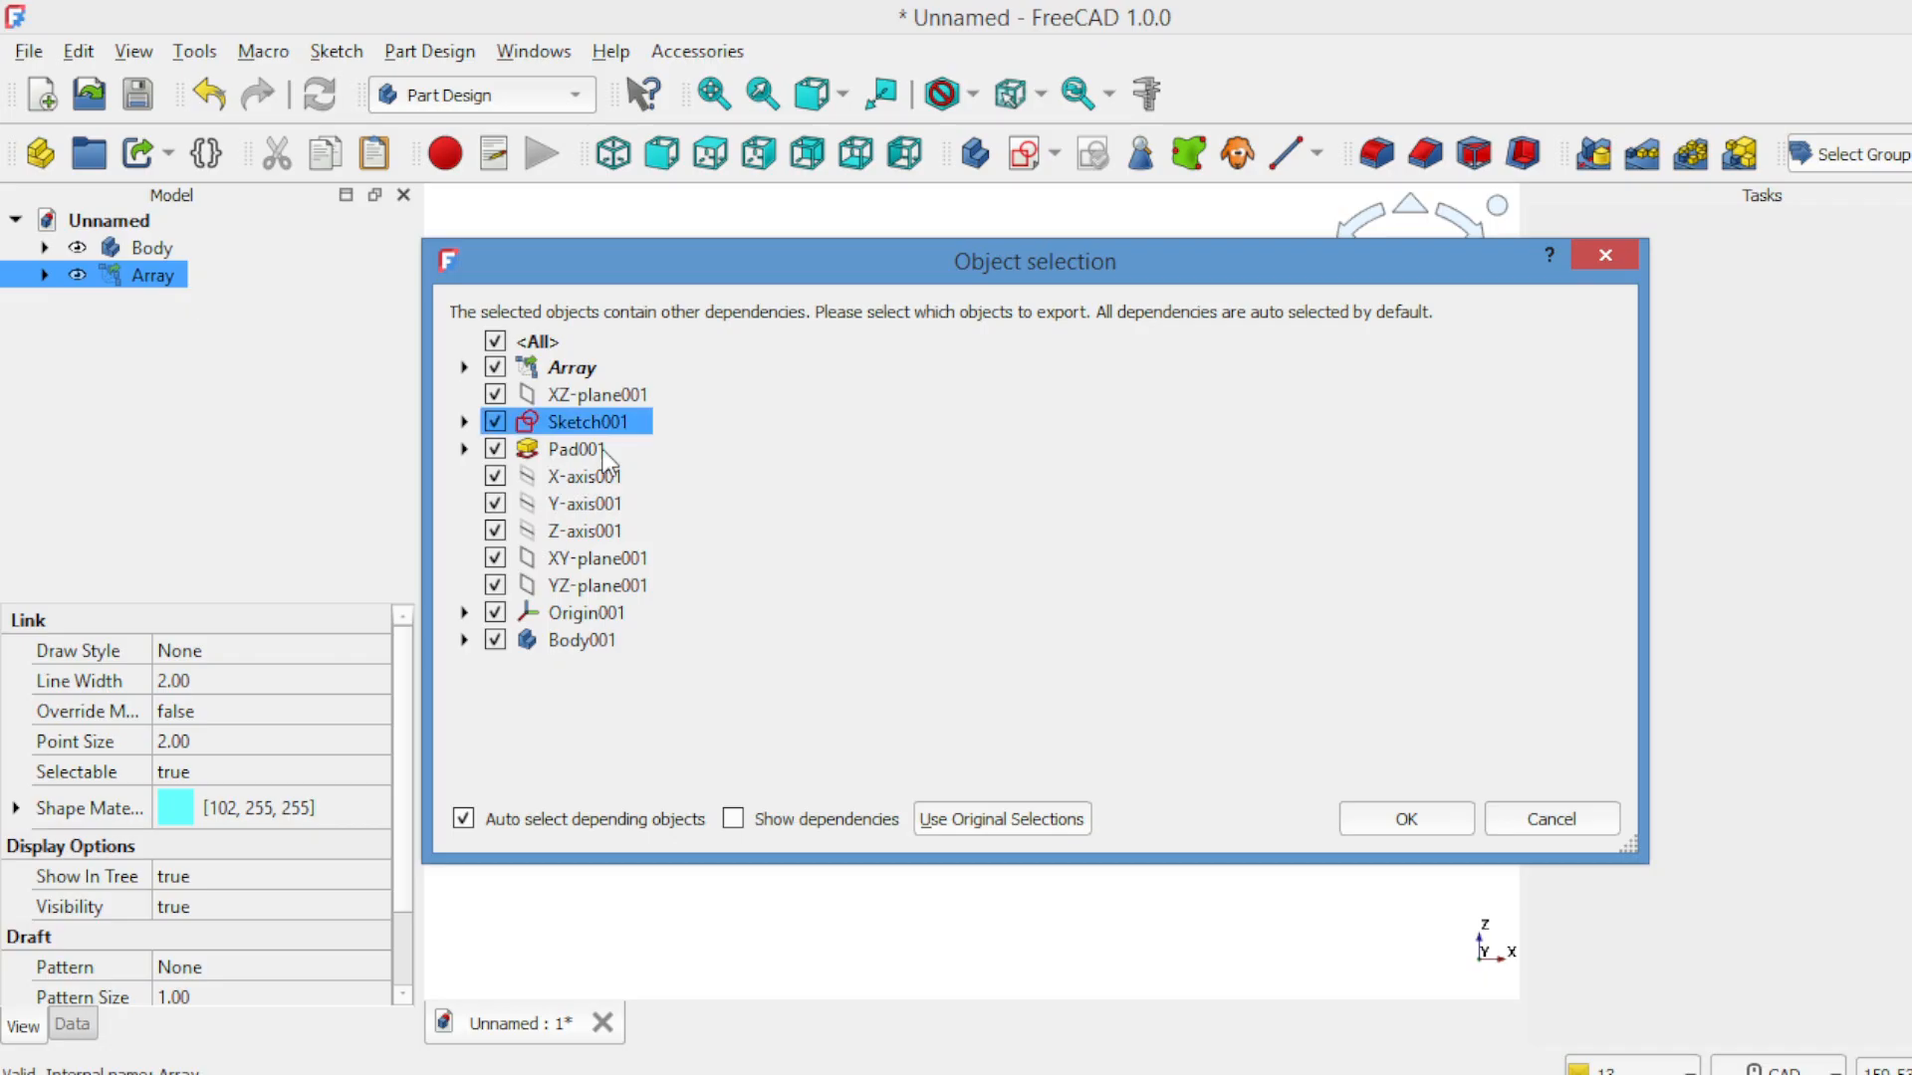
click(1385, 827)
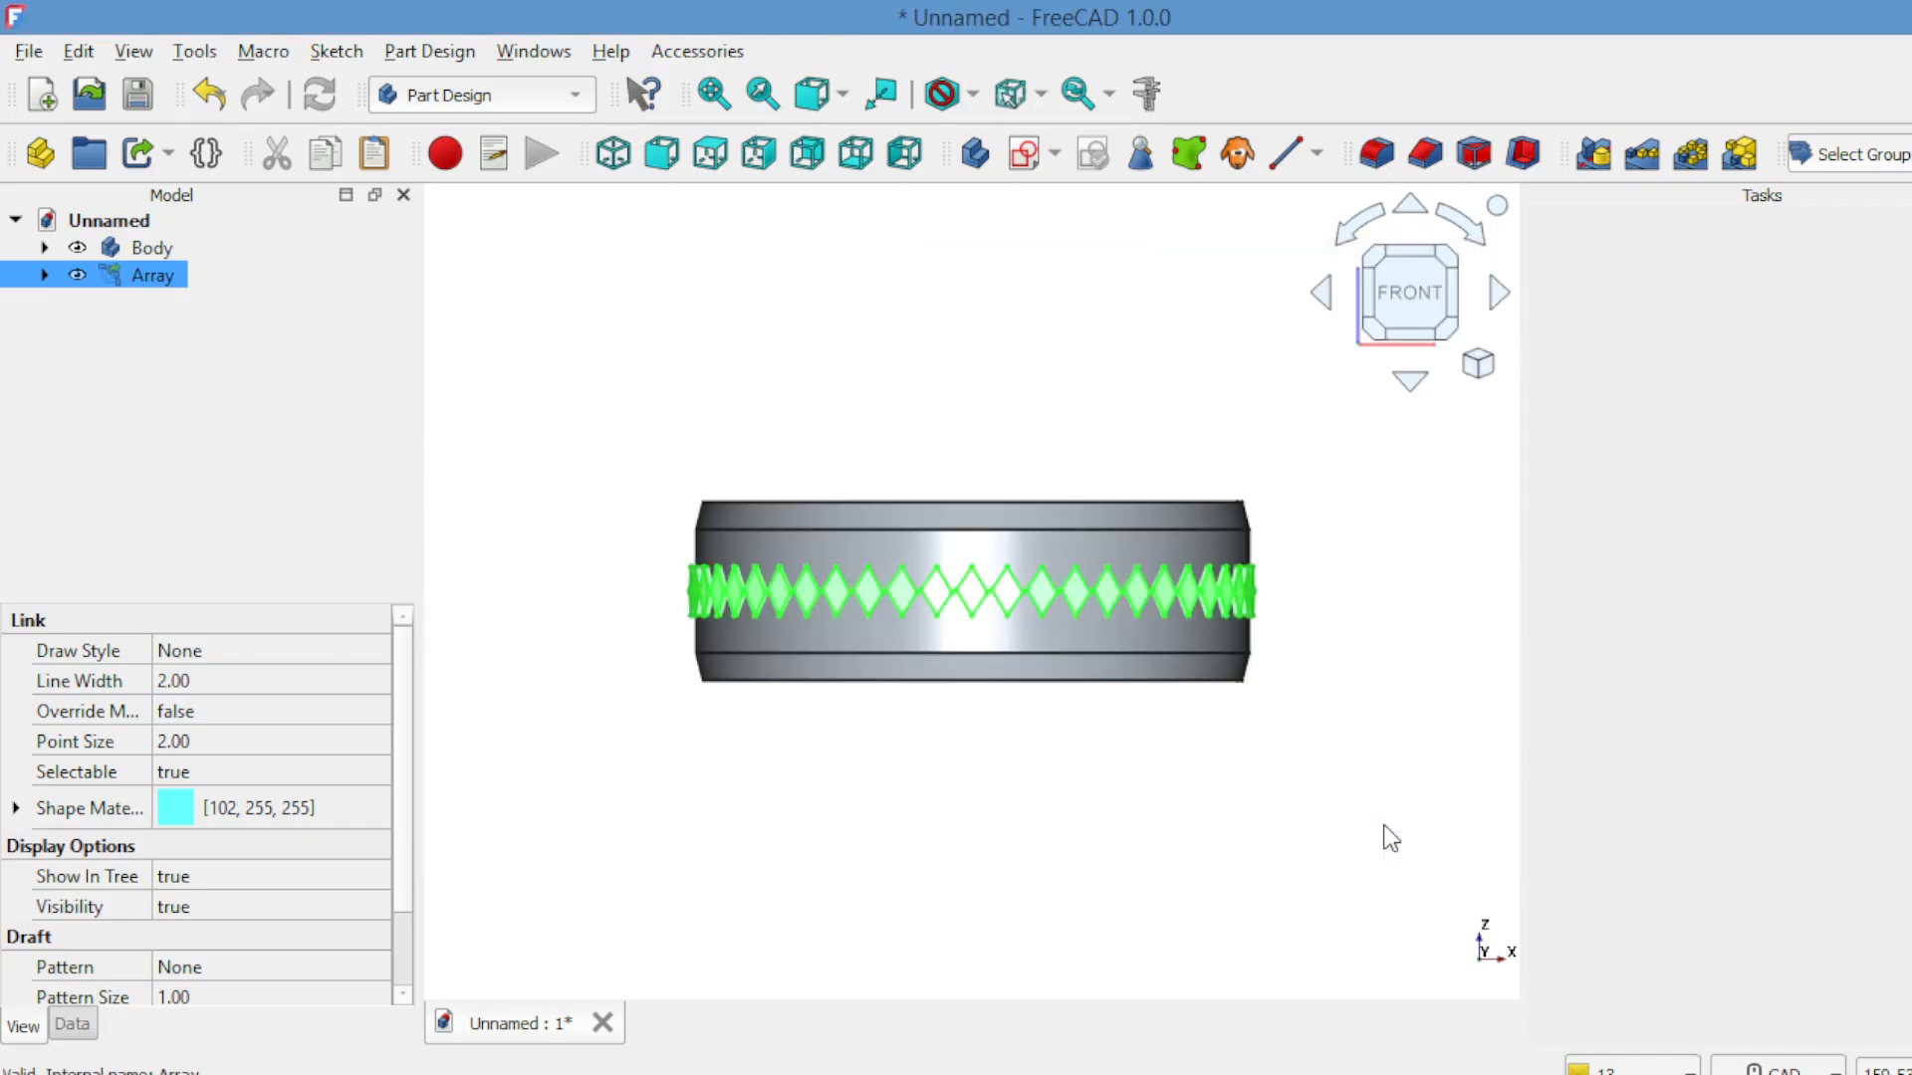
key(ctrl+v)
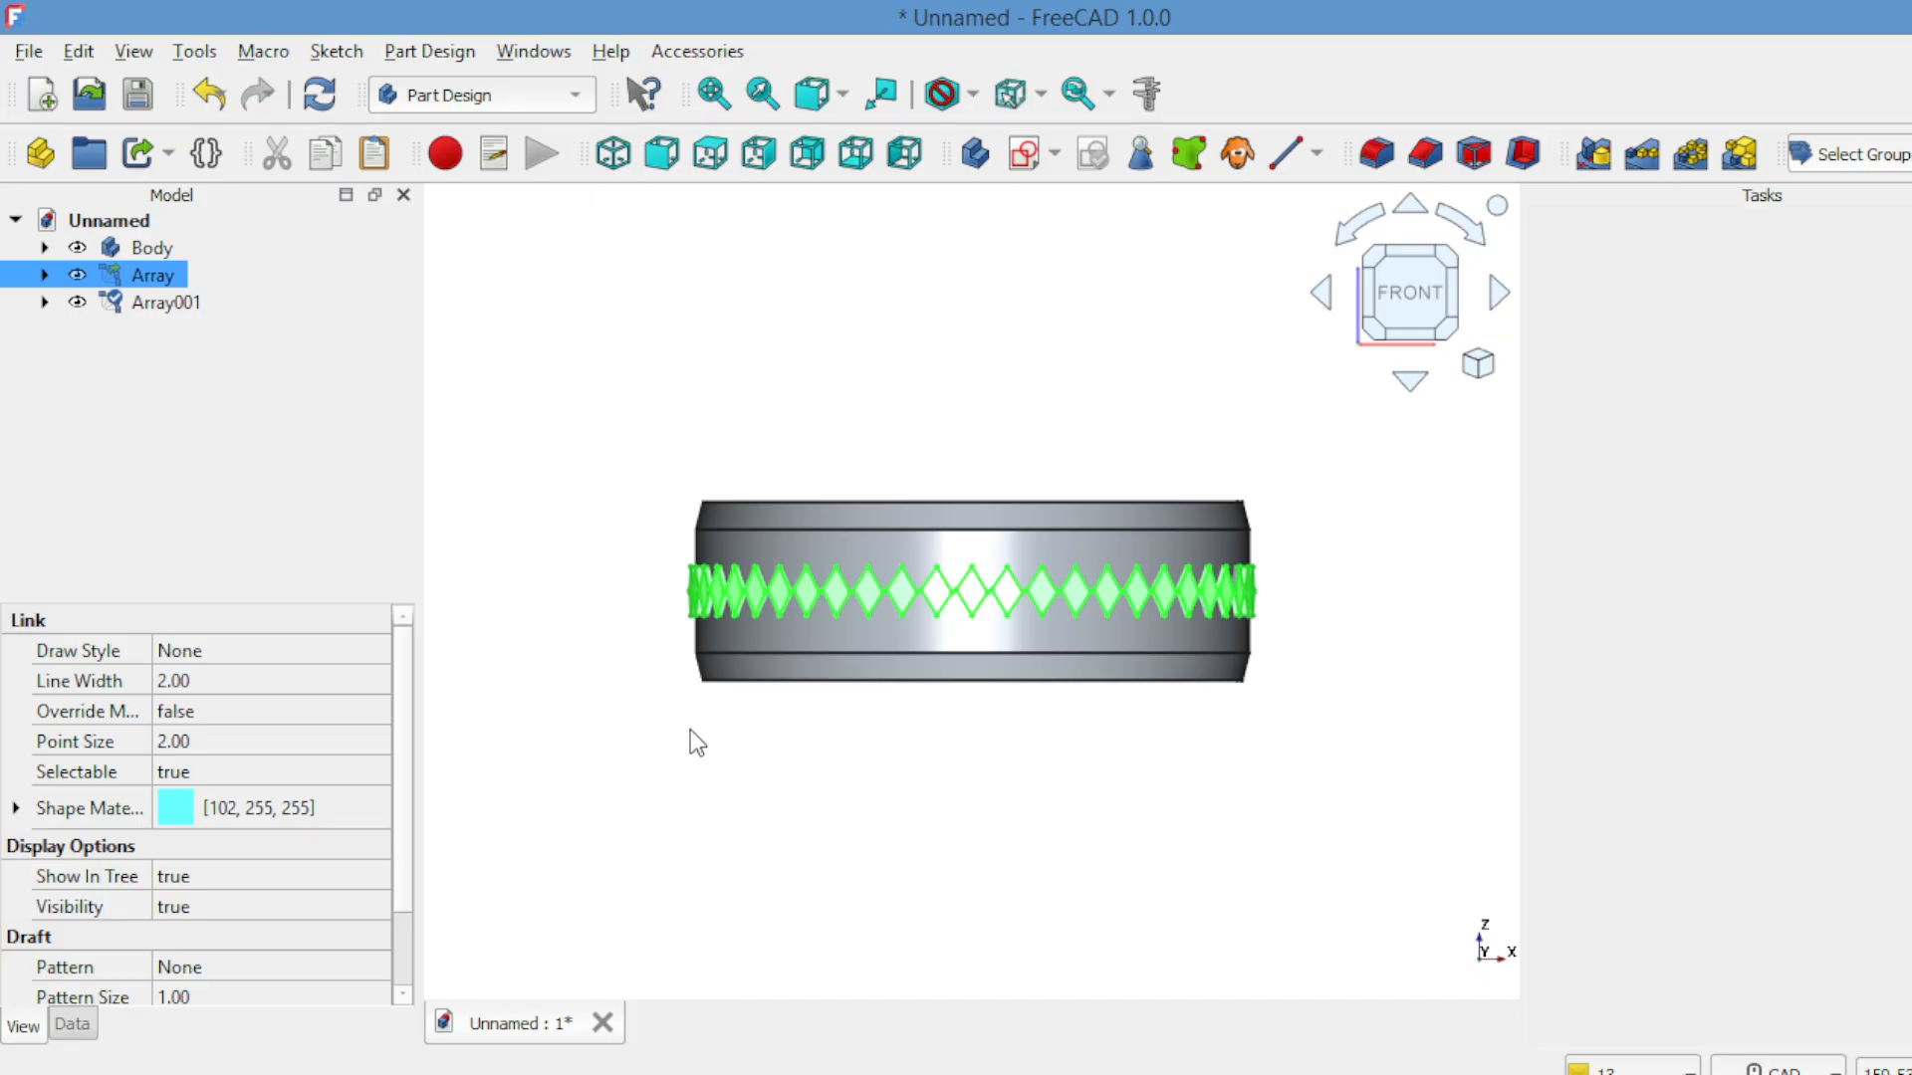
ctrl+click(149, 304)
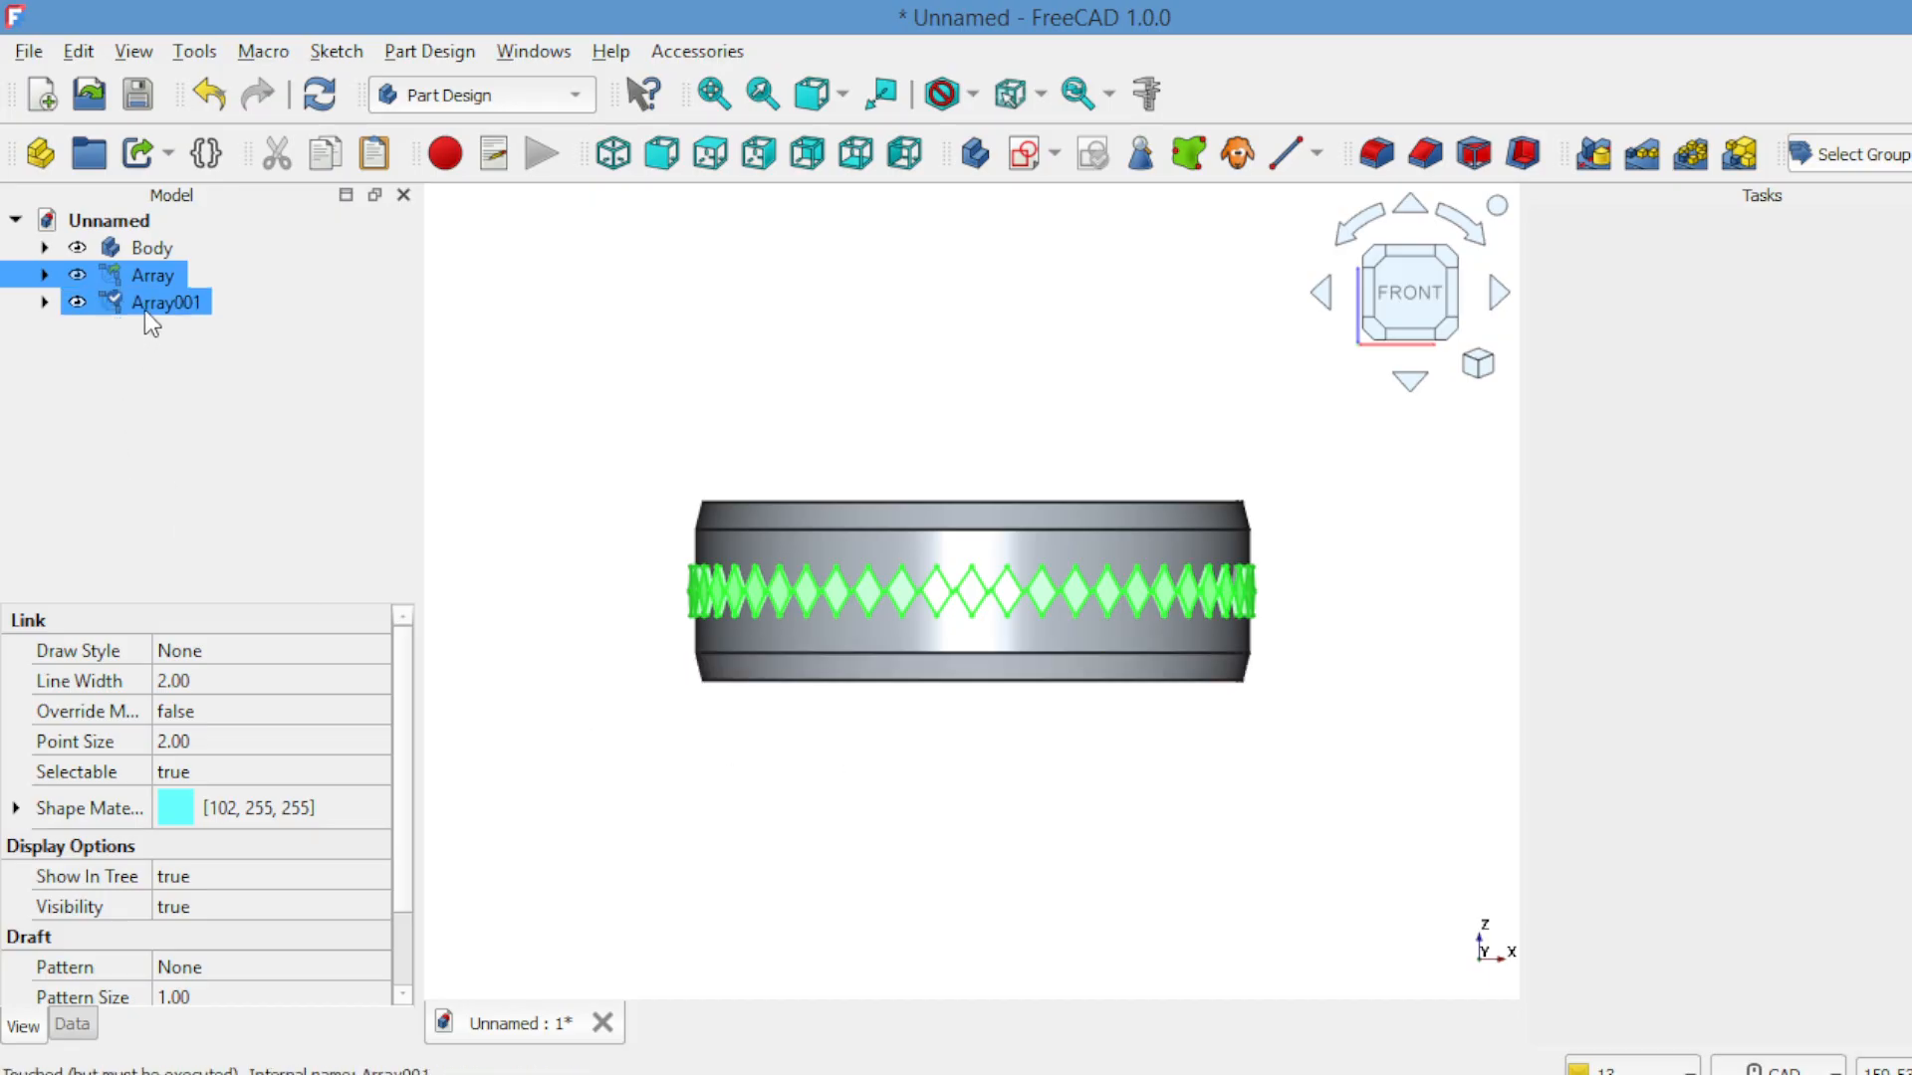
ctrl+click(147, 305)
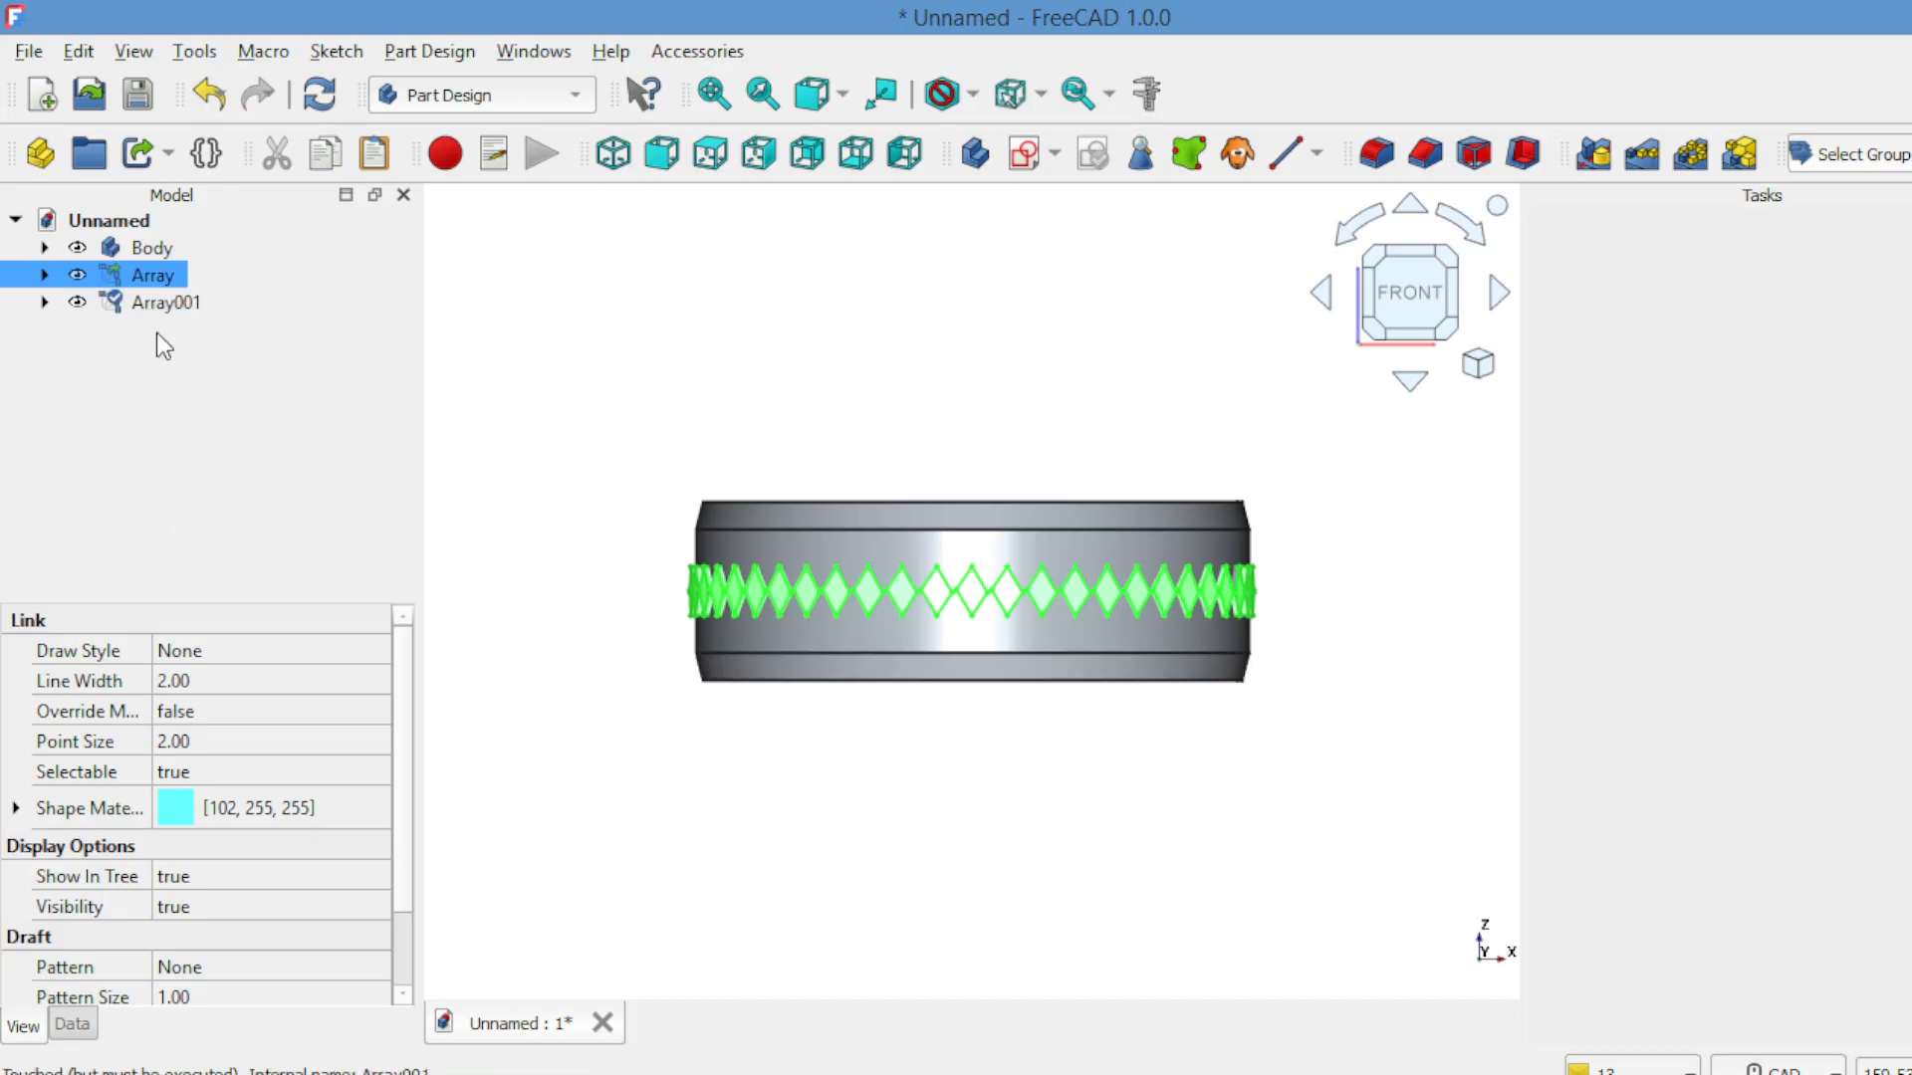
key(ctrl+v)
click(211, 379)
Transform the first pasted array upward along the Z axis until its diamond tips reach the ring's upper chamfer edge.
click(161, 306)
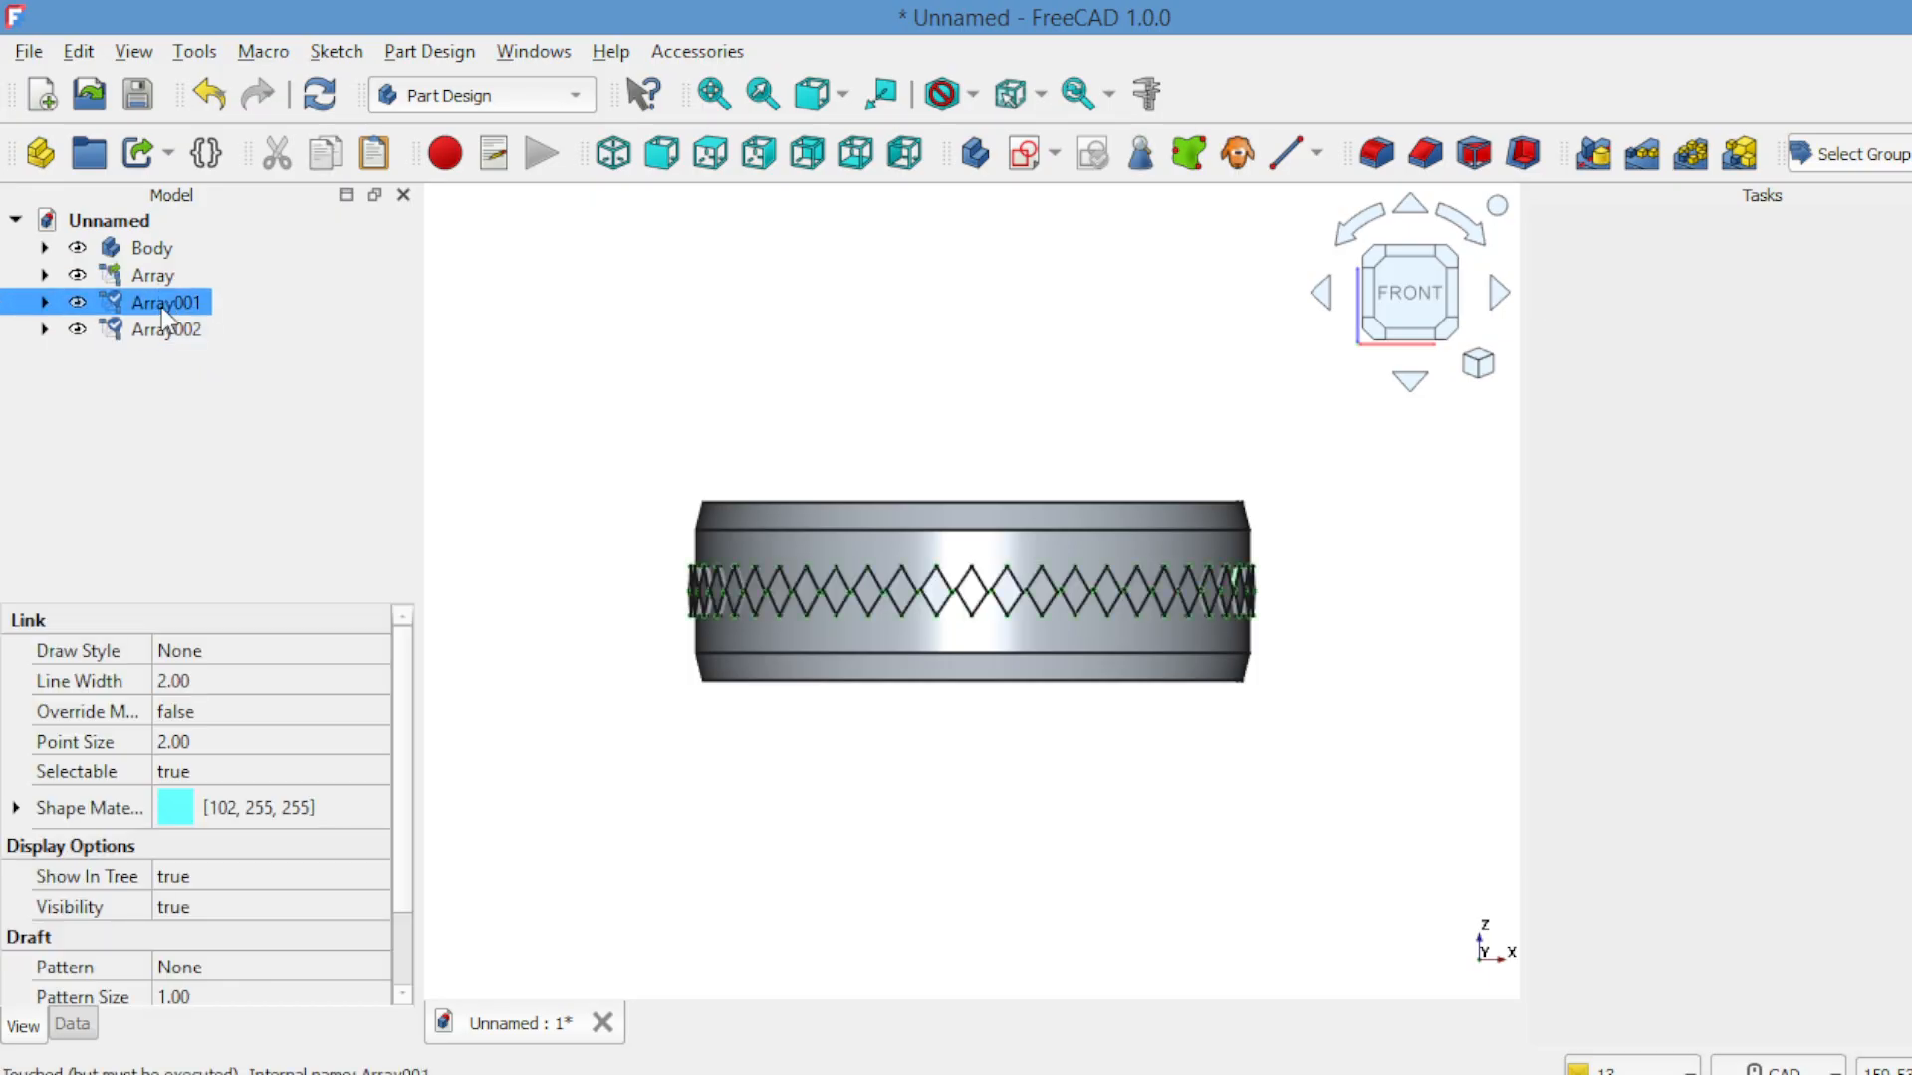
right_click(539, 399)
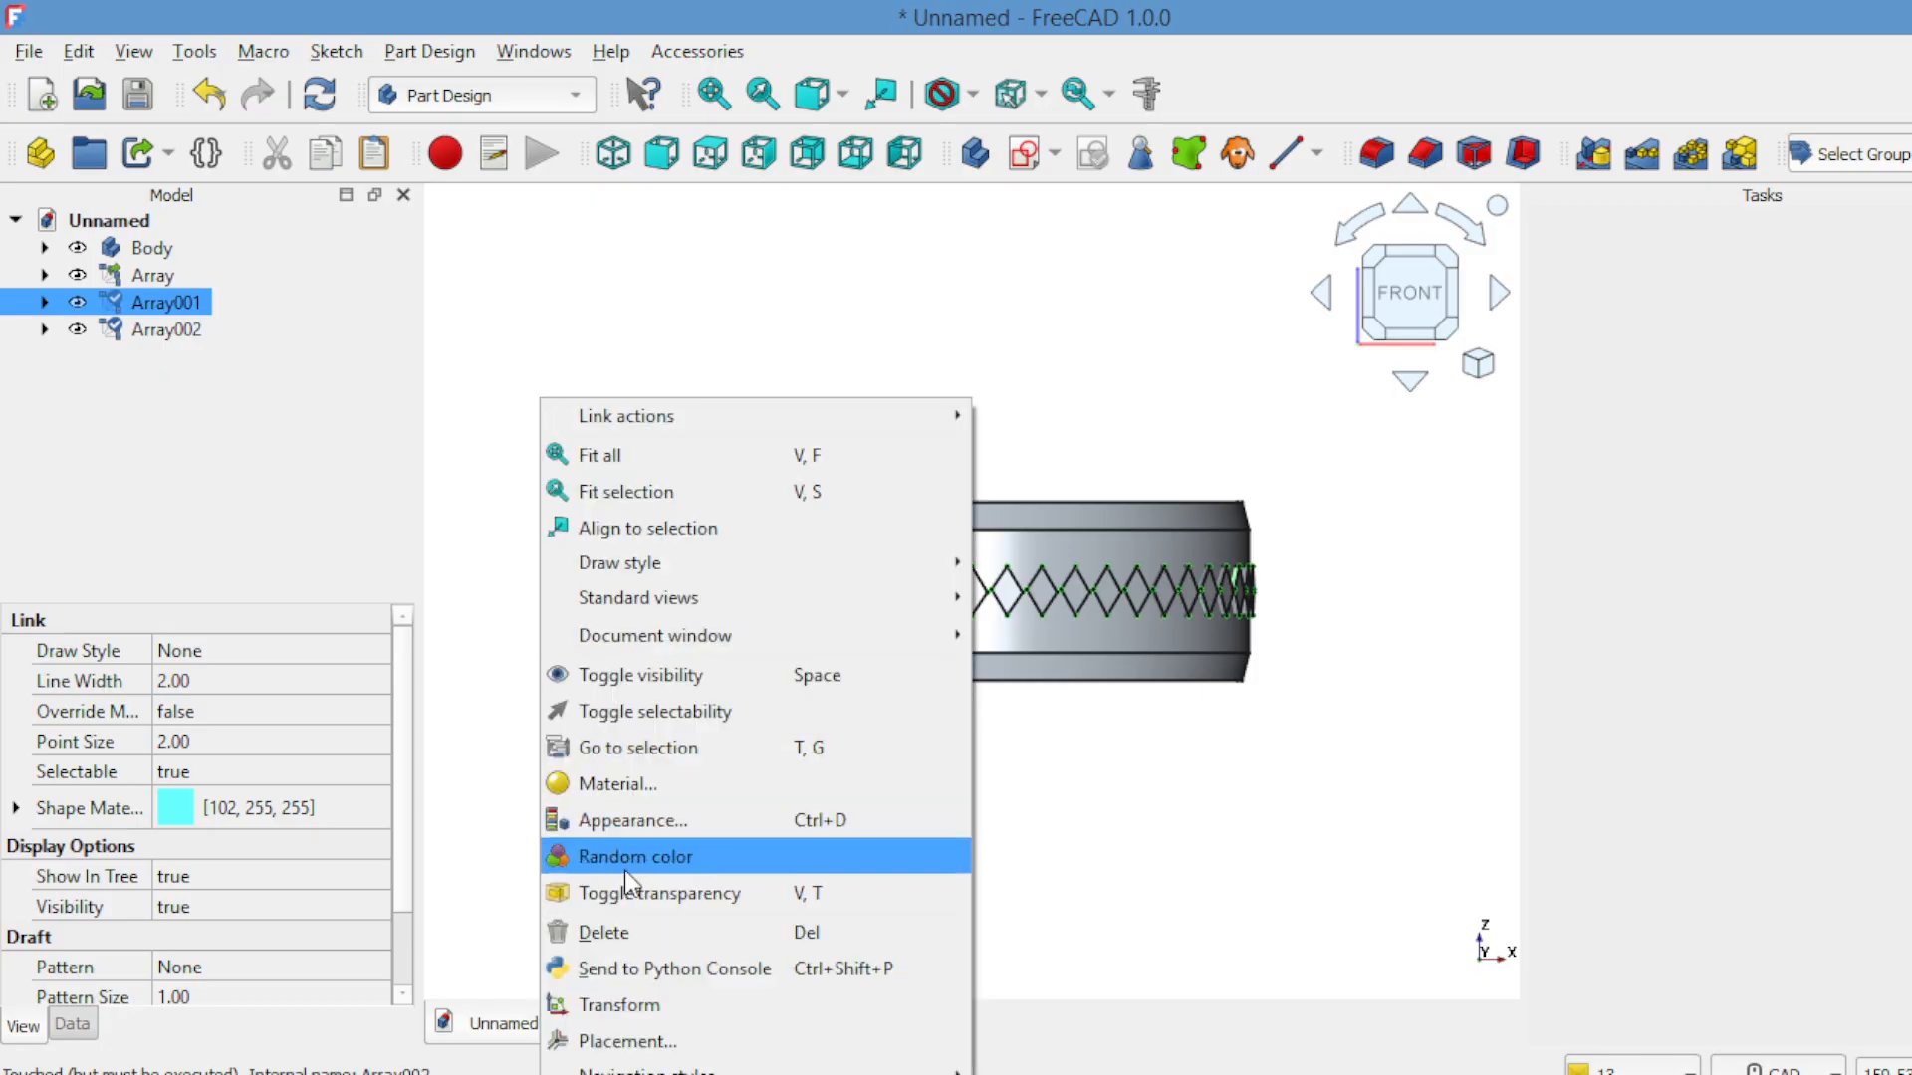
click(631, 1005)
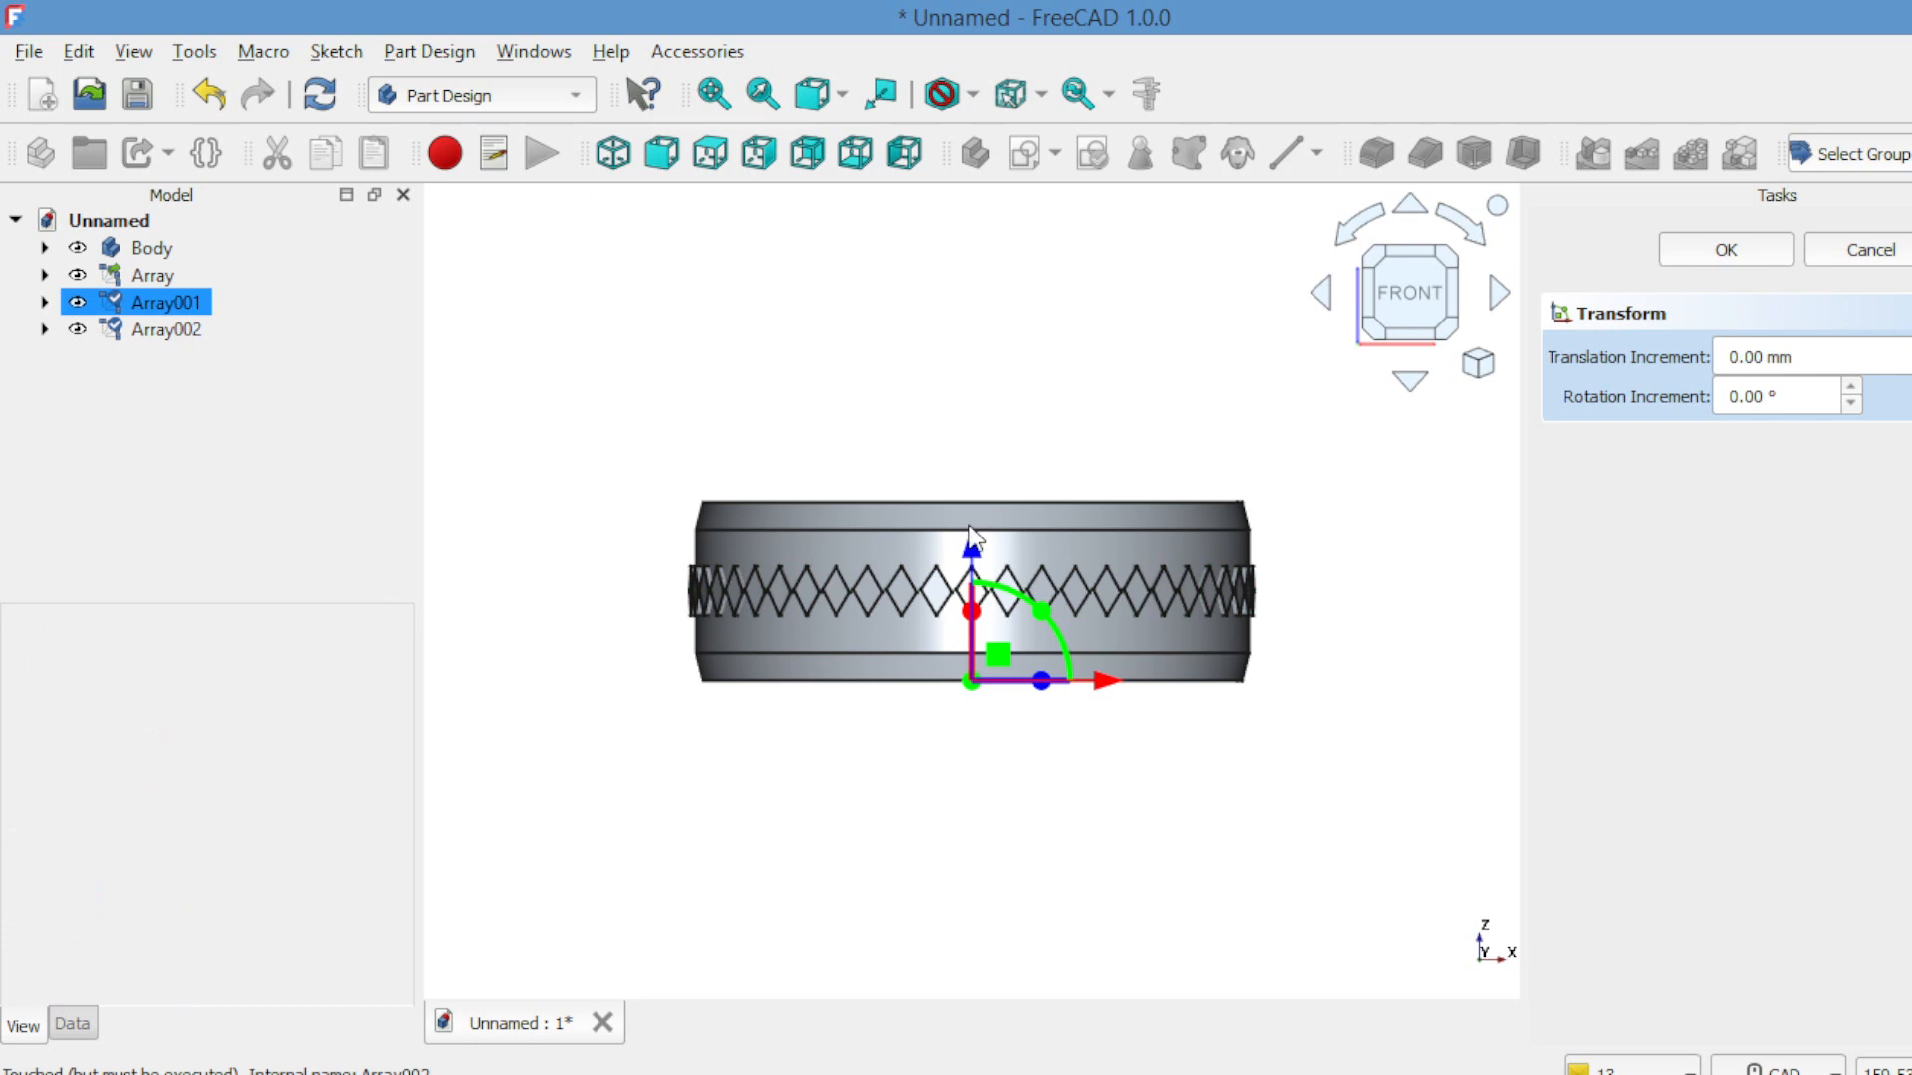
drag(972, 549, 970, 519)
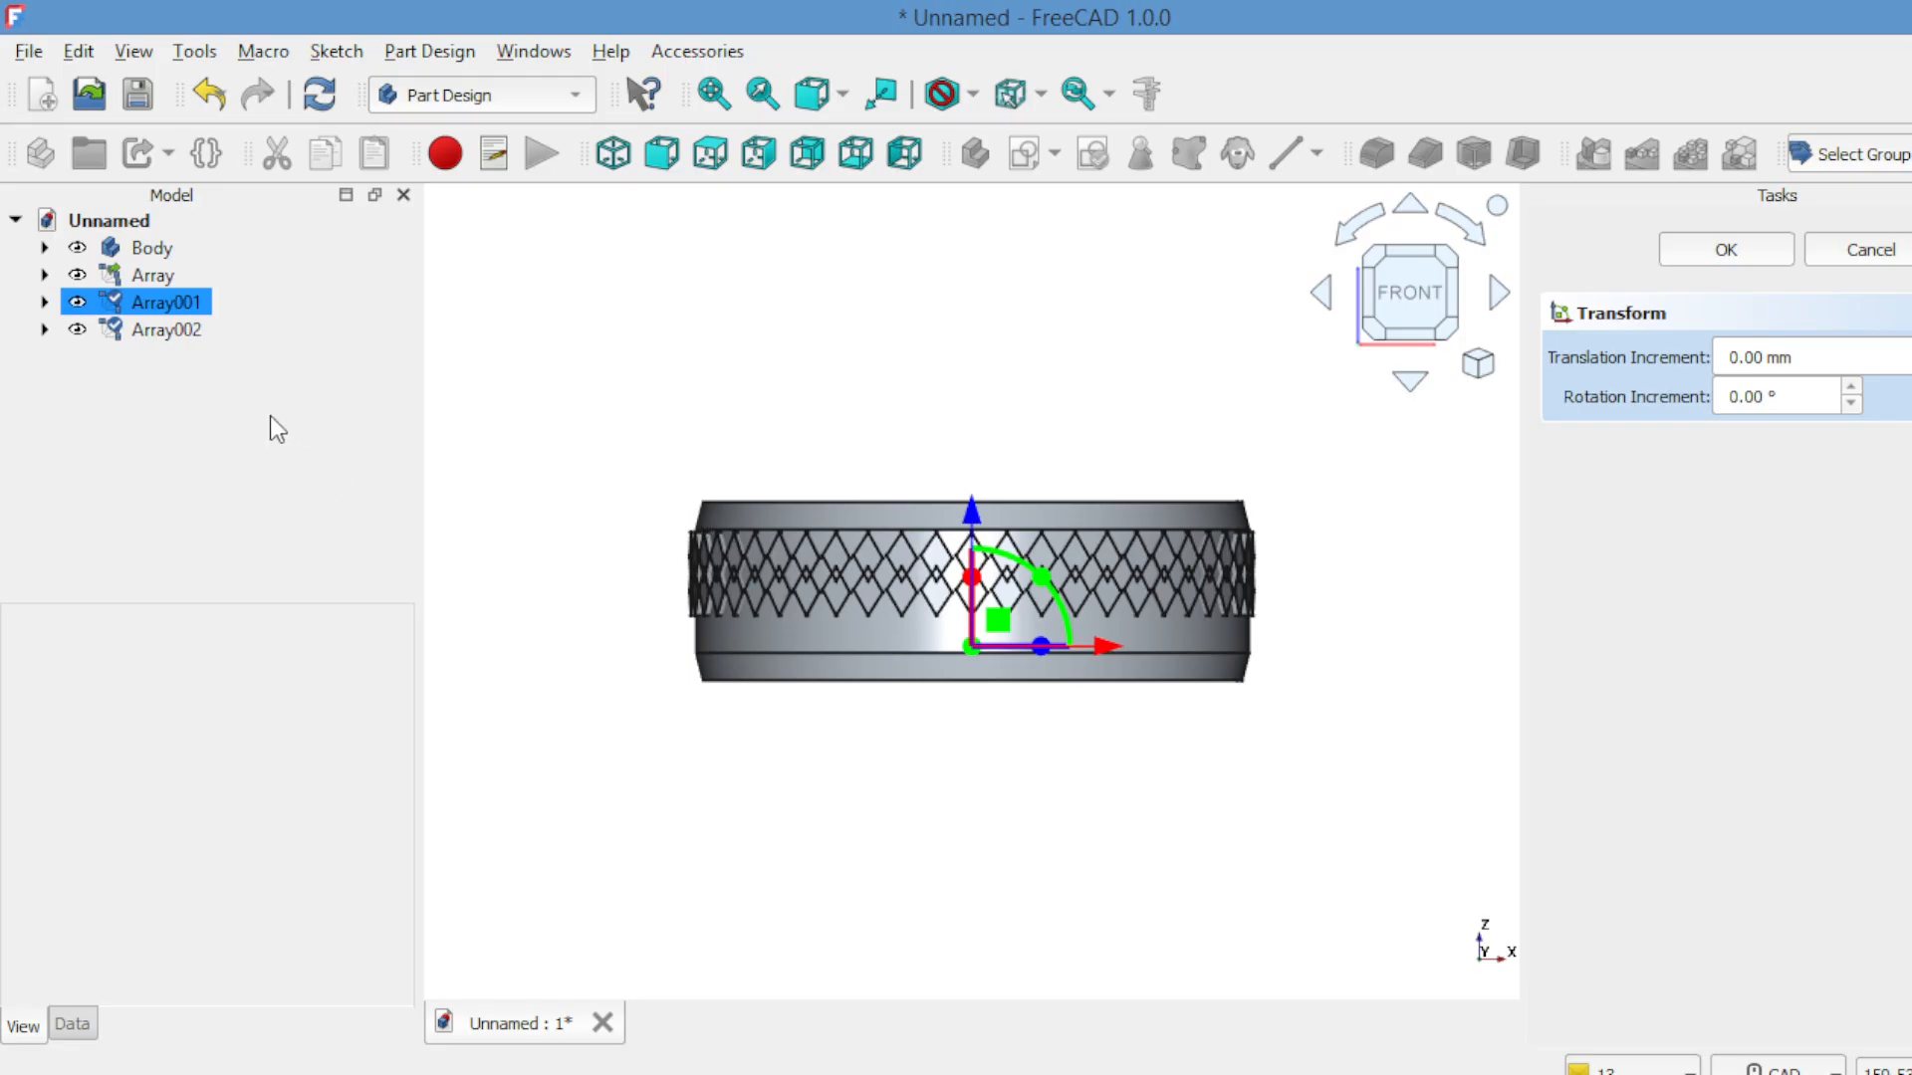
ctrl+click(176, 329)
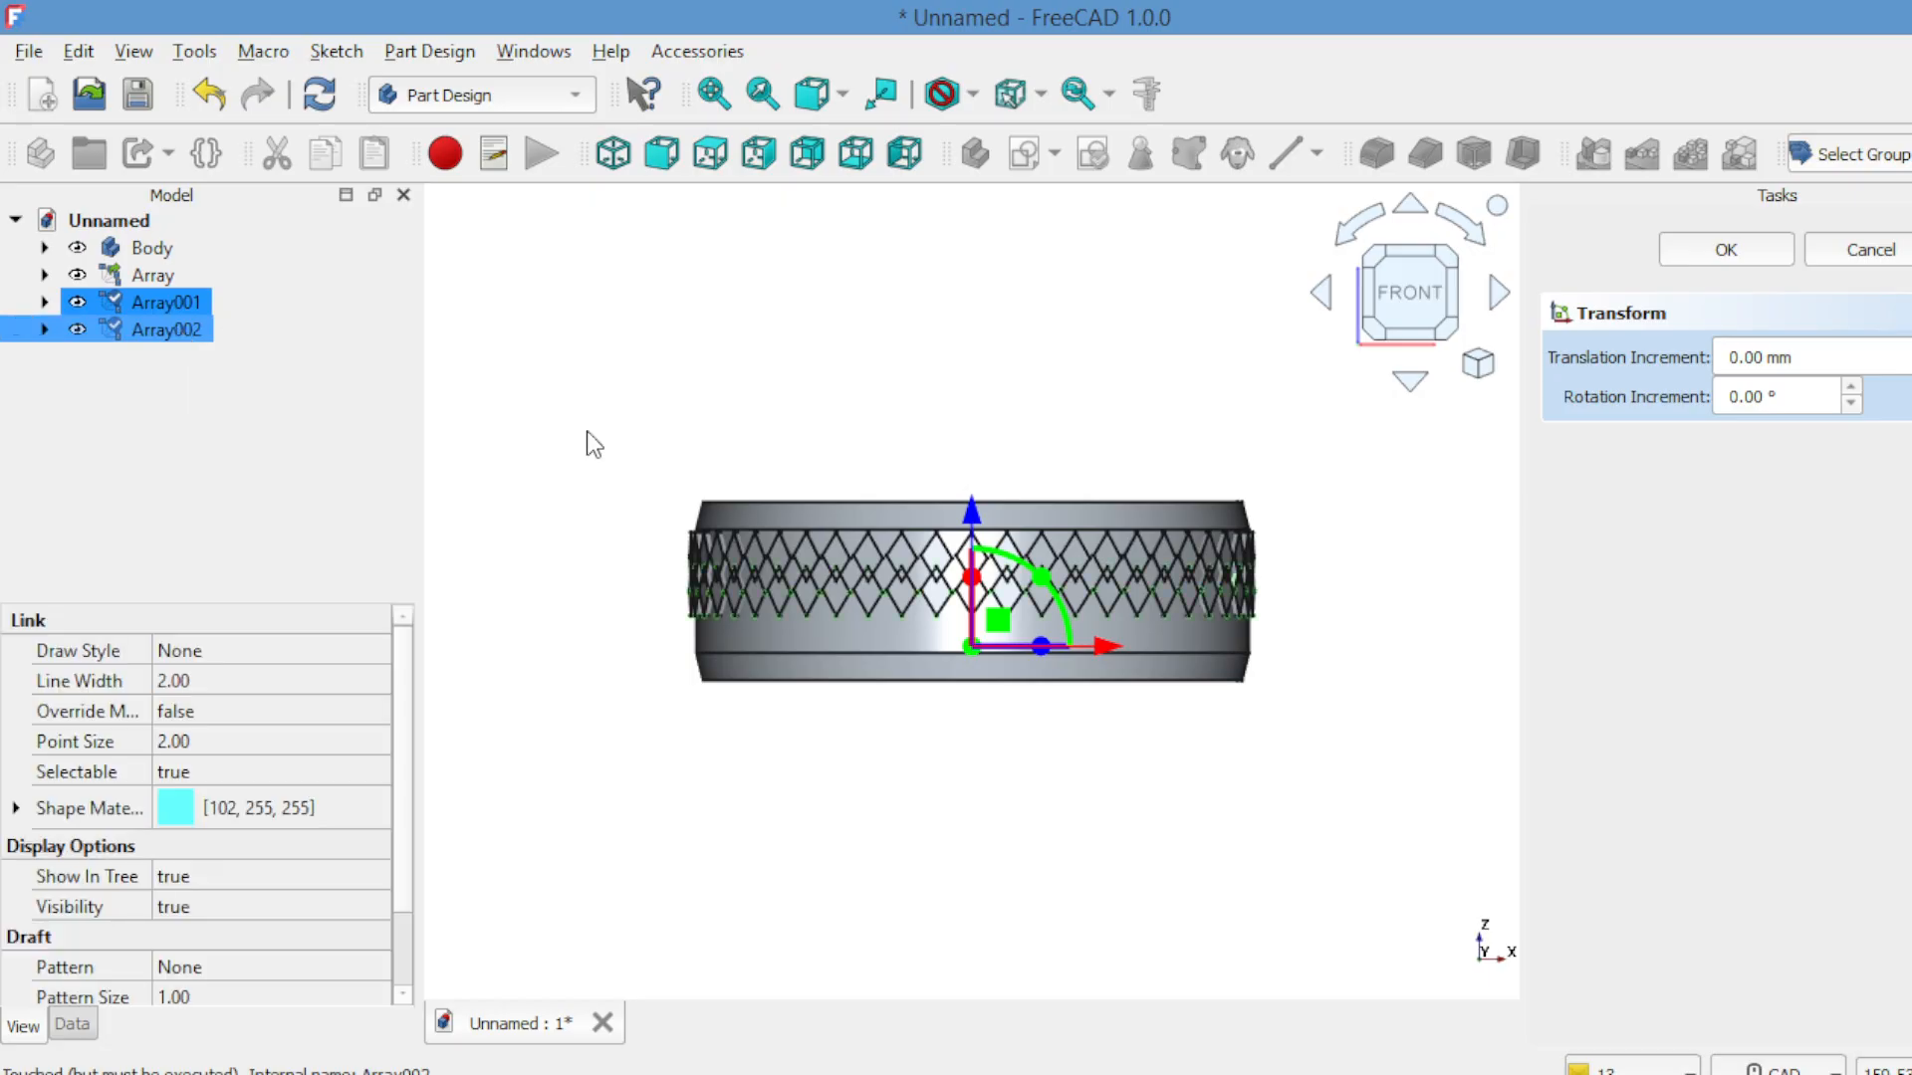
click(687, 434)
ctrl+click(194, 342)
ctrl+click(183, 343)
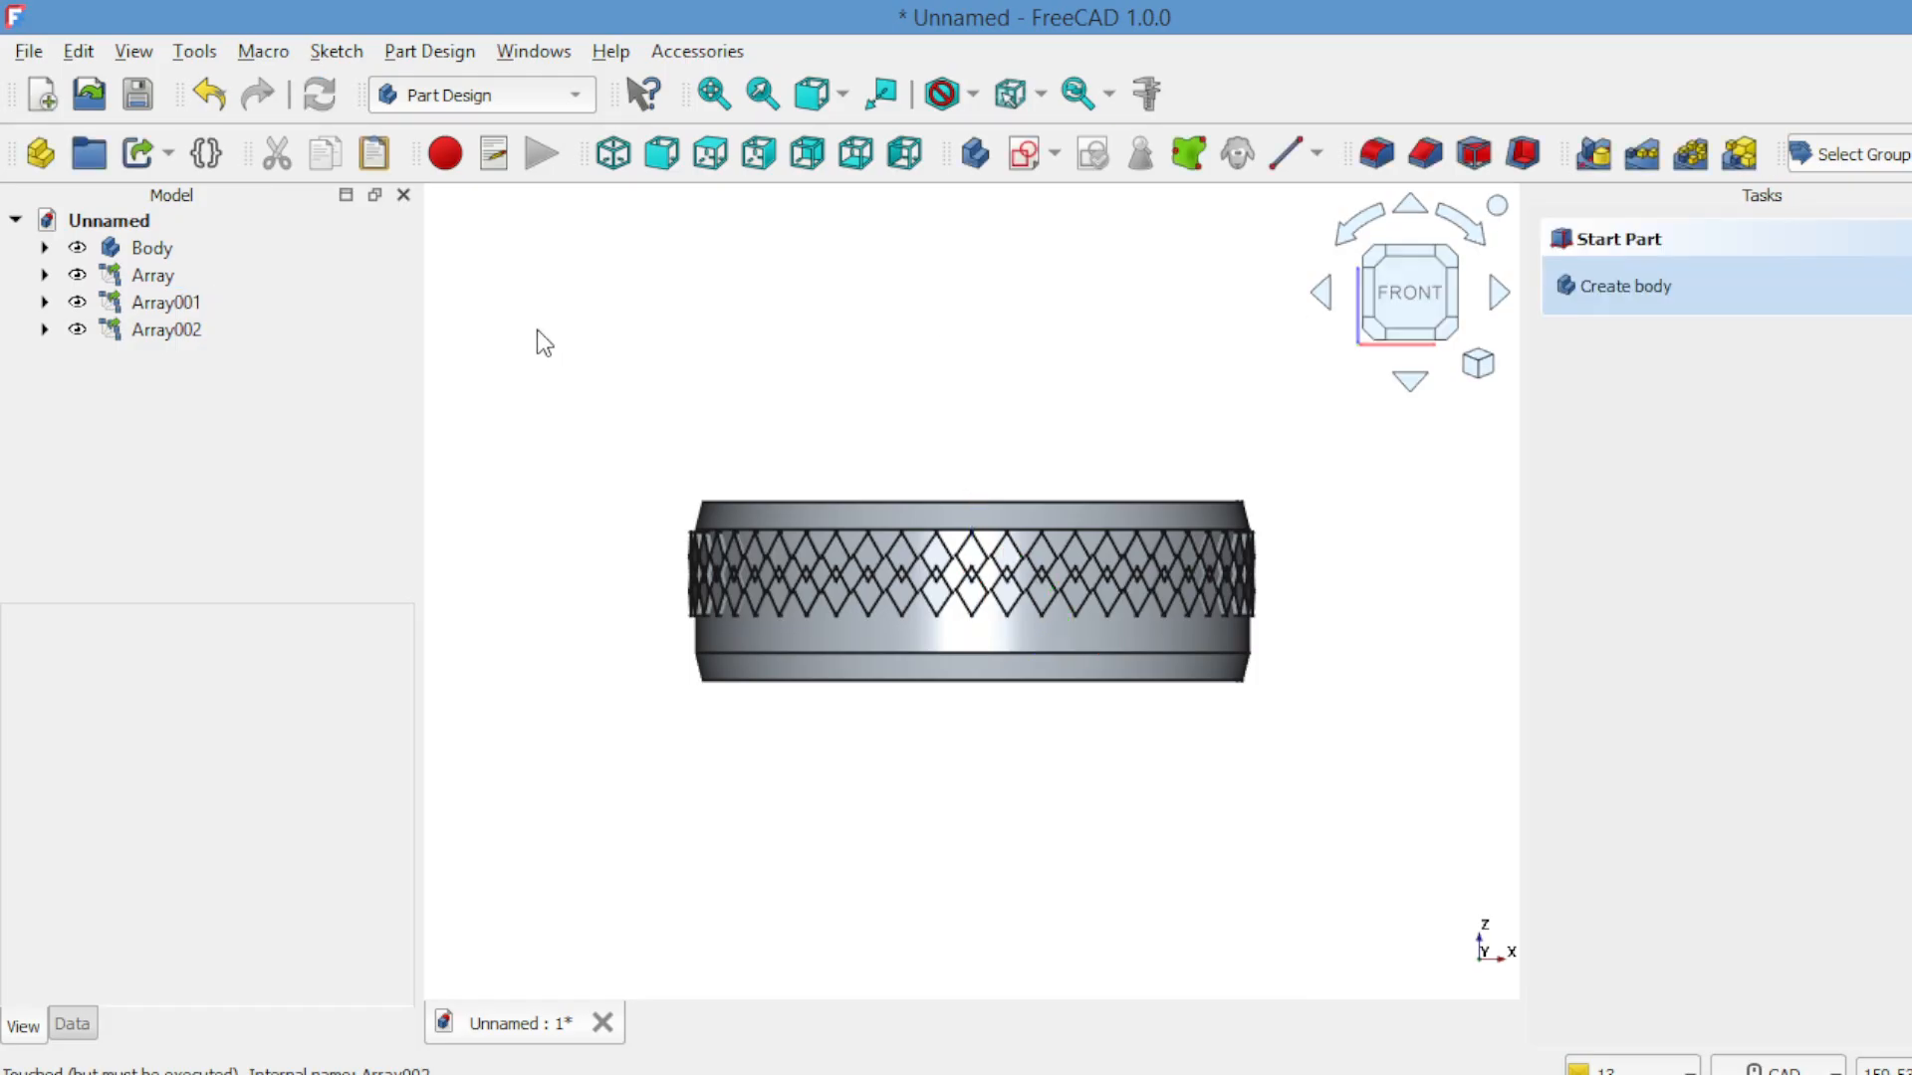
Transform the second pasted array 5 mm downward along the Z axis to the ring's lower chamfer edge.
click(178, 331)
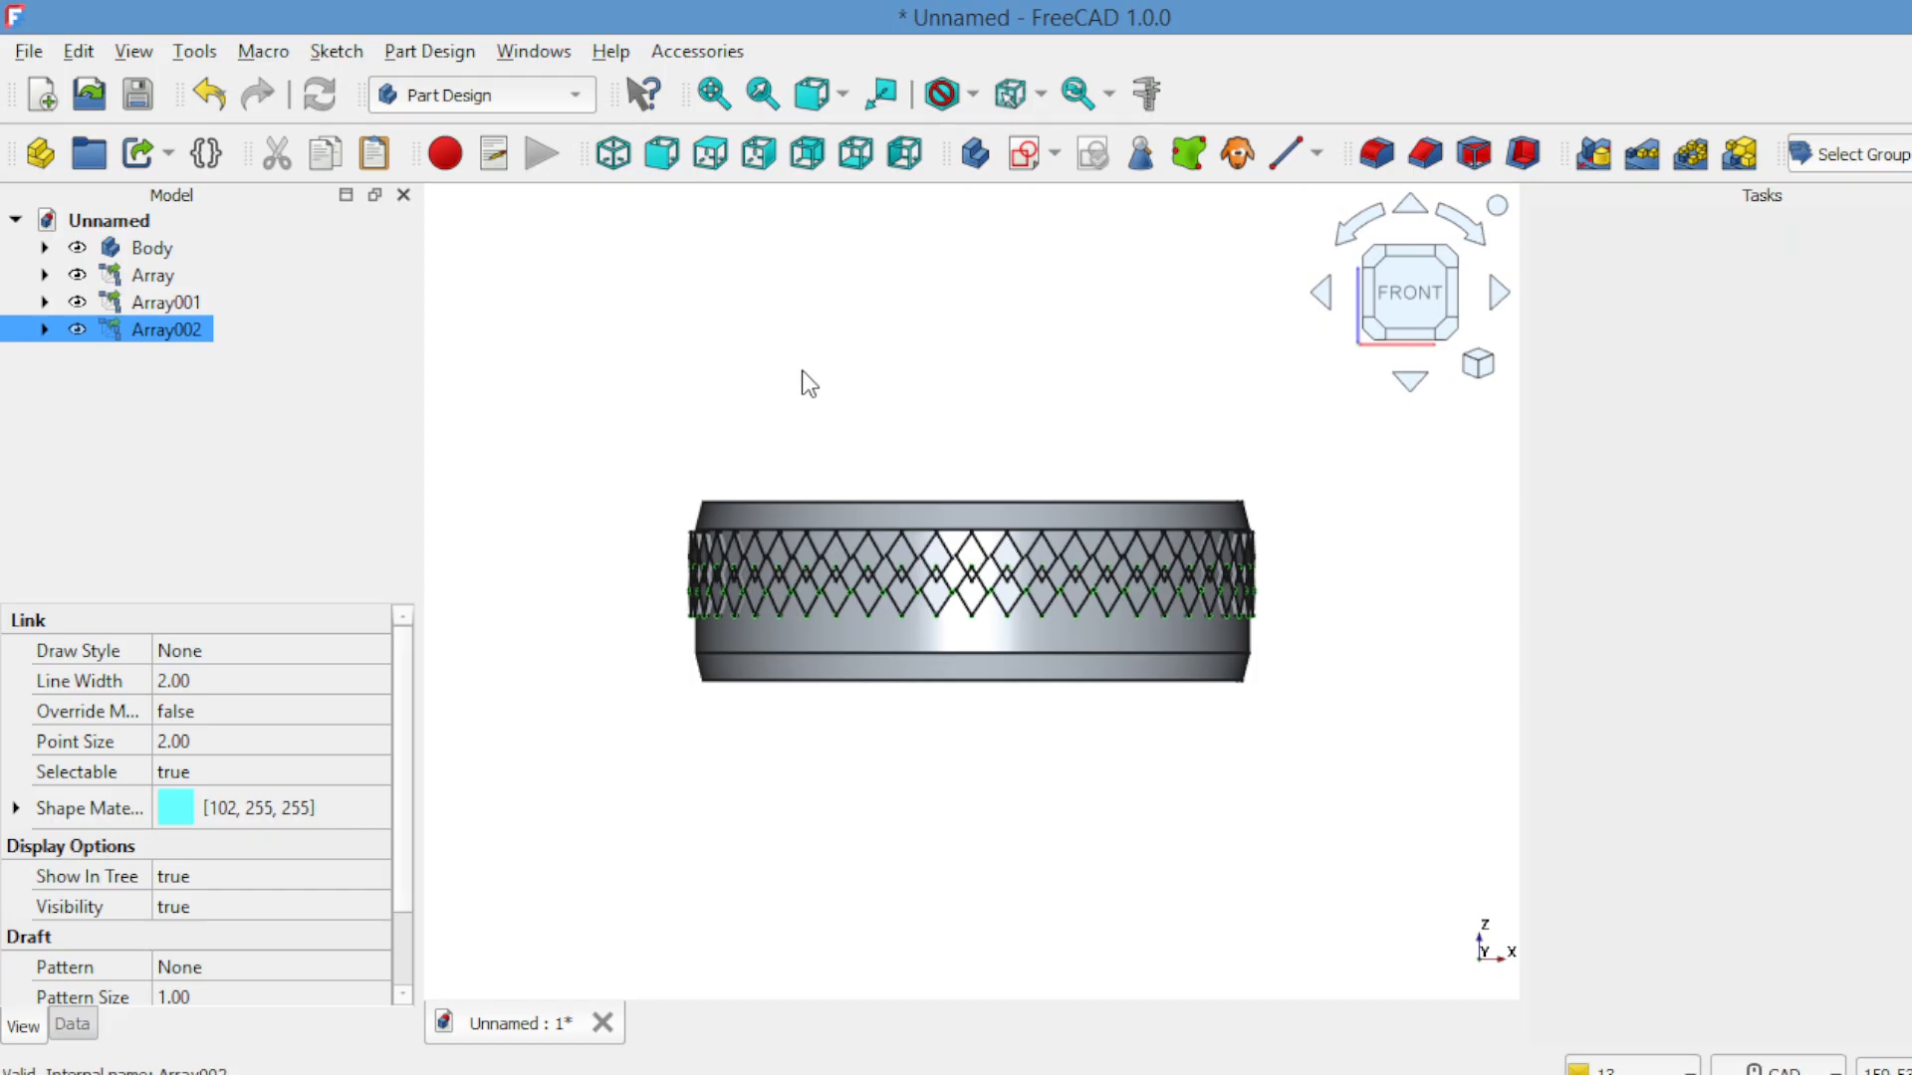
right_click(627, 369)
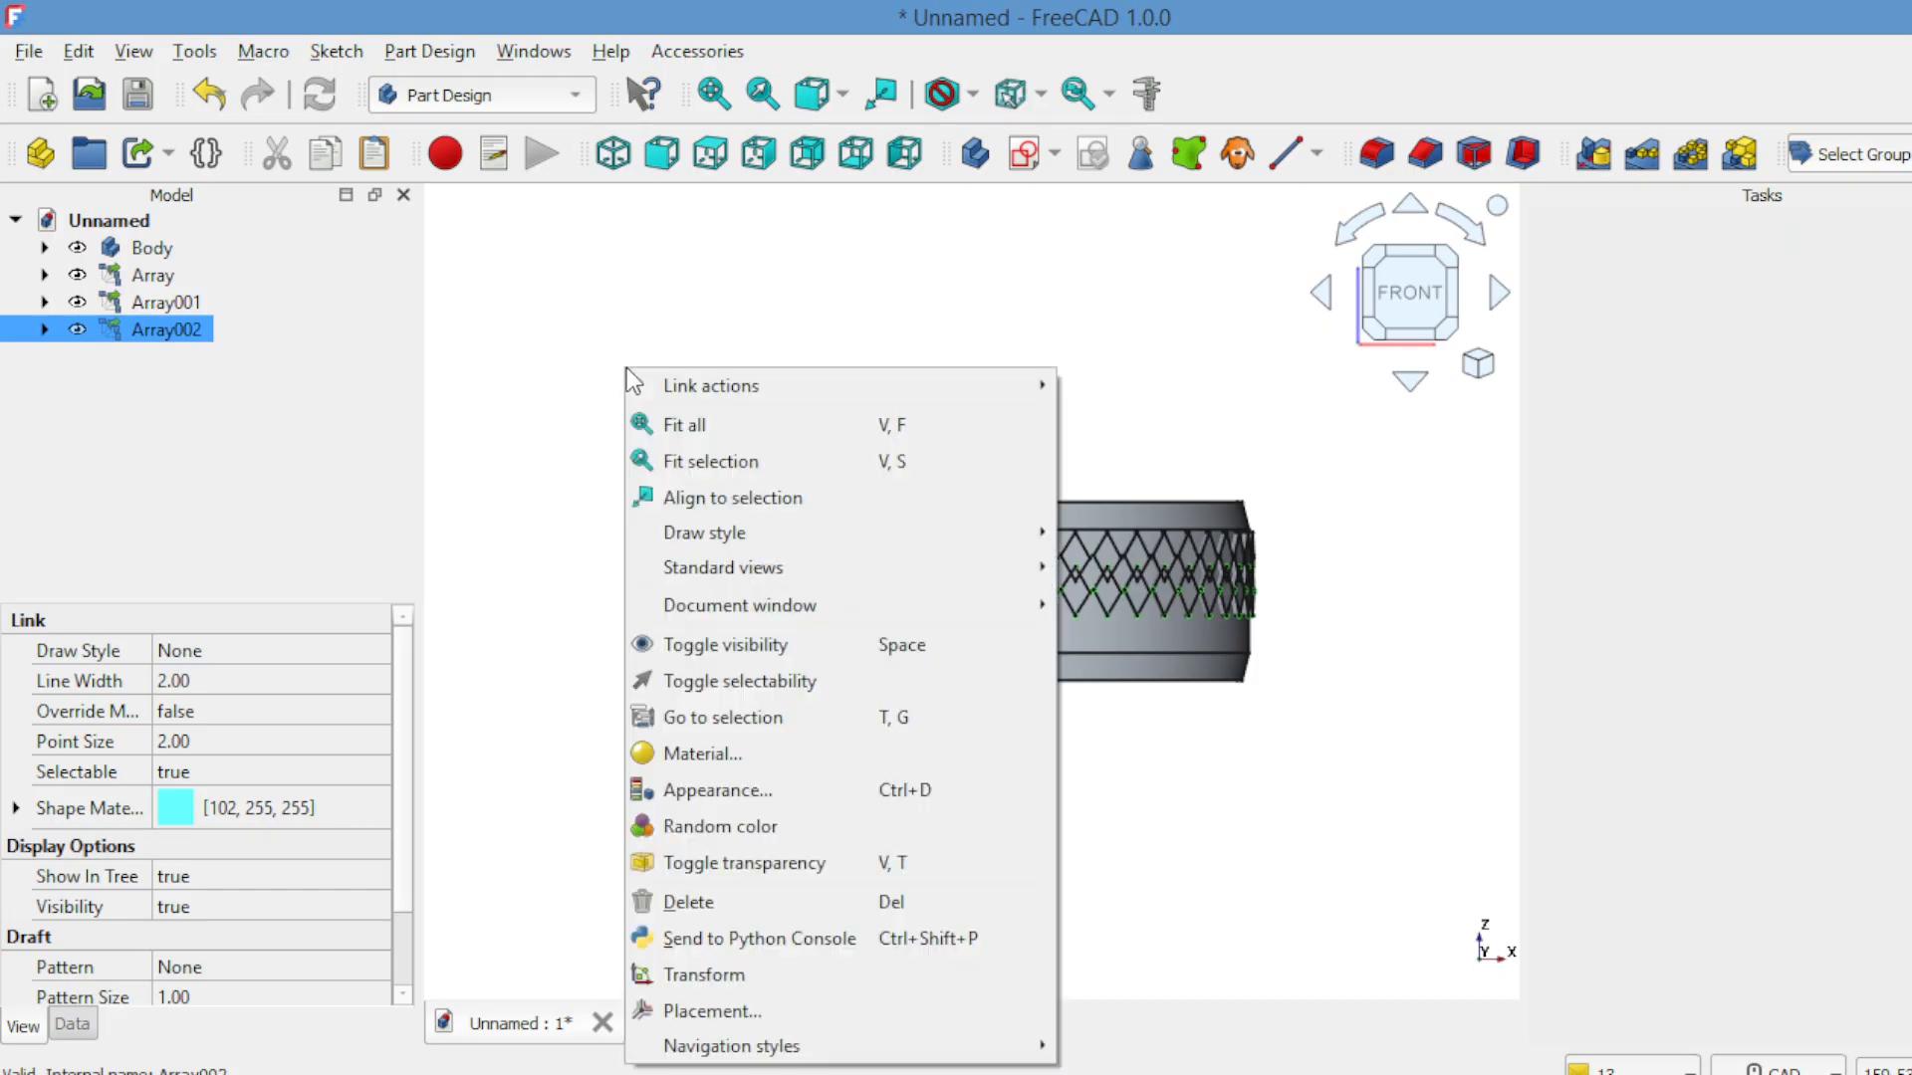
click(749, 978)
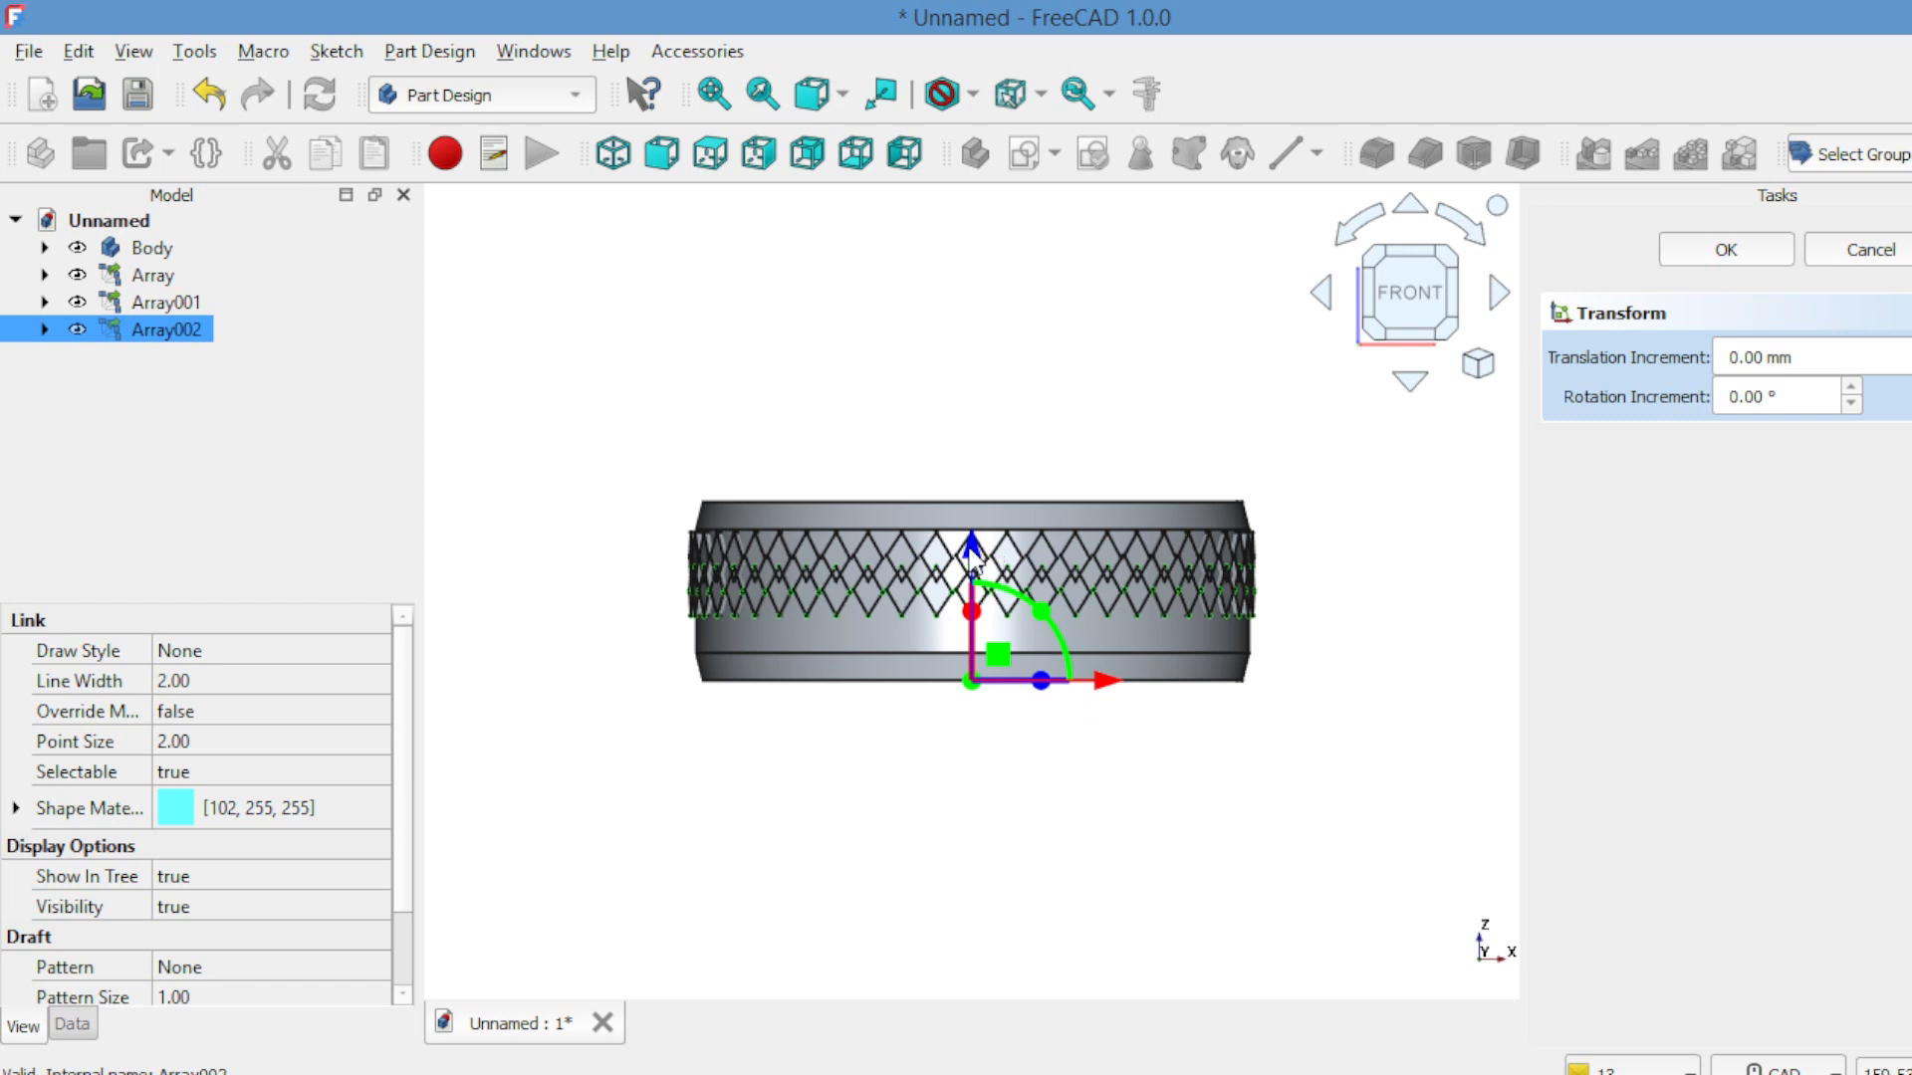
drag(972, 560, 976, 597)
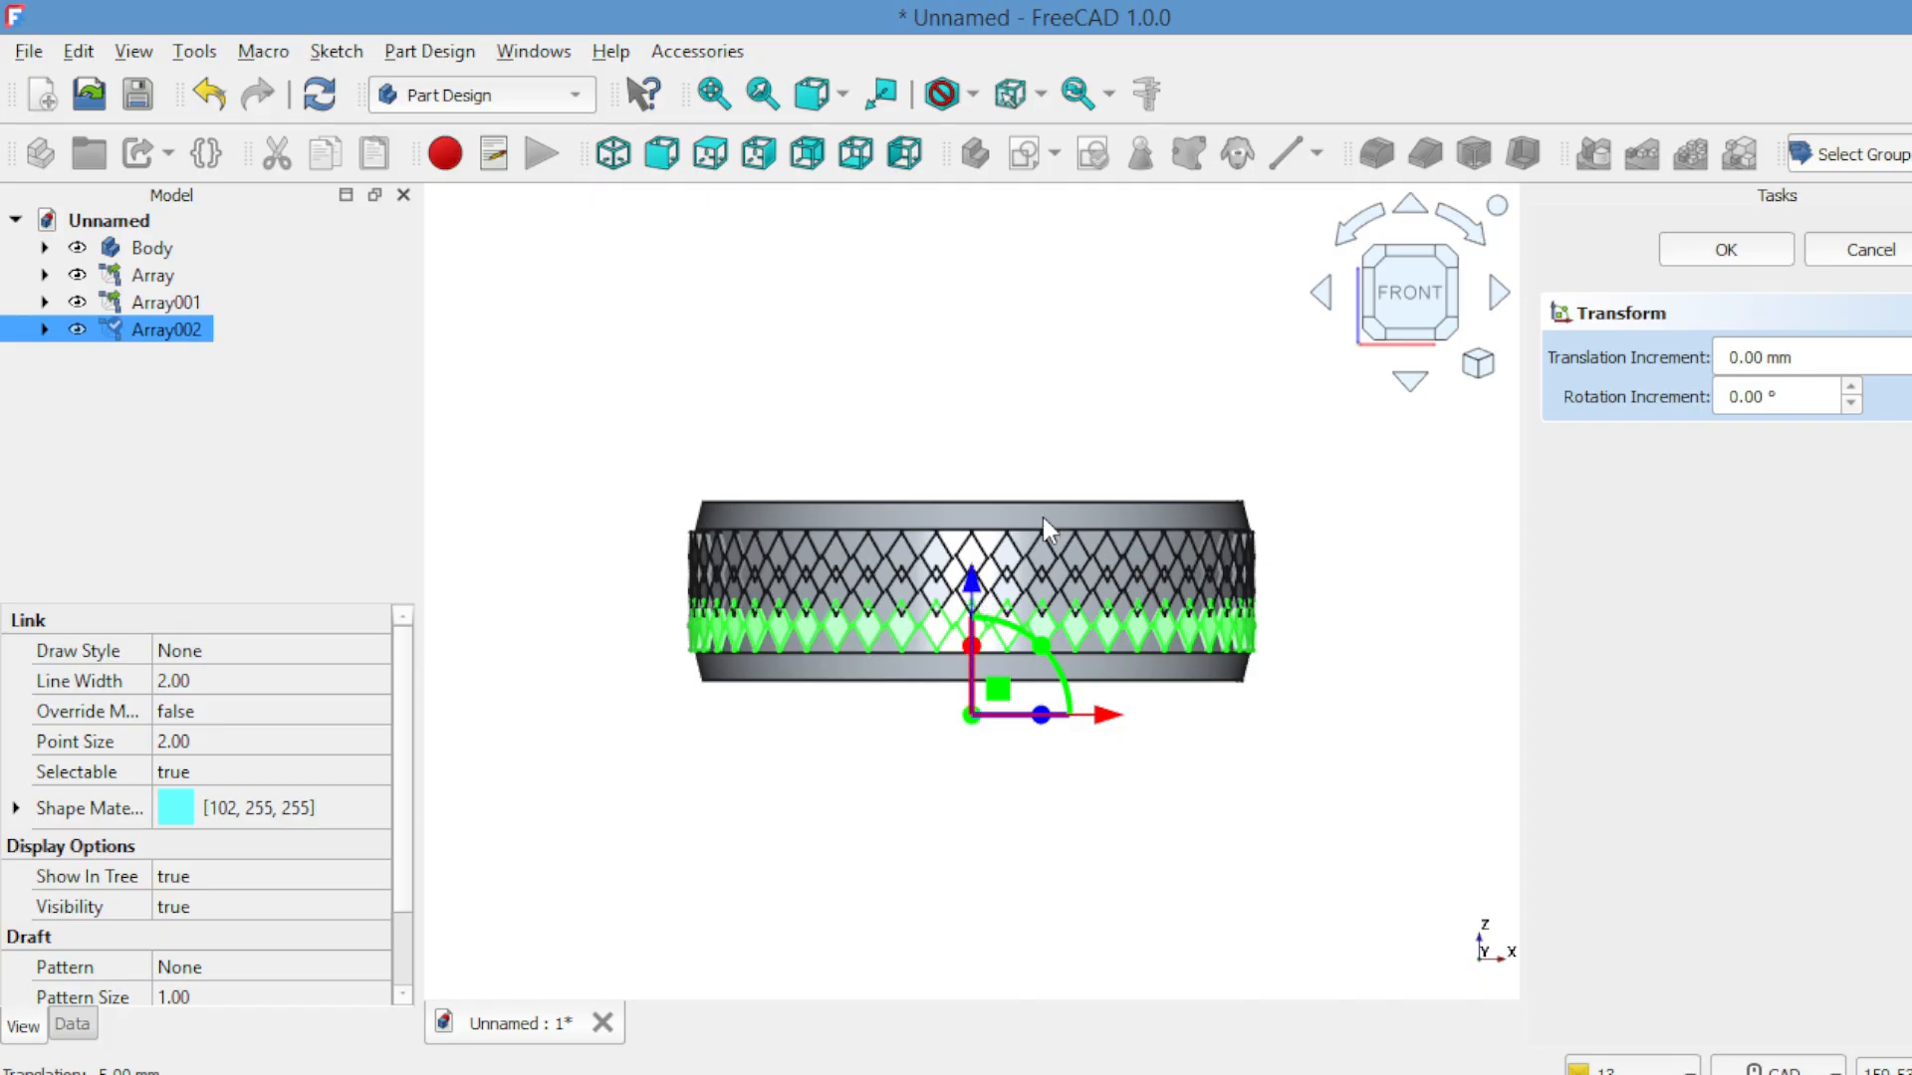
click(1688, 248)
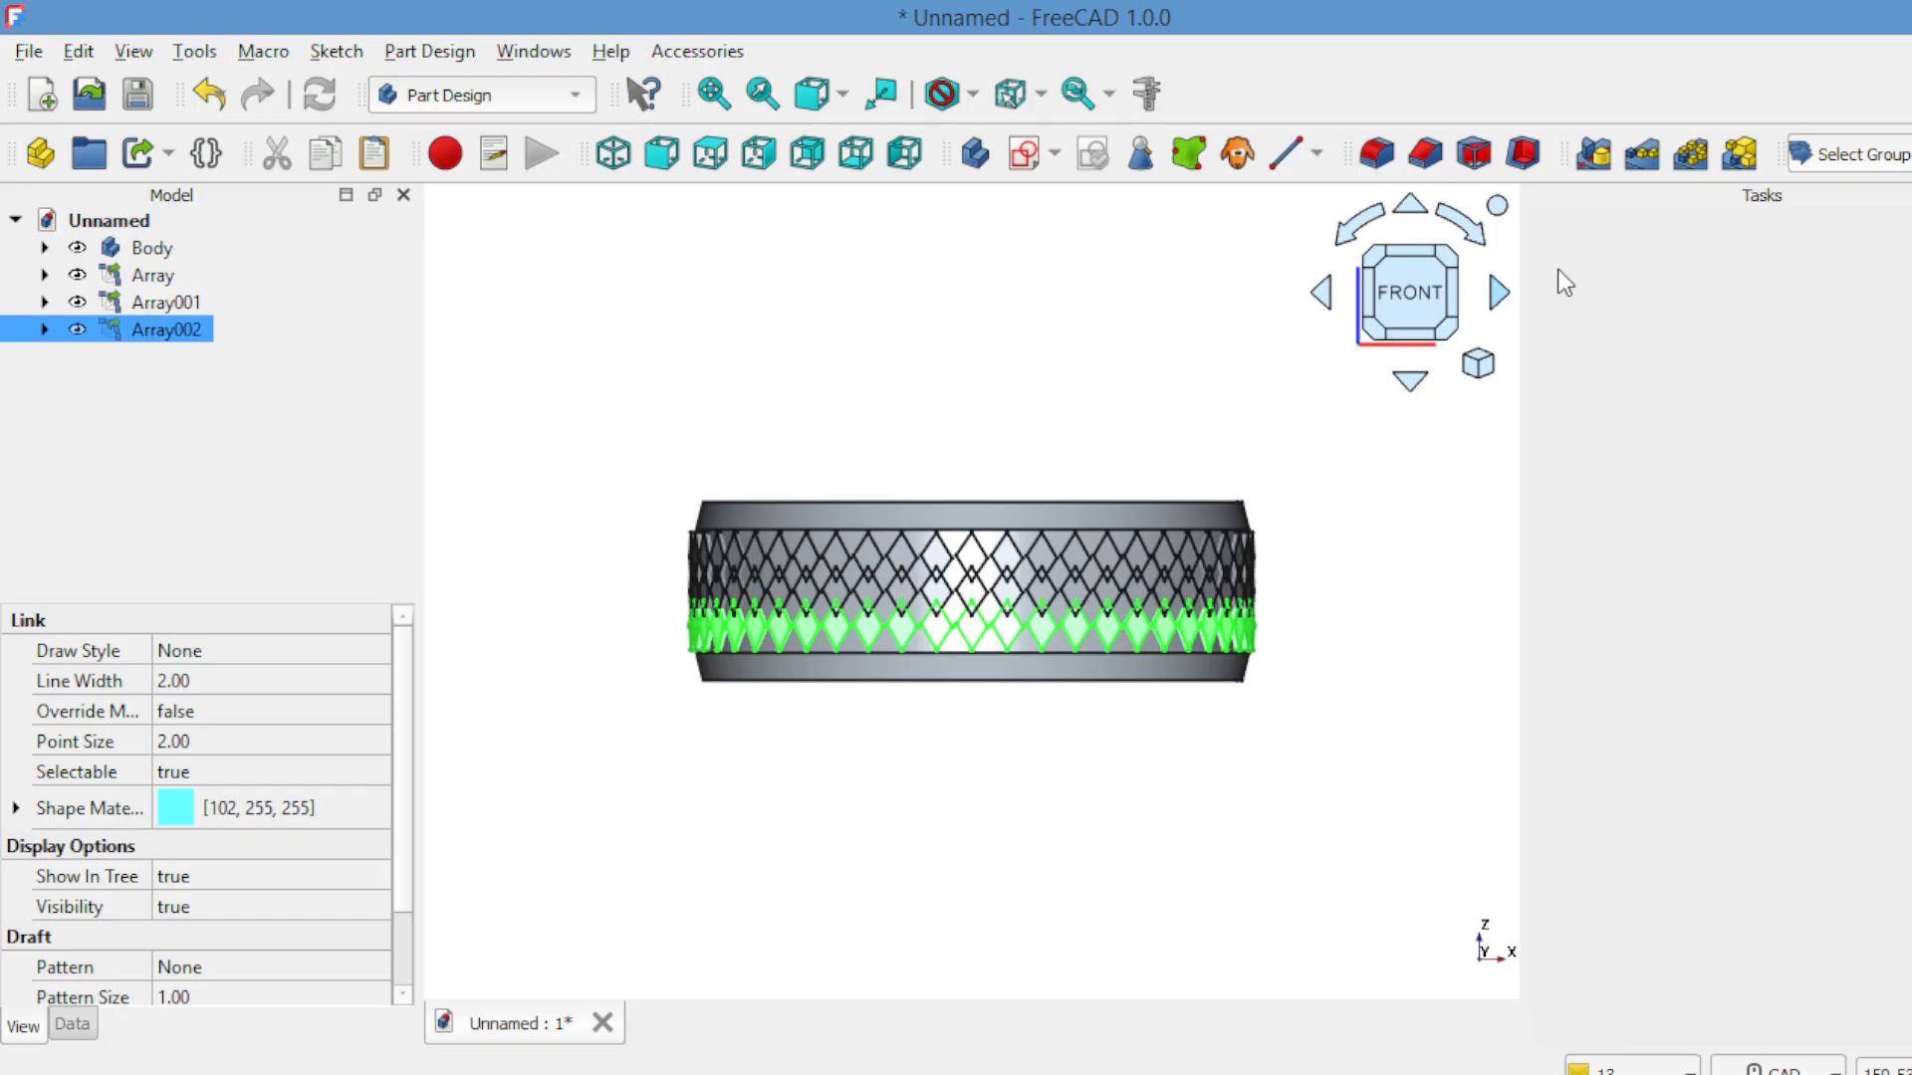
Create a new body and start a sketch on its XY base plane.
click(1293, 364)
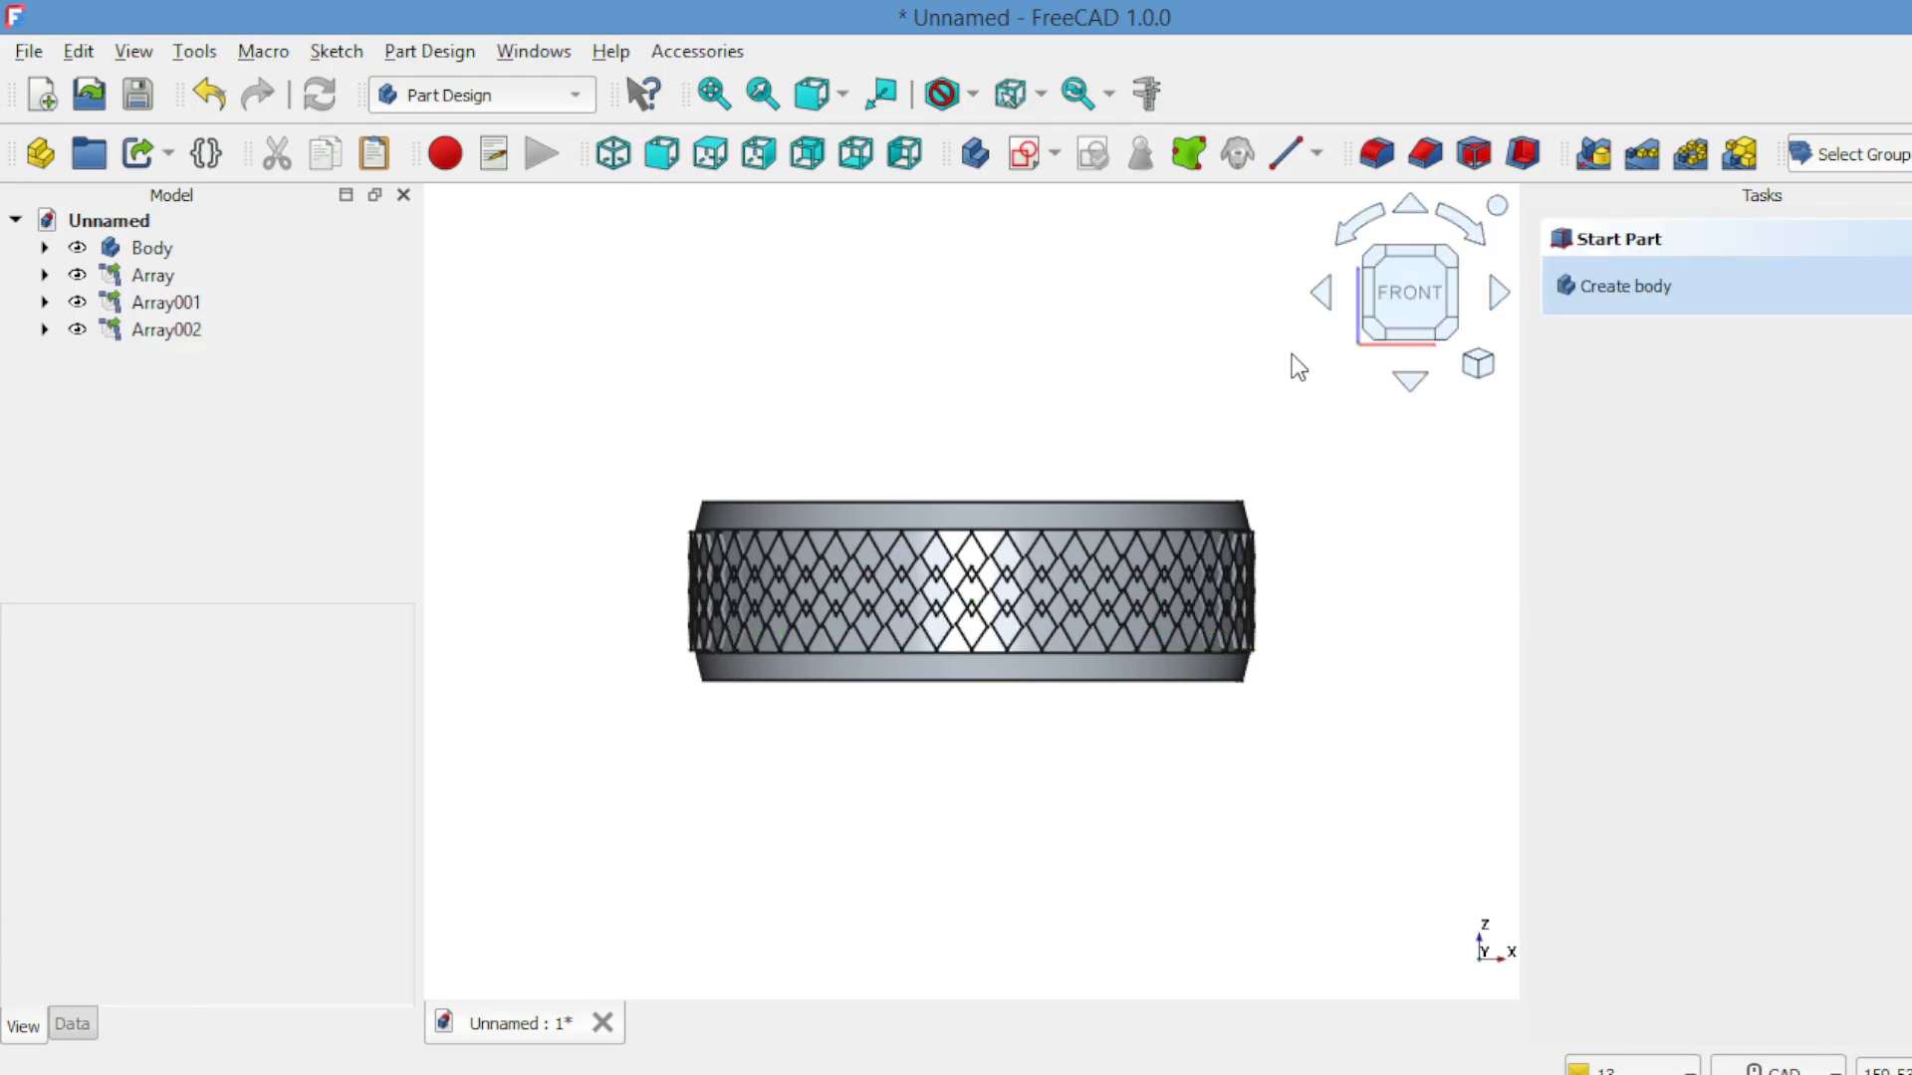
click(1320, 294)
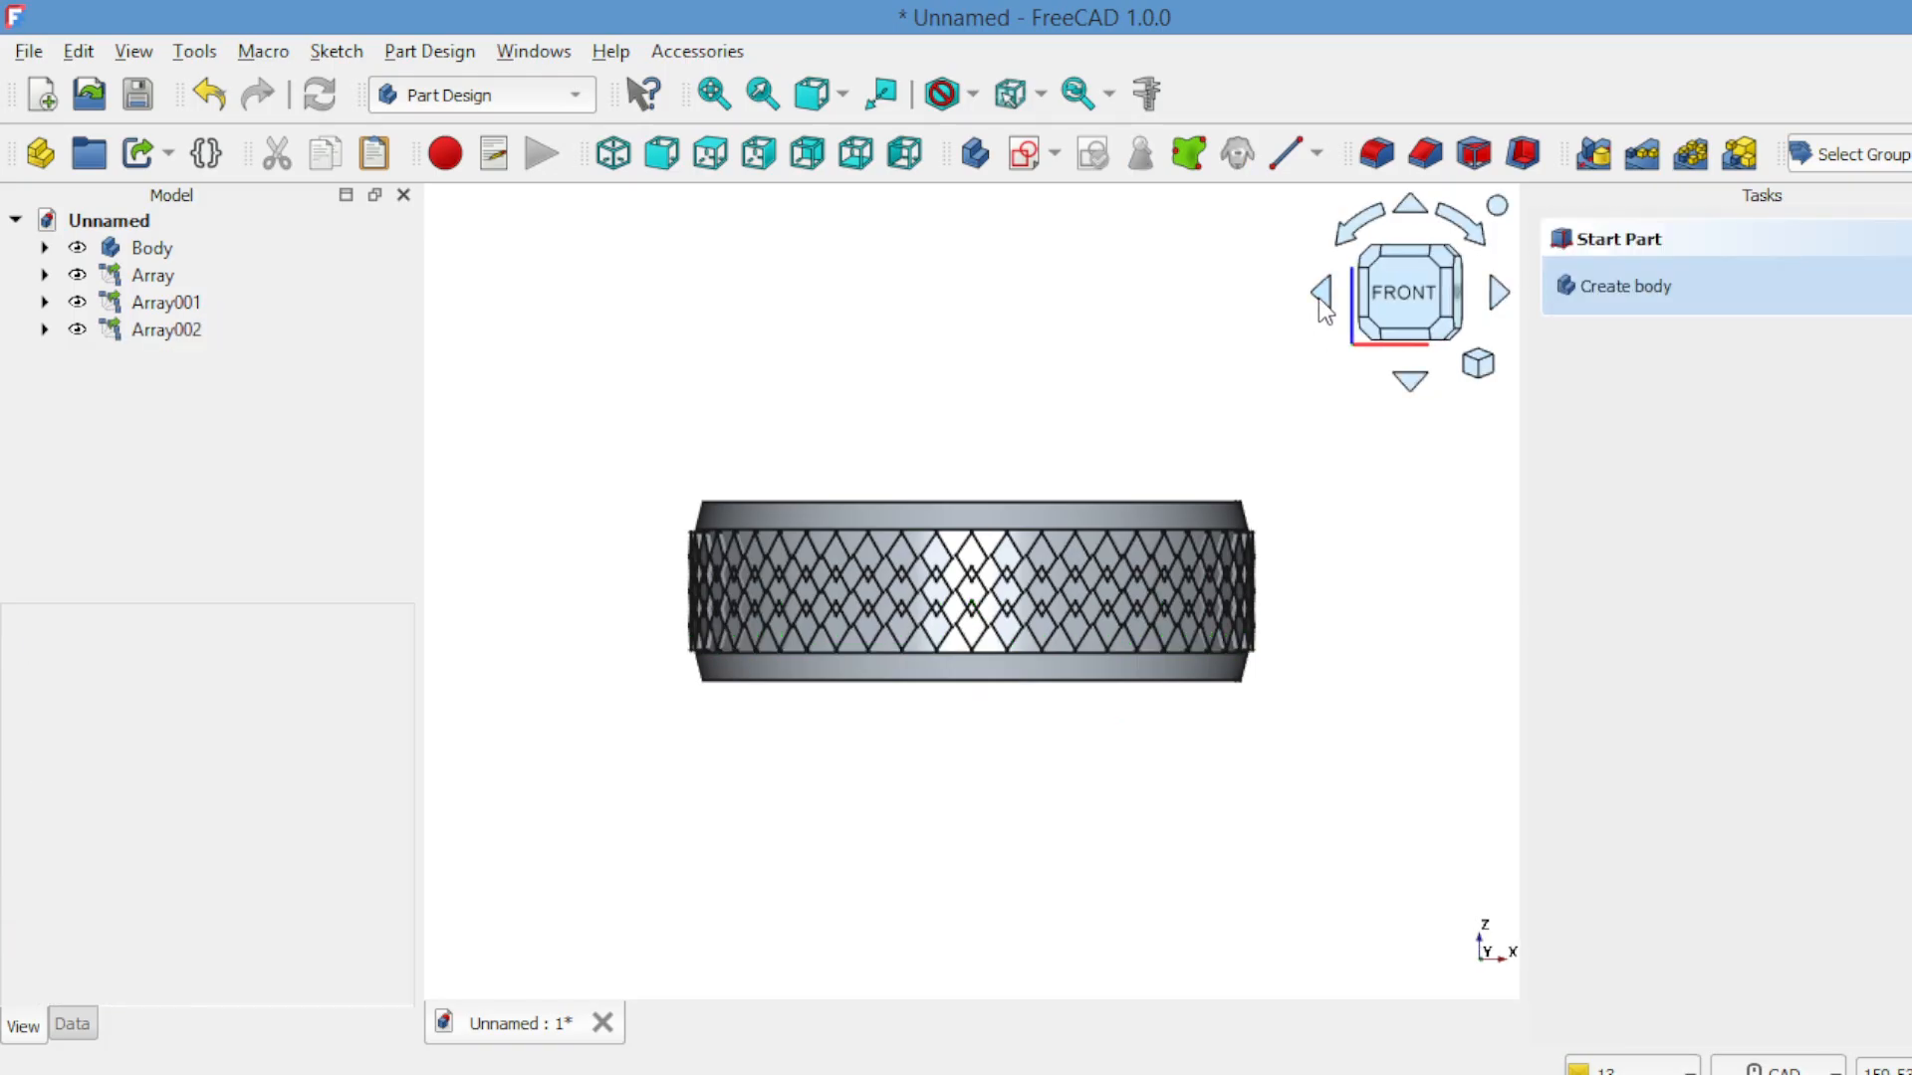
click(1408, 210)
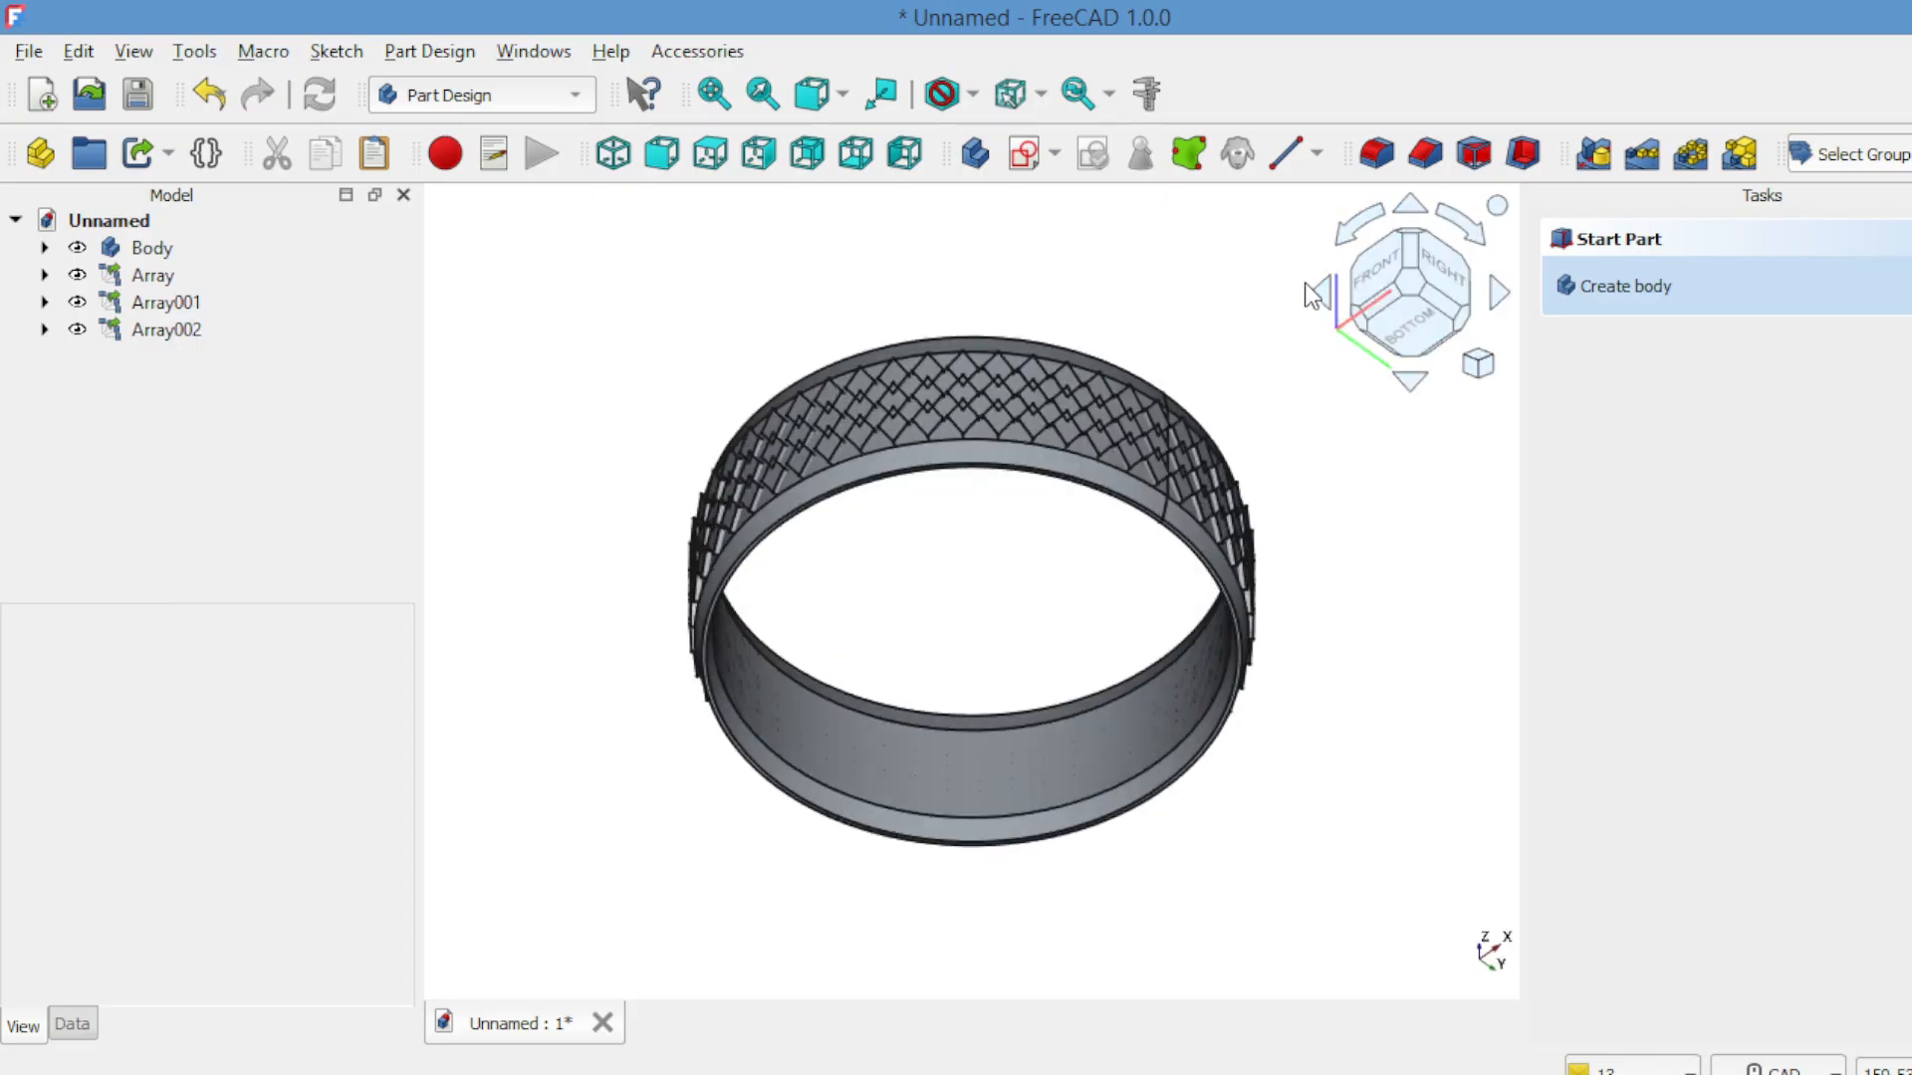
click(1320, 294)
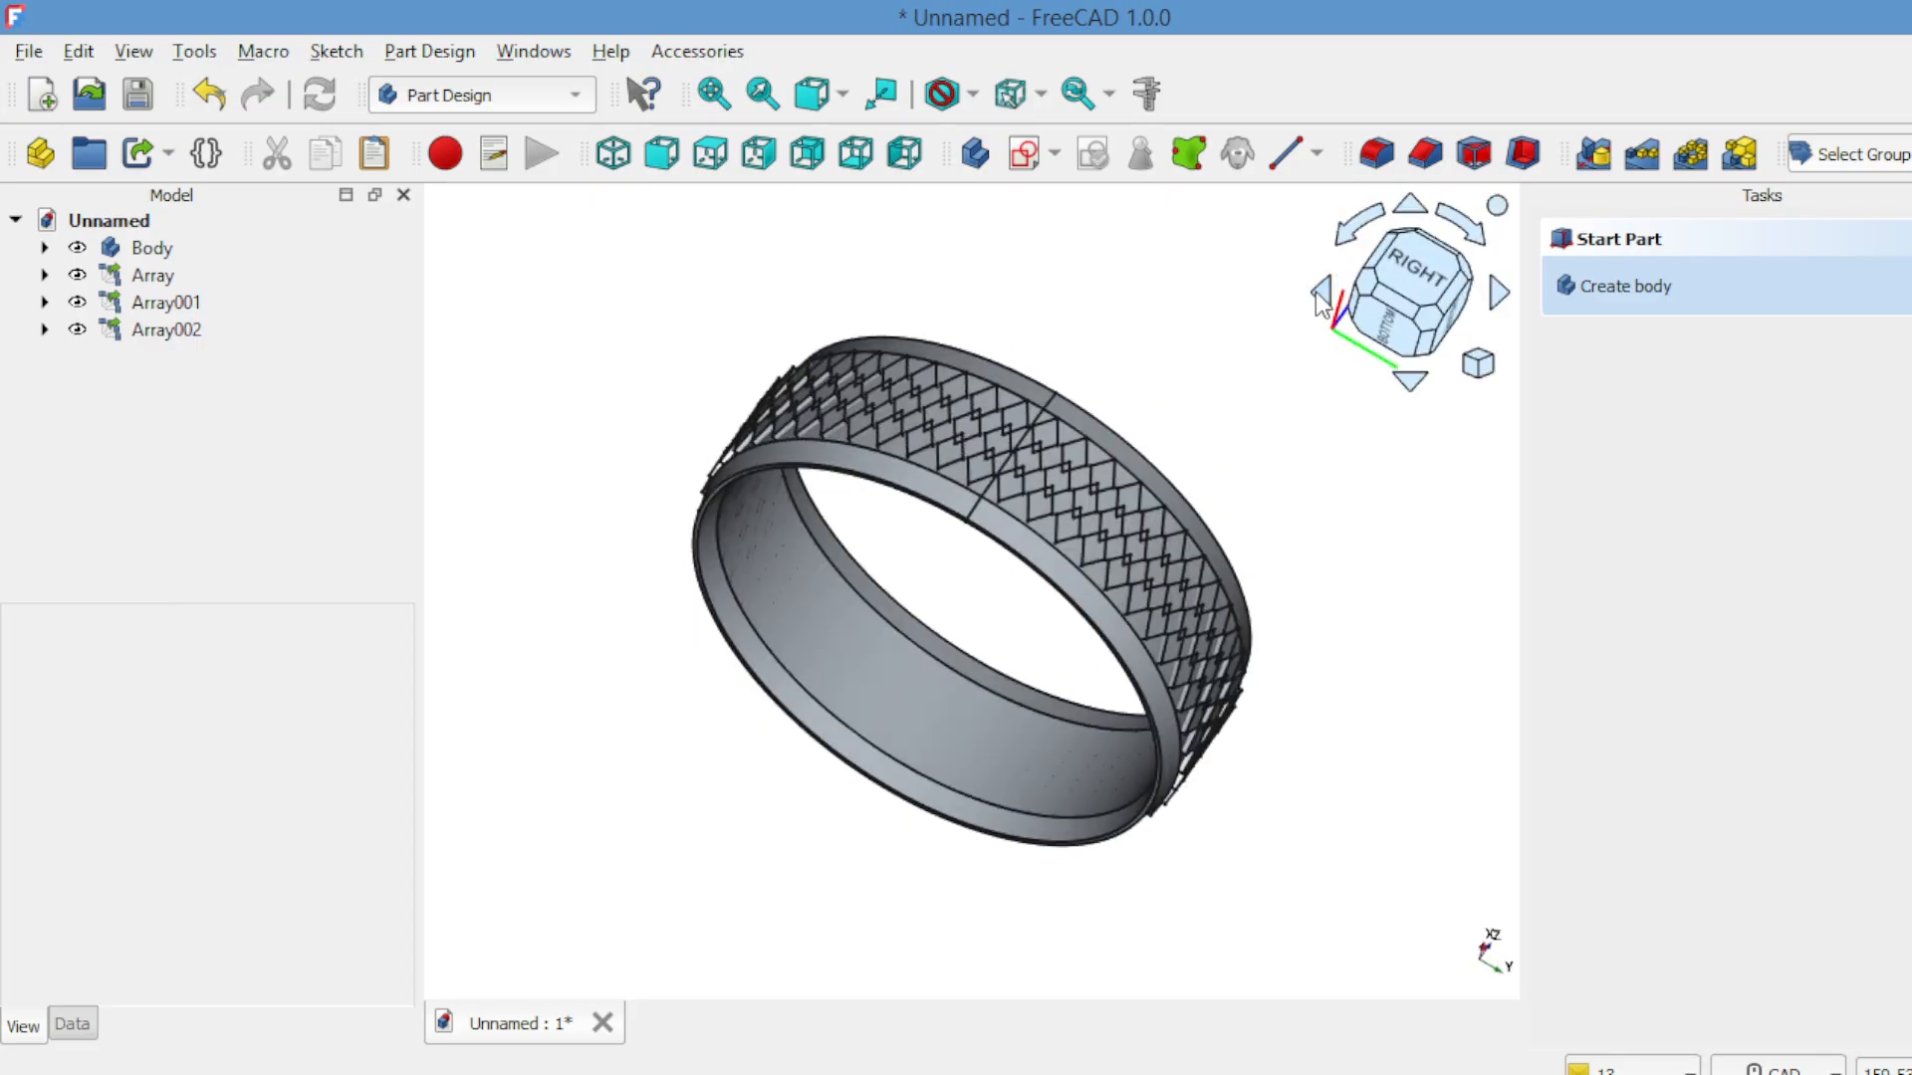
click(976, 154)
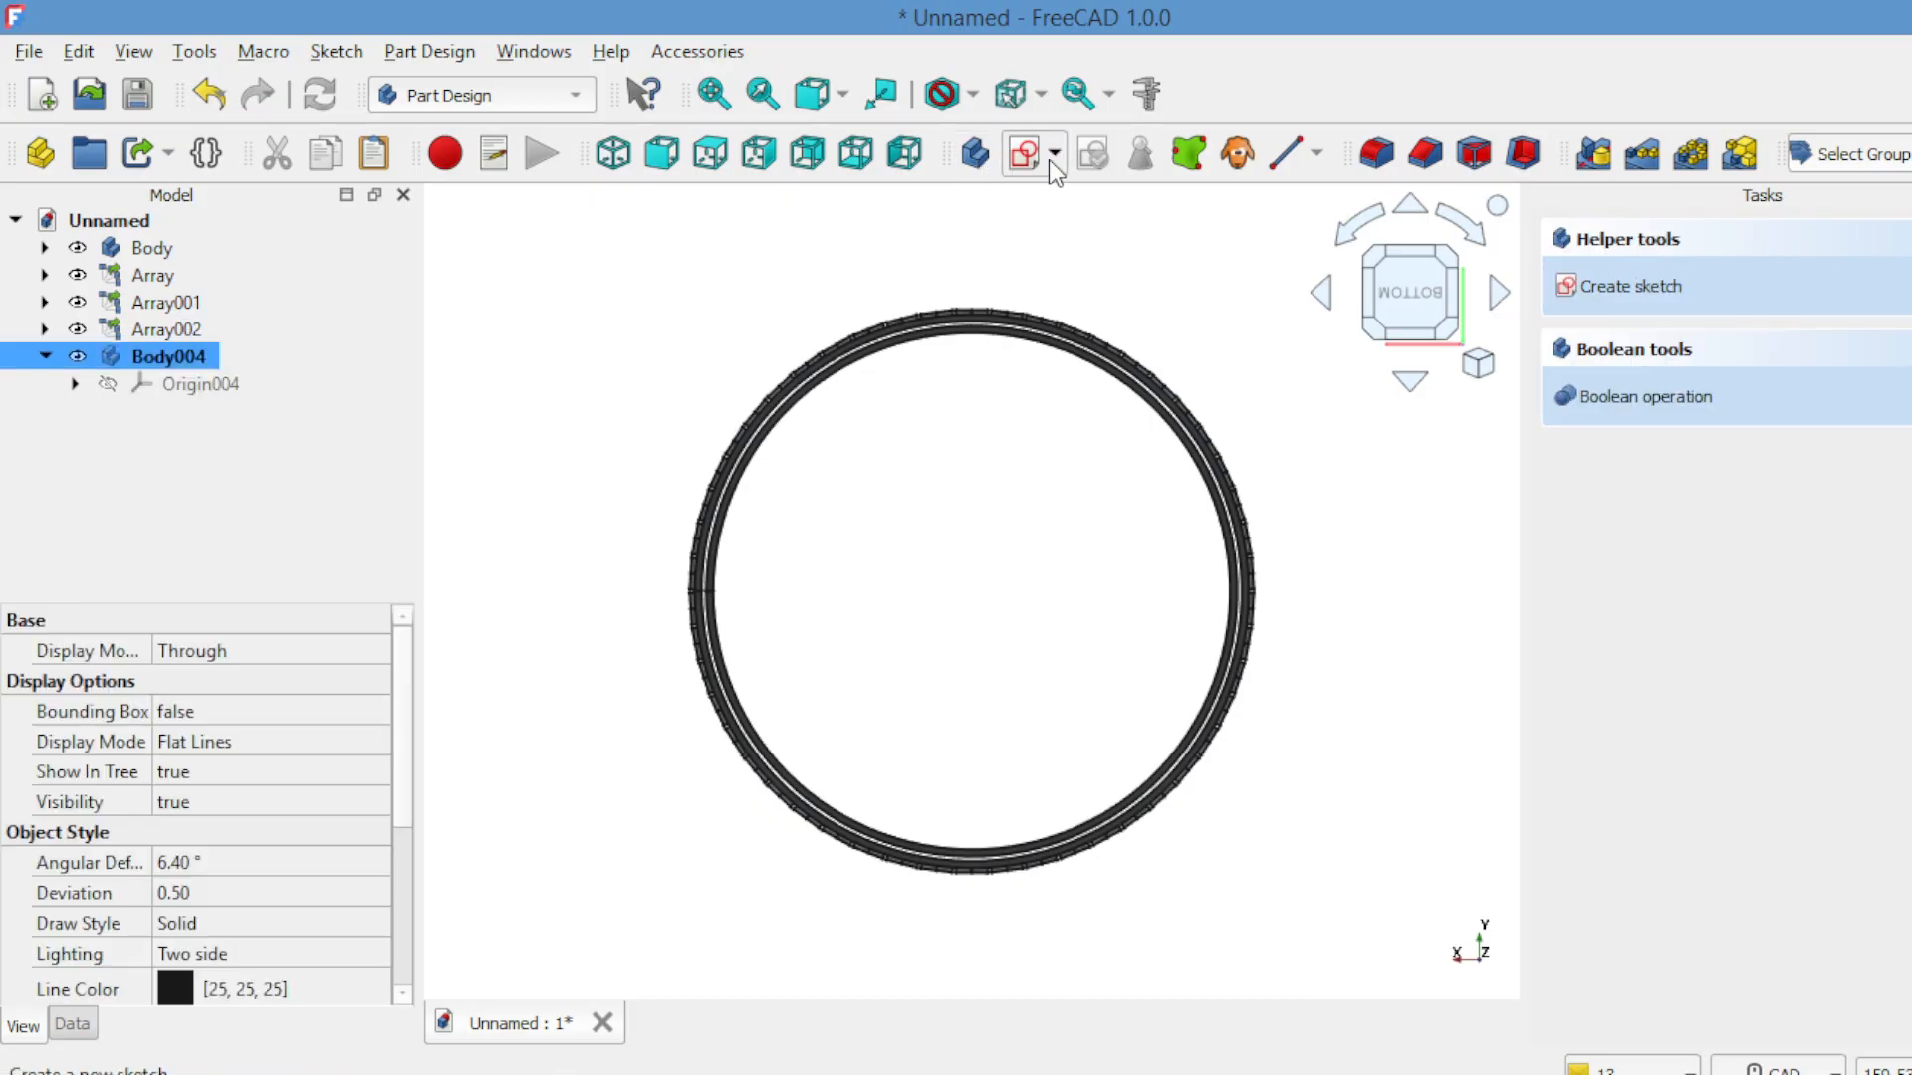
click(1035, 157)
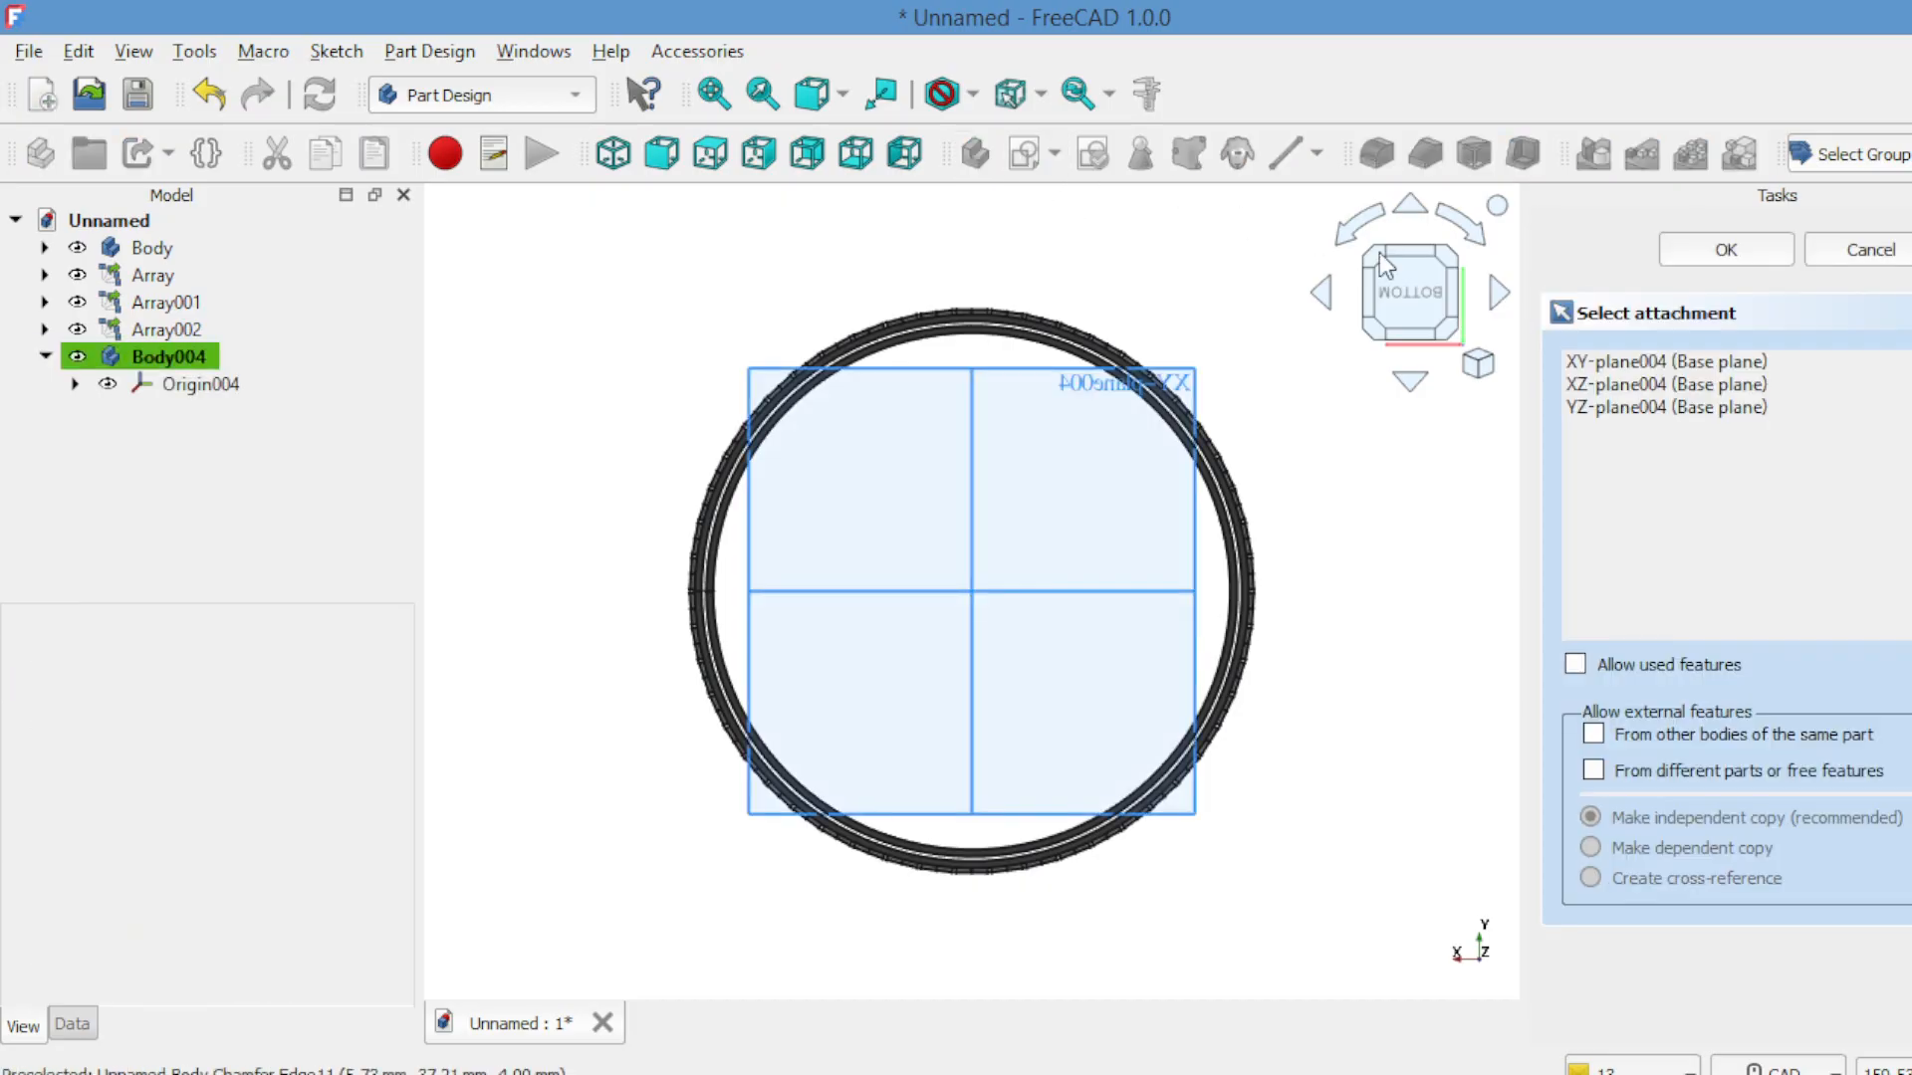
click(1600, 364)
click(1714, 243)
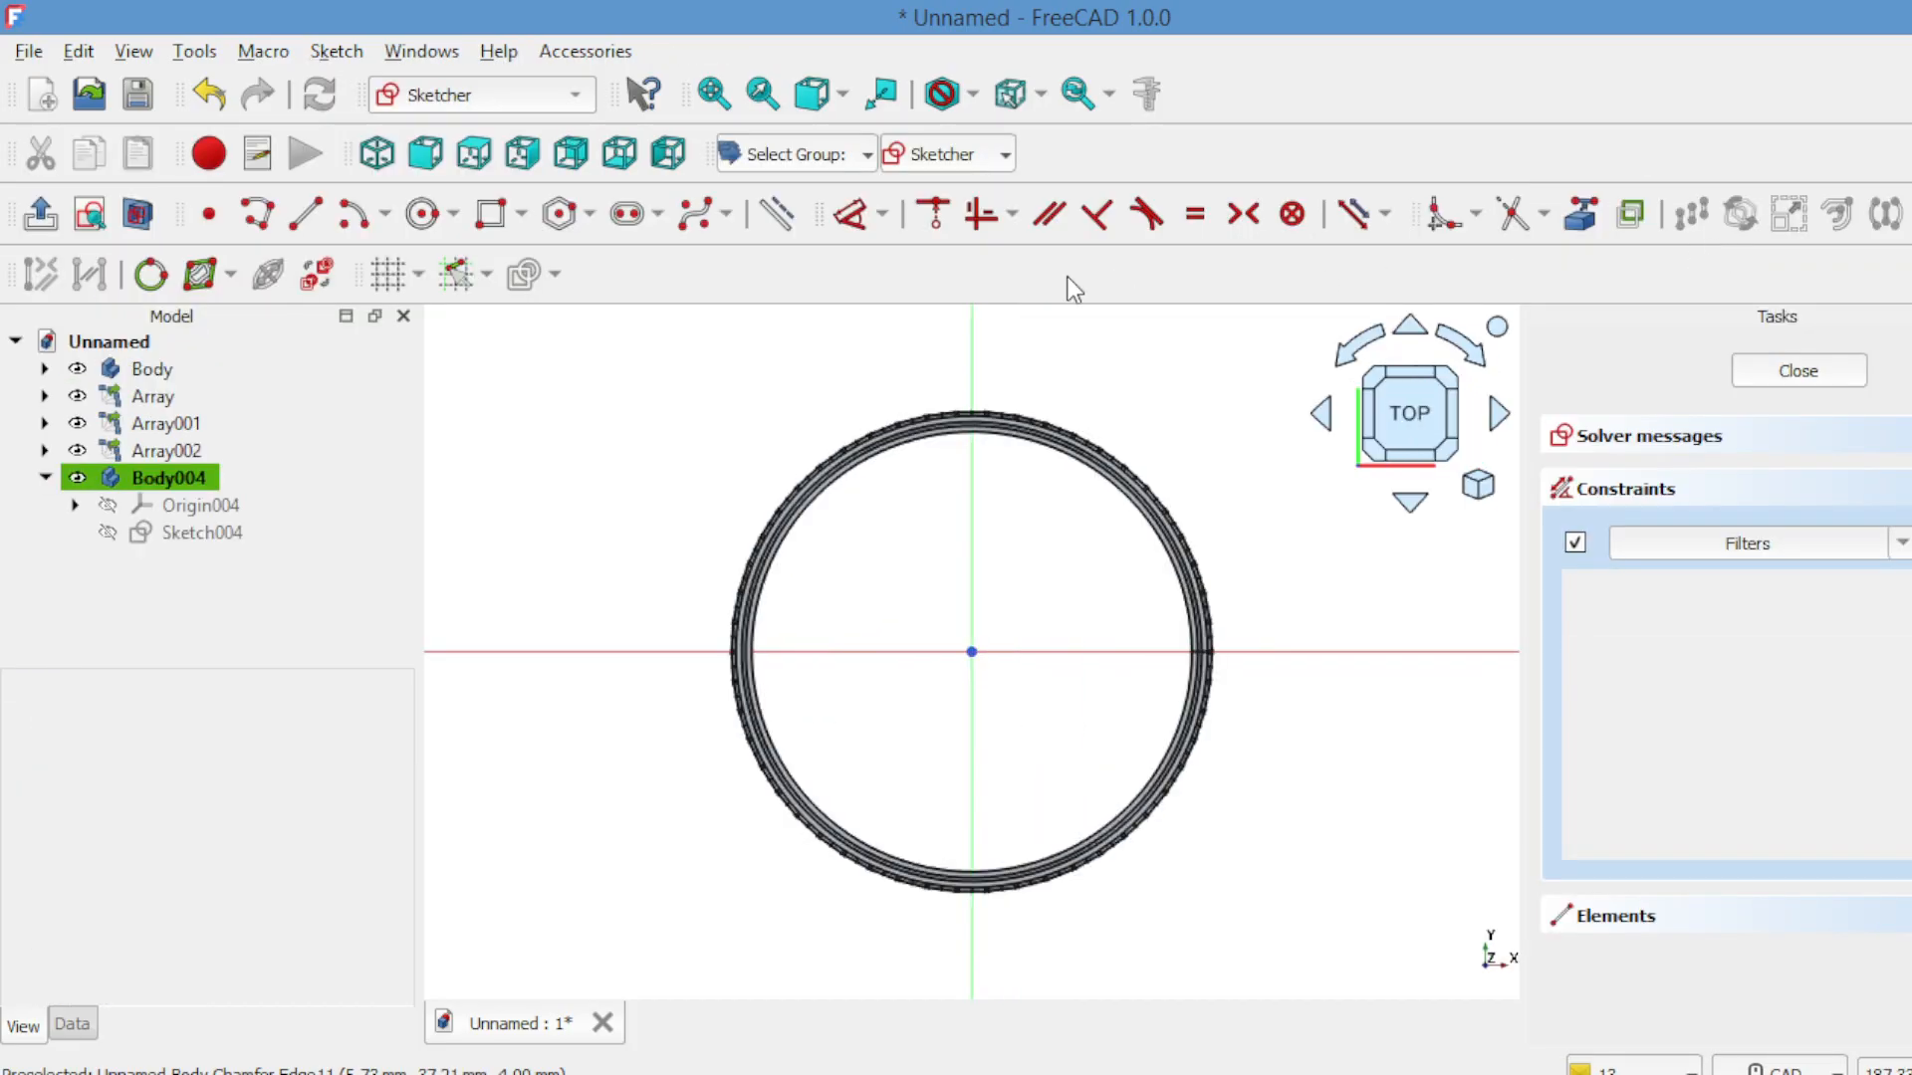
Sketch two concentric circles centred on the origin, one reaching the ring's inner edge and a smaller one inside it, and finish the sketch.
click(423, 214)
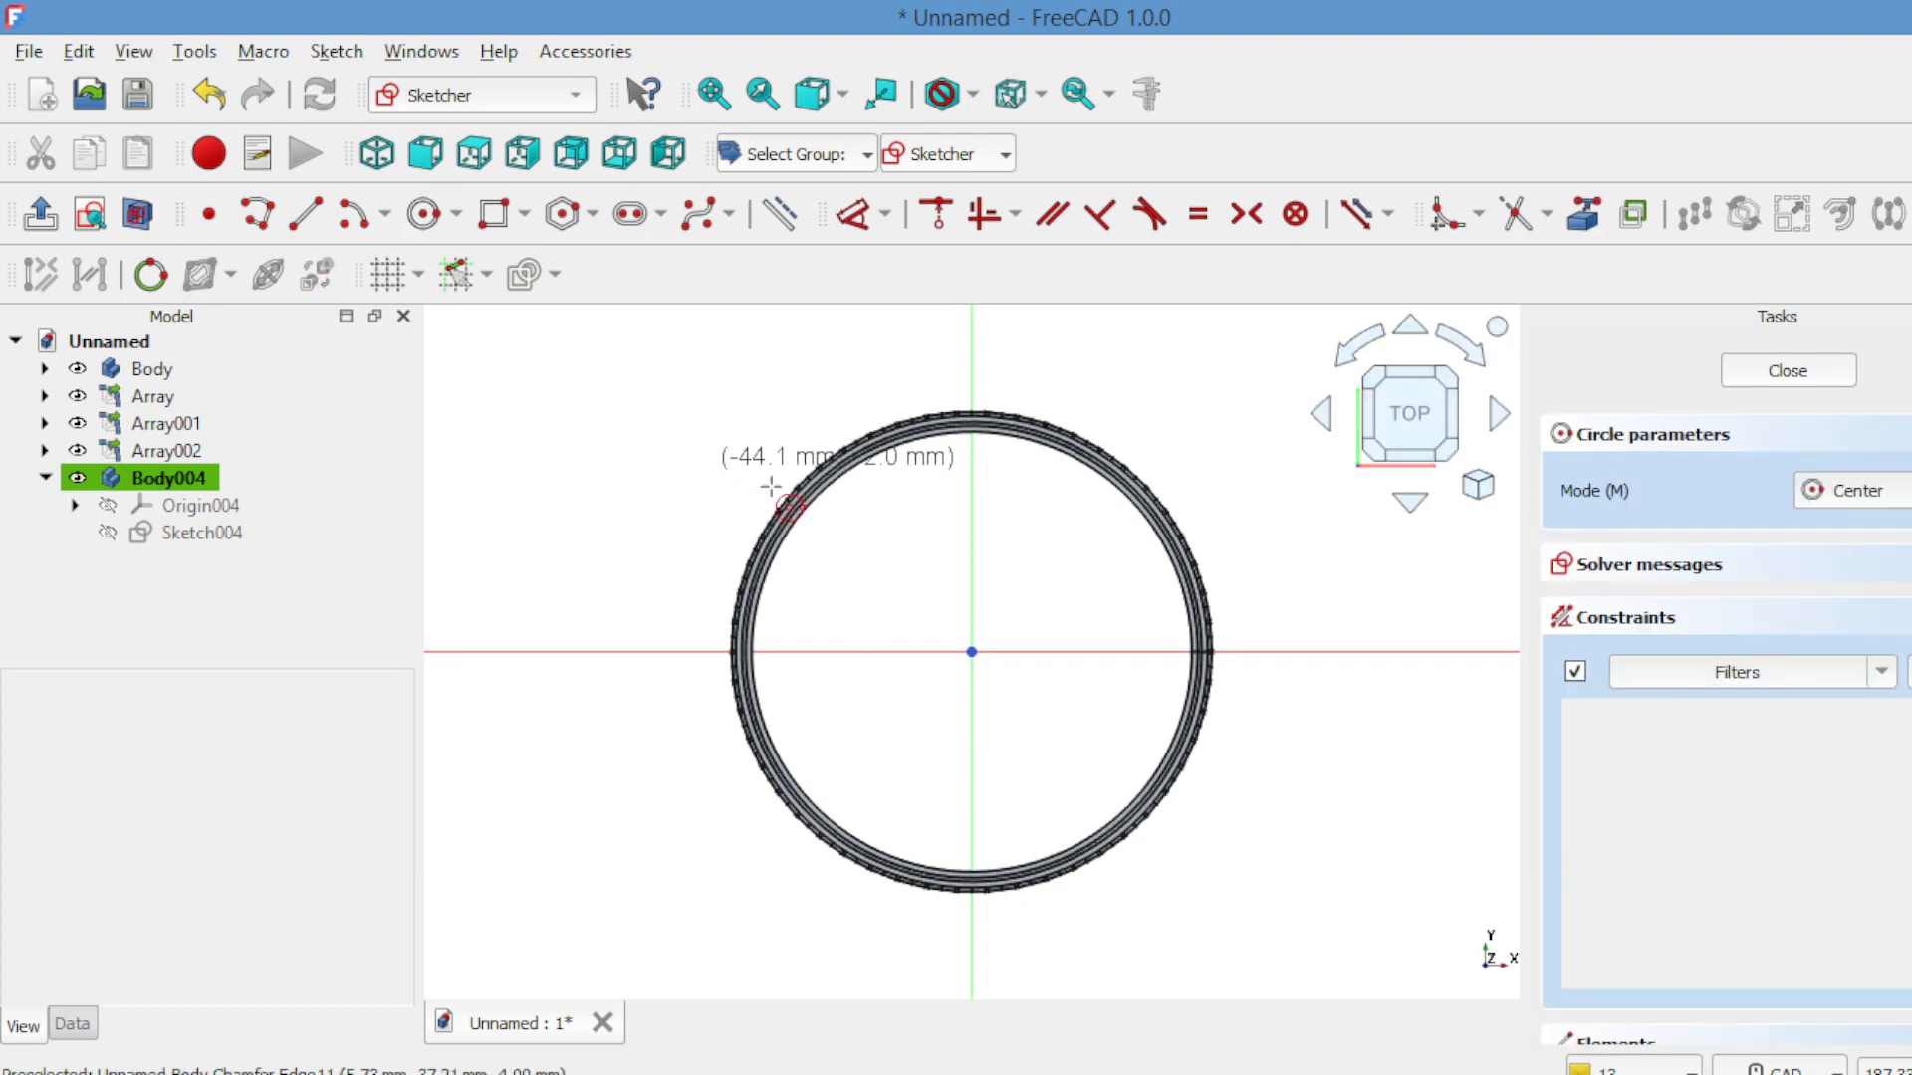
click(971, 652)
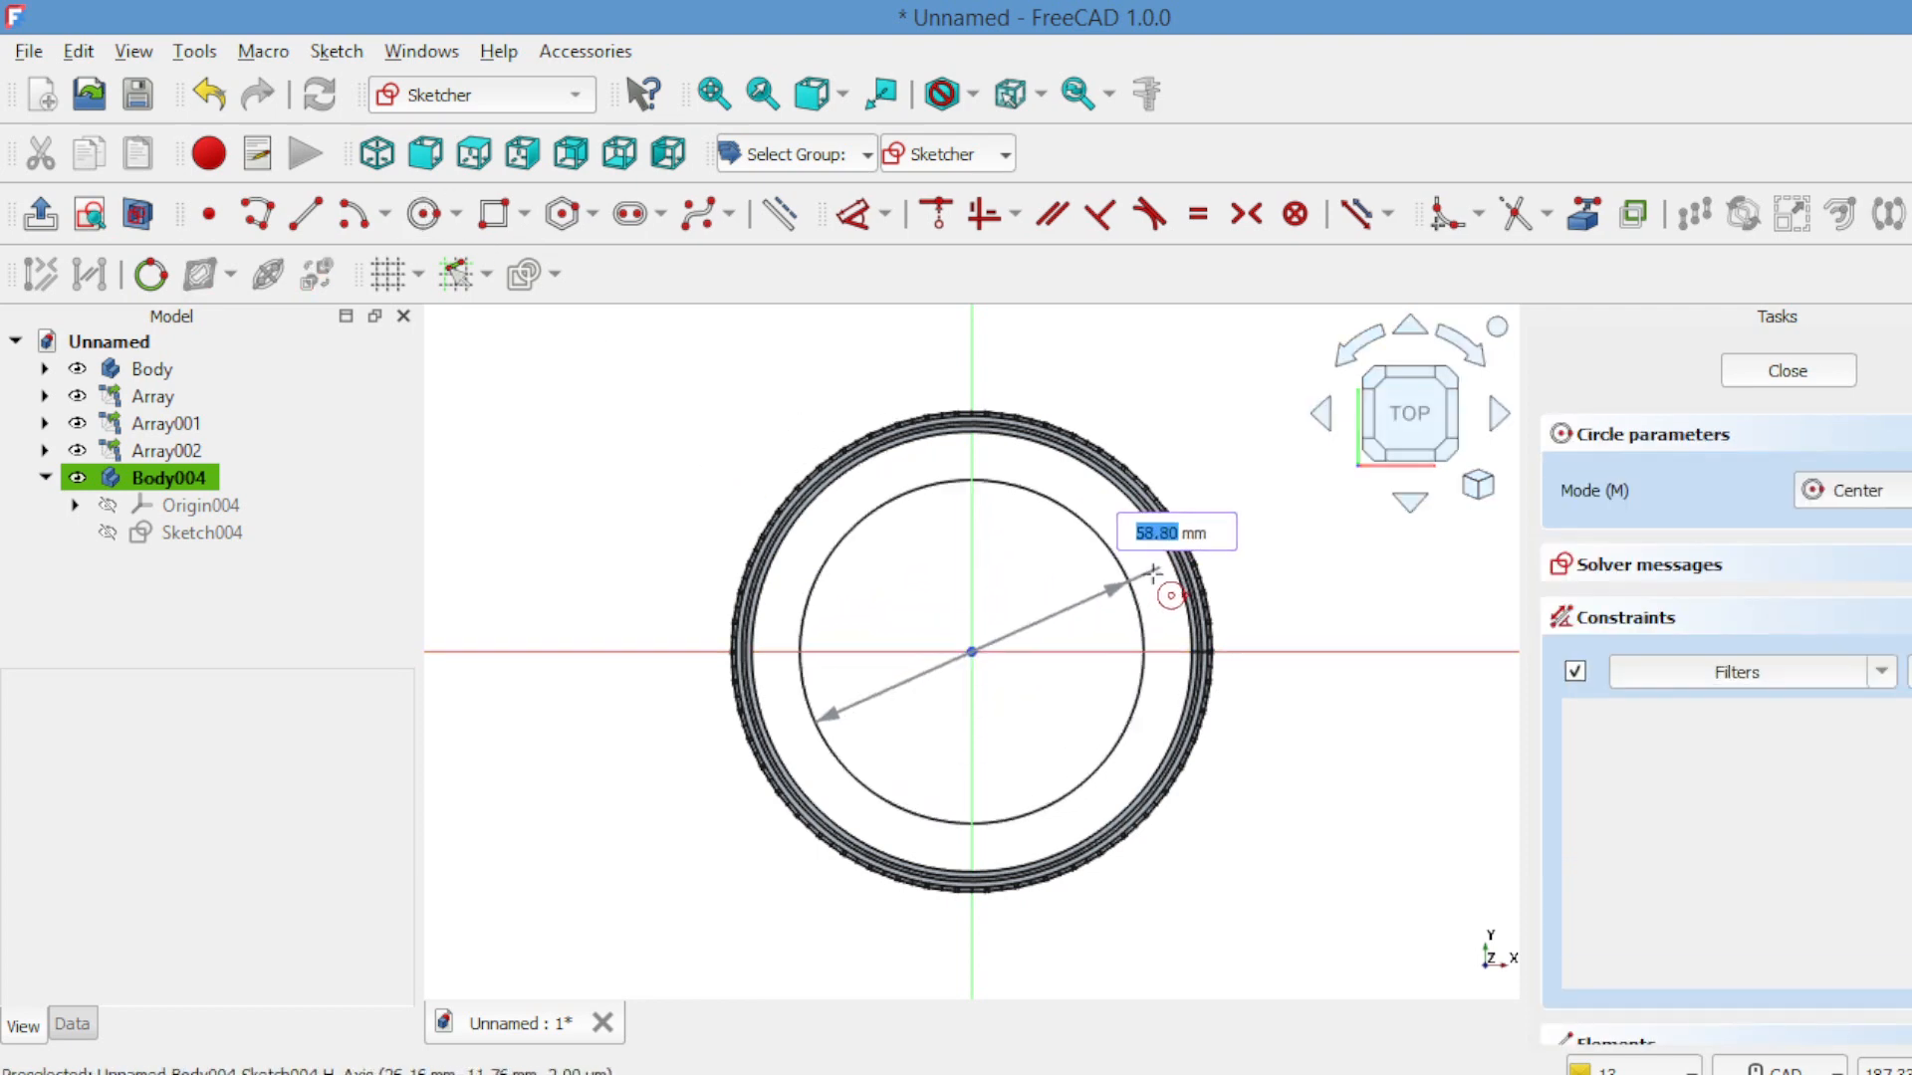
click(1199, 586)
click(970, 652)
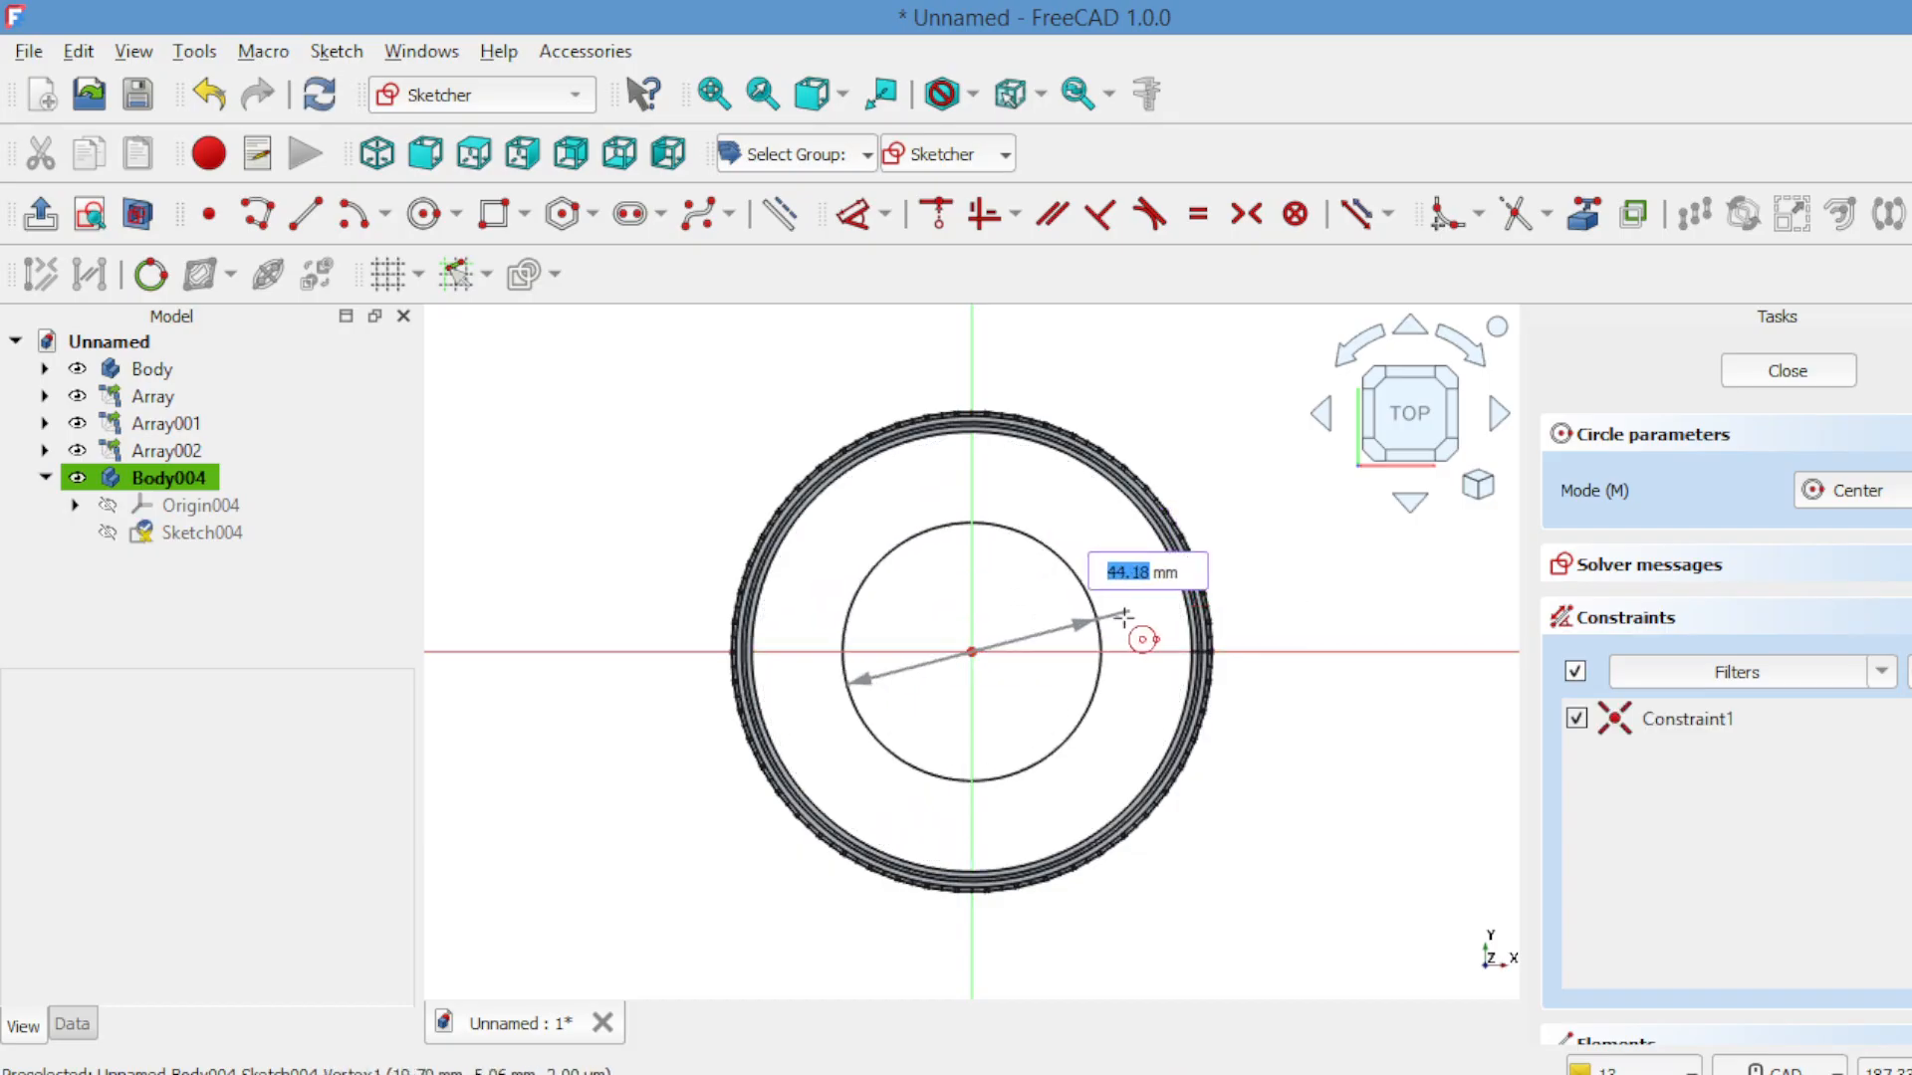
click(1117, 618)
click(1787, 370)
Pad the two-circle sketch to a length of 4 mm.
click(1583, 316)
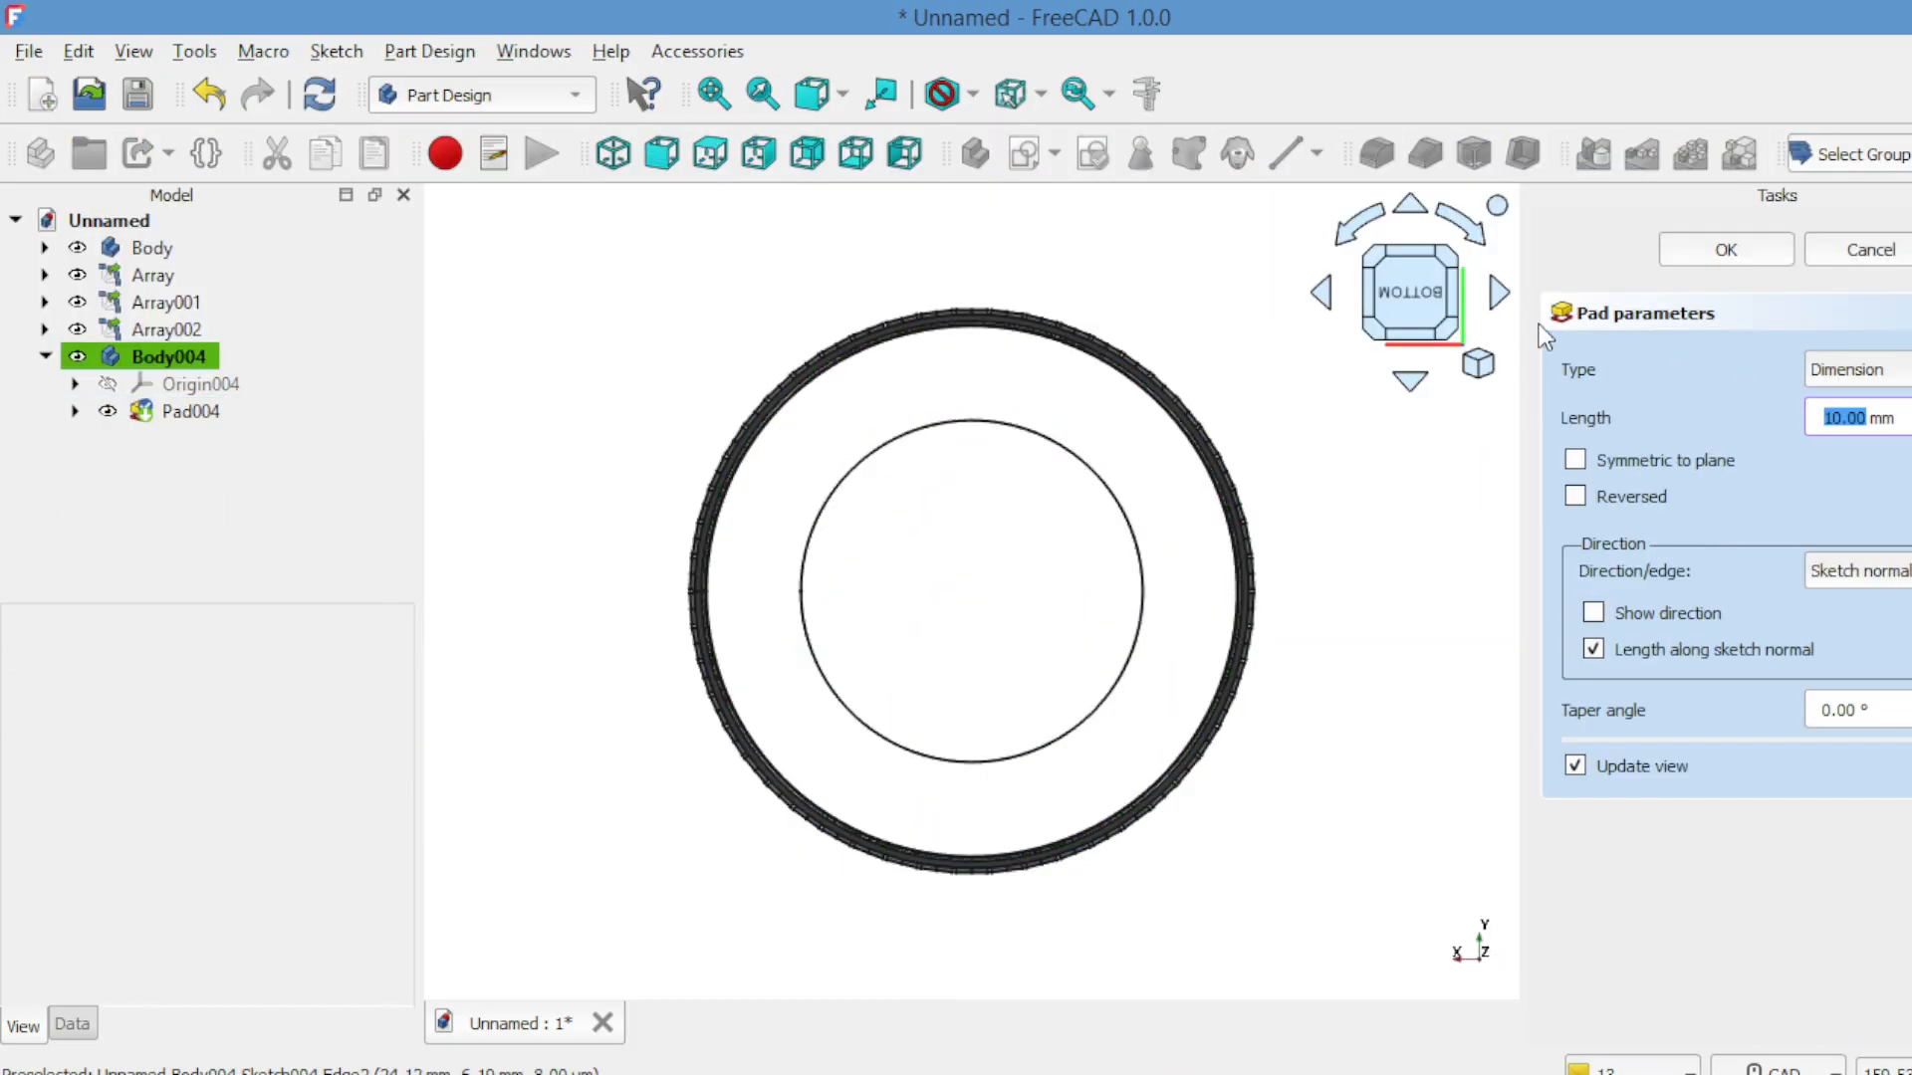
text(4)
click(1725, 248)
Chamfer the new pad's inner circular edge by 1 mm and hide the ring body and the three diamond arrays.
click(282, 331)
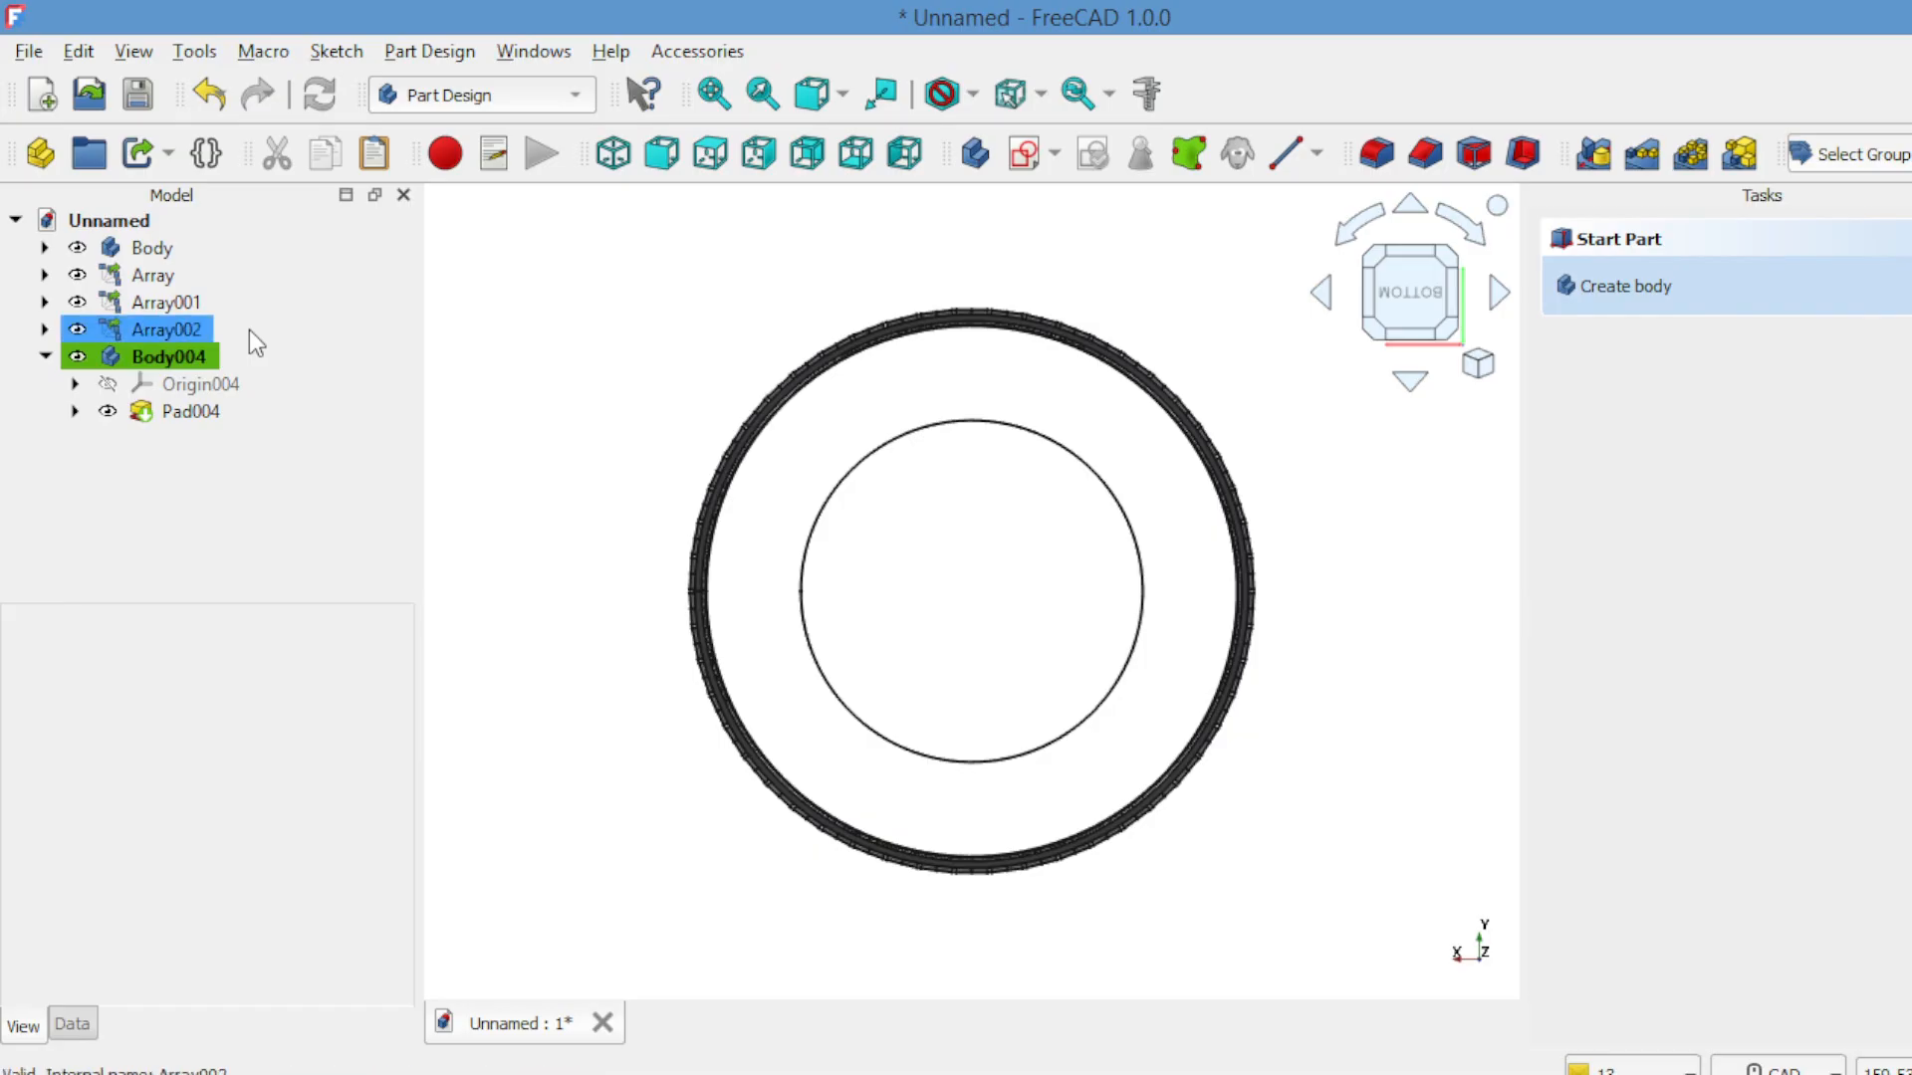
click(793, 461)
click(800, 590)
click(1603, 311)
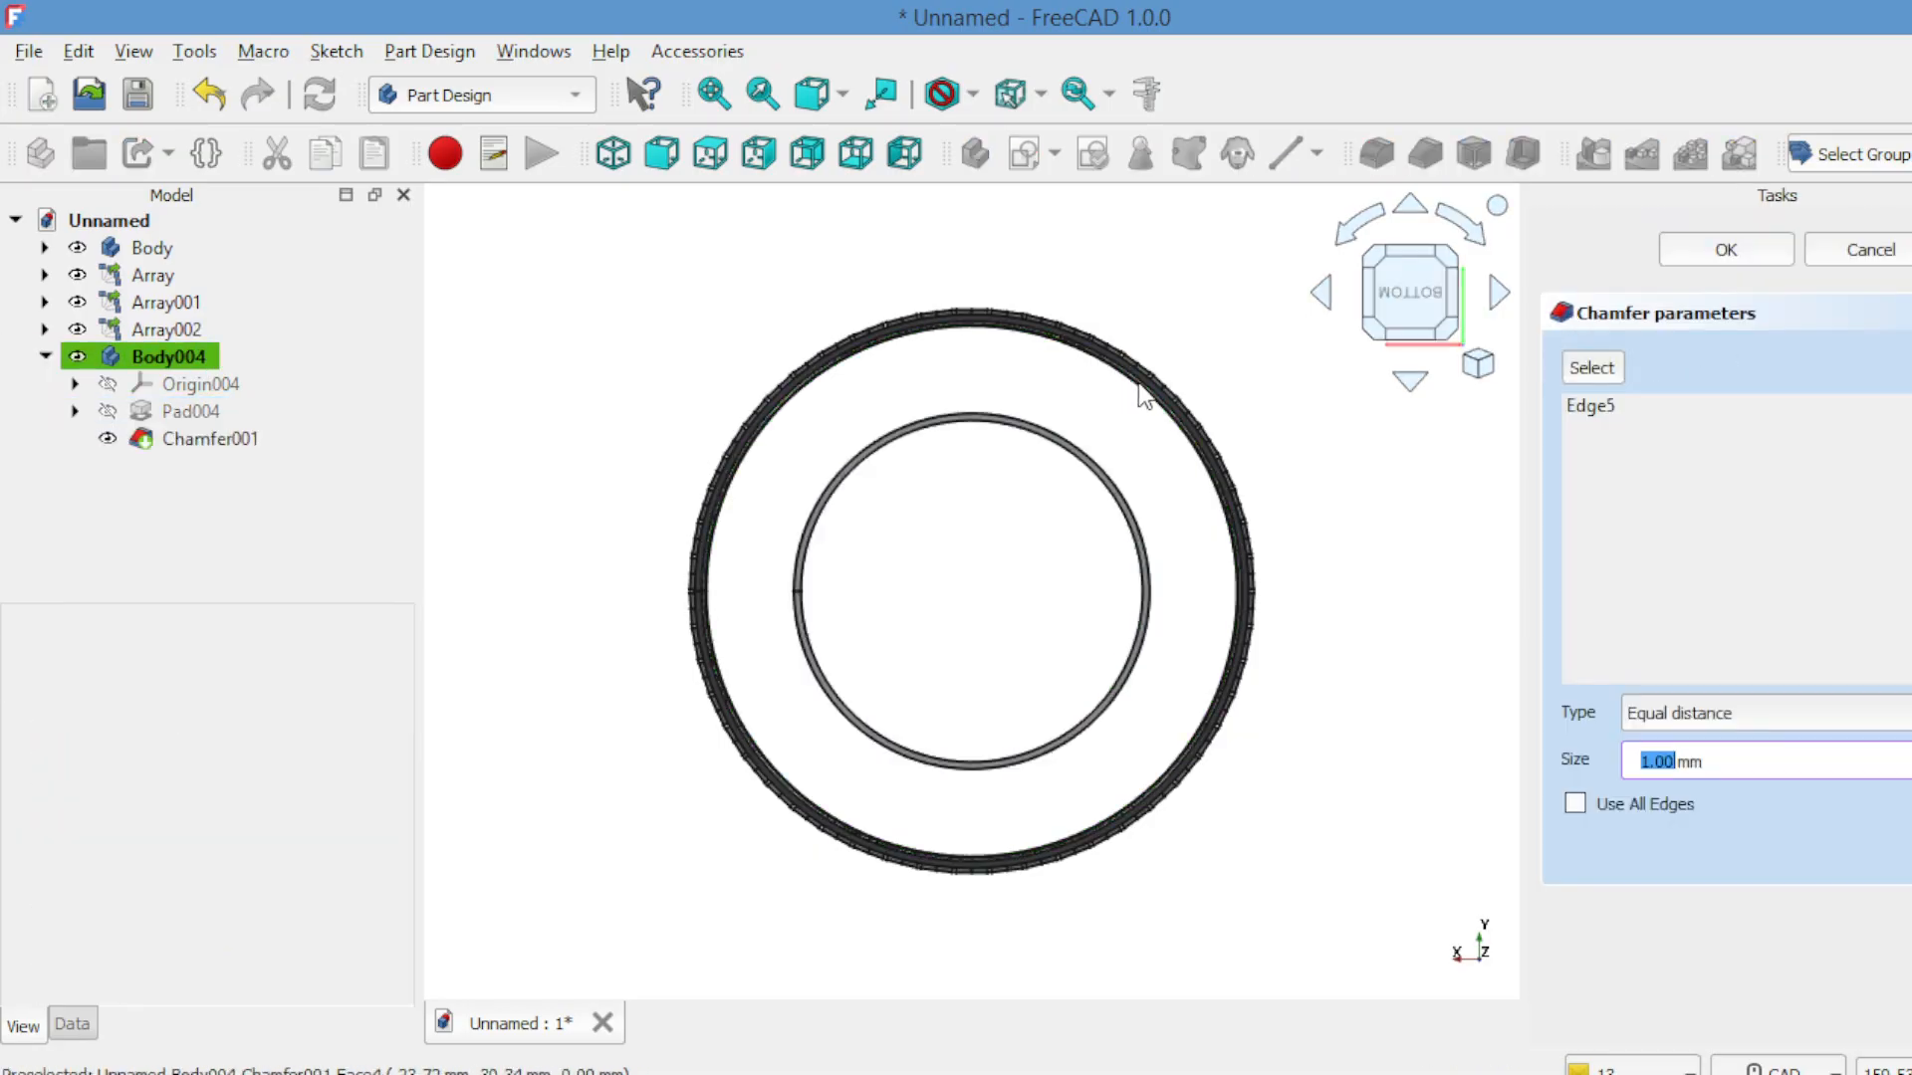
click(1698, 251)
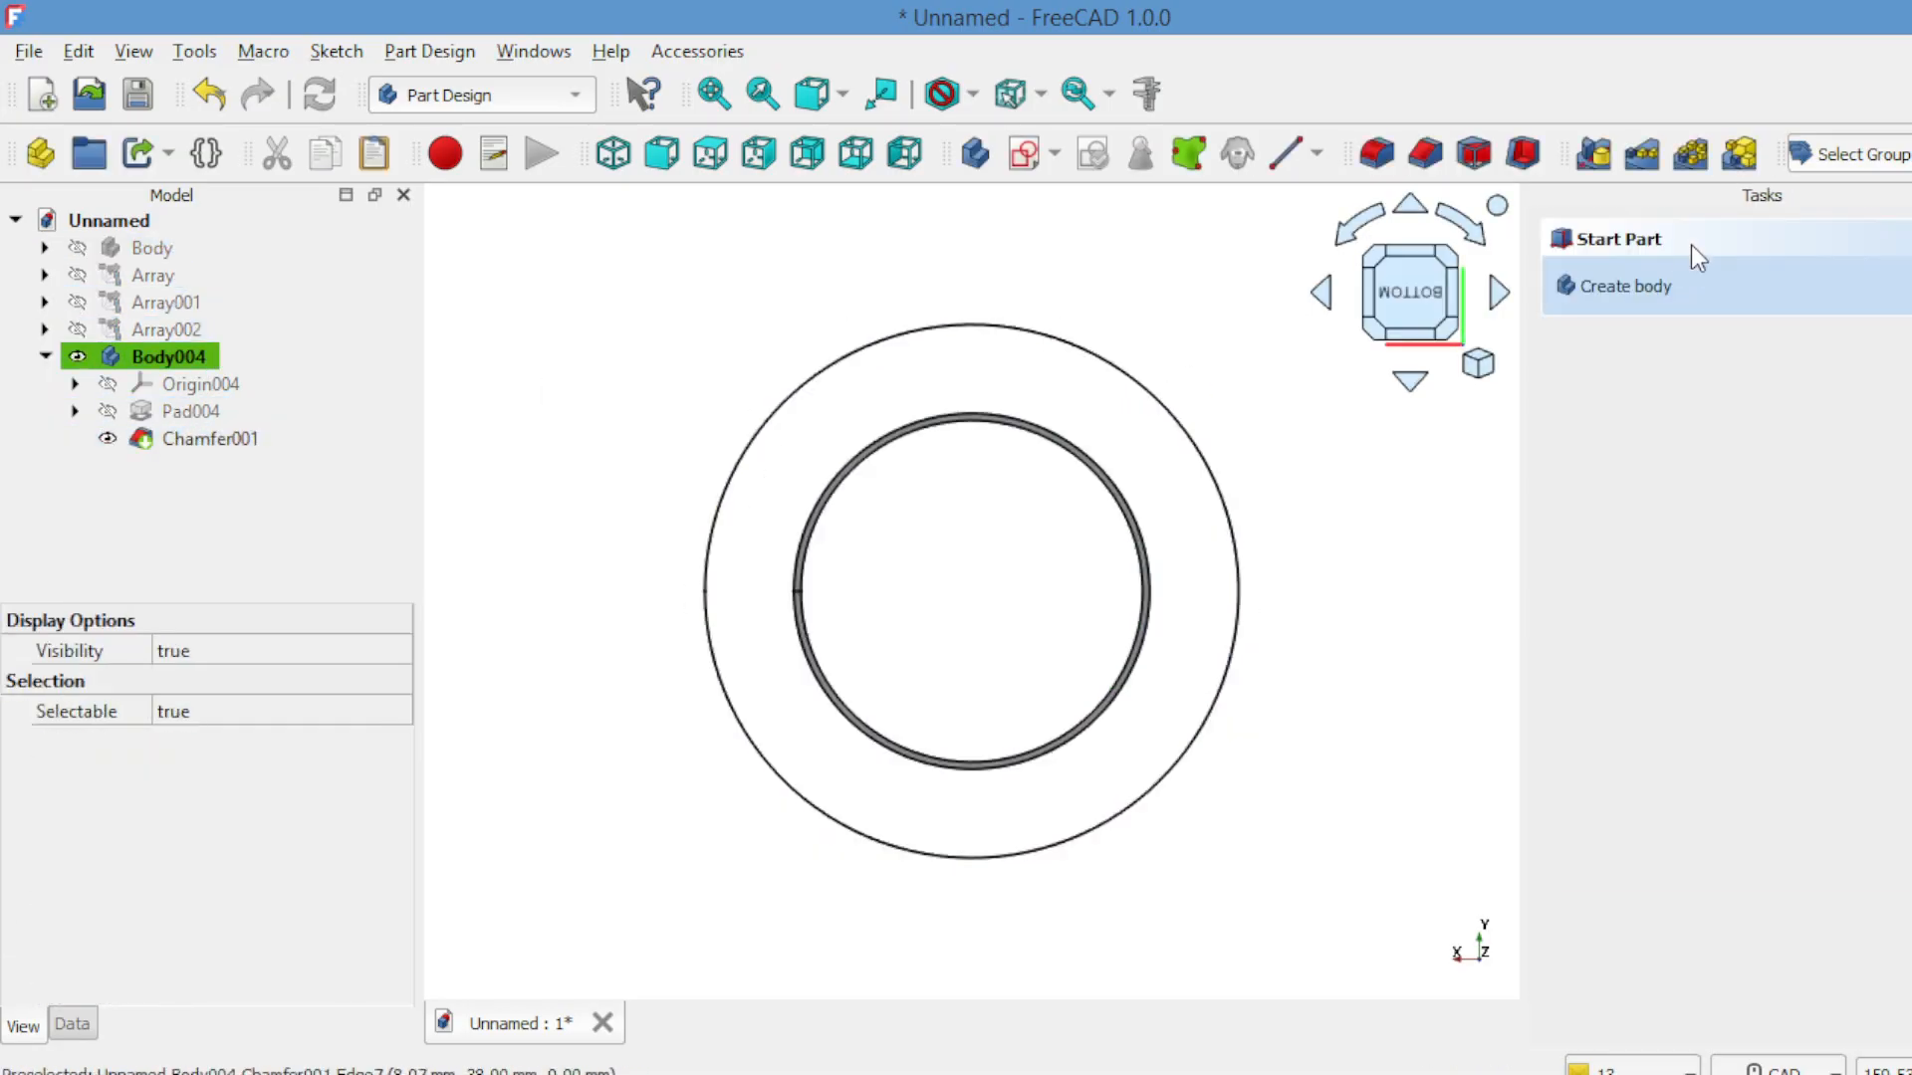
Chamfer the pad's outer circular edge using the Two distances type with an increased first size.
click(1165, 414)
click(1603, 312)
click(1762, 712)
click(1692, 743)
scroll(1692, 762, up, 1)
click(1722, 250)
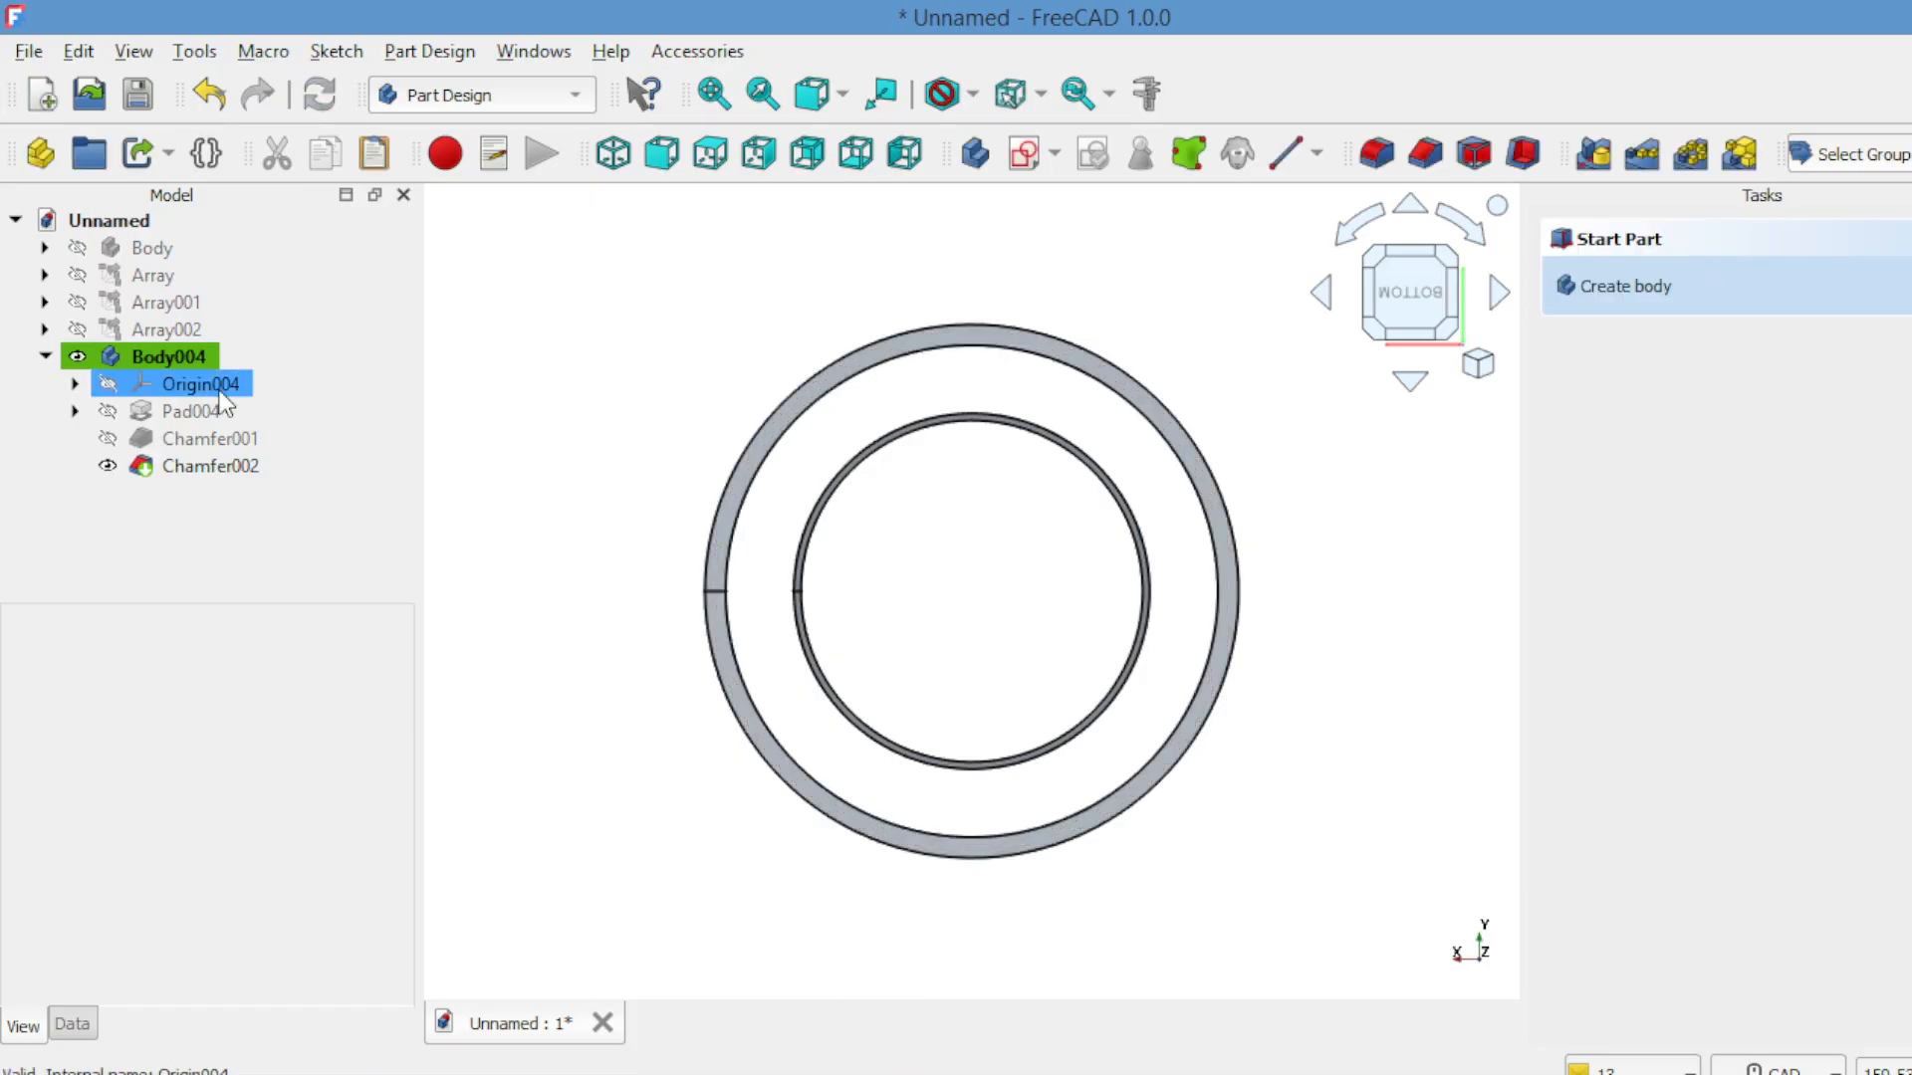
Chamfer the inner edge of the new outer chamfer using the Two distances type to form a wide flat-angled band.
click(778, 461)
click(1598, 316)
click(1763, 711)
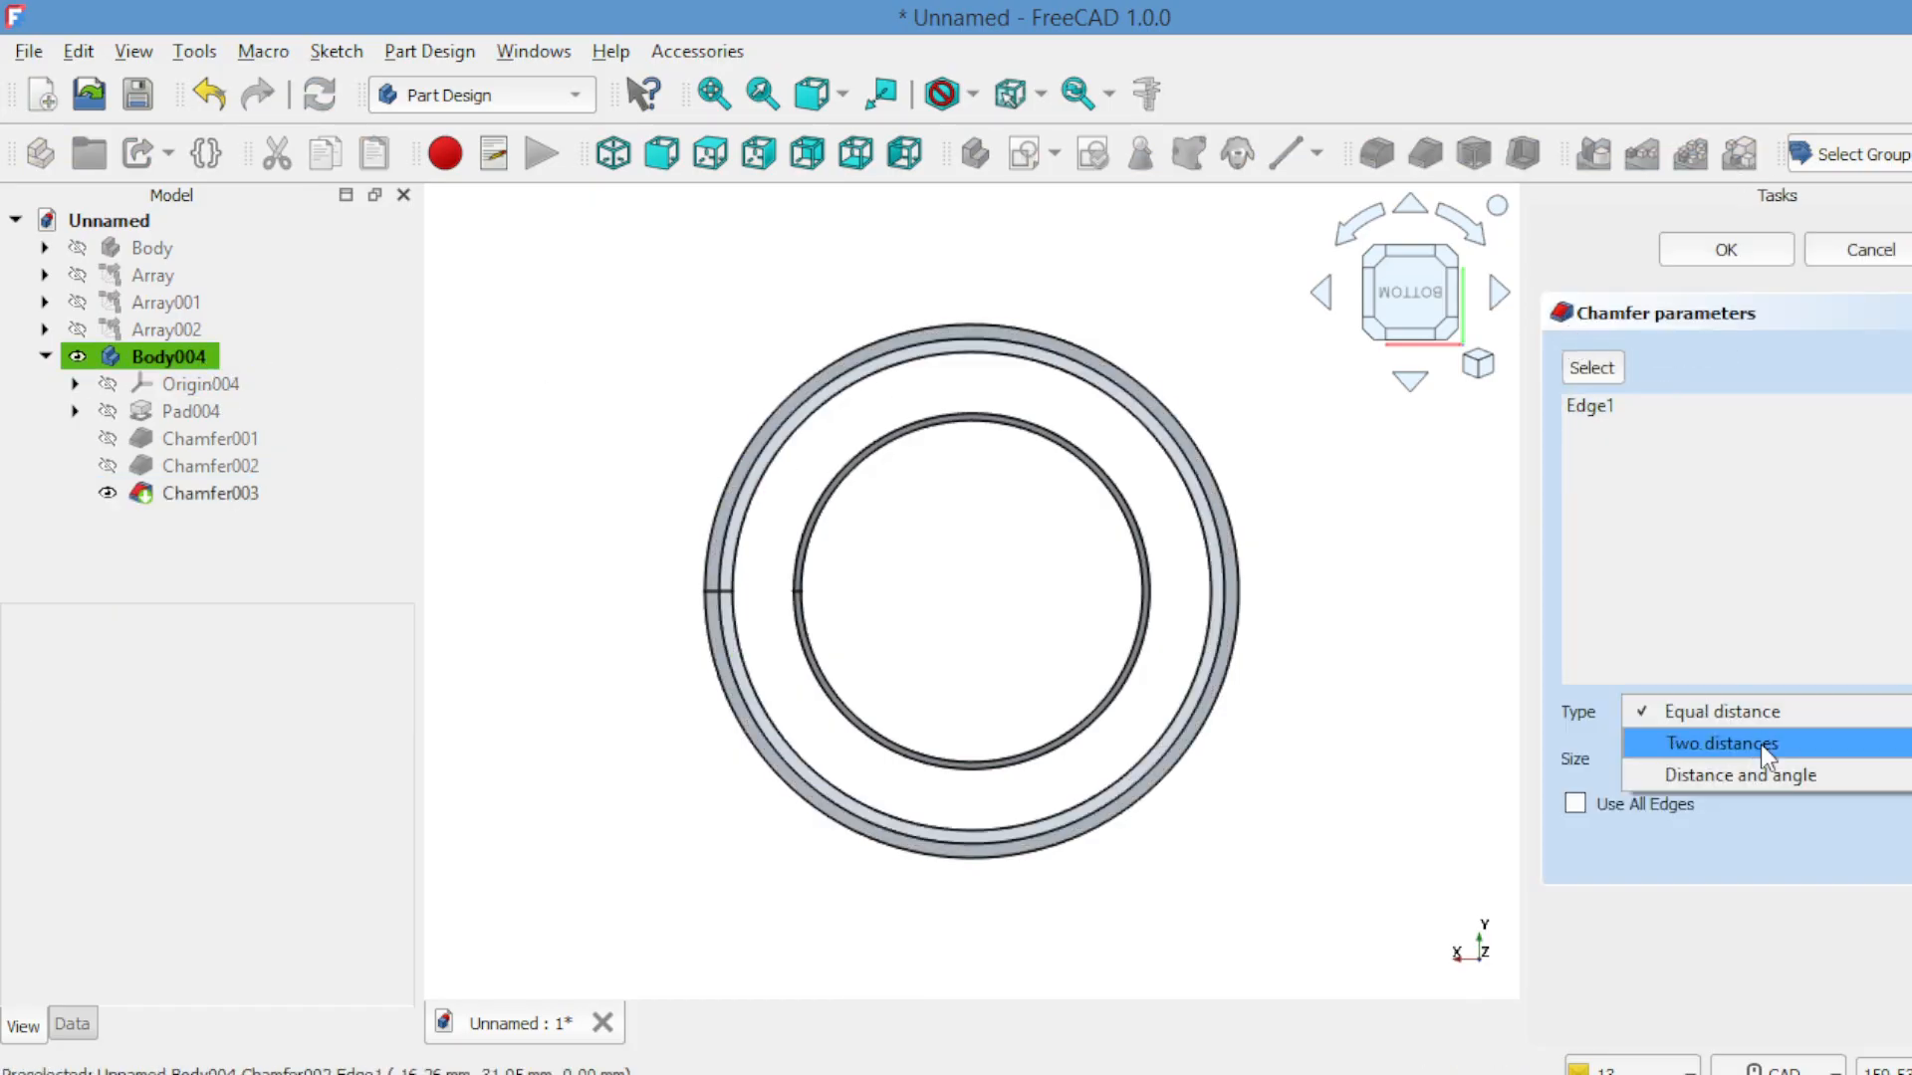
click(1760, 744)
click(1787, 250)
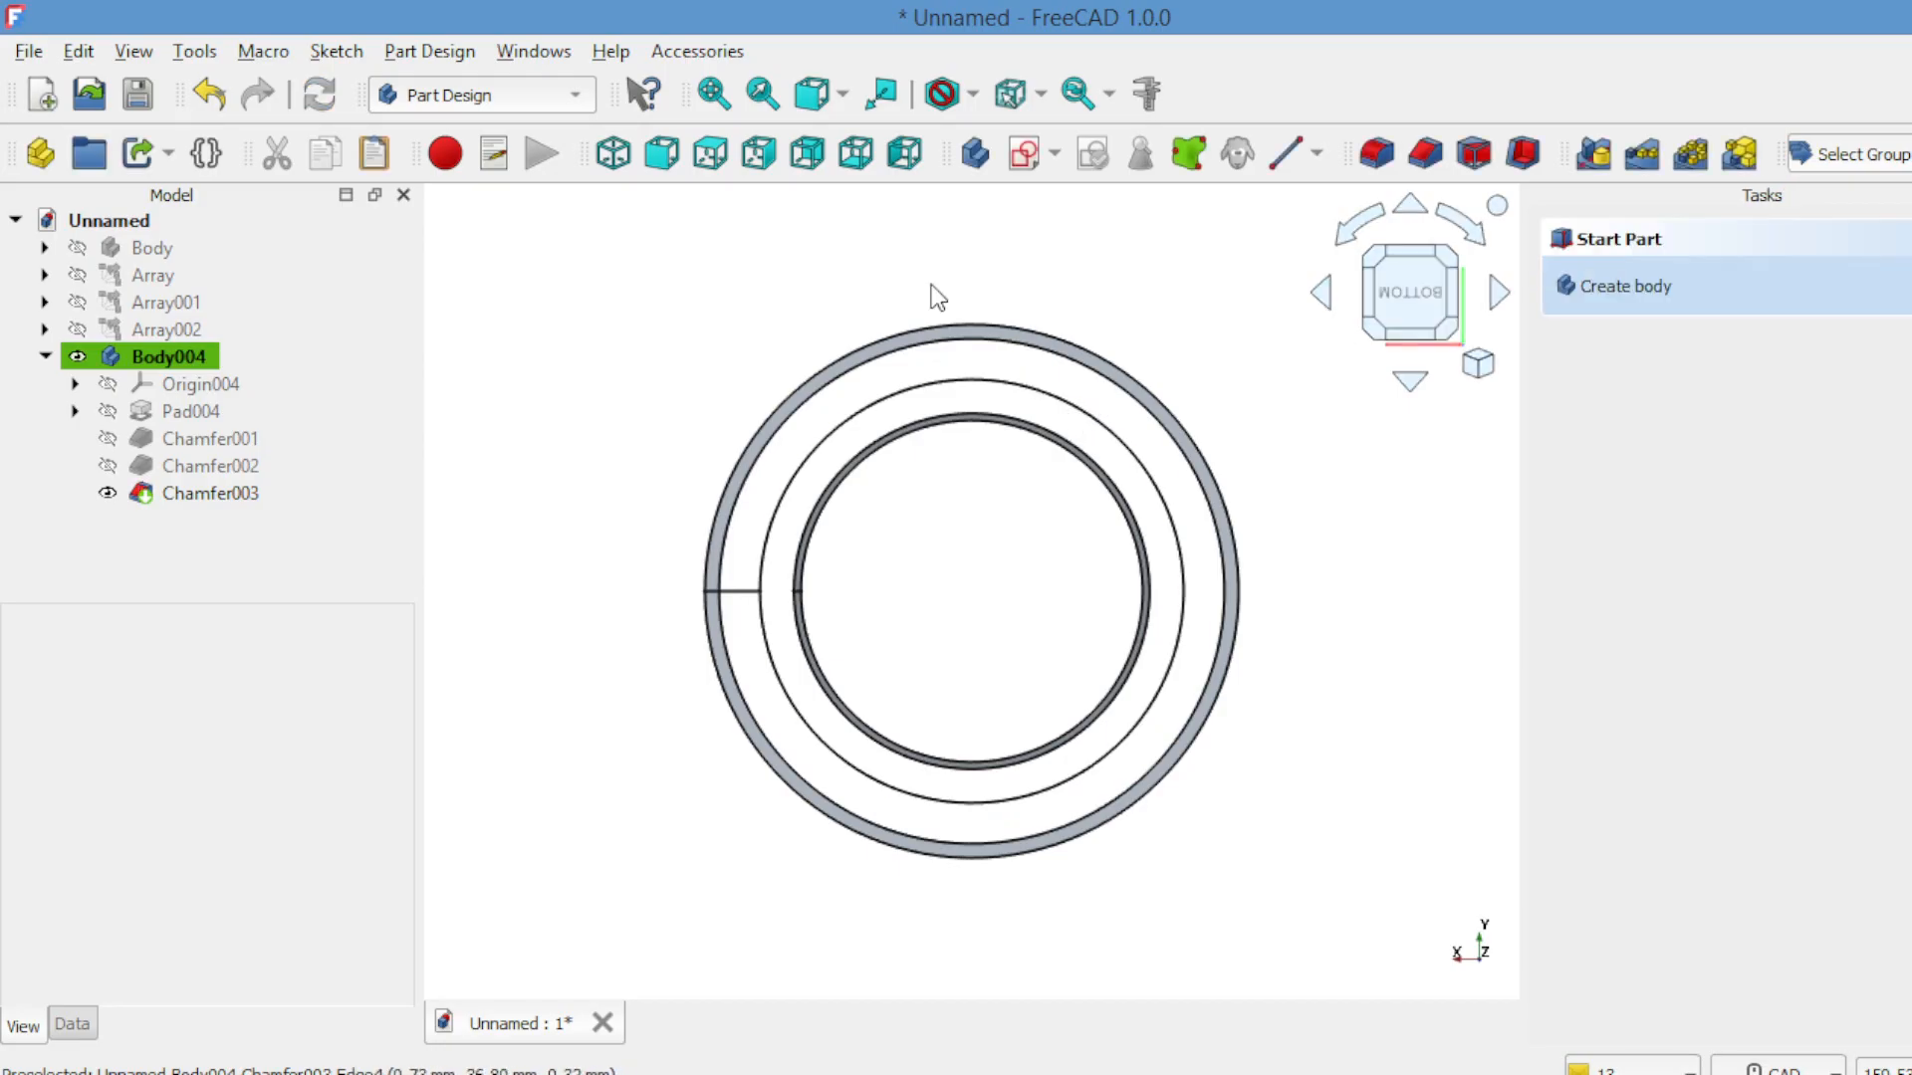
Show the ring body and all three diamond arrays again.
click(1181, 260)
click(77, 329)
click(76, 302)
click(77, 275)
click(77, 248)
click(556, 312)
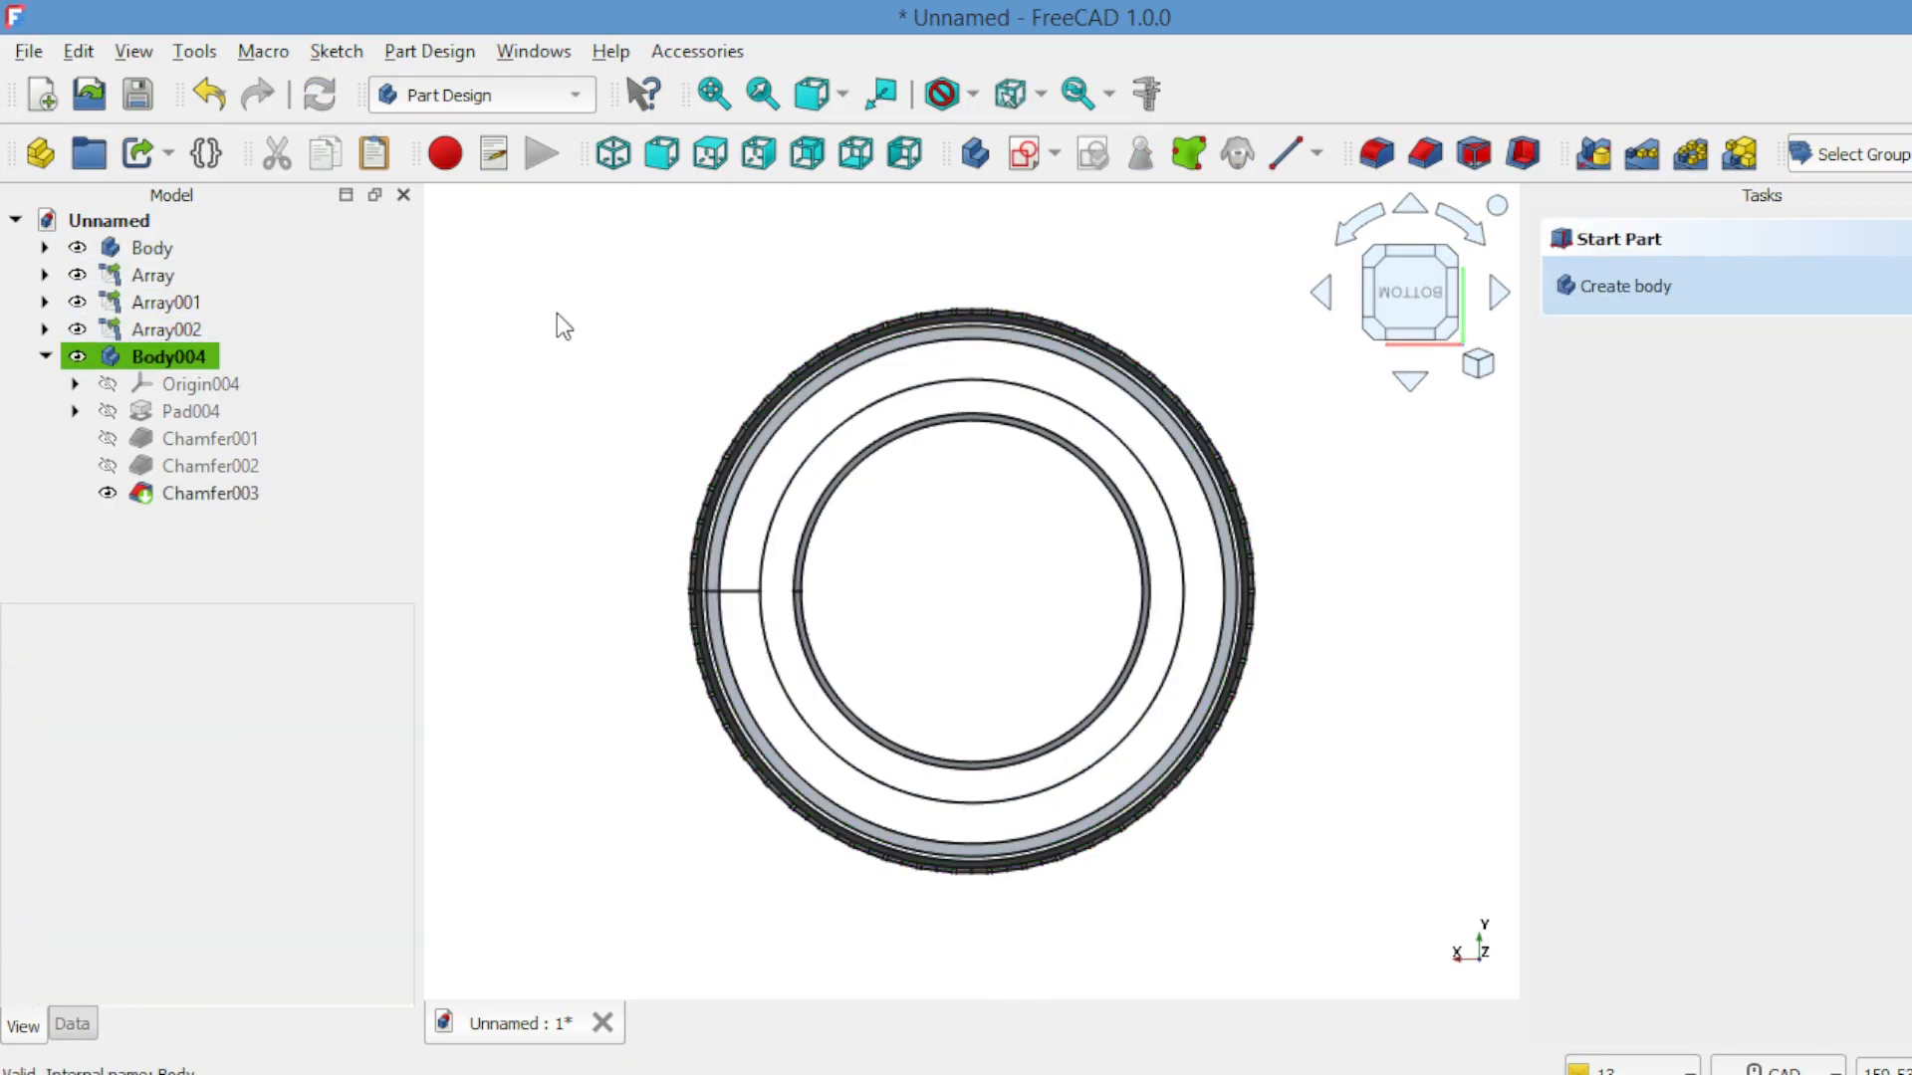
Pad the wide annular face between the outer and inner parts of the new rim by 1 mm.
click(218, 495)
click(844, 402)
click(1320, 294)
click(942, 375)
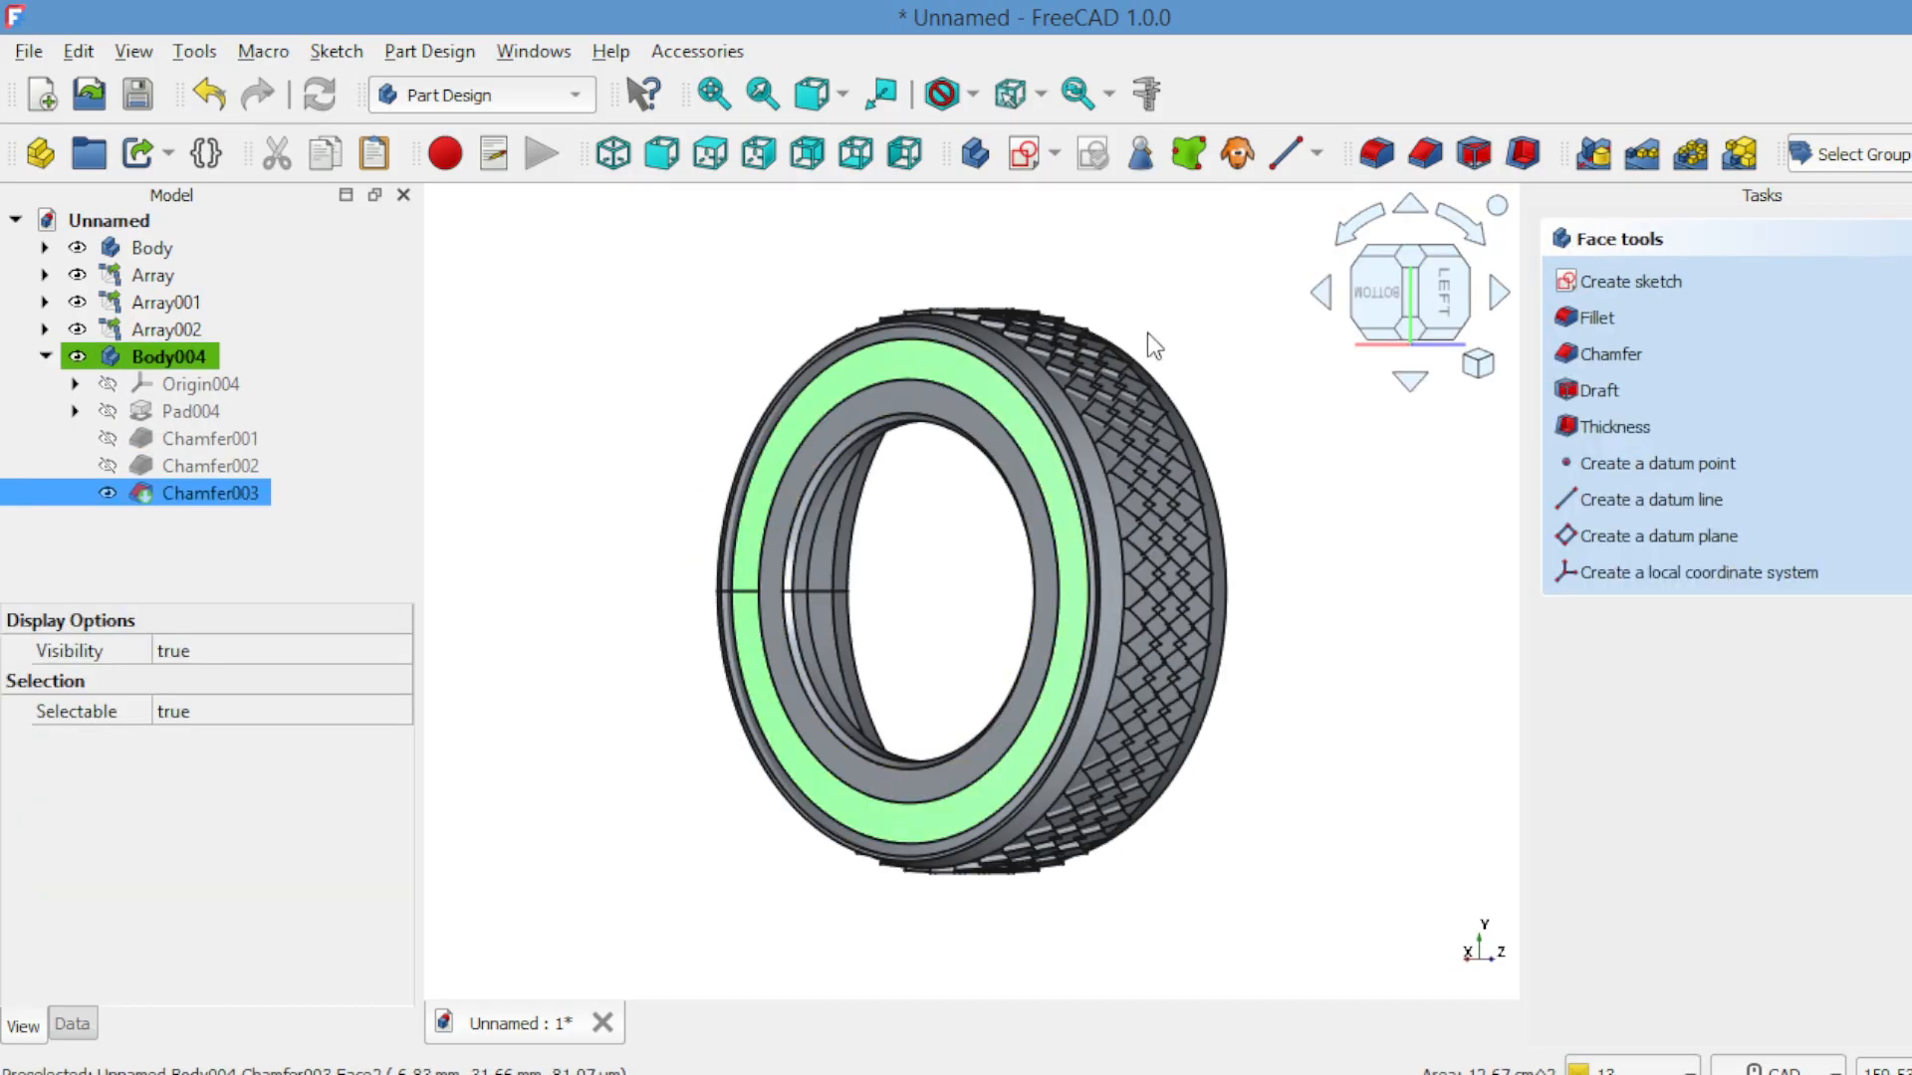
click(40, 152)
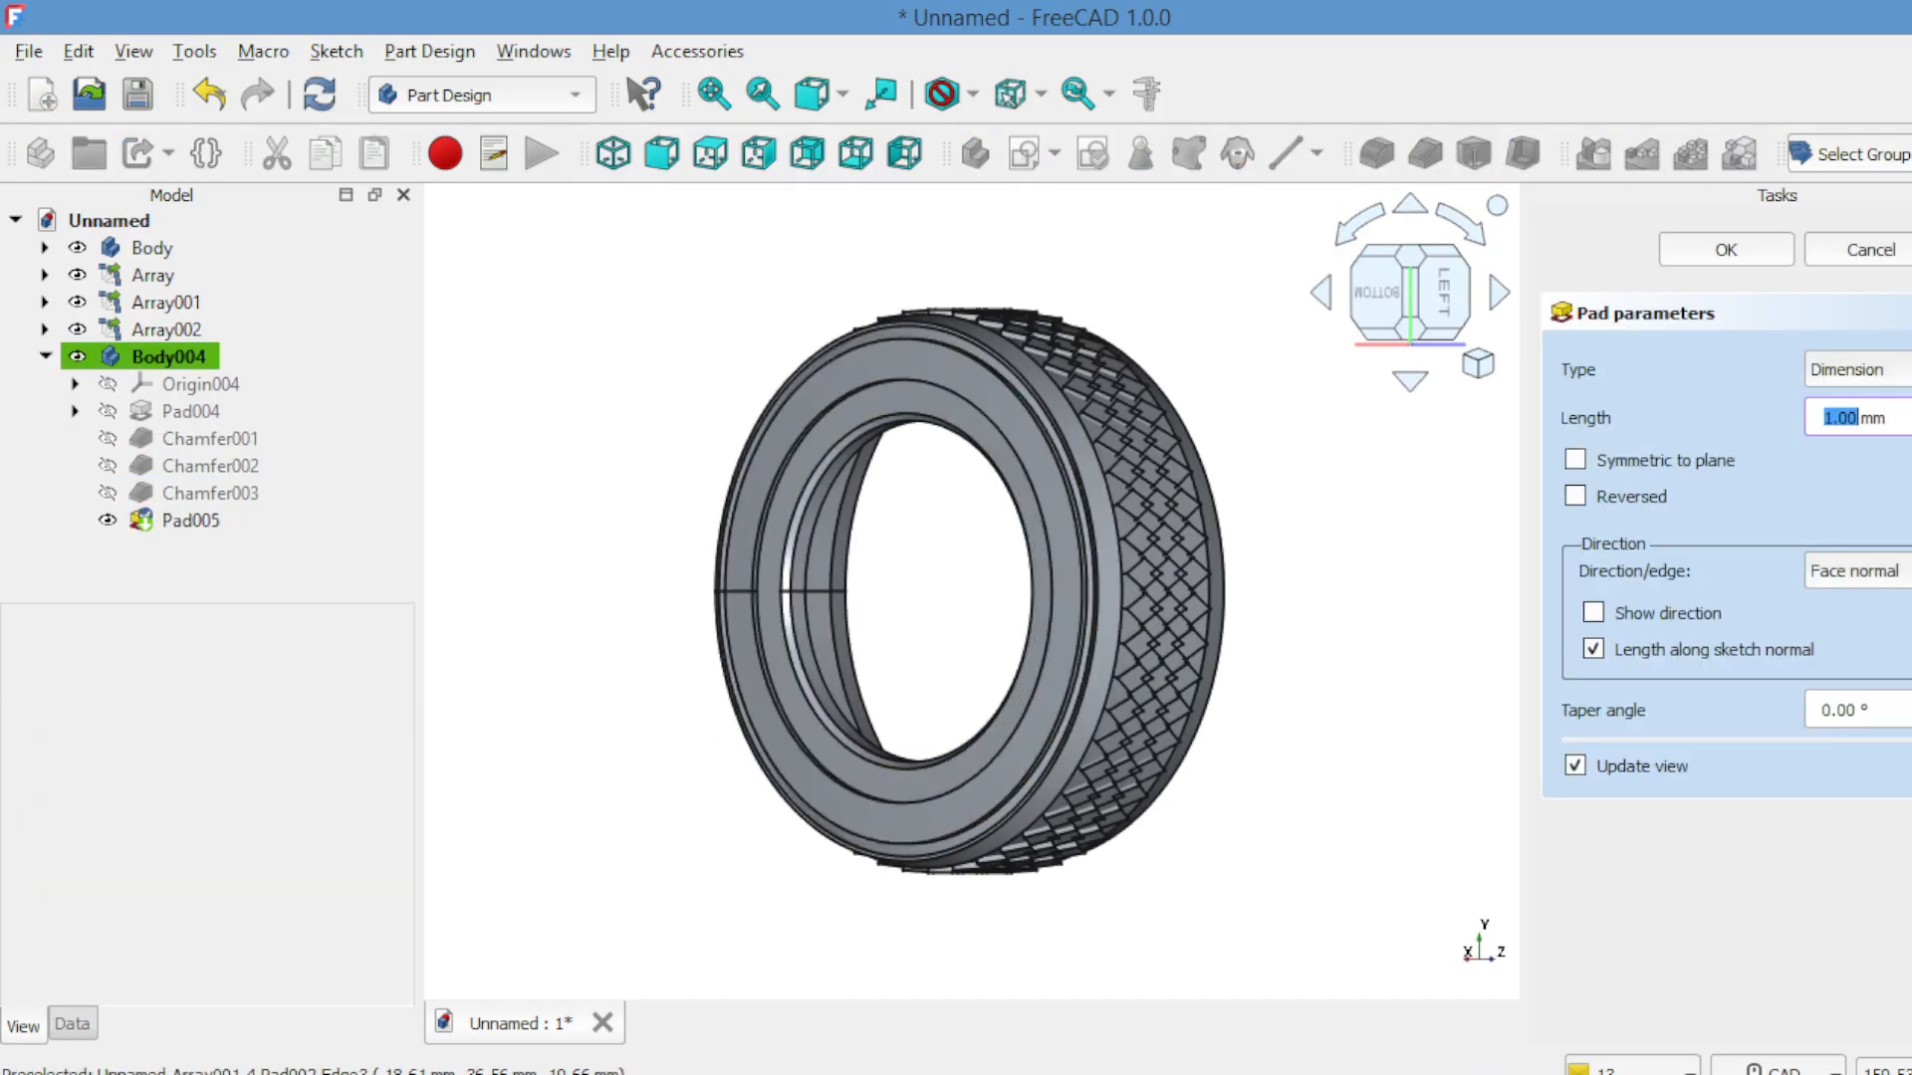
click(1726, 249)
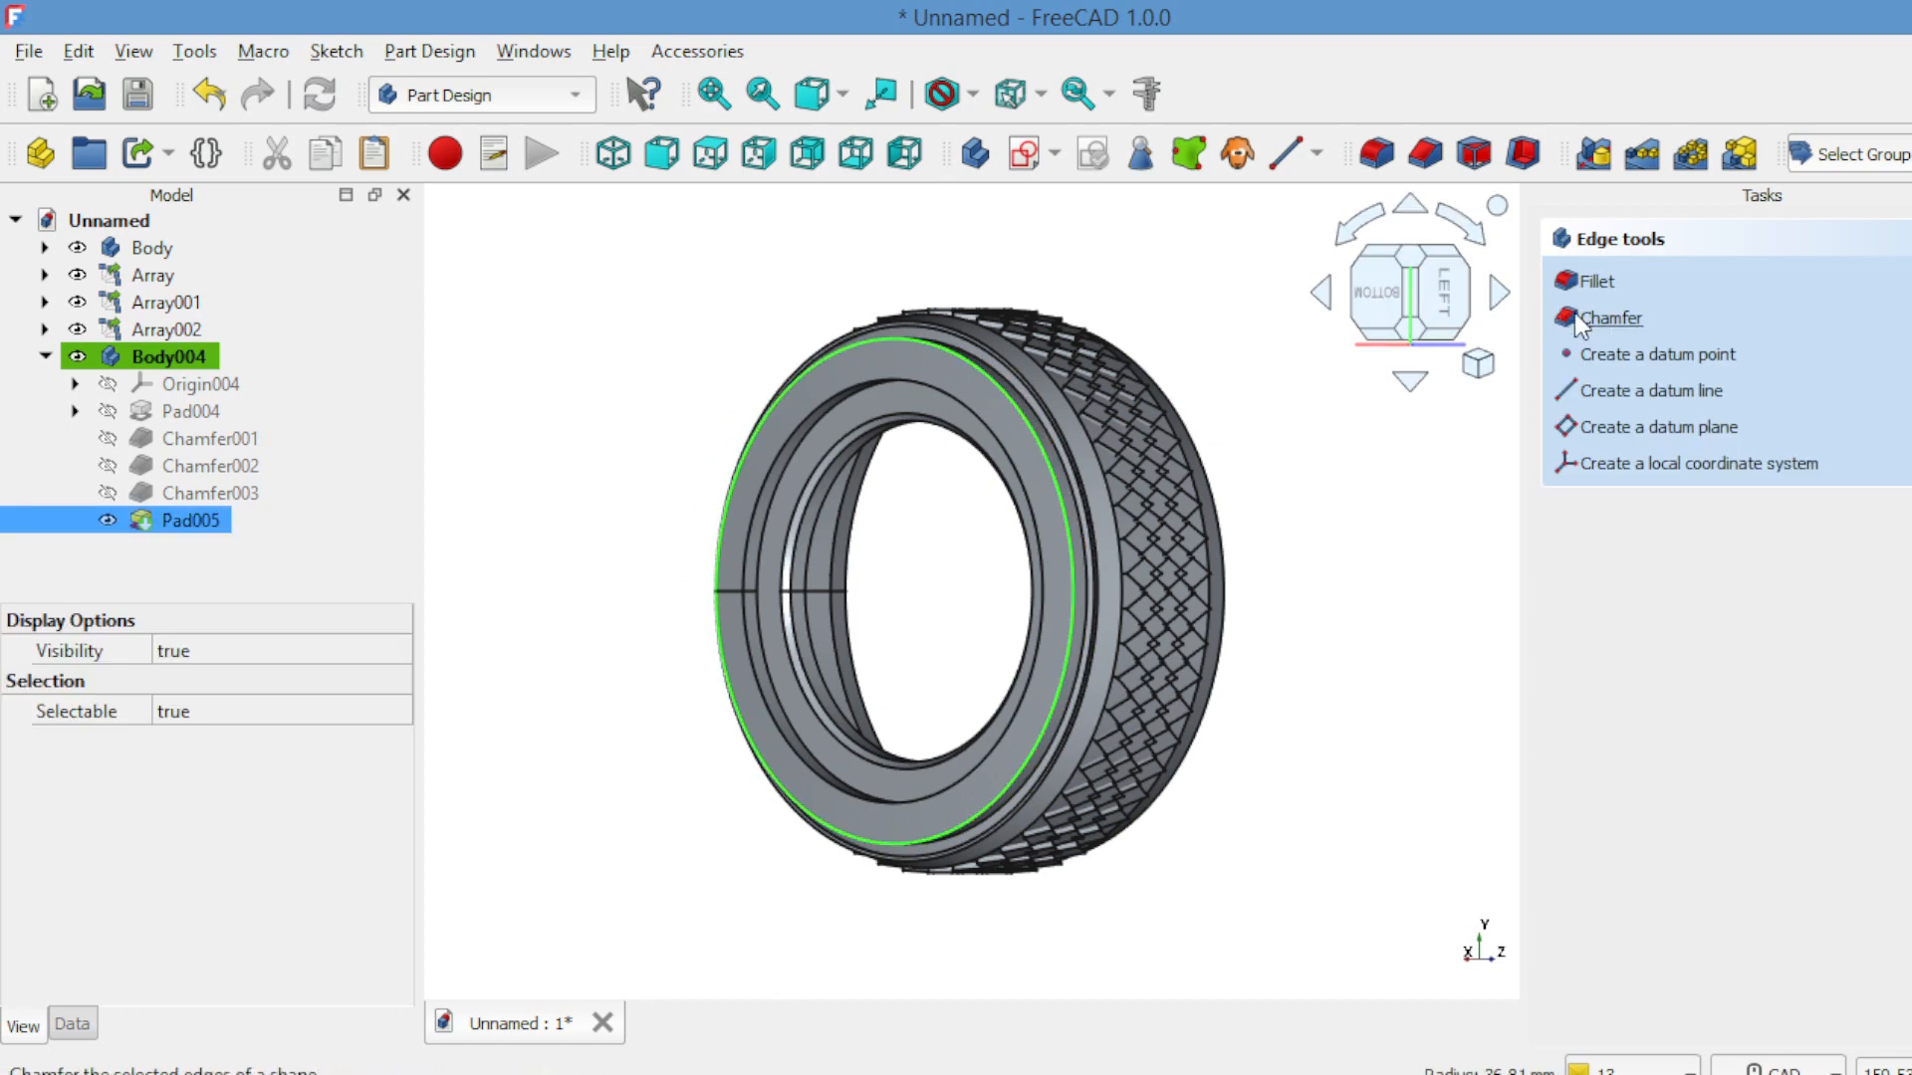
Chamfer the outer edge of the padded annular face using Two distances of 3 mm and 1 mm.
click(1571, 312)
click(1762, 713)
click(1692, 757)
scroll(1752, 761, up, 2)
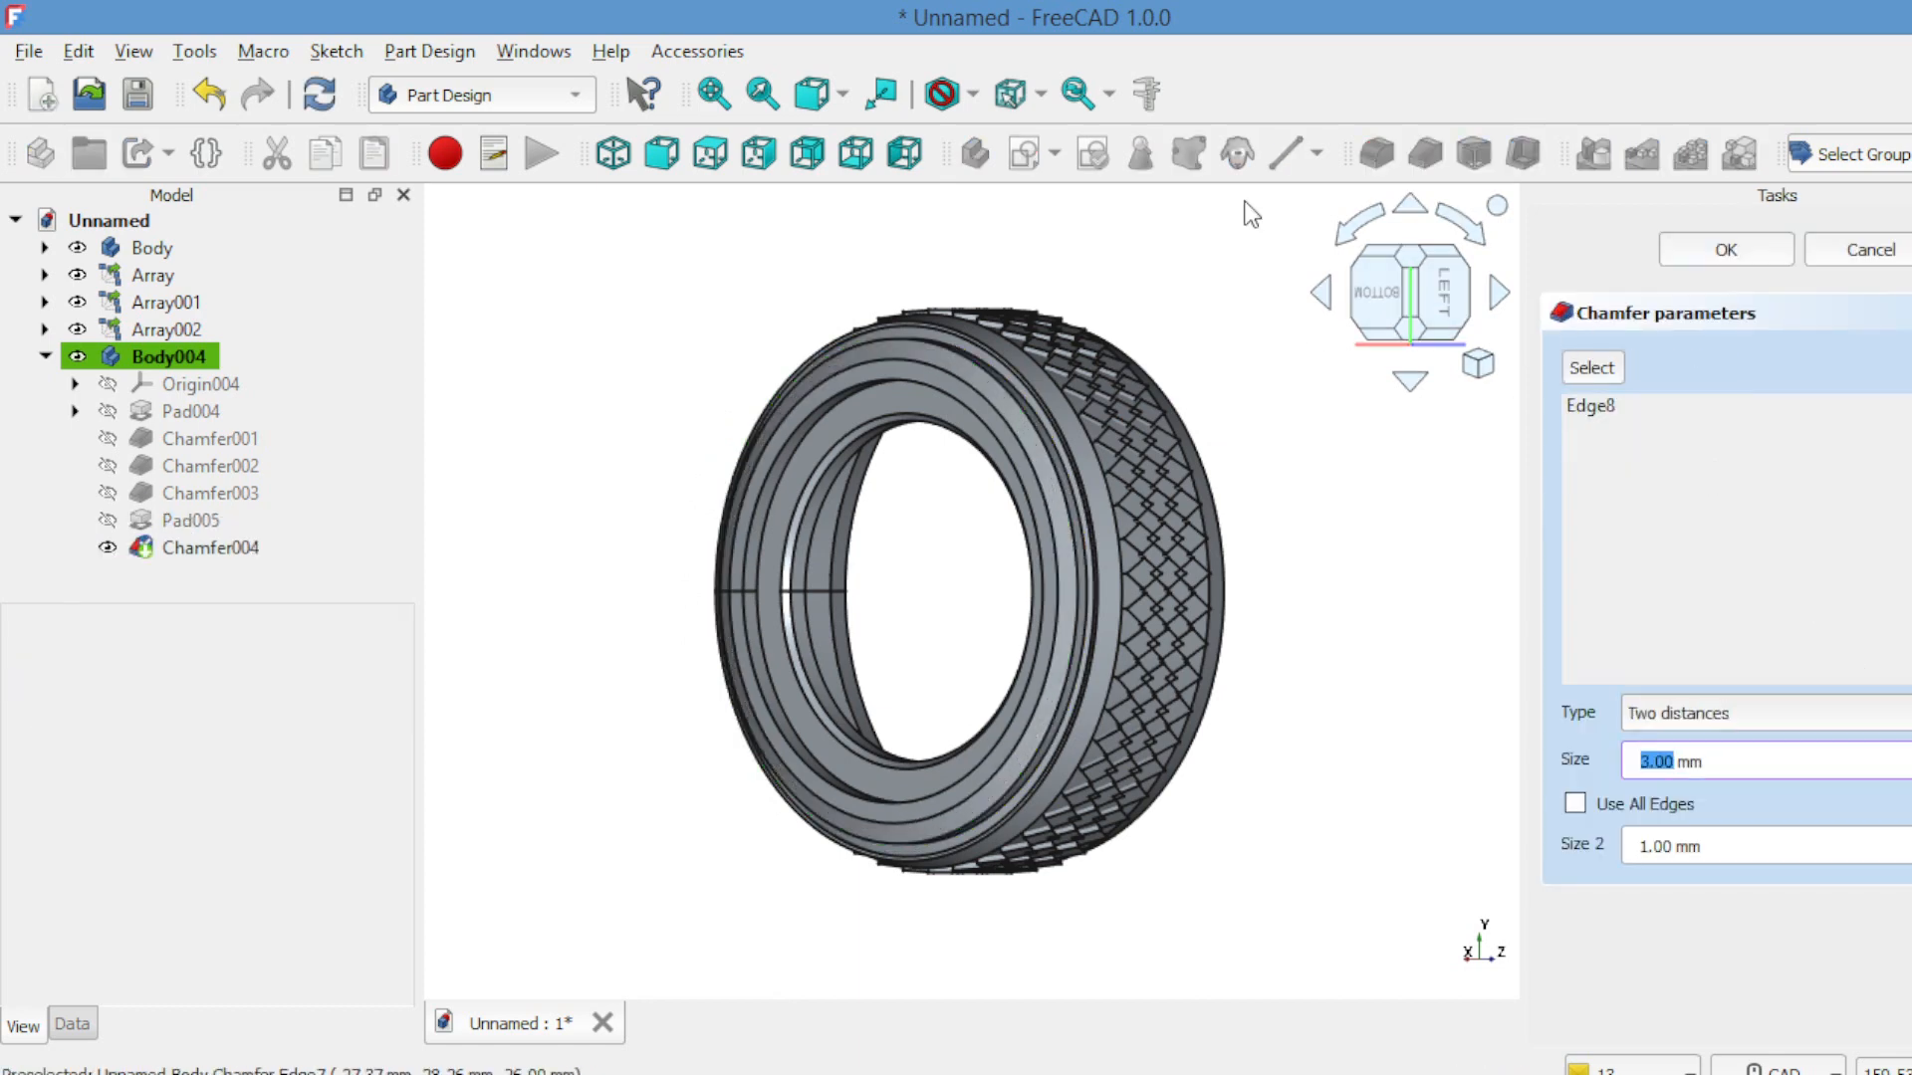
click(1497, 292)
click(1497, 292)
click(1497, 292)
click(1742, 249)
Examine the stepped rim and the diamond-patterned ring from the oblique, side and top views.
click(1323, 294)
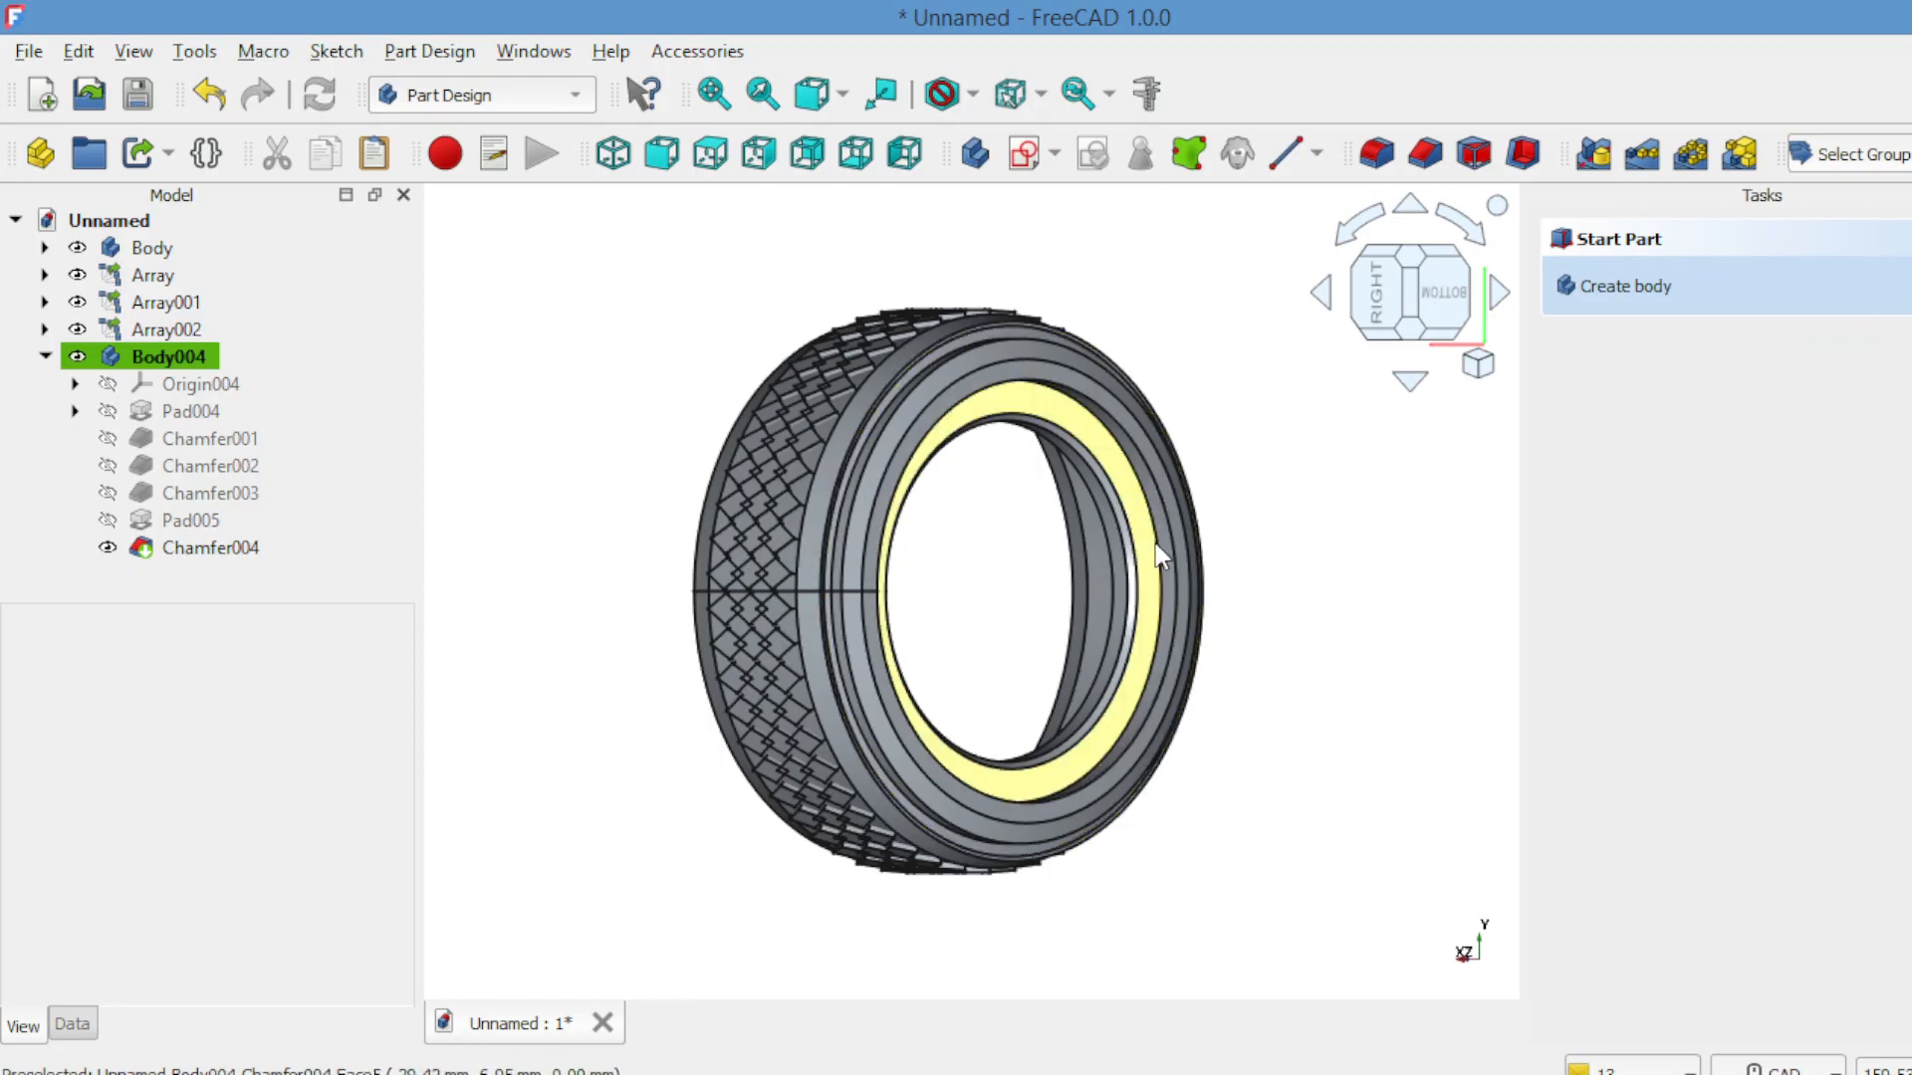
click(1323, 298)
click(1323, 296)
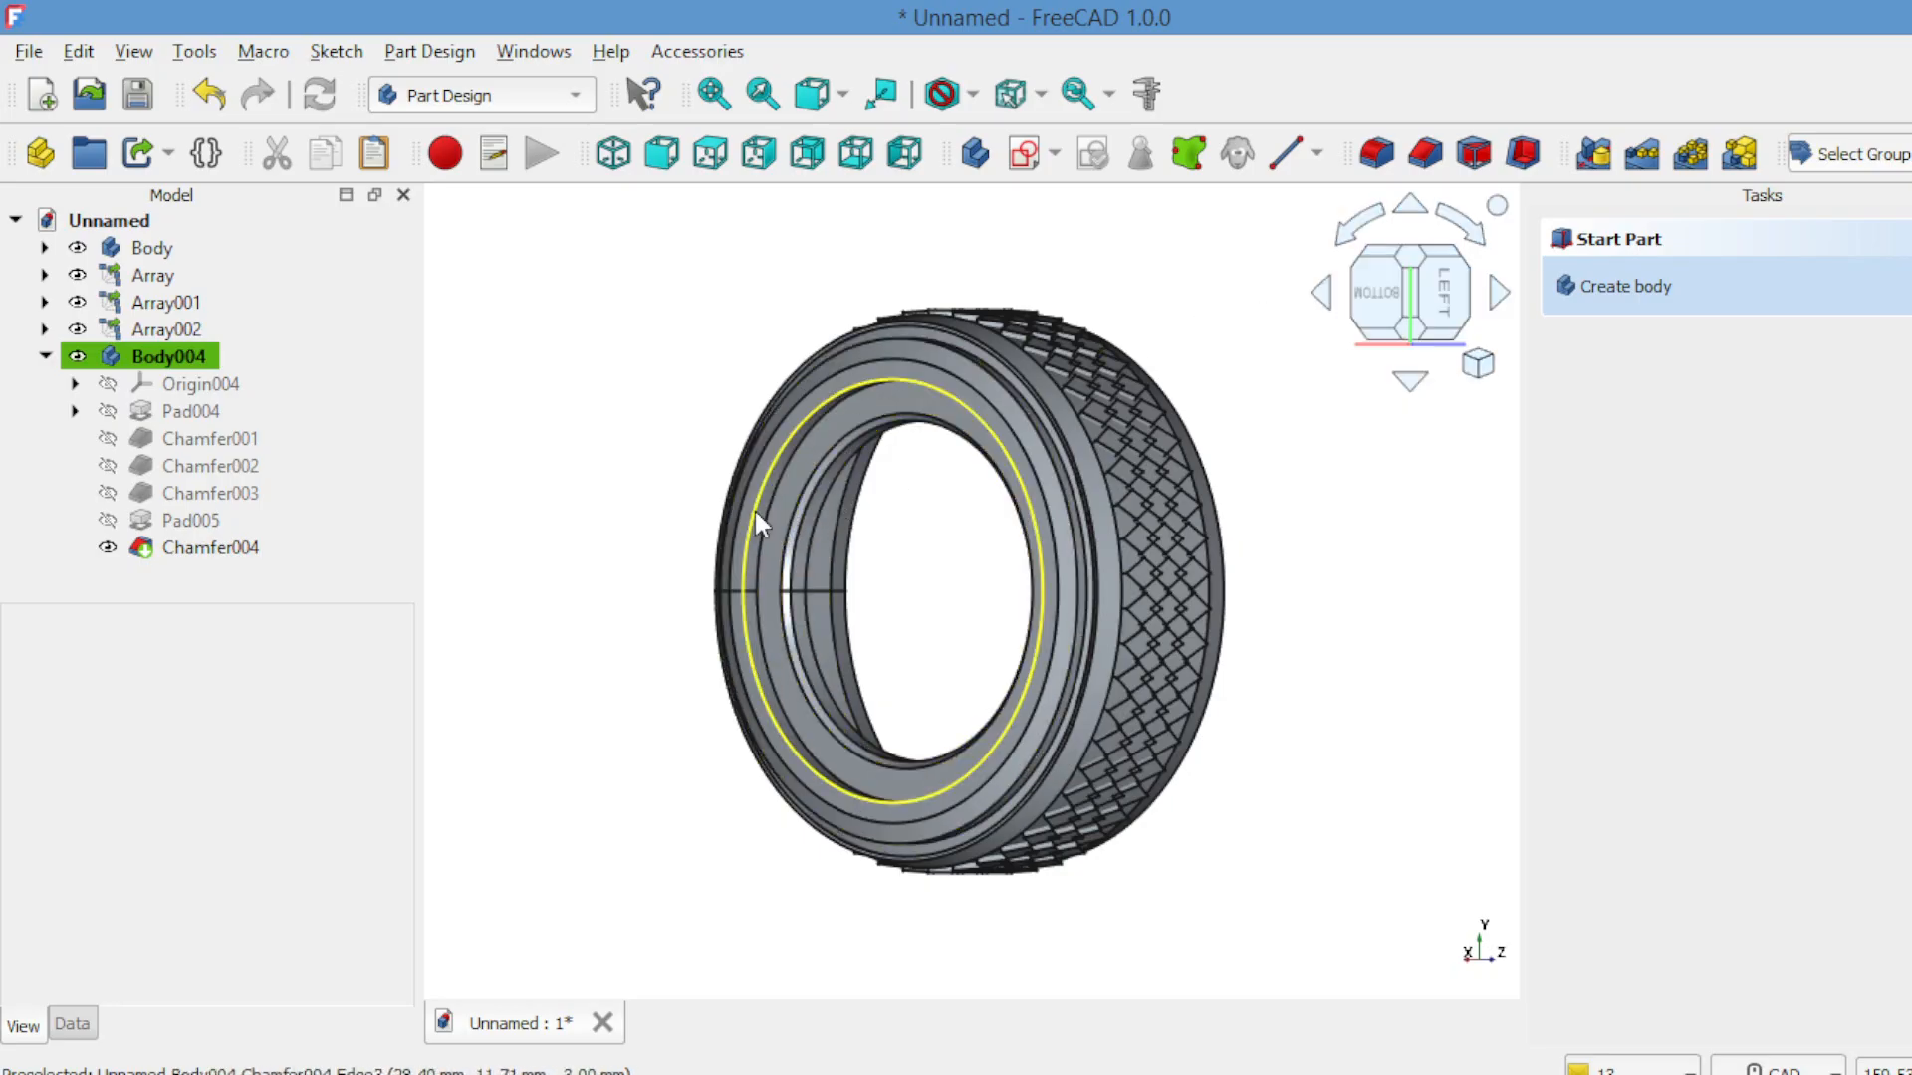
click(1320, 293)
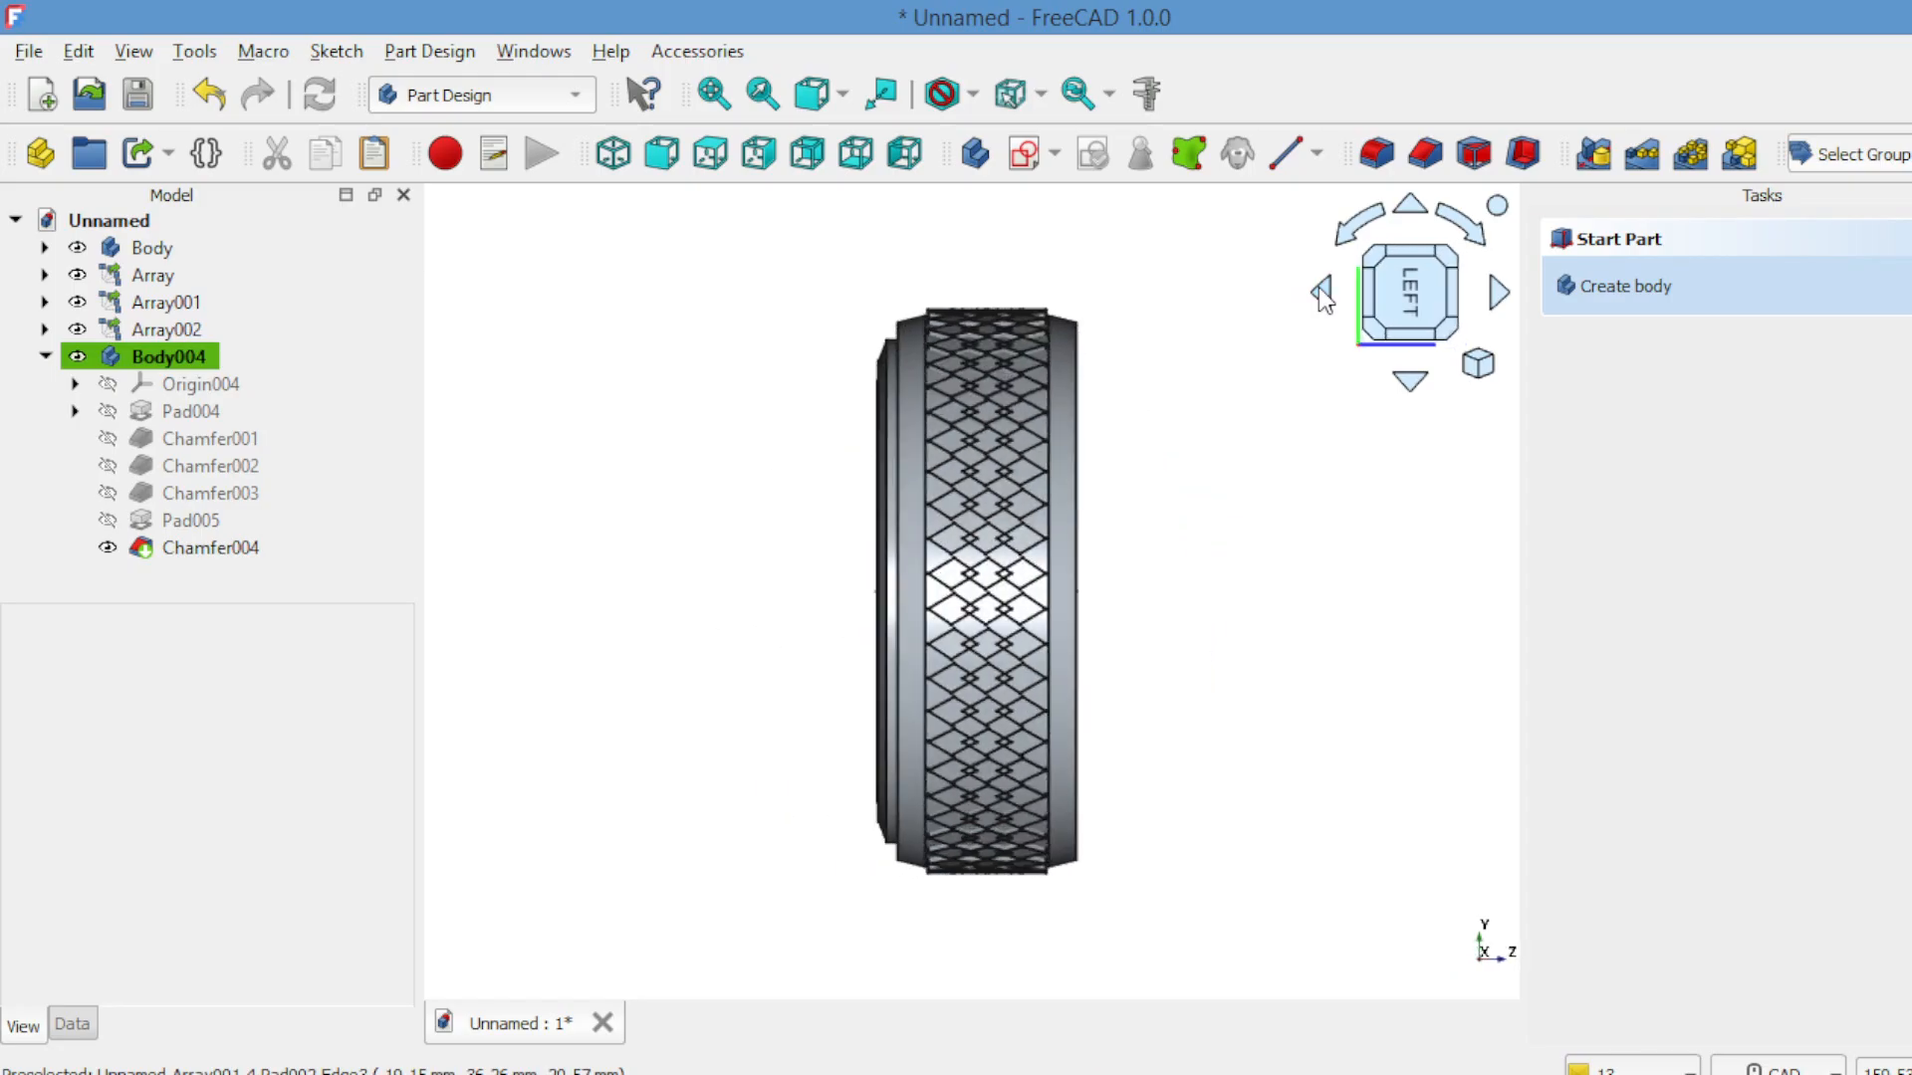
click(1321, 292)
click(1320, 293)
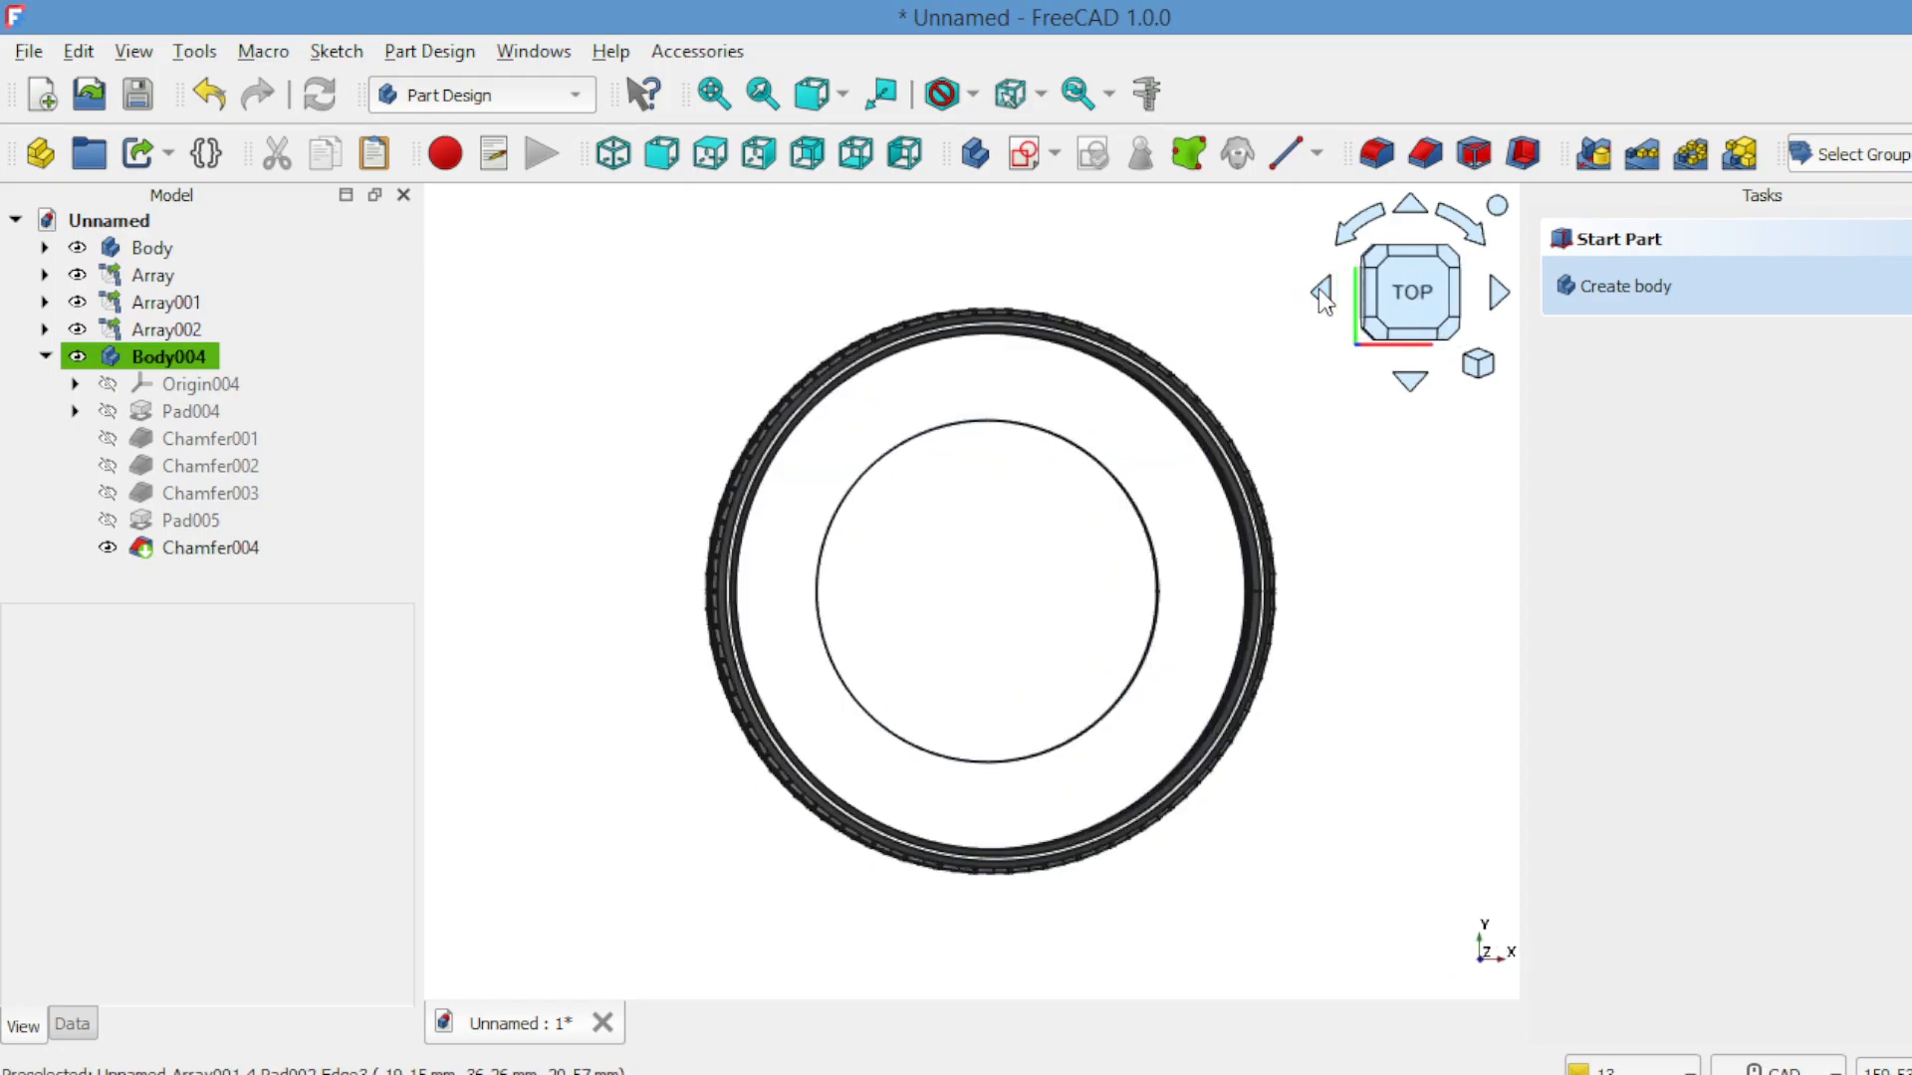
click(1320, 292)
click(1321, 292)
click(1320, 293)
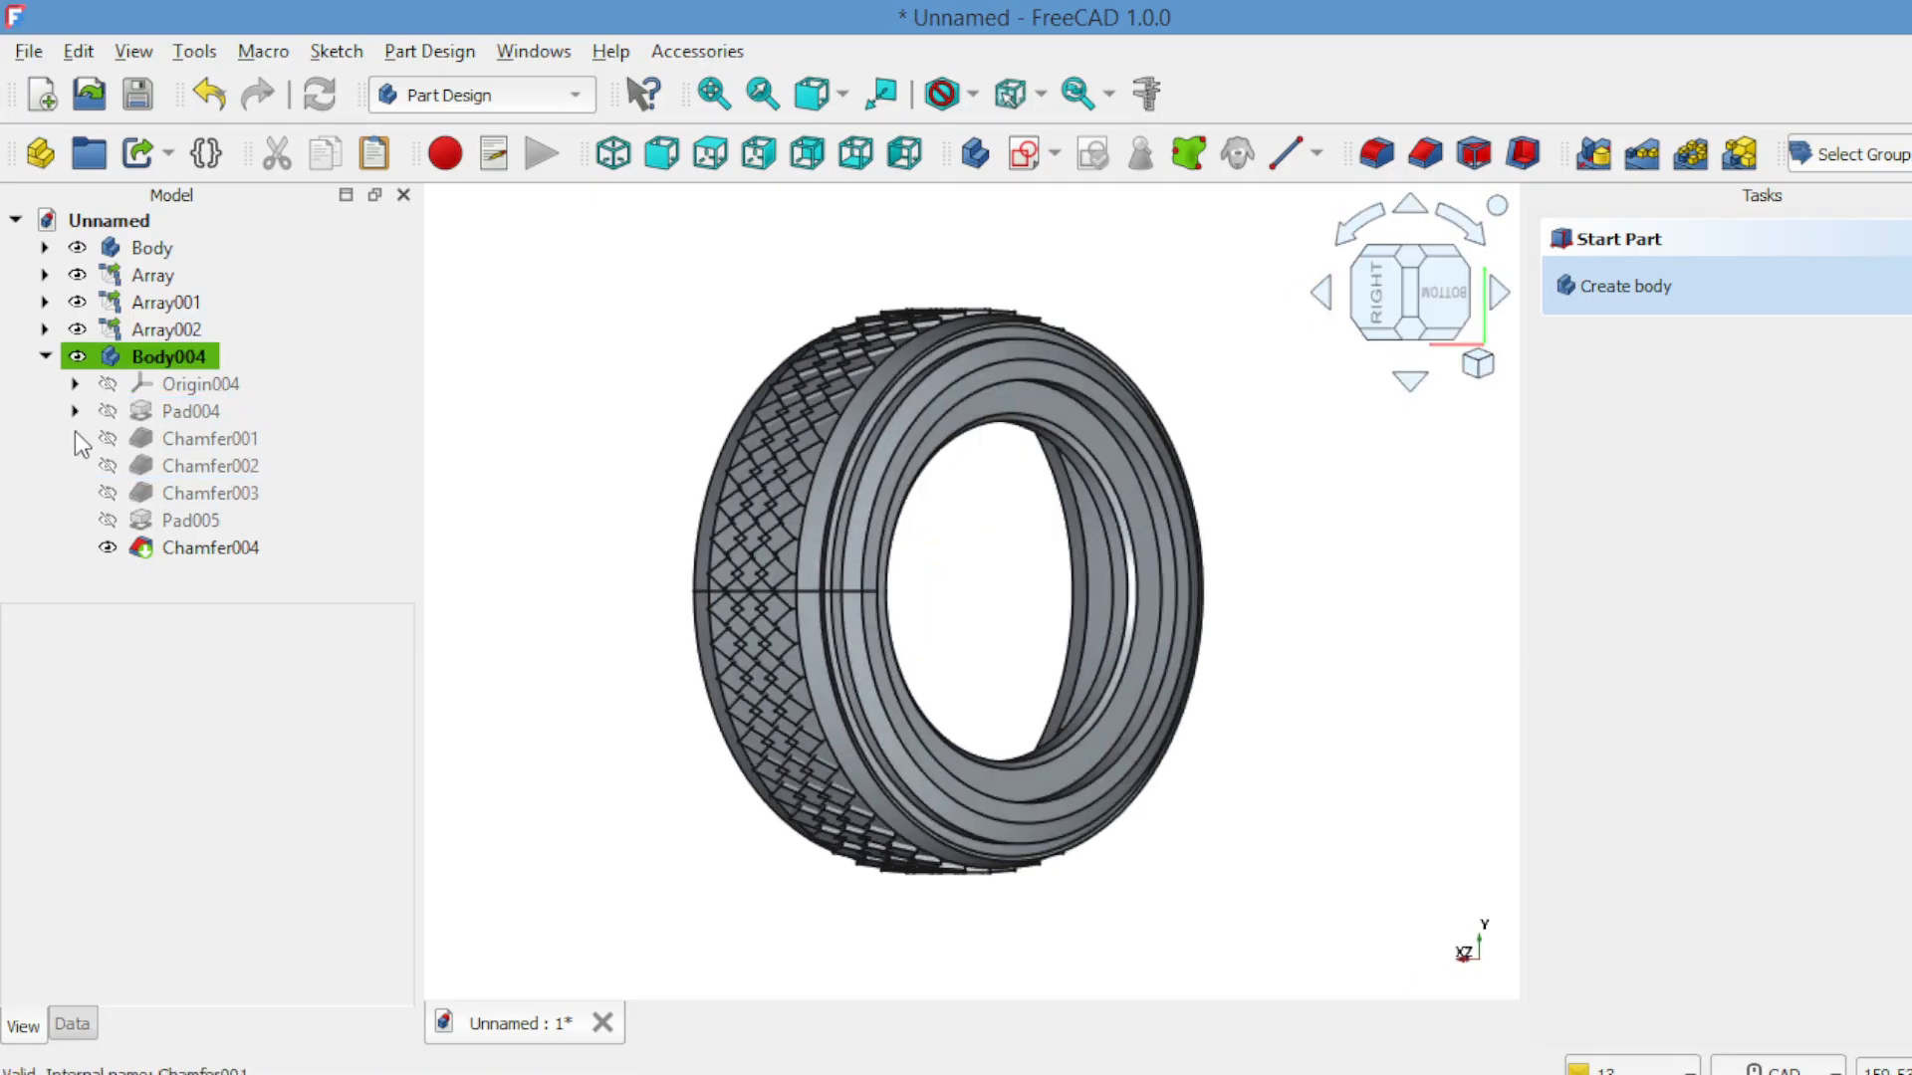
Duplicate the stepped rim body together with all its dependencies.
click(44, 356)
click(133, 356)
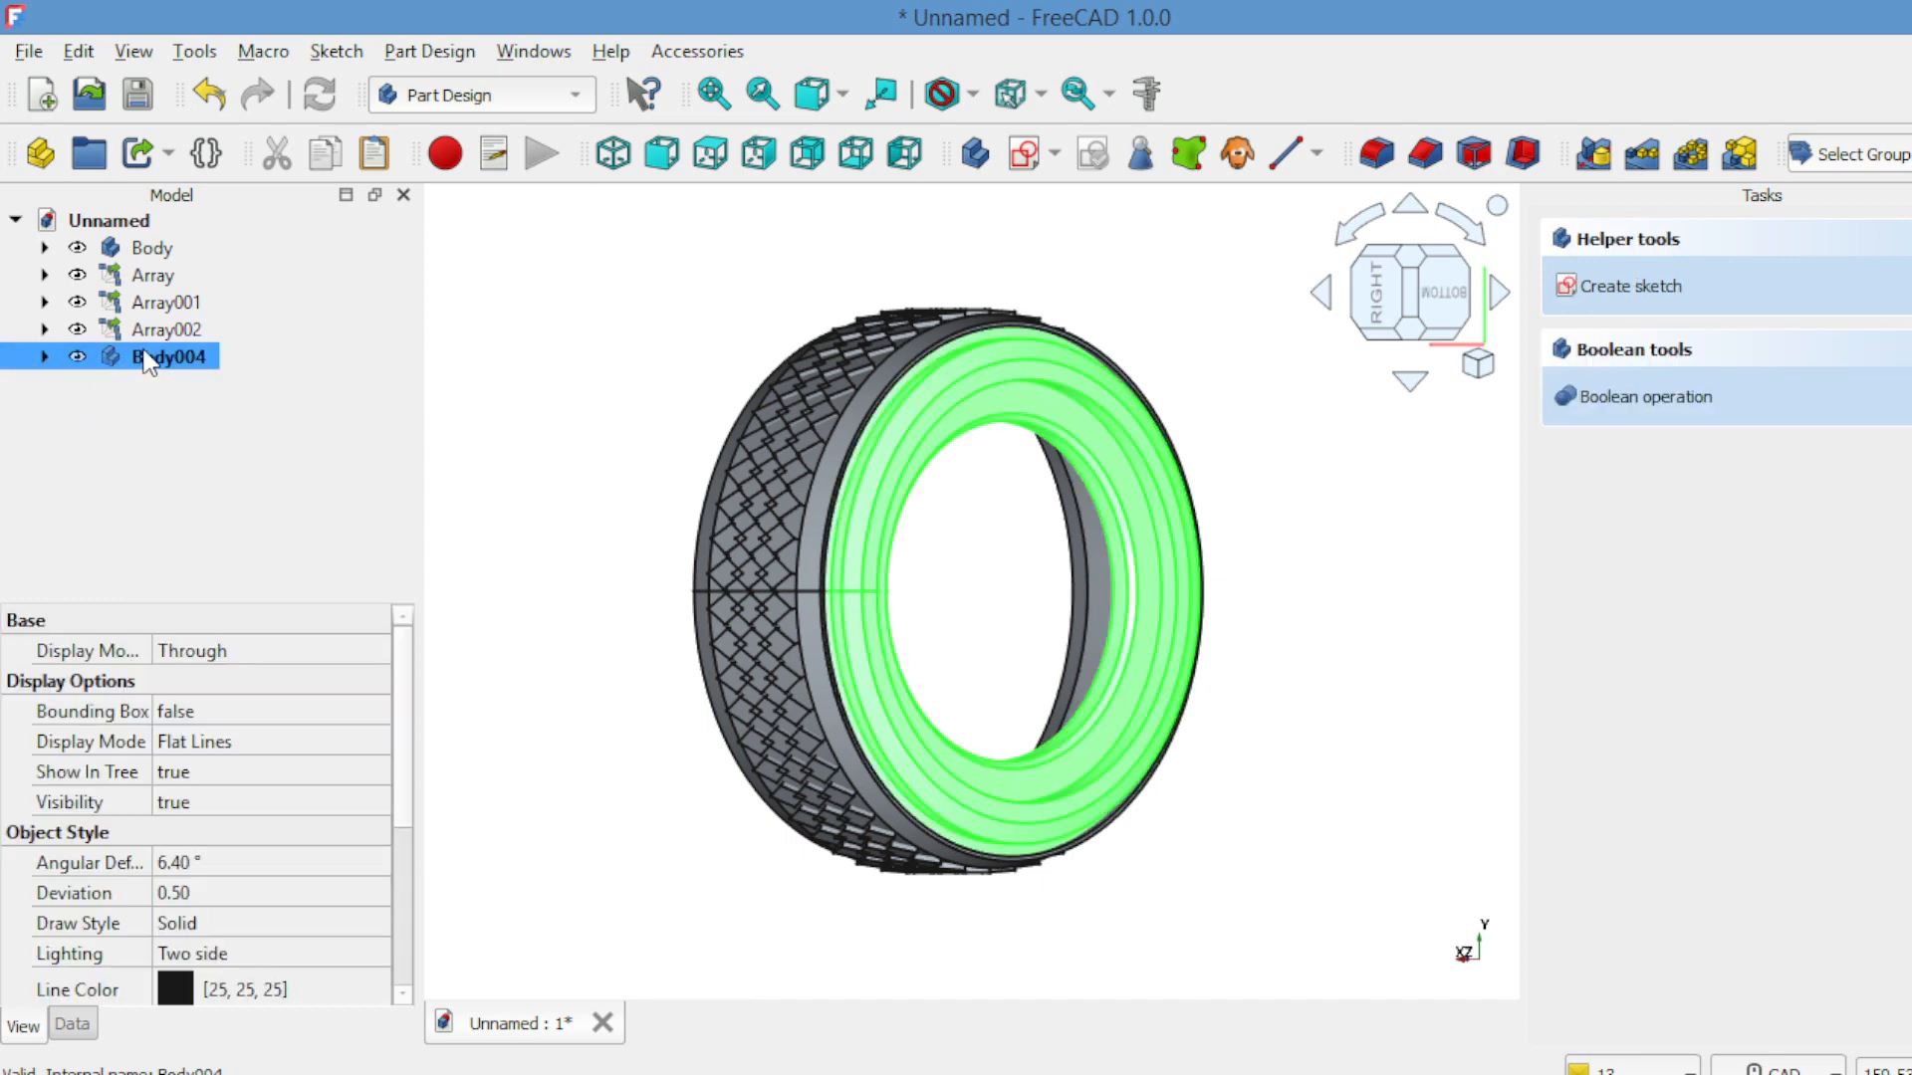
key(ctrl+e)
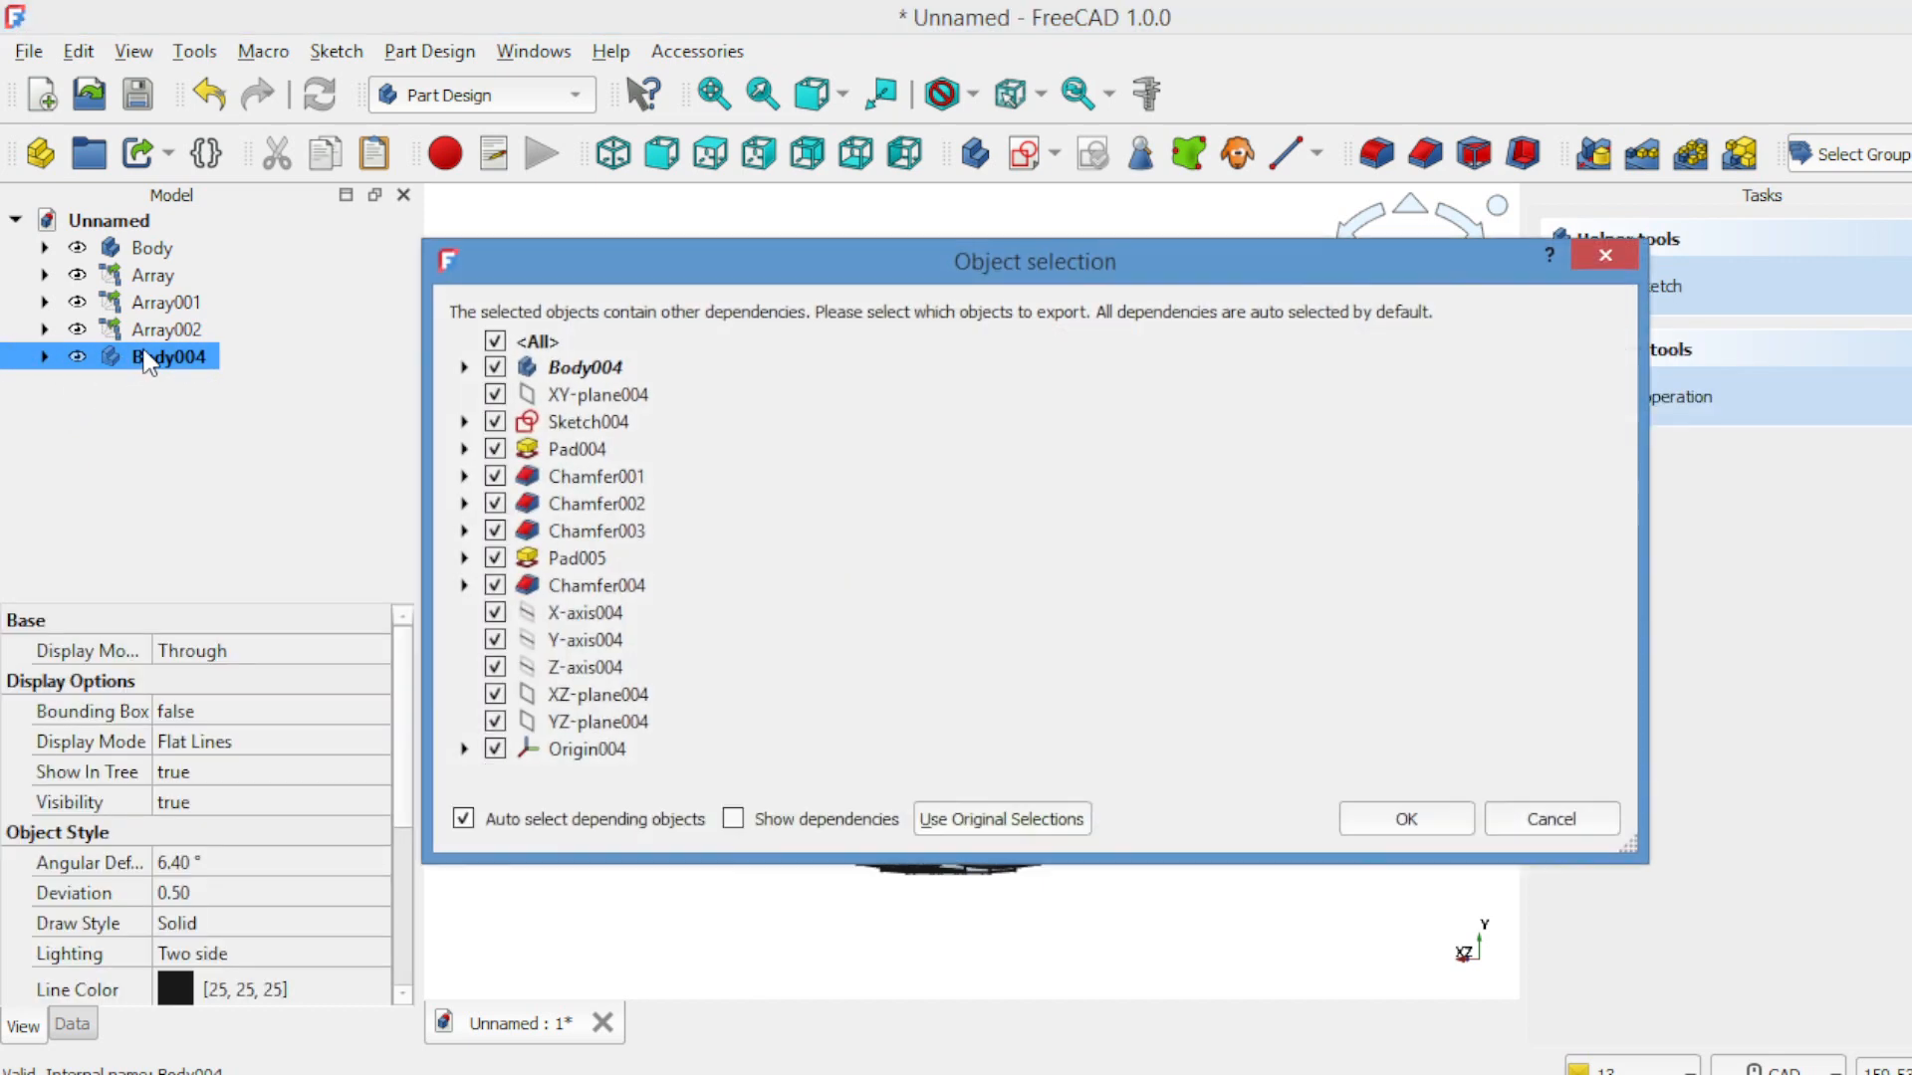
click(1399, 819)
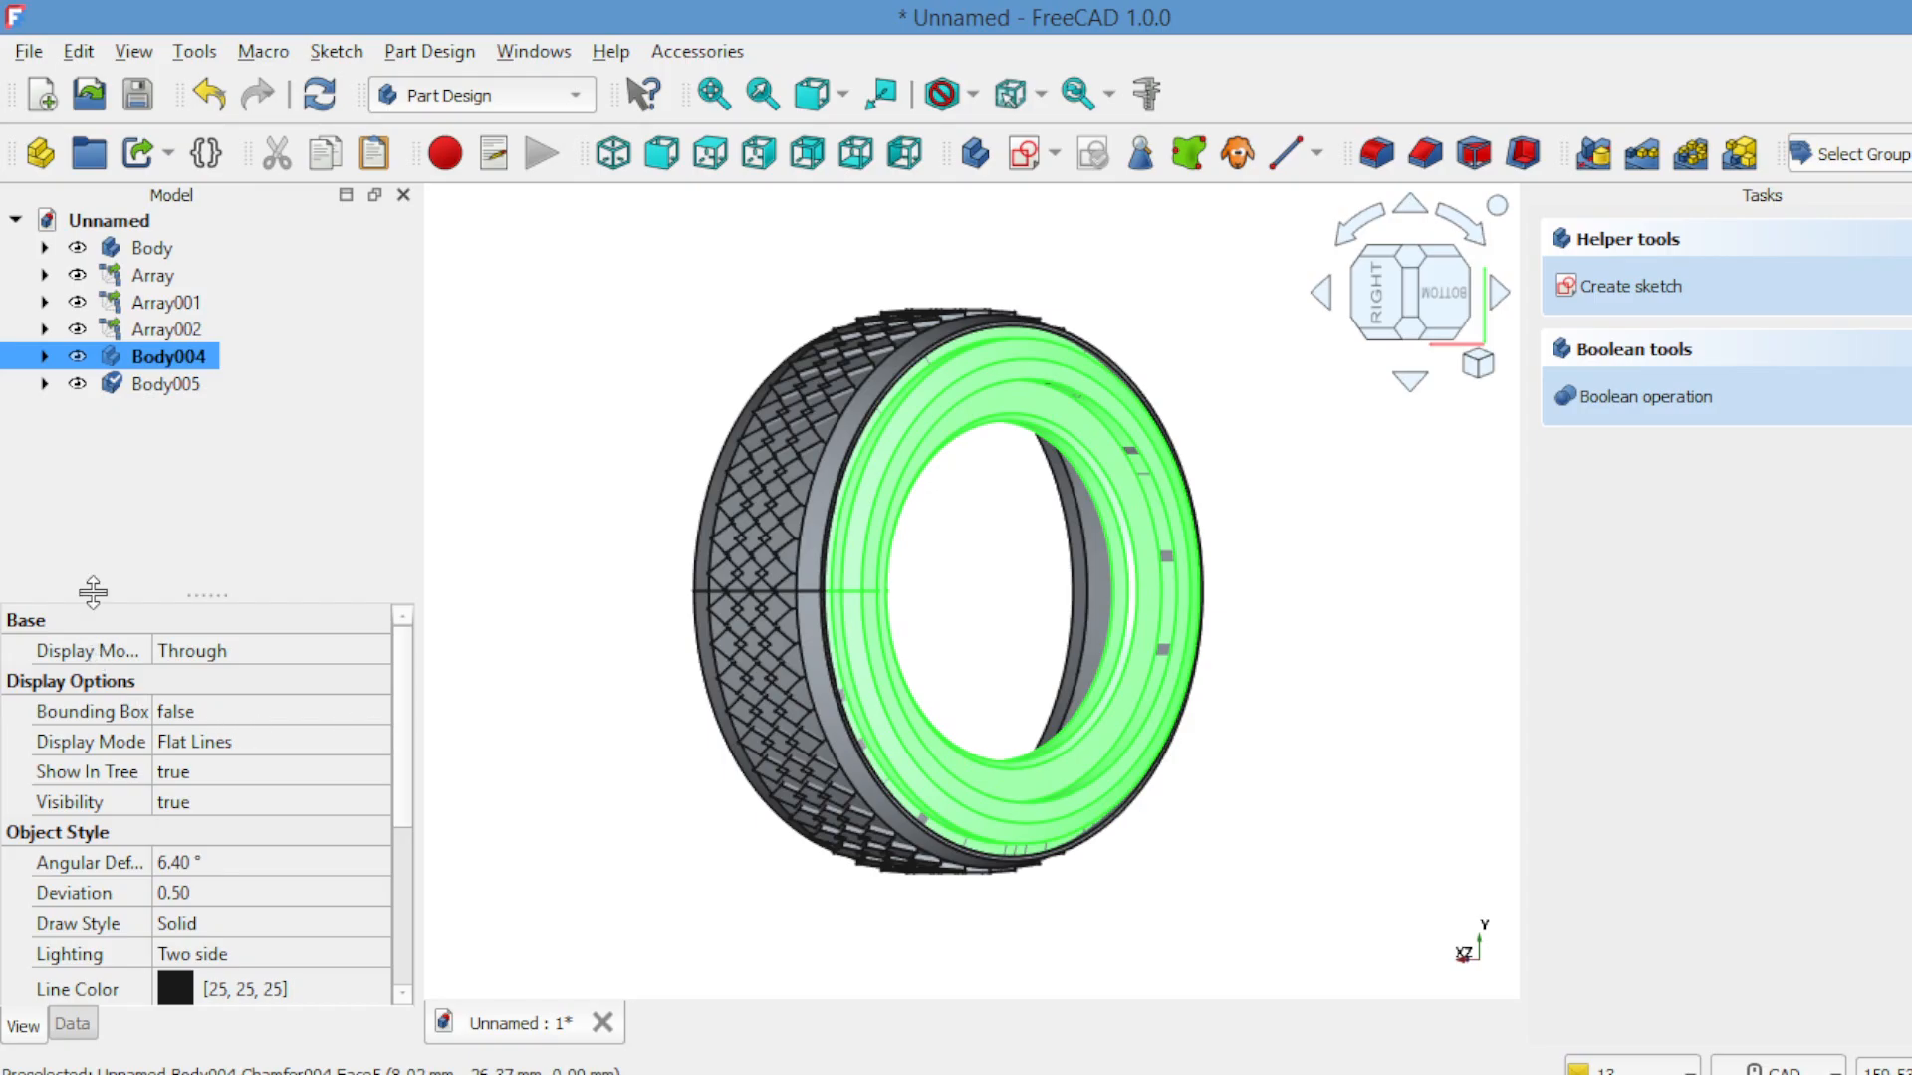
Transform the duplicated rim body by rotating it 180° about its Y axis.
ctrl+click(156, 386)
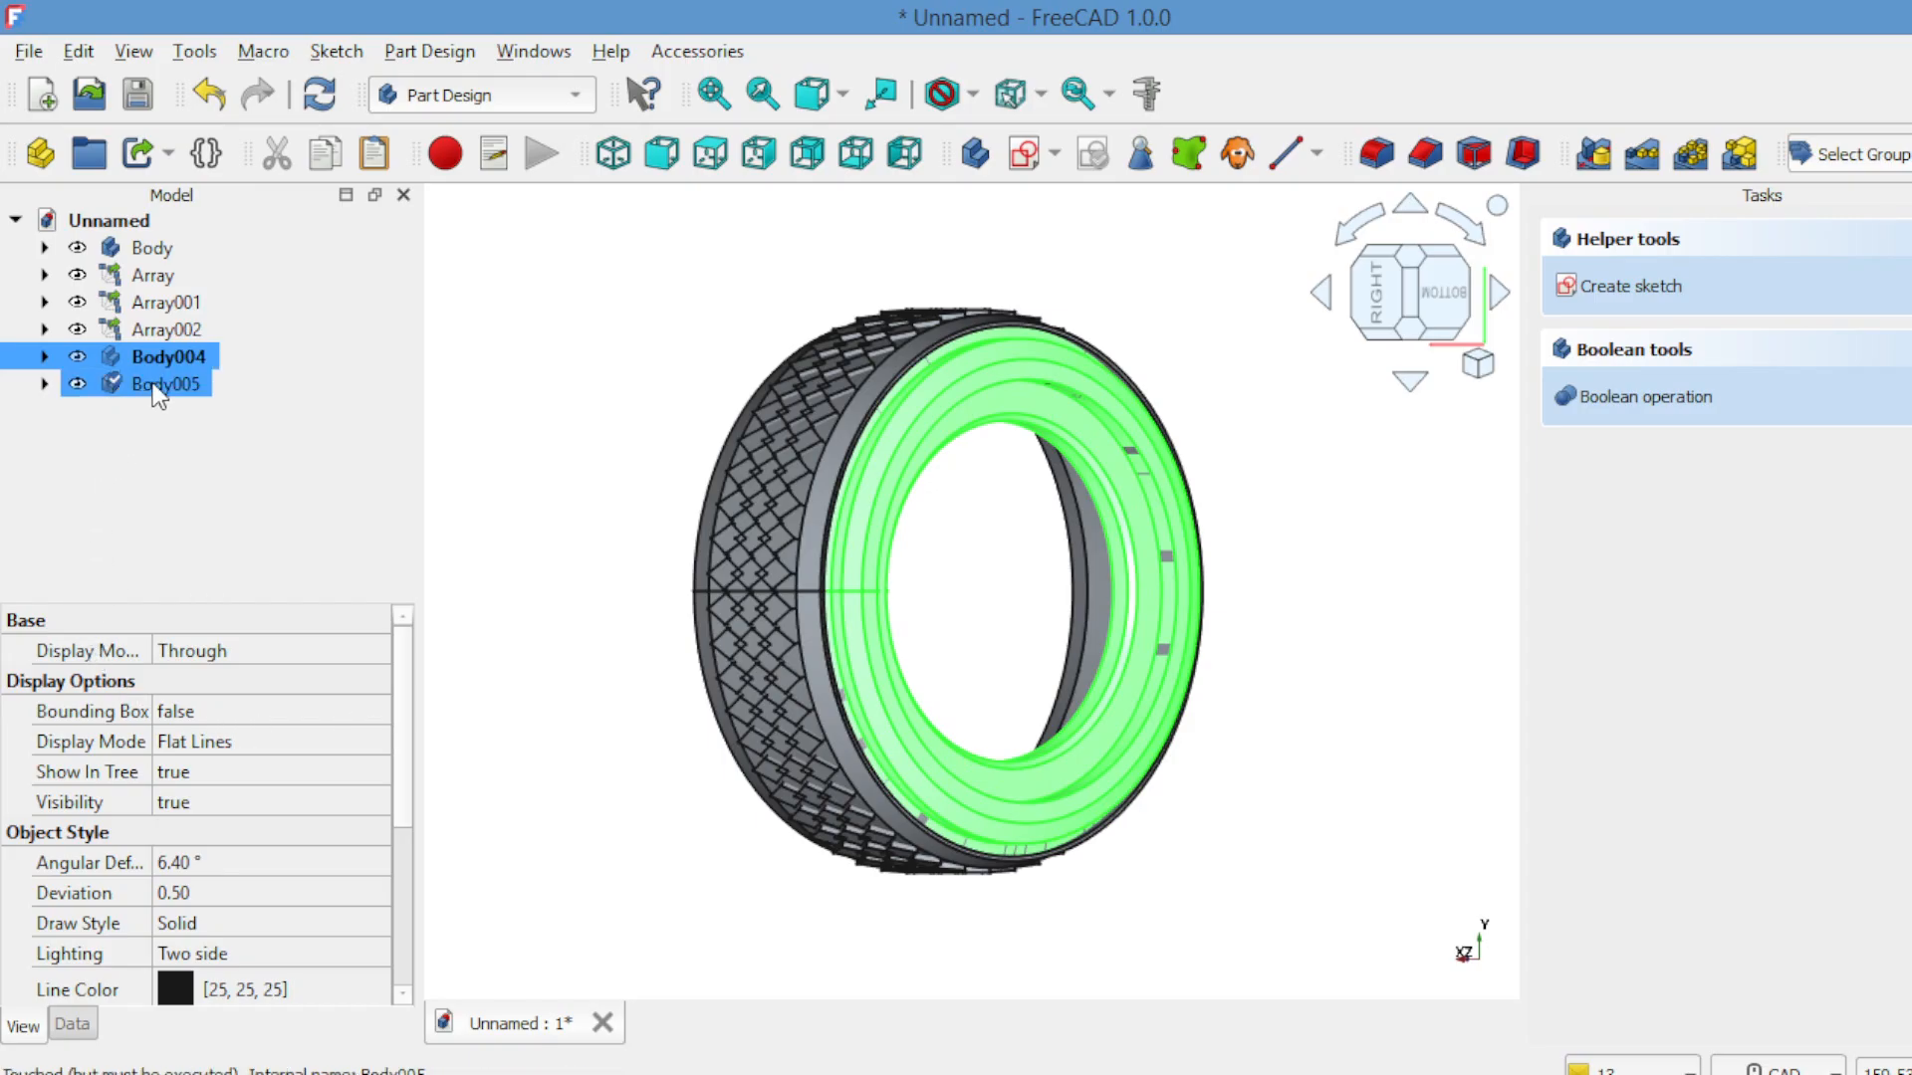
click(154, 385)
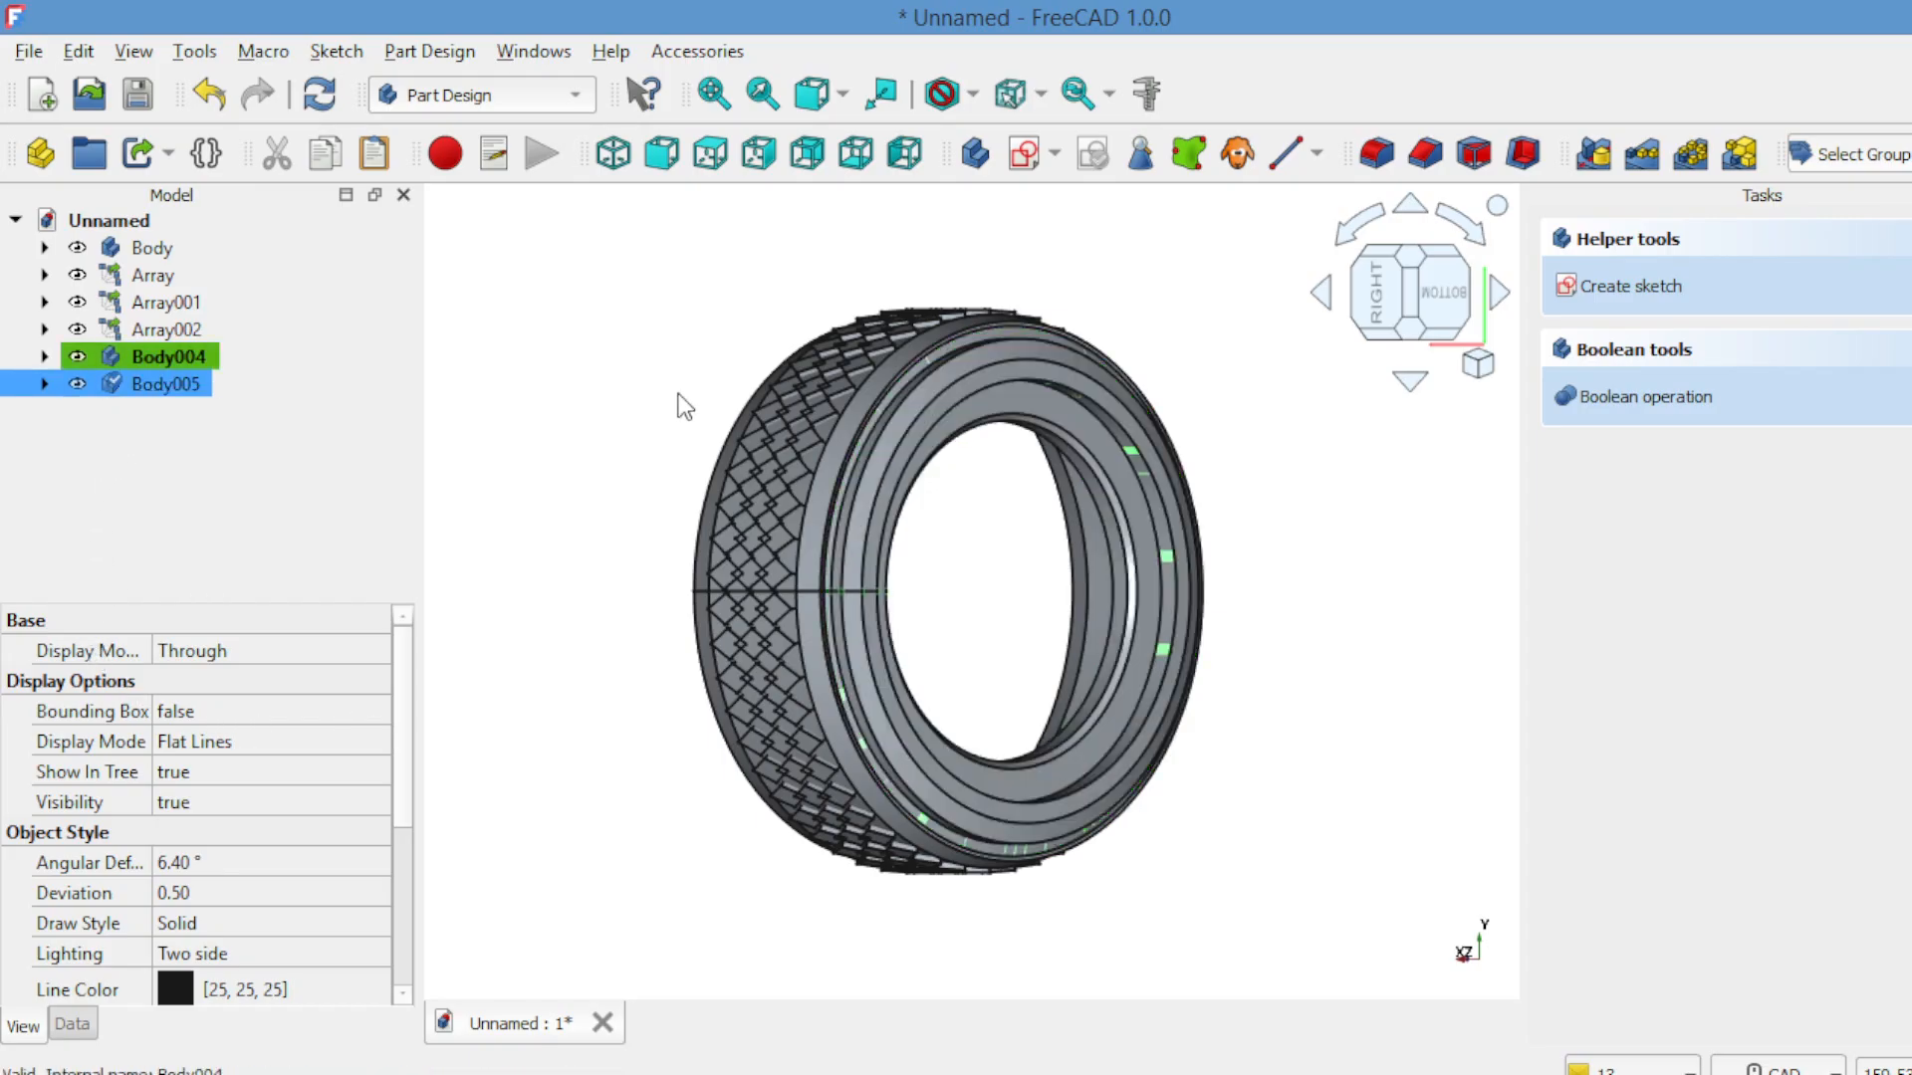
right_click(528, 365)
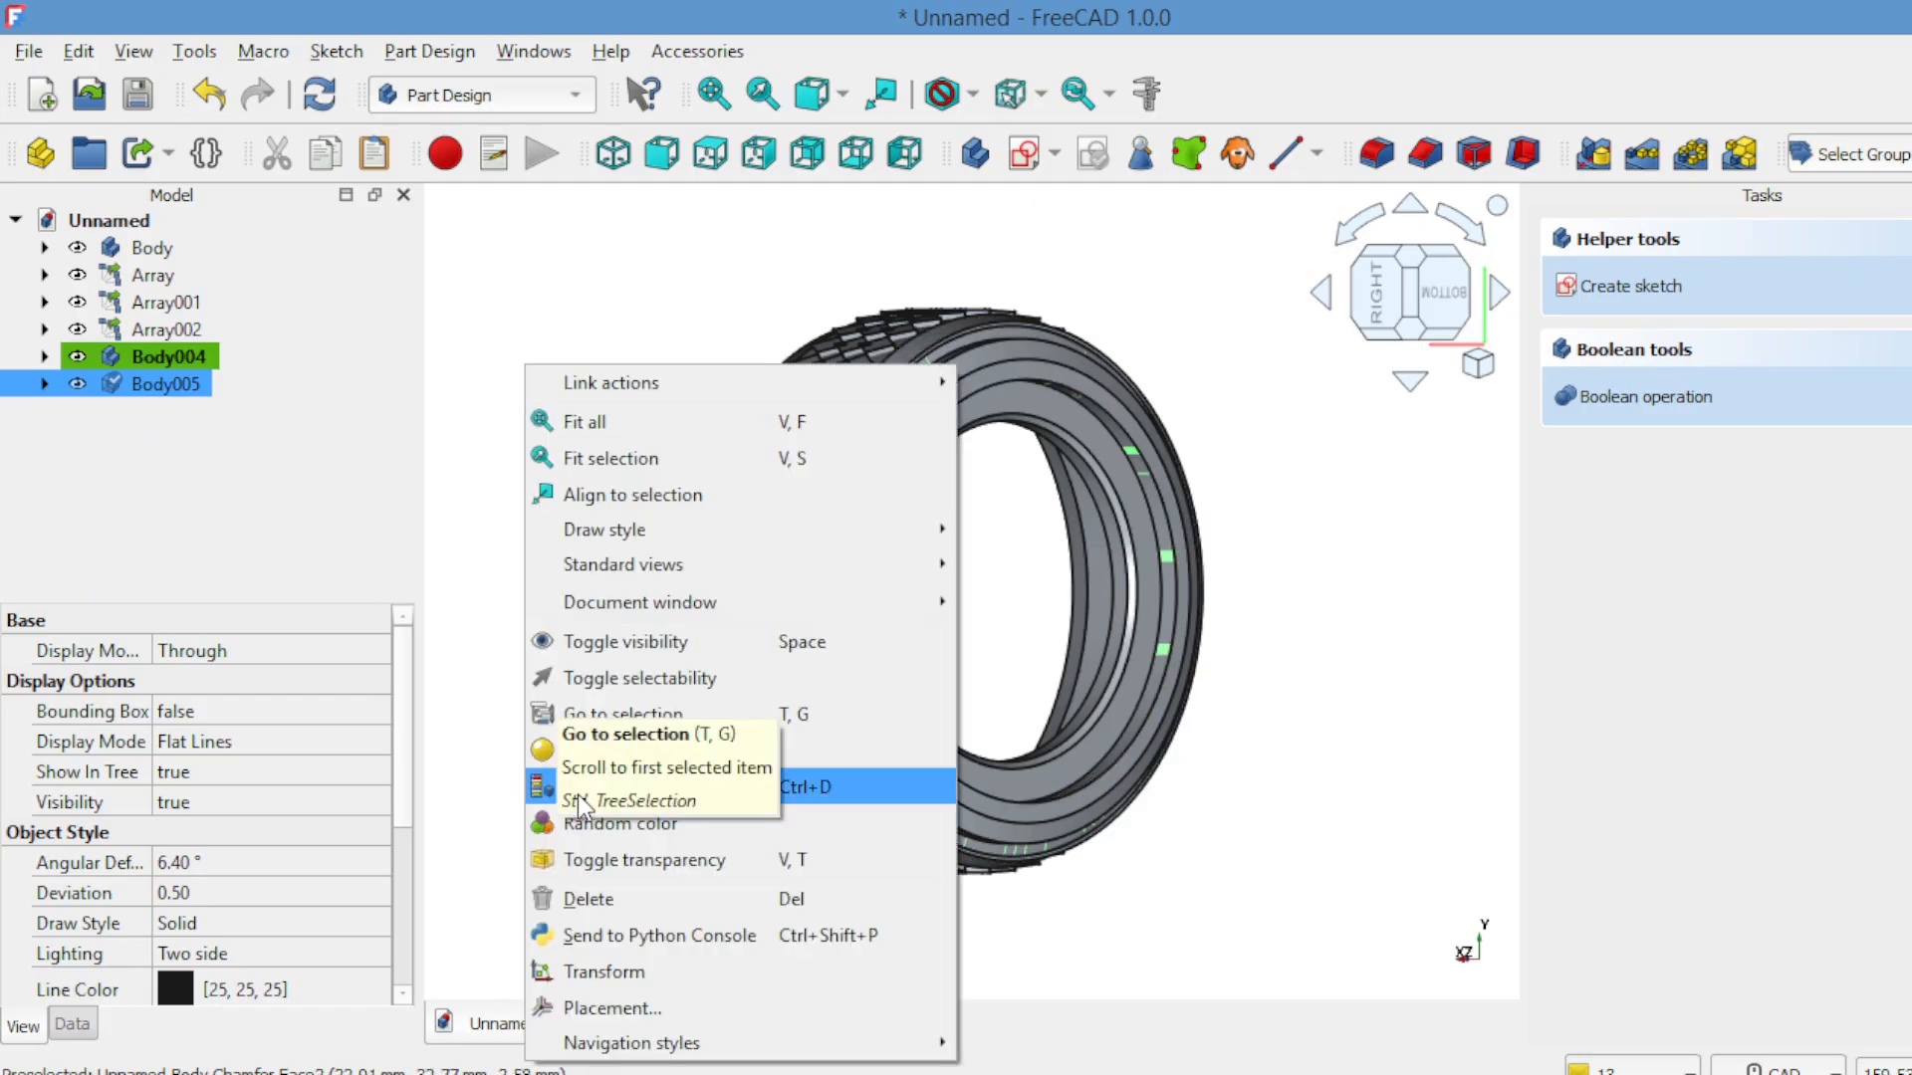
click(600, 970)
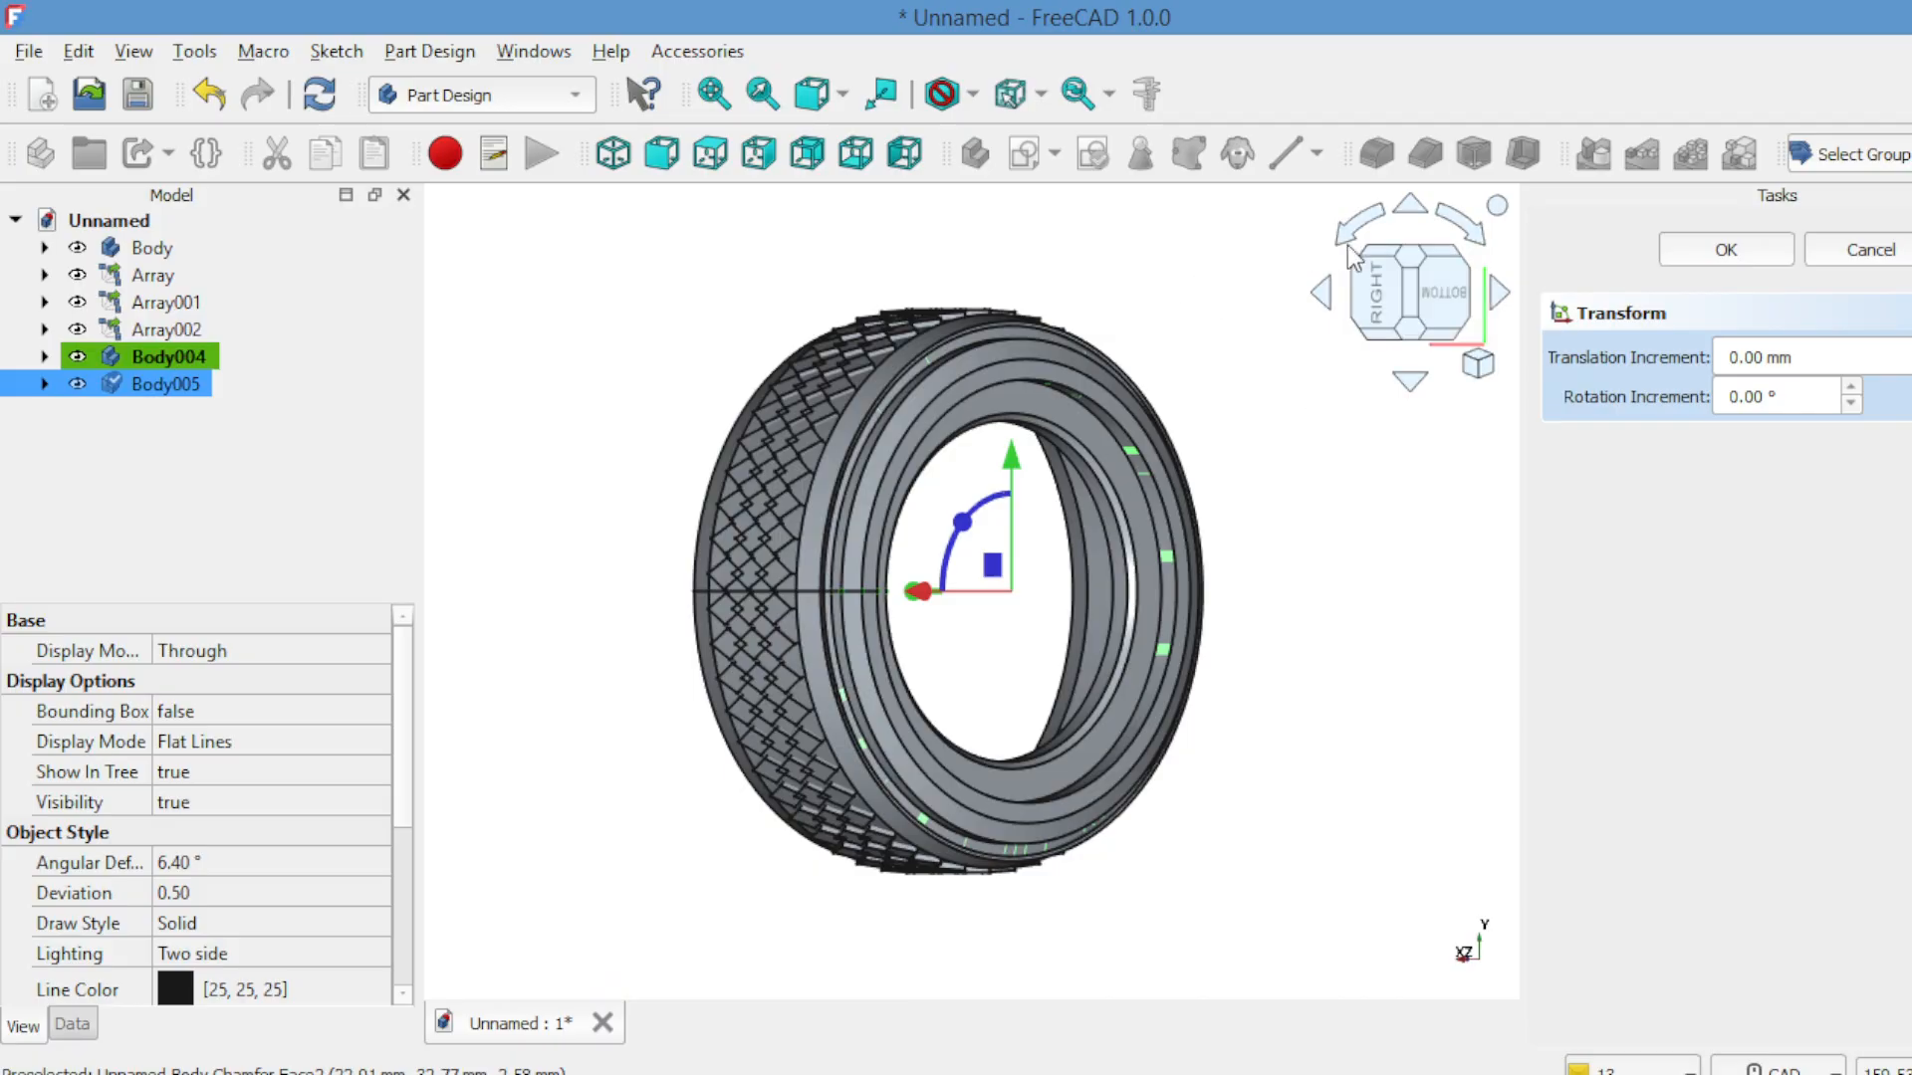
click(712, 153)
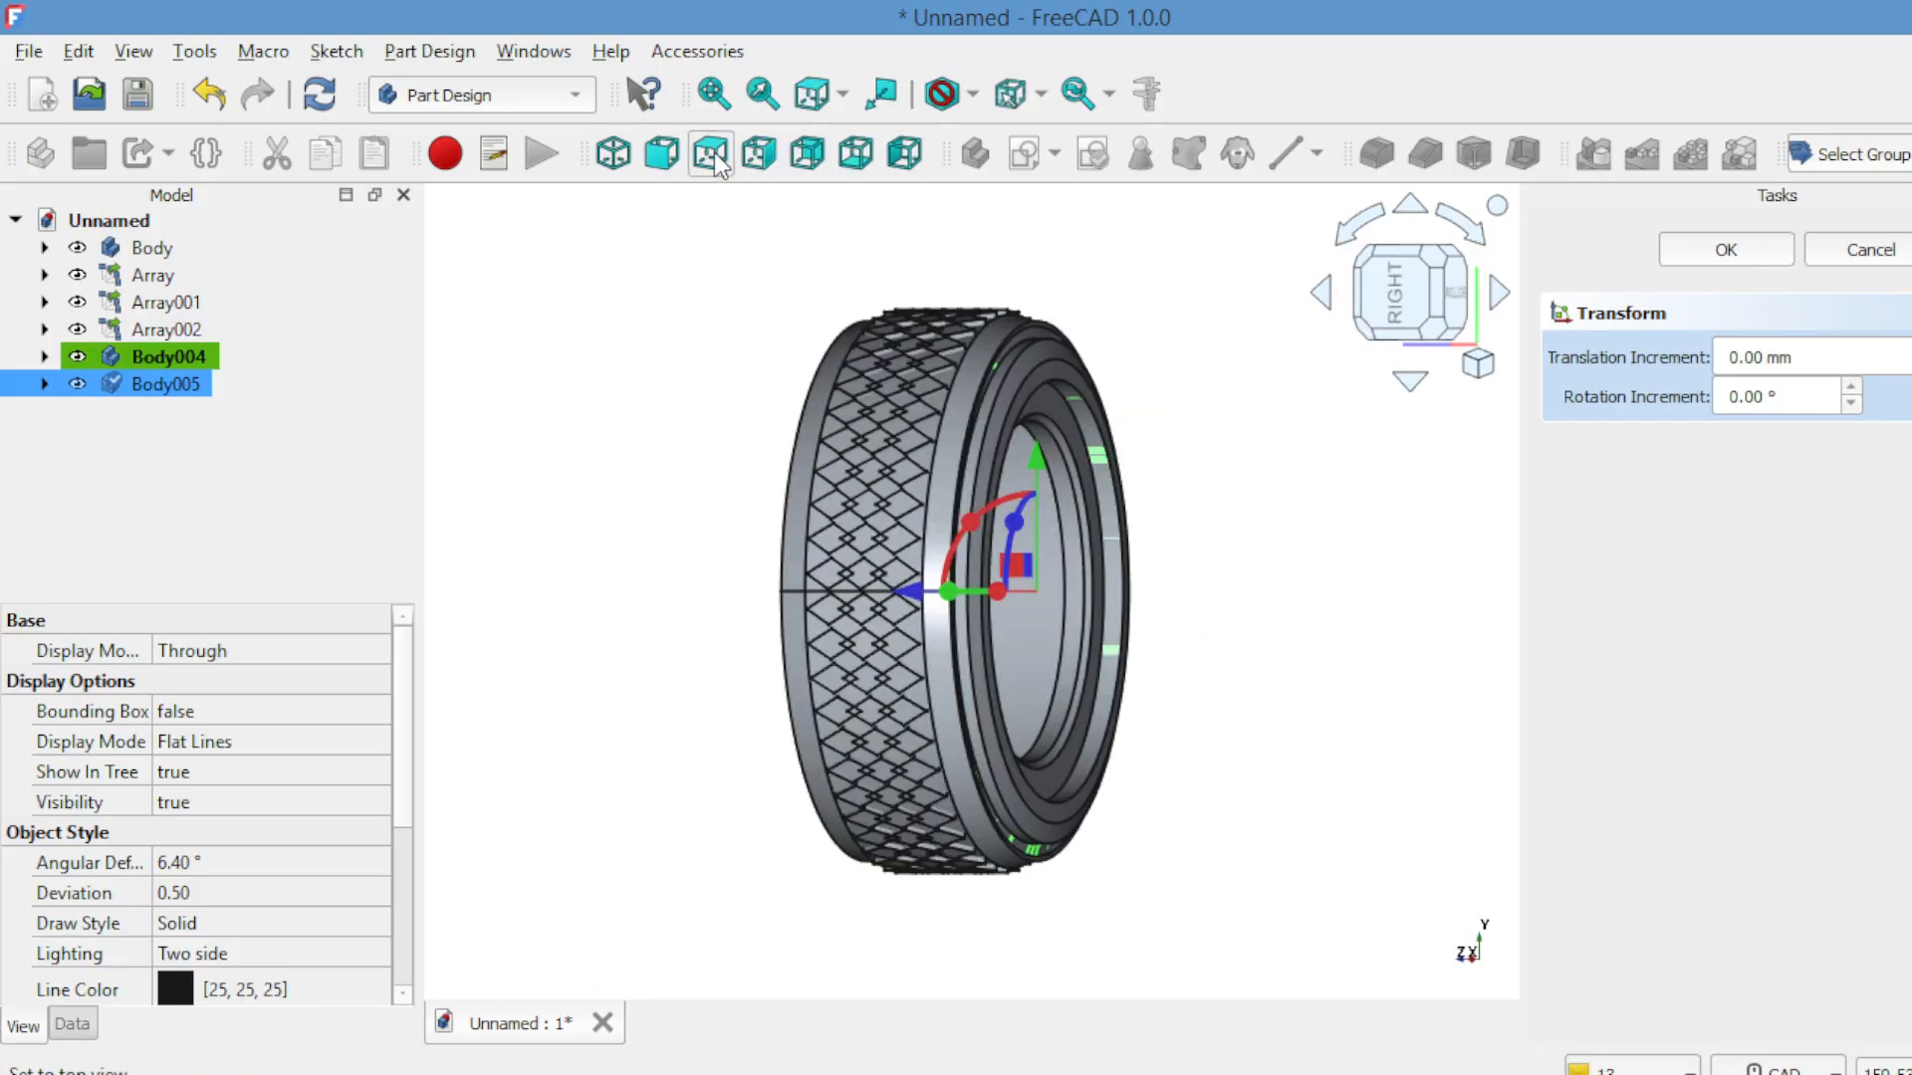
click(711, 152)
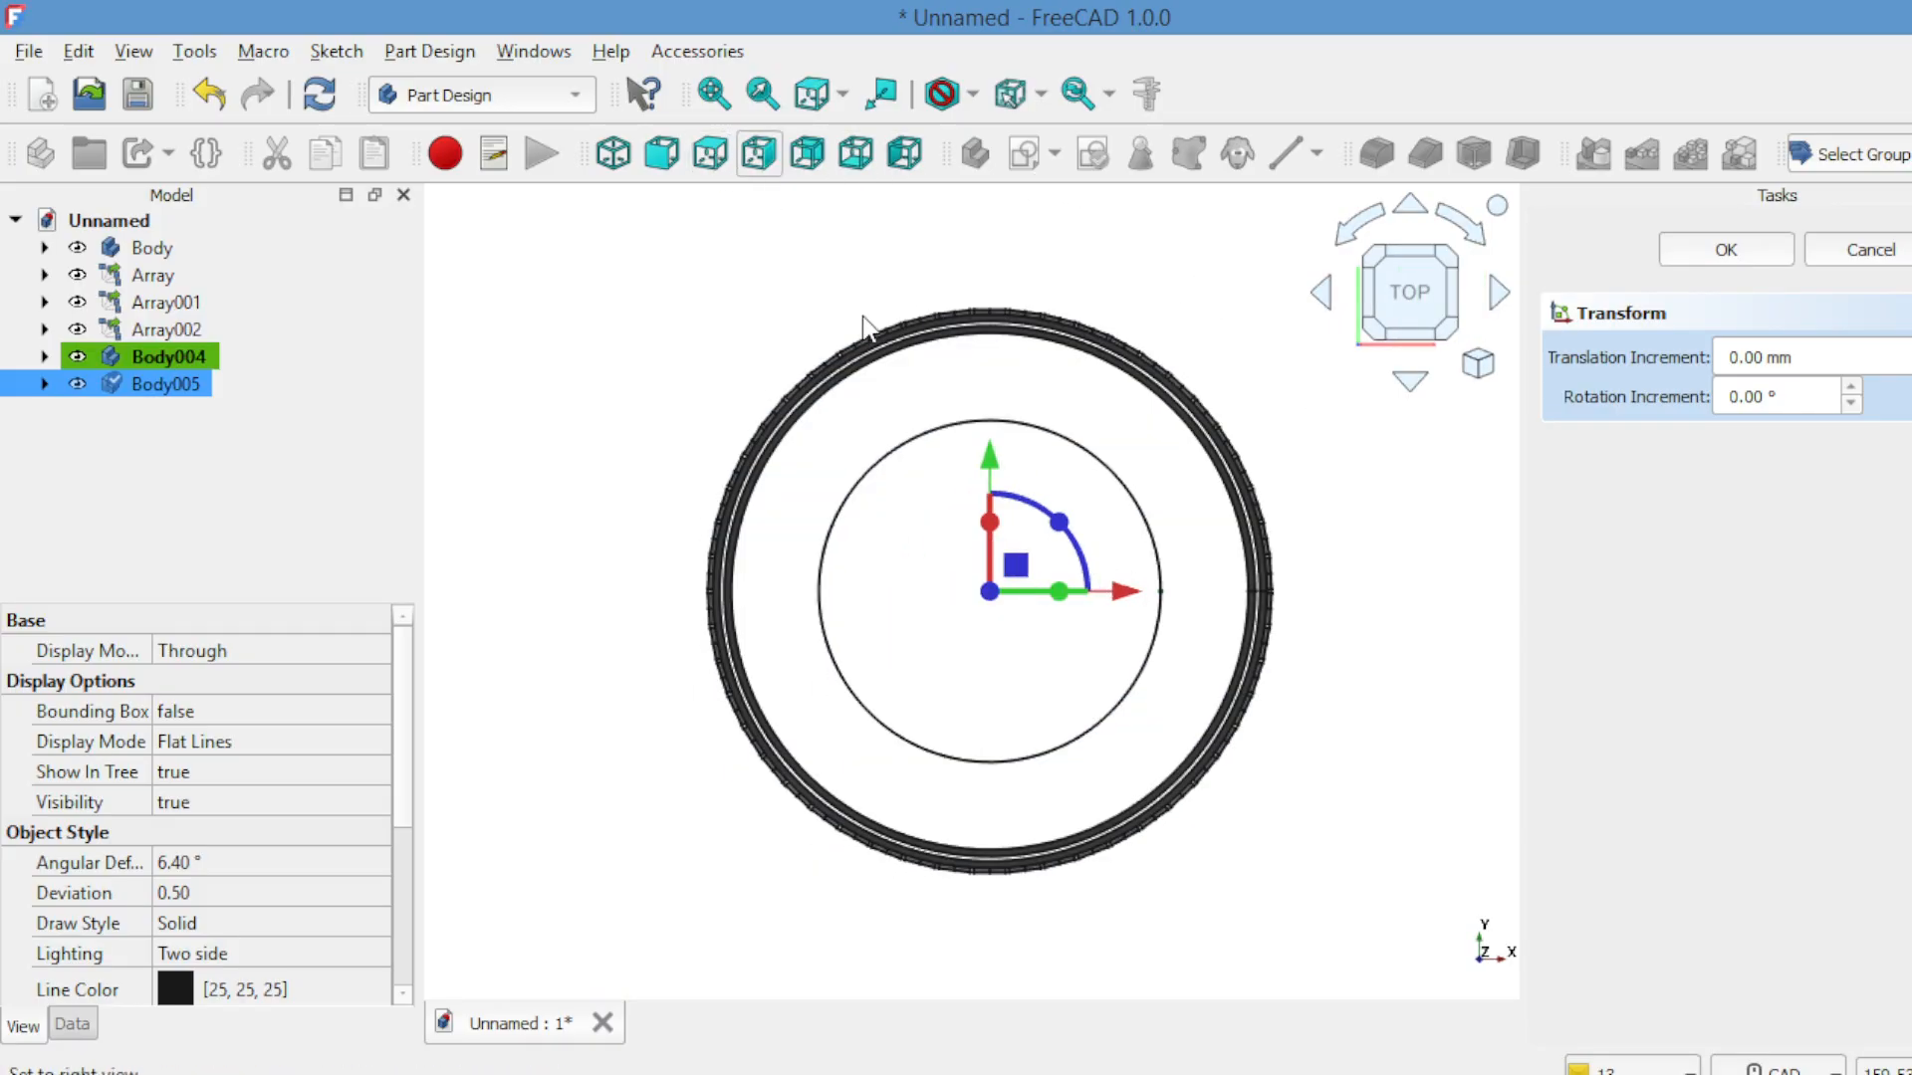
click(659, 156)
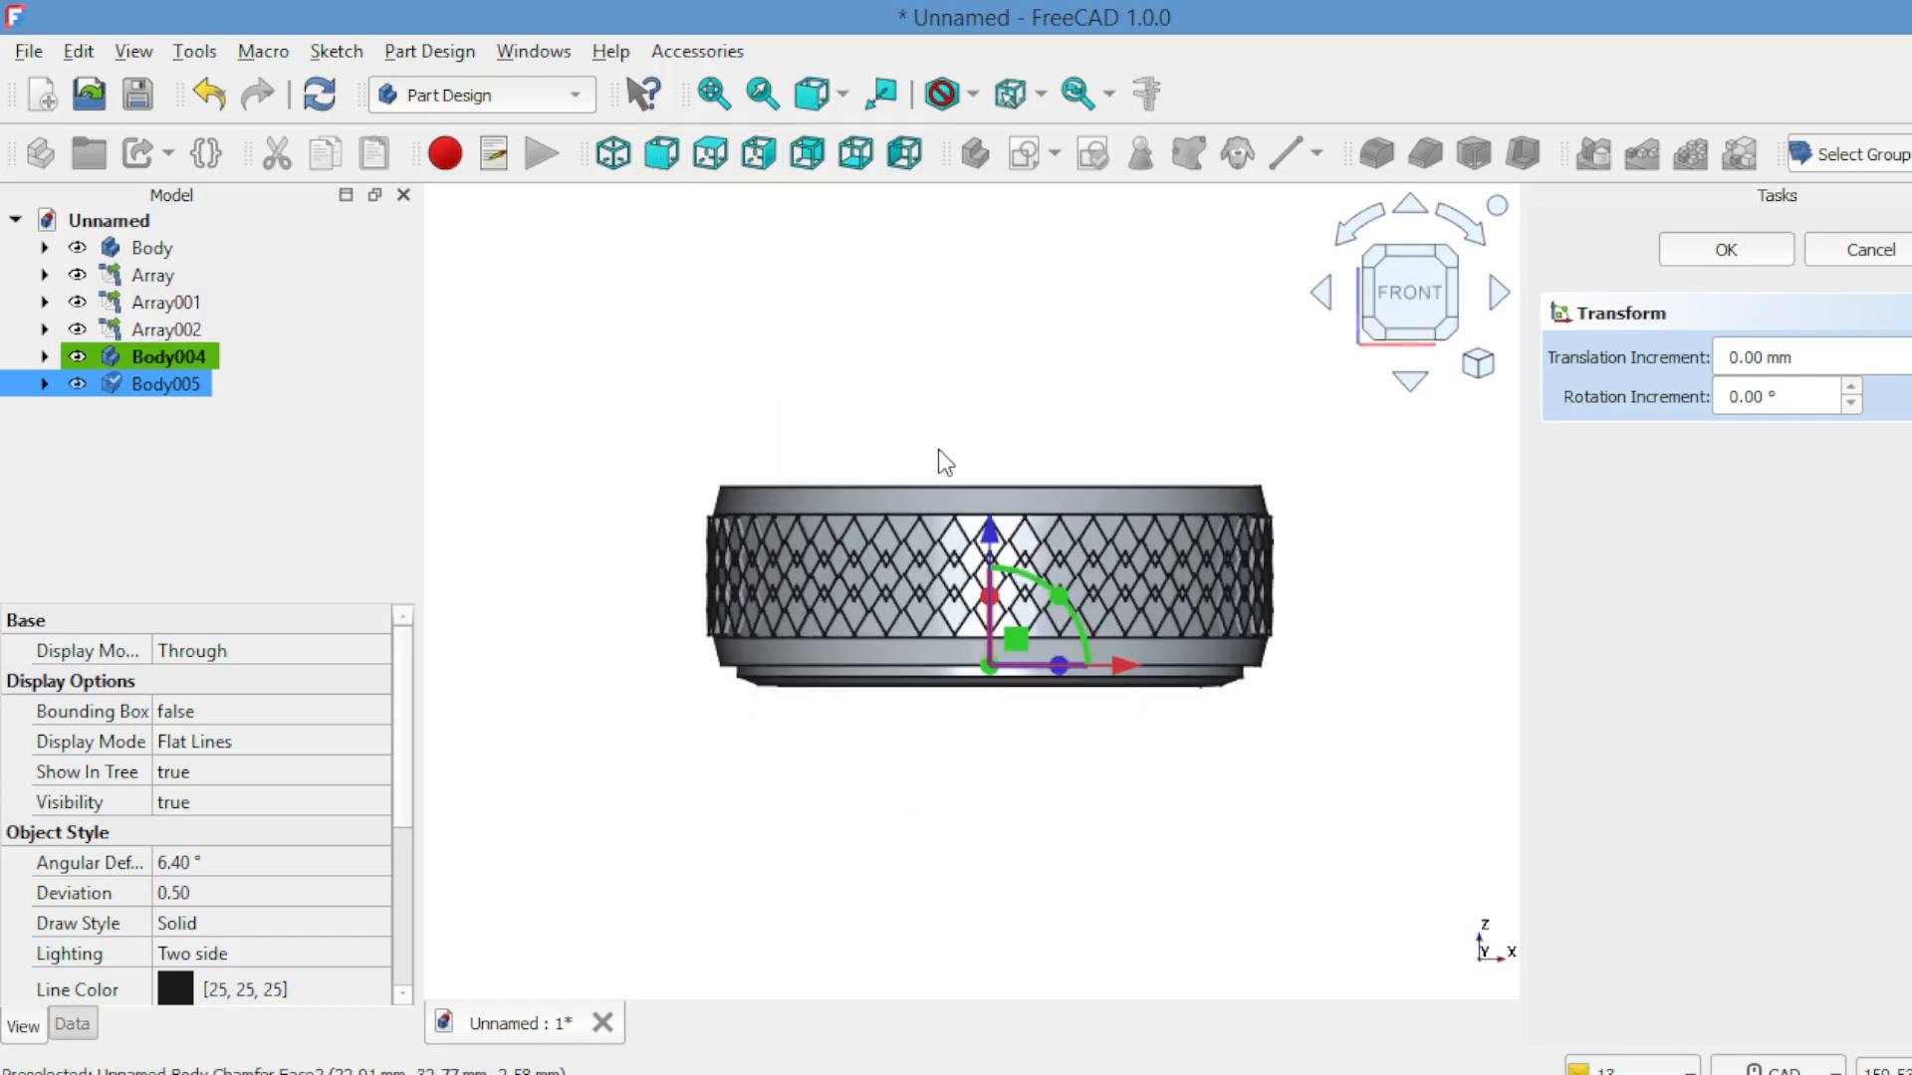
drag(1057, 602, 869, 759)
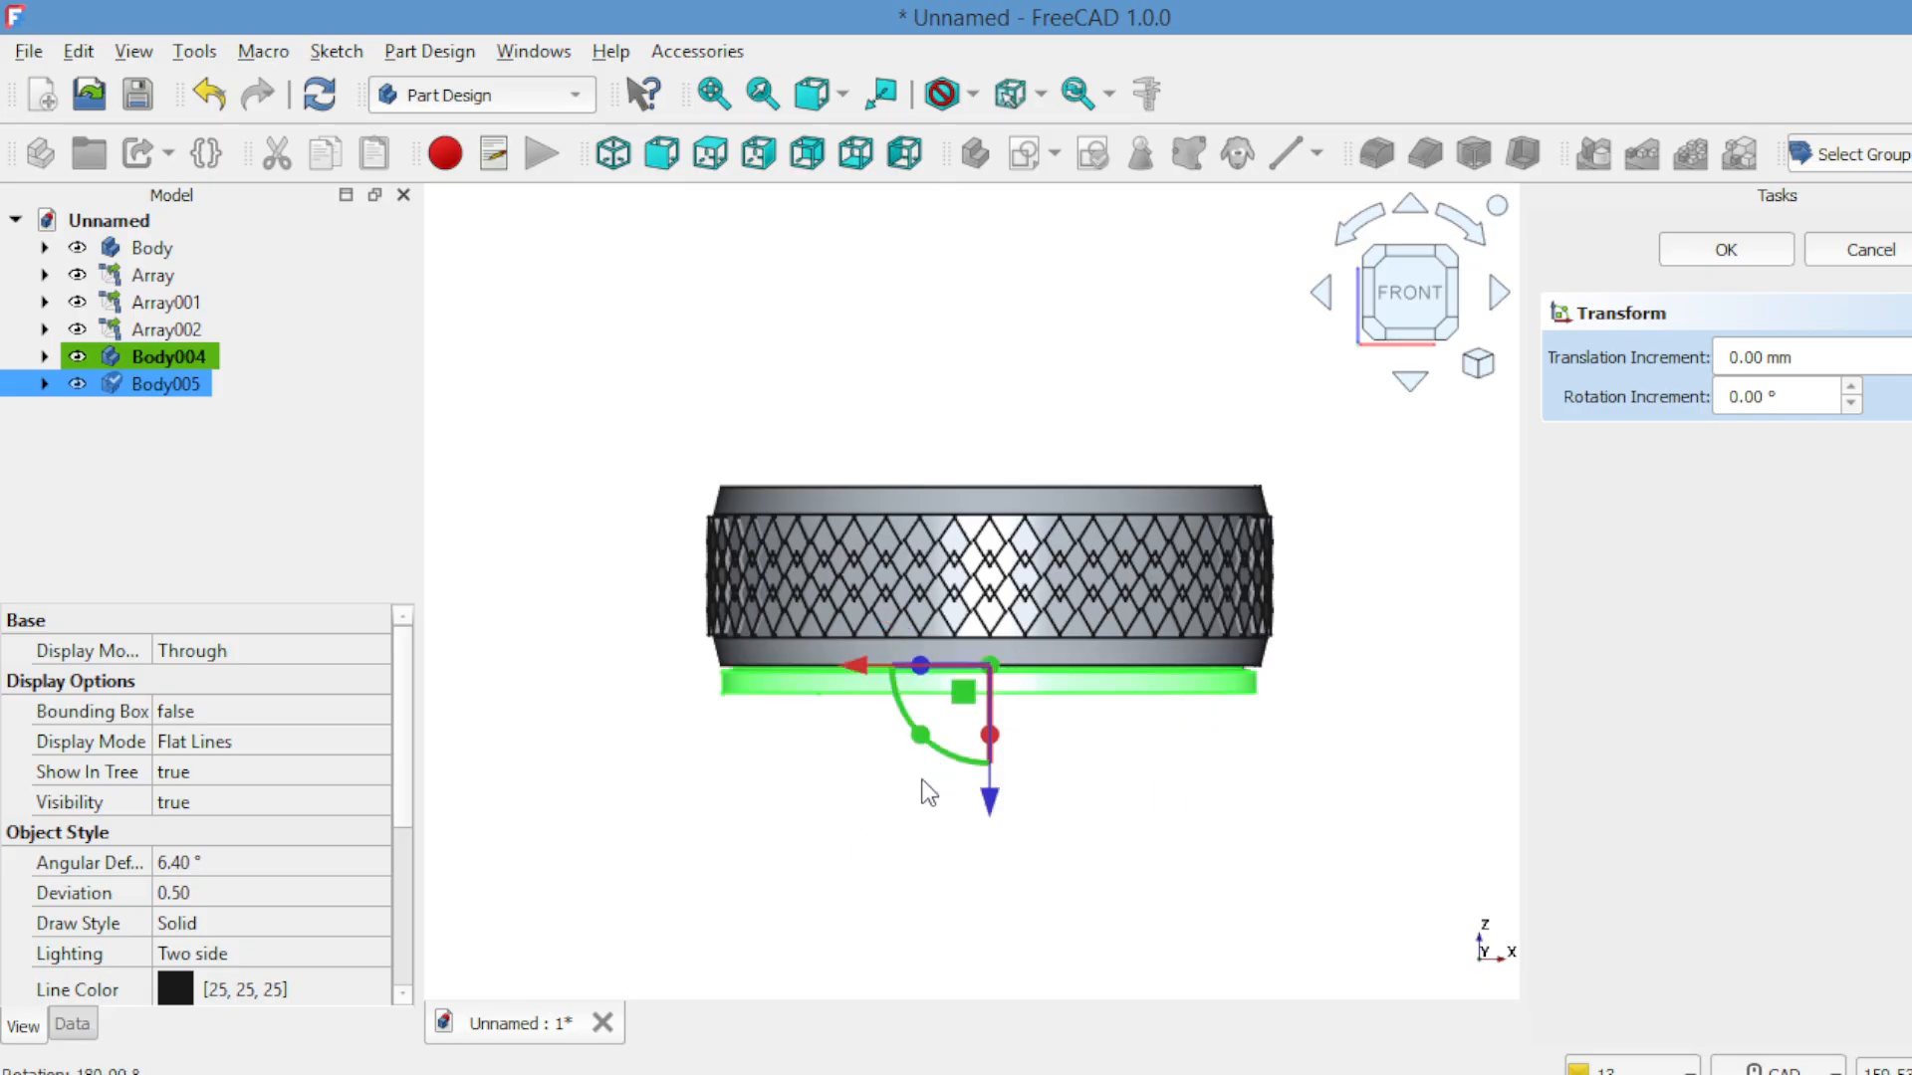
Move the flipped rim body 20 mm along Z to the ring's opposite side and back 1 mm to seat it.
drag(996, 806, 984, 600)
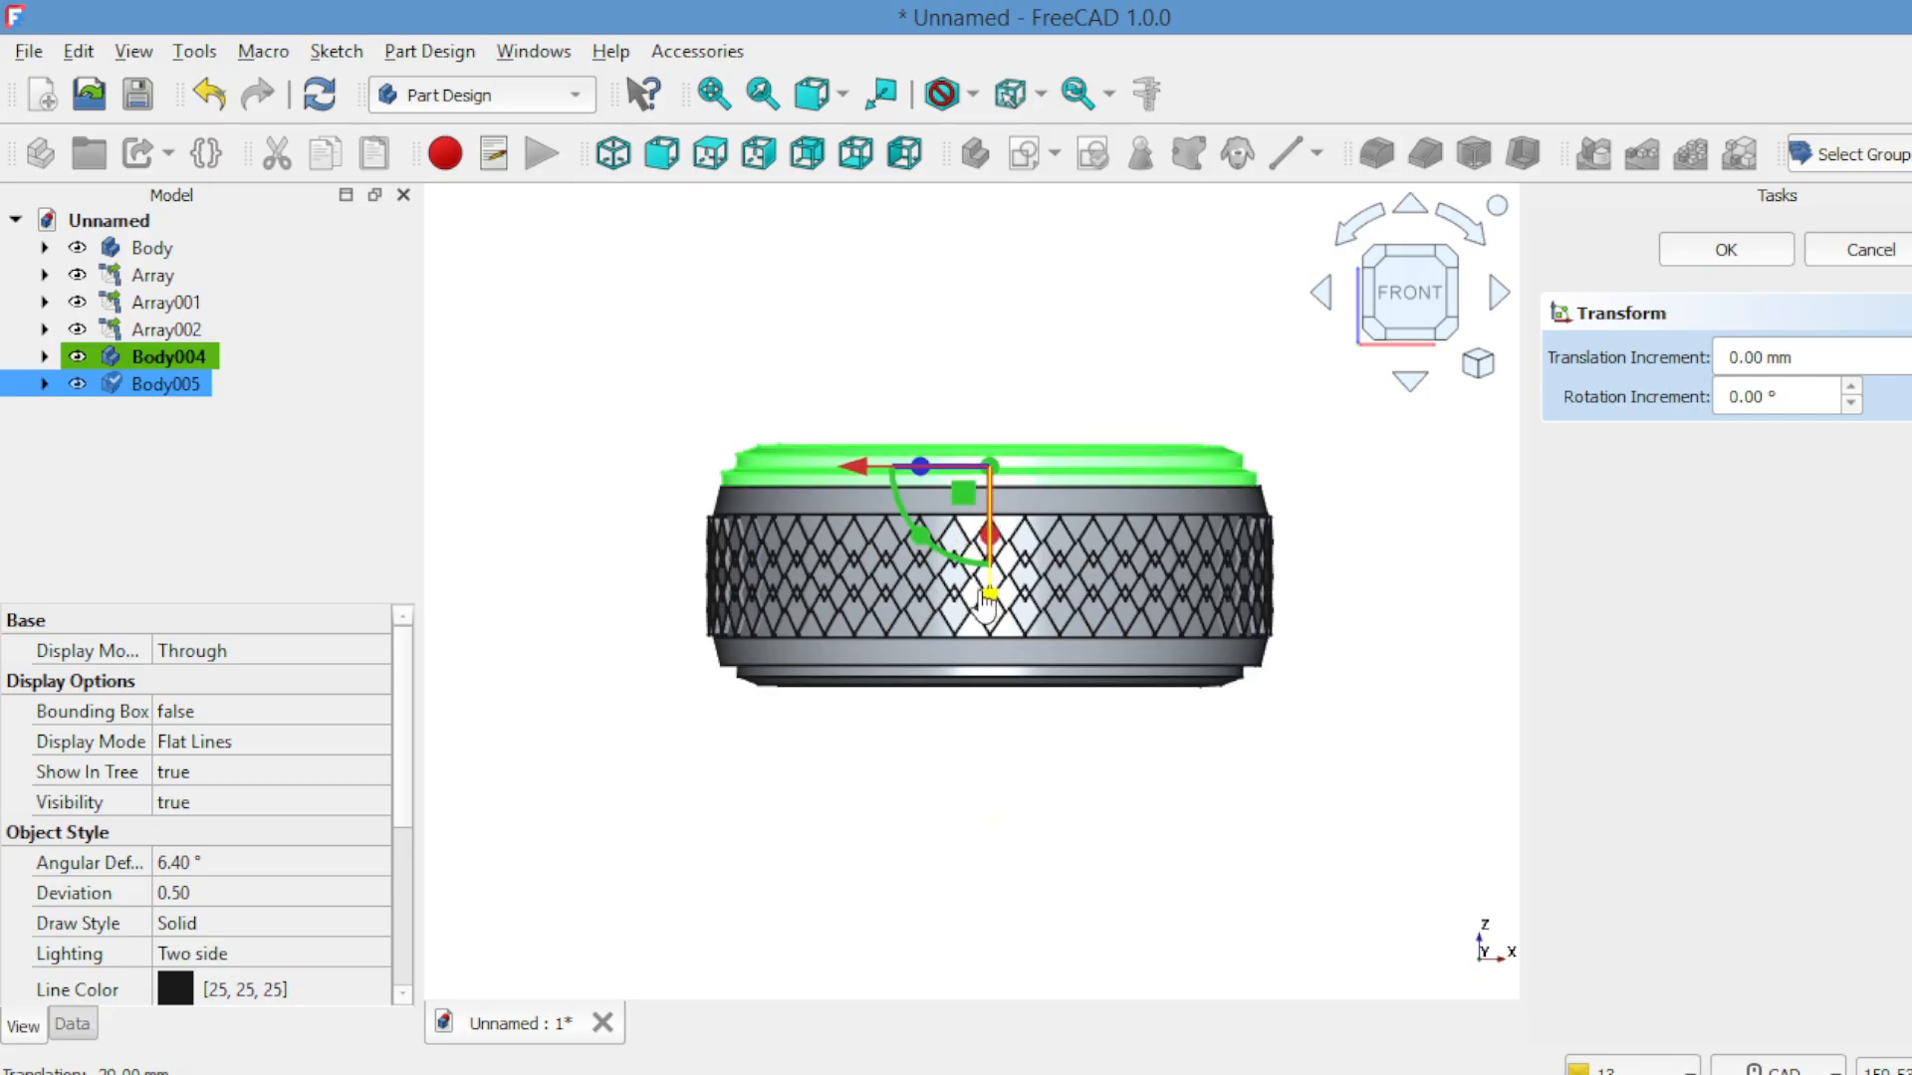
drag(985, 602, 985, 603)
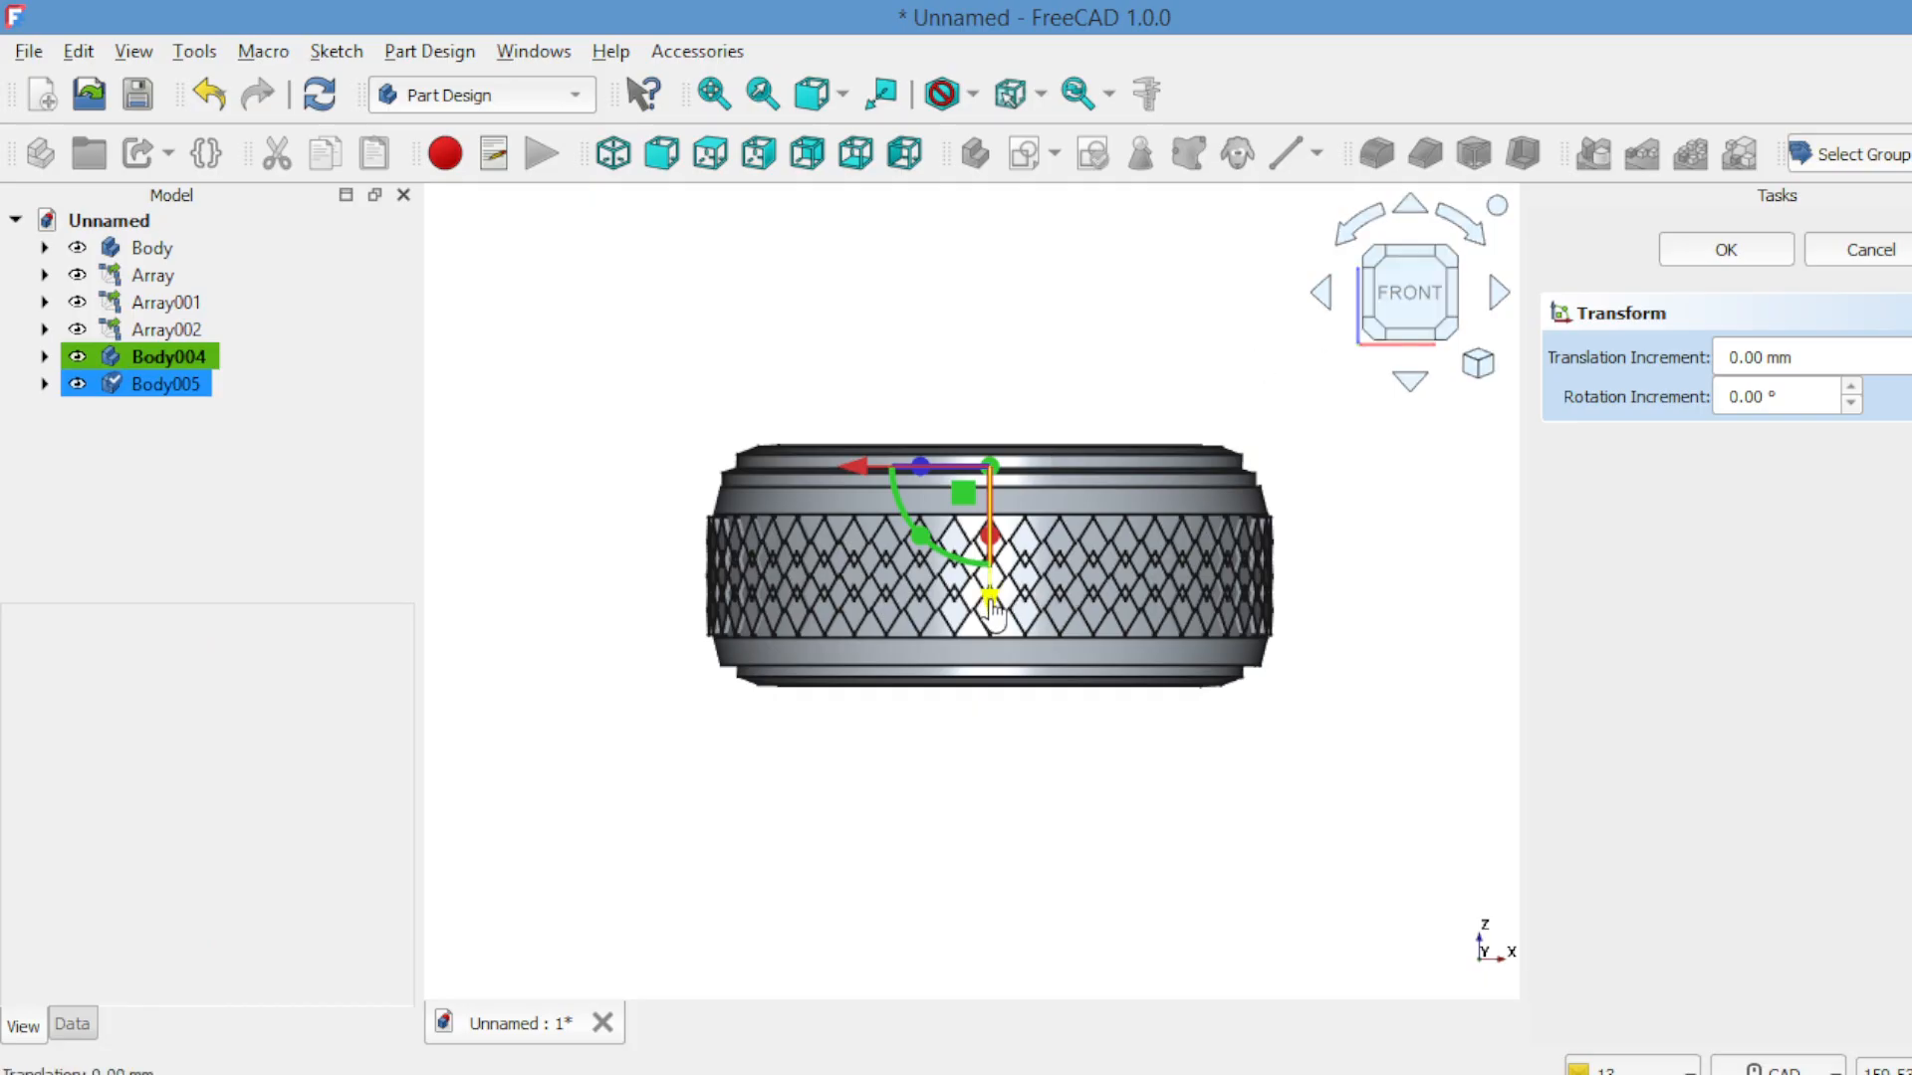
drag(993, 611, 996, 615)
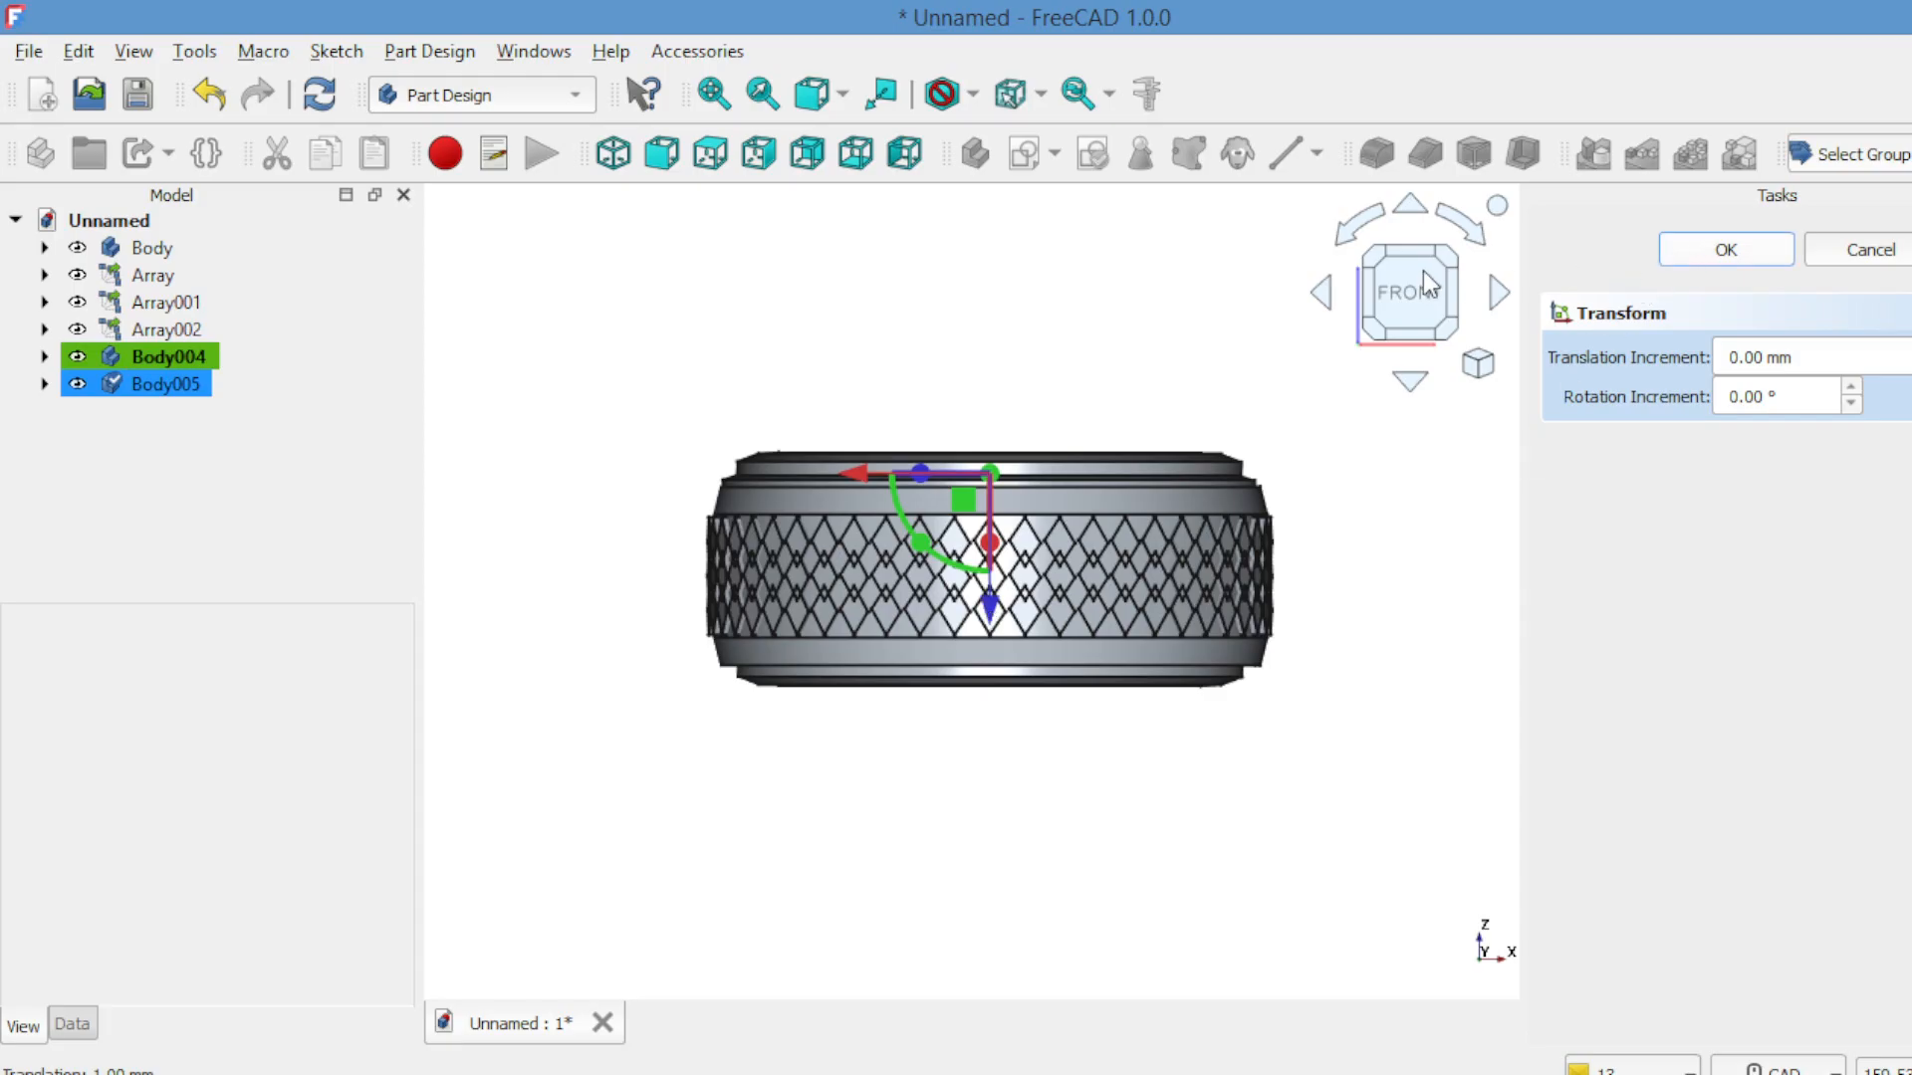
click(1684, 251)
Examine the diamond-patterned ring and its stepped rims from the edge-on view and several oblique angles.
click(1474, 235)
click(1474, 235)
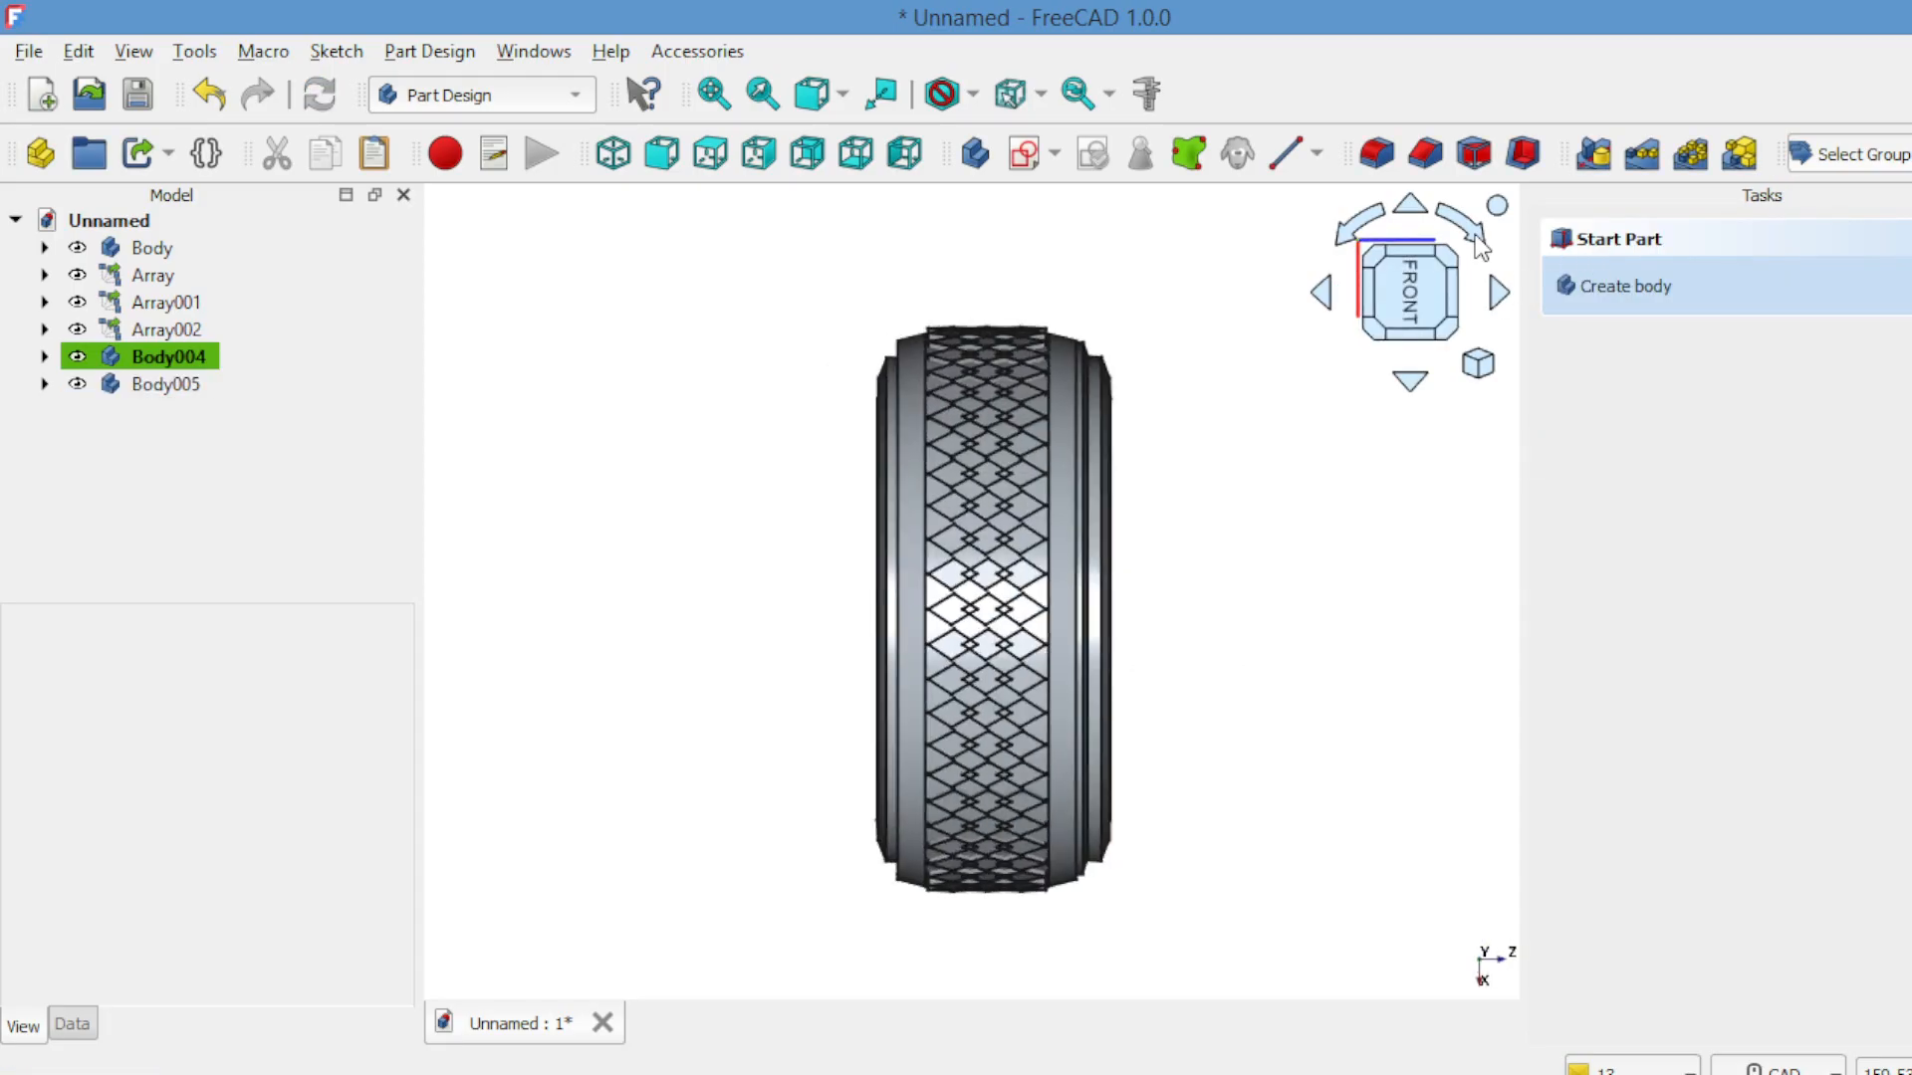
click(1496, 287)
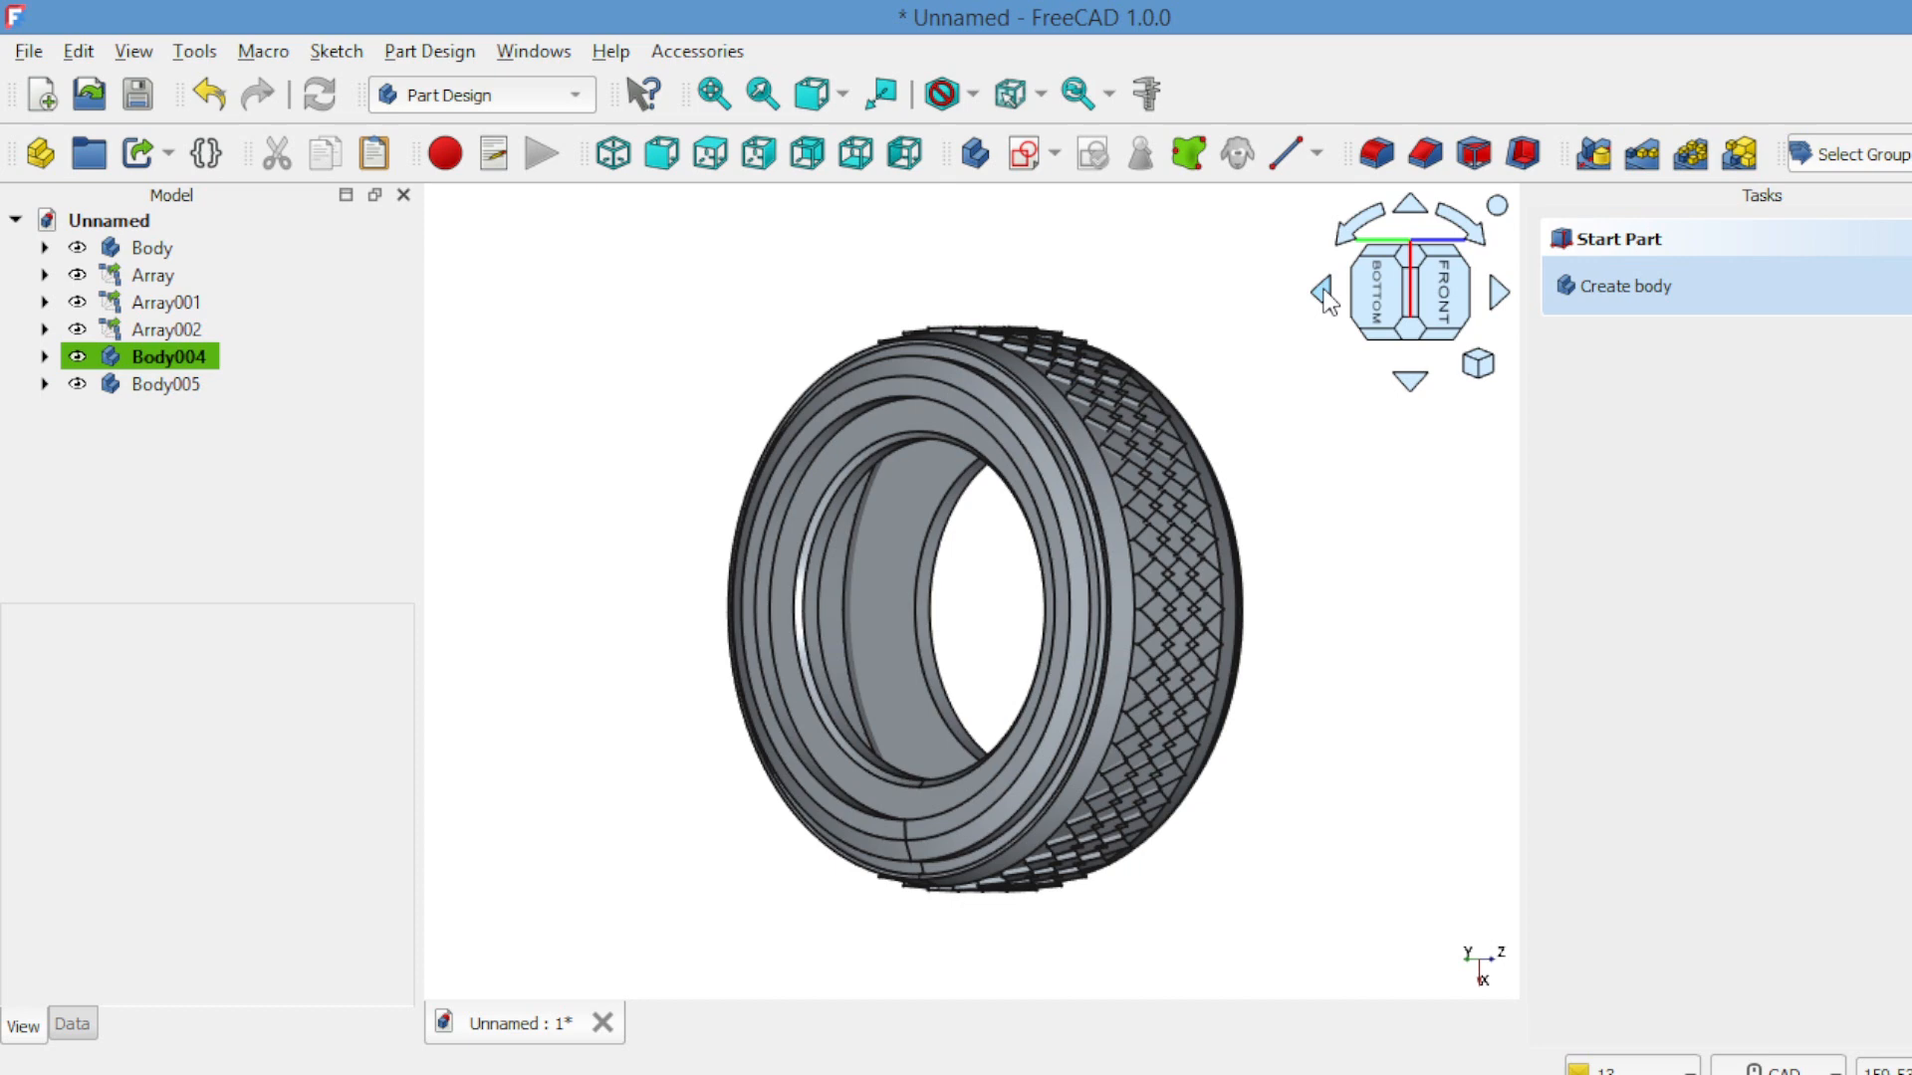
click(1402, 211)
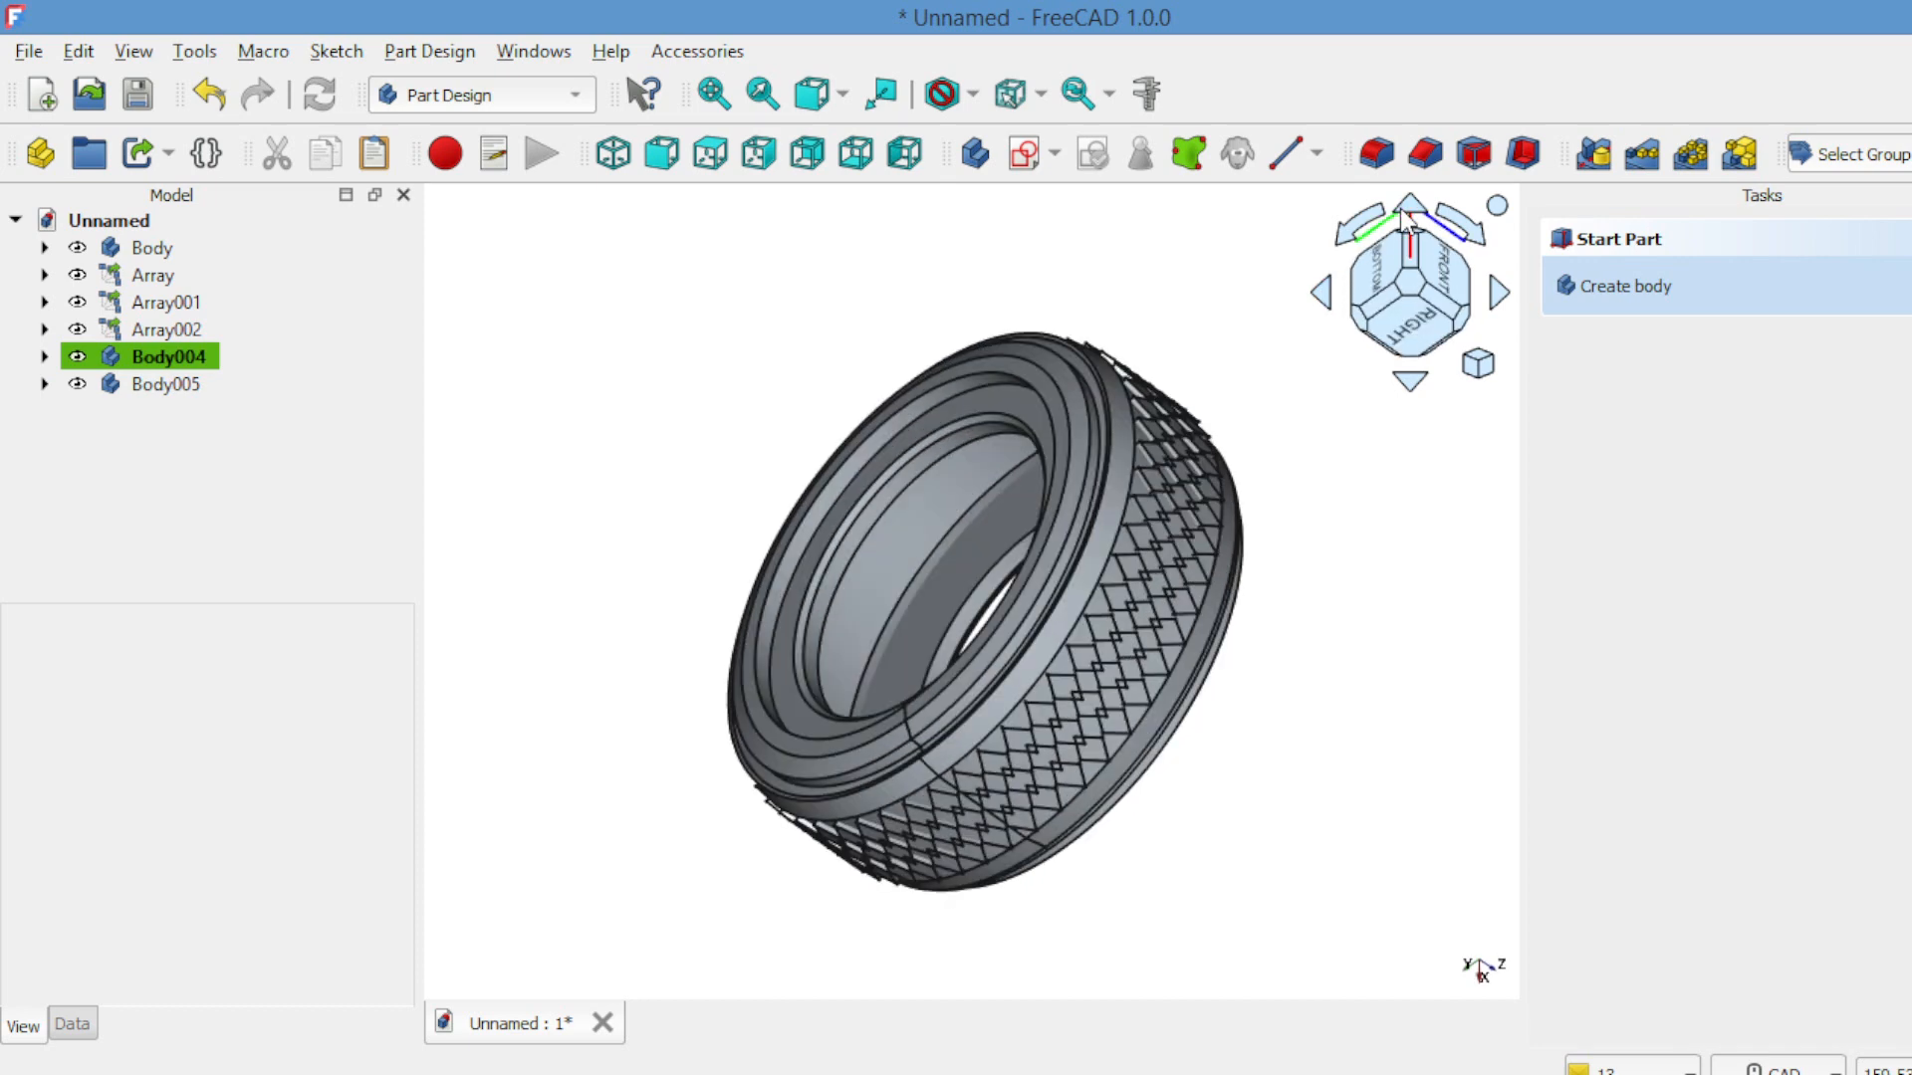
click(1401, 211)
click(1404, 215)
click(1405, 215)
click(1402, 211)
click(1402, 211)
click(1402, 211)
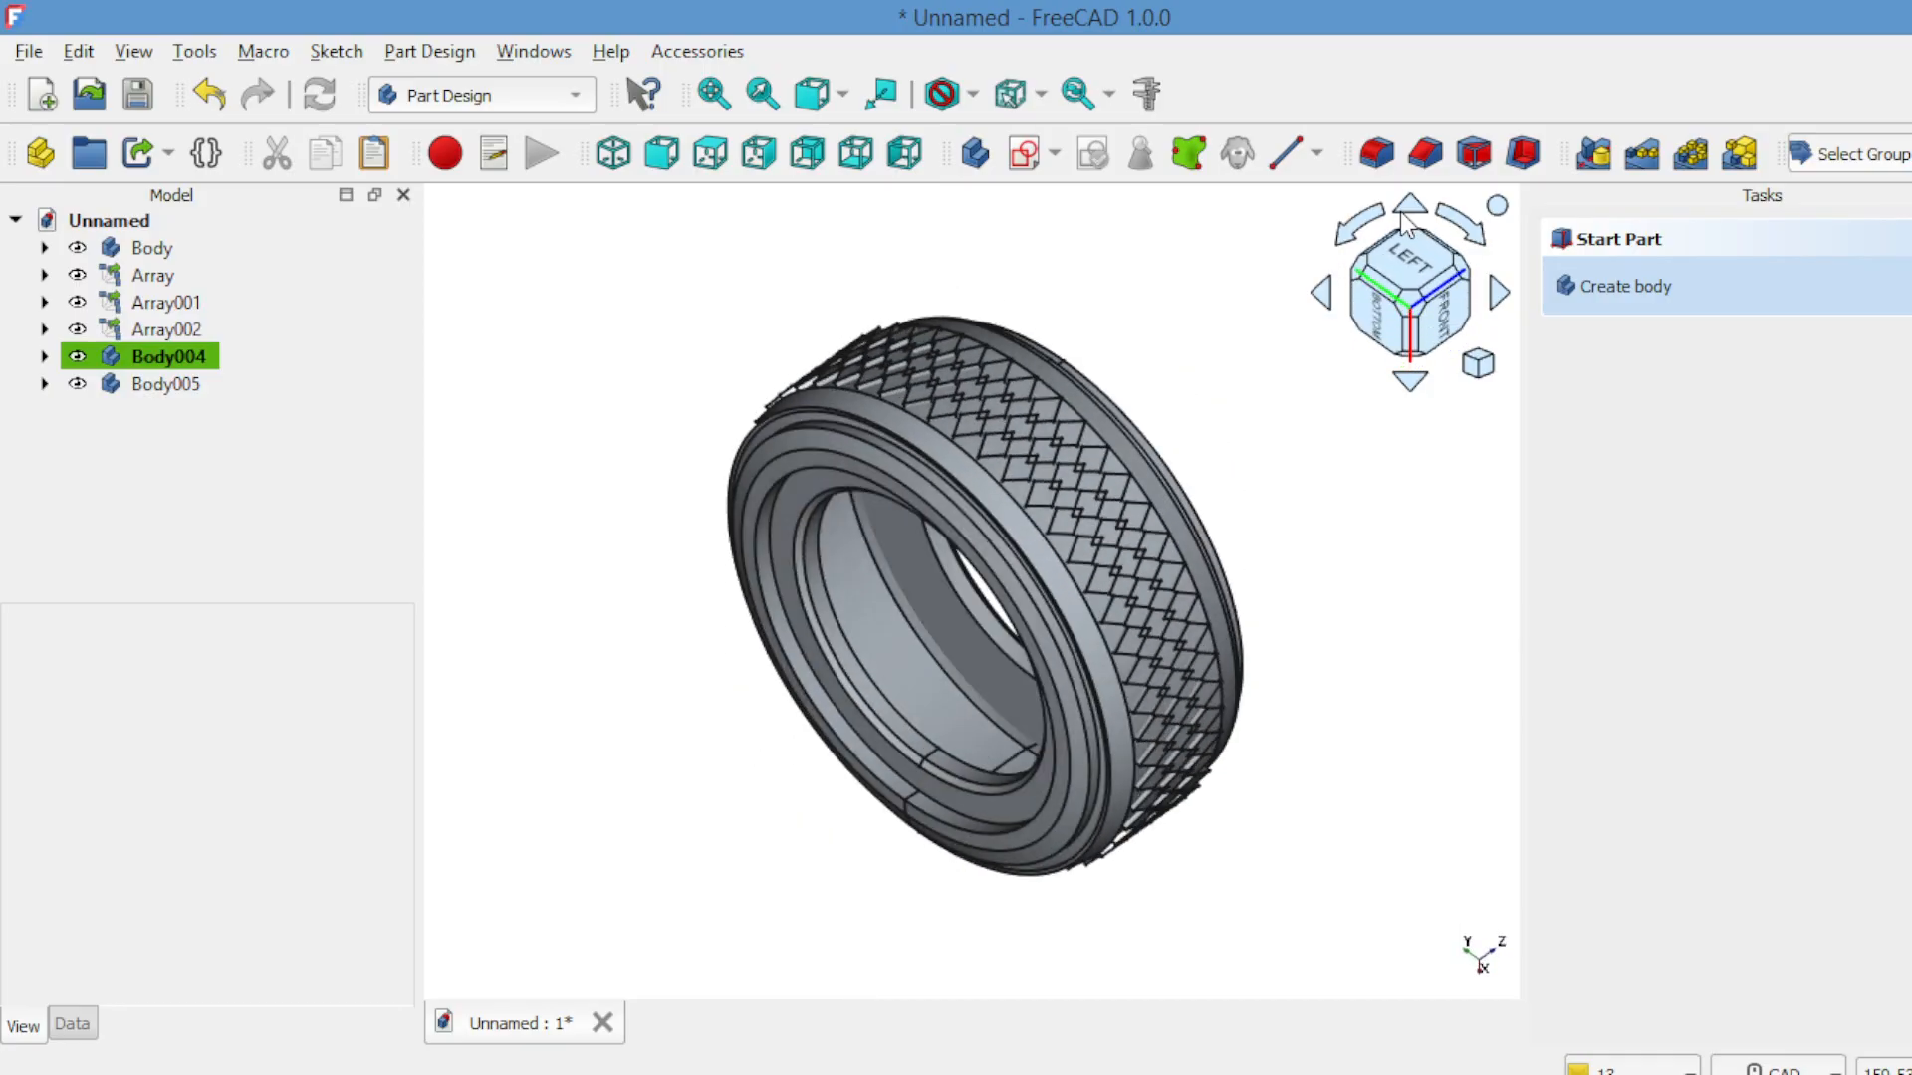
click(1401, 211)
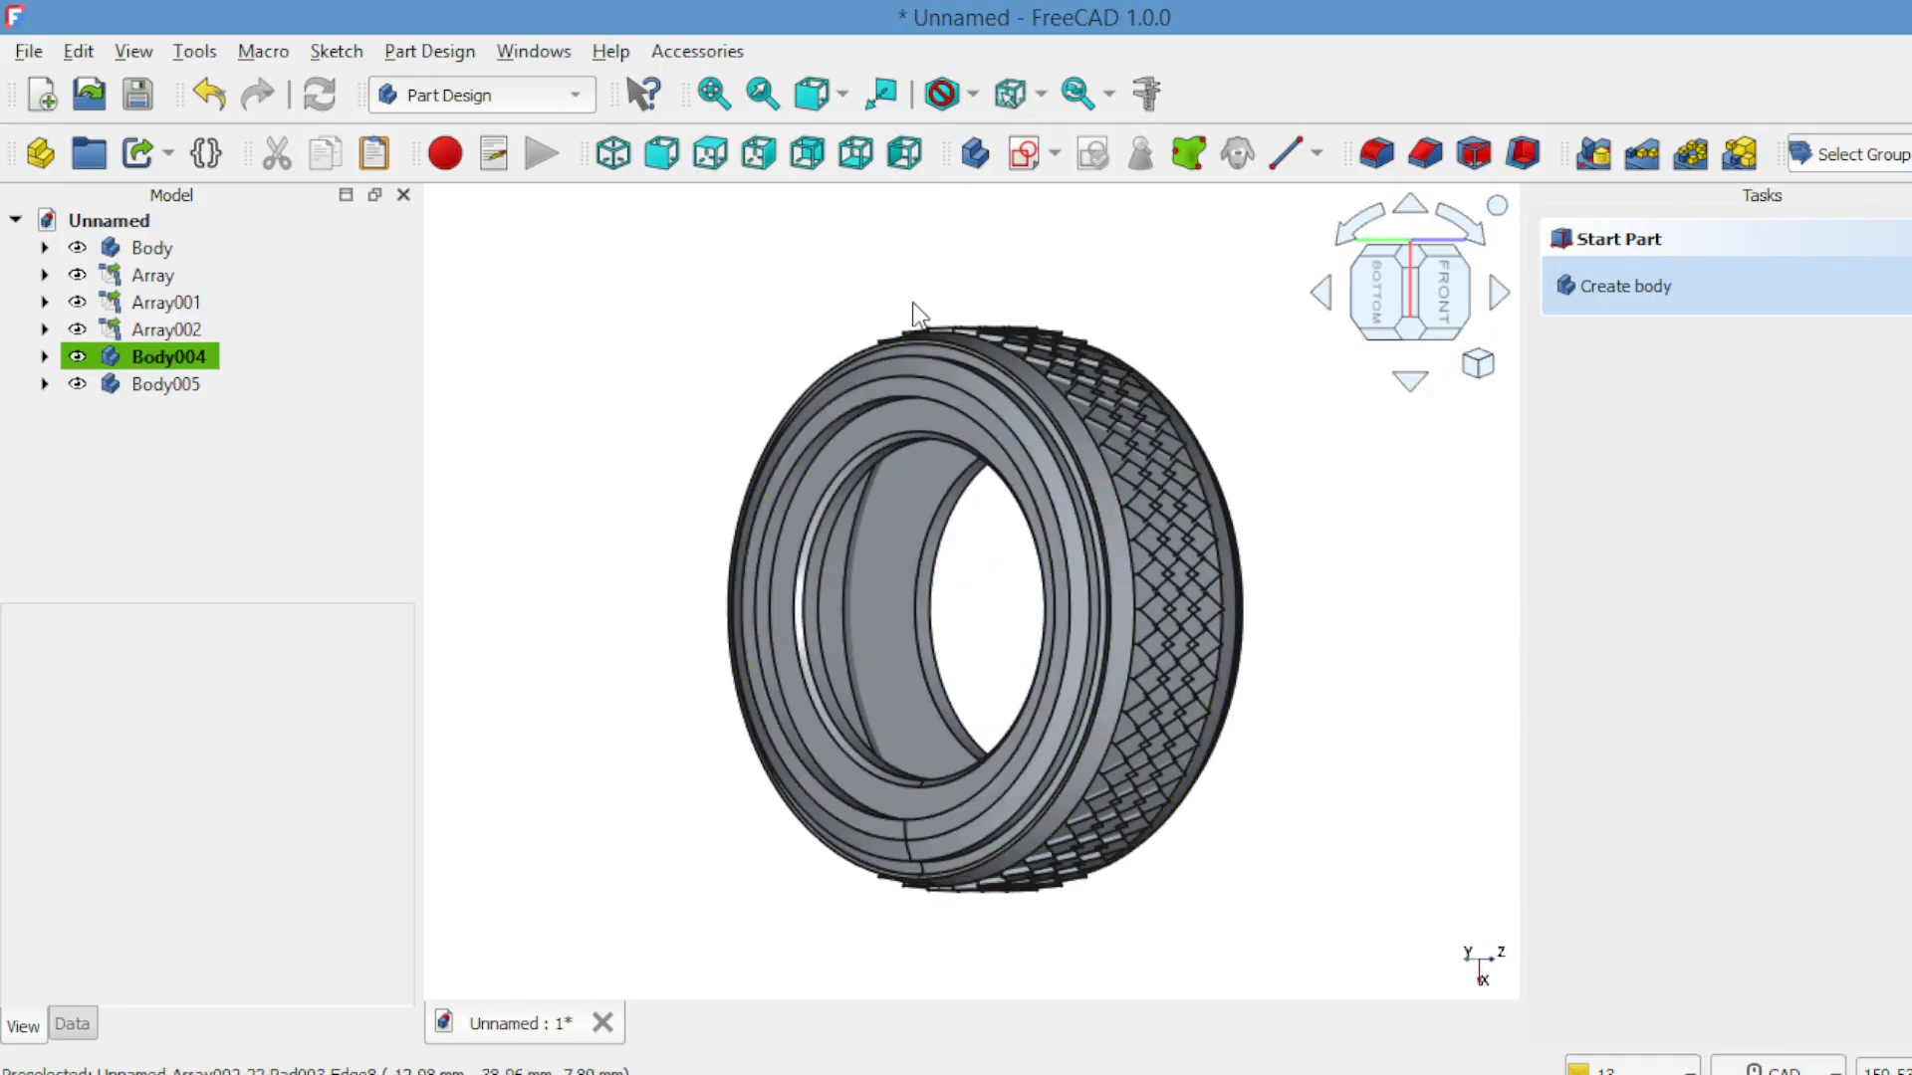